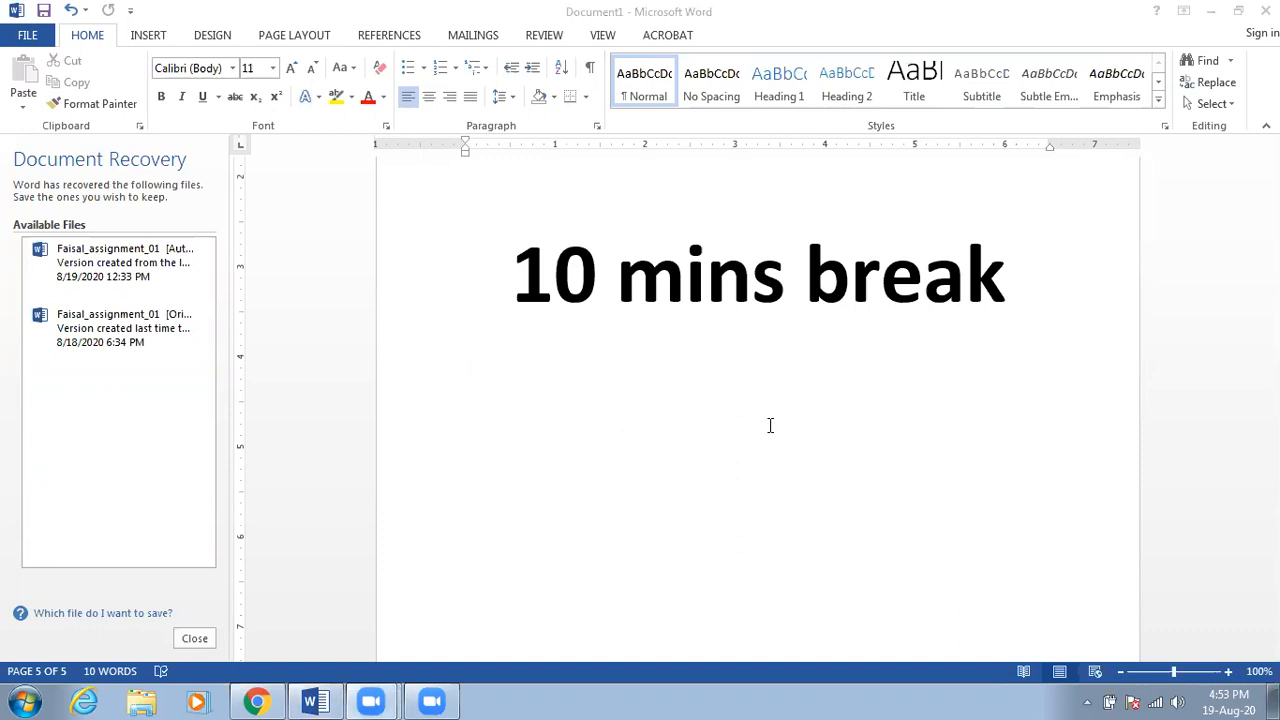
Step: Delete the "10 mins break" line on the last page
triple_click(528, 273)
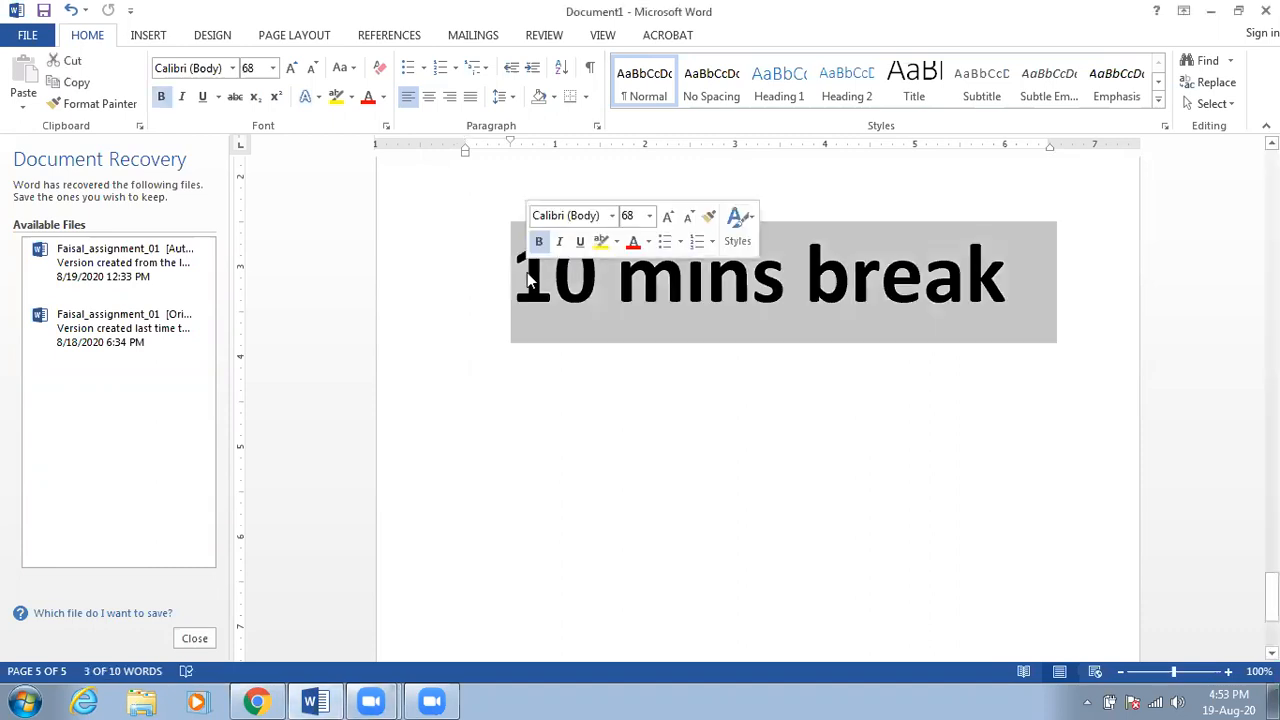
key(Delete)
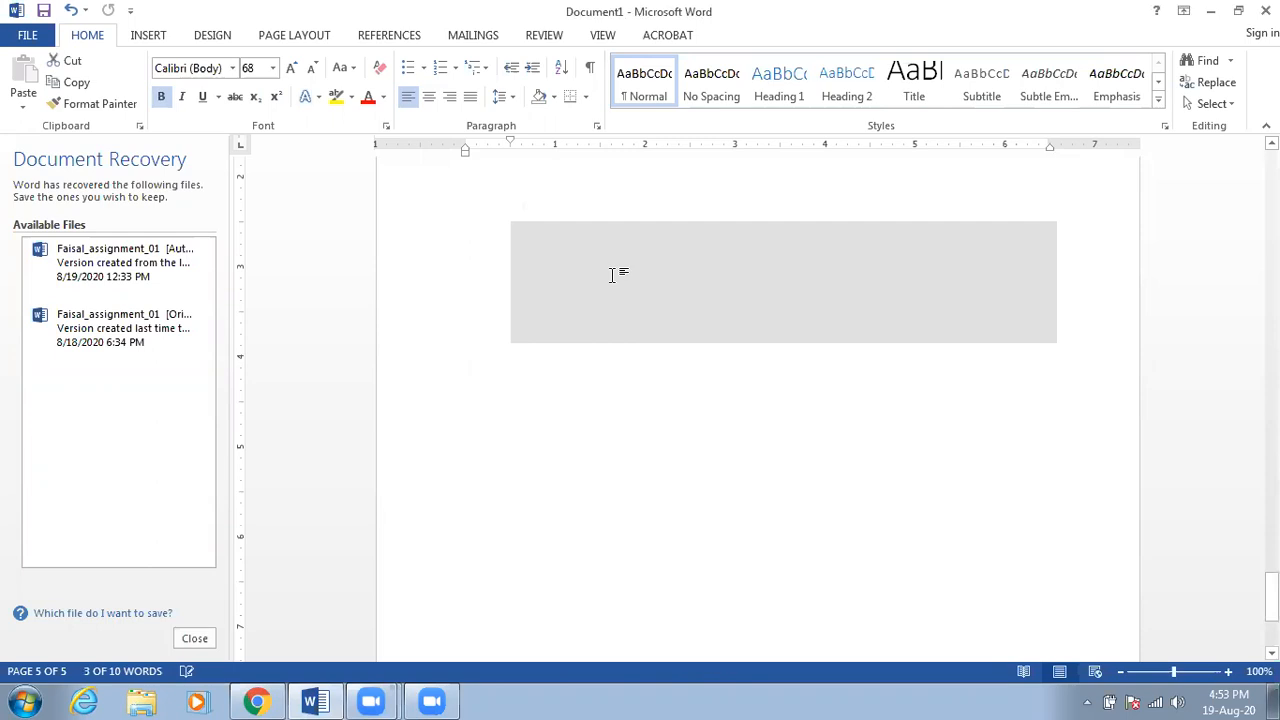
key(Delete)
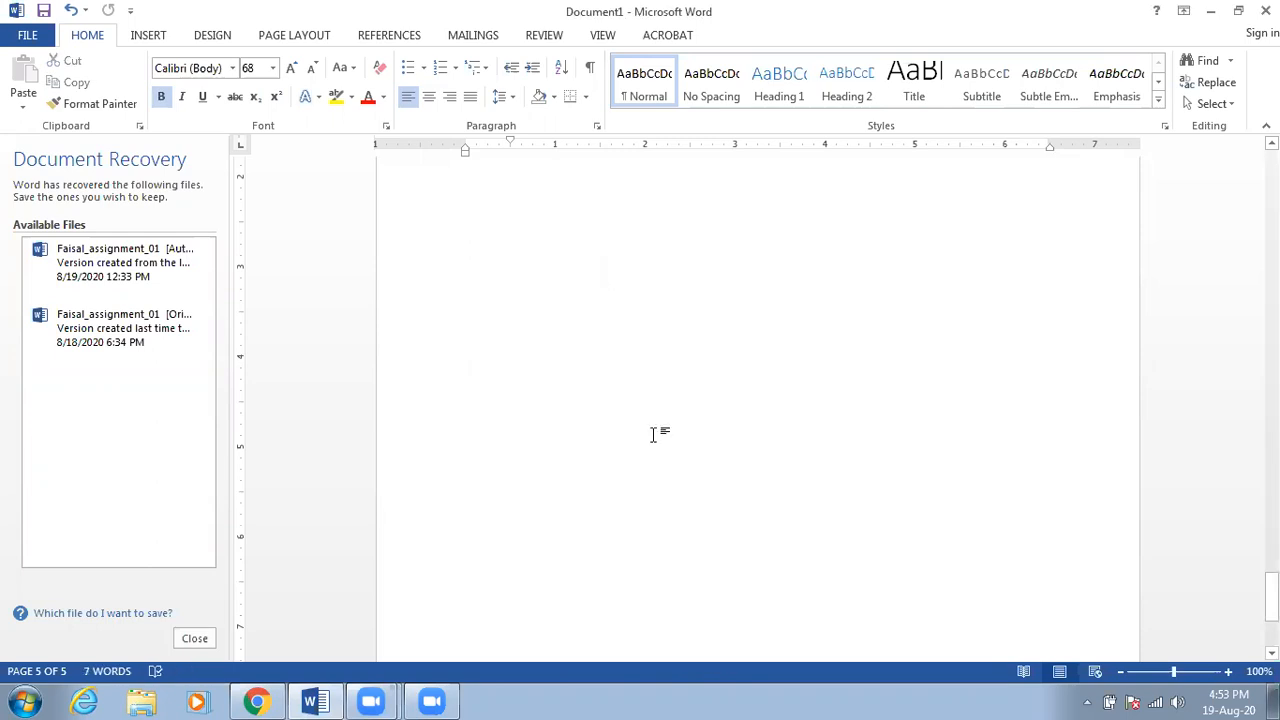
scroll(652, 434, up, 1)
key(ctrl+z)
key(ctrl+z)
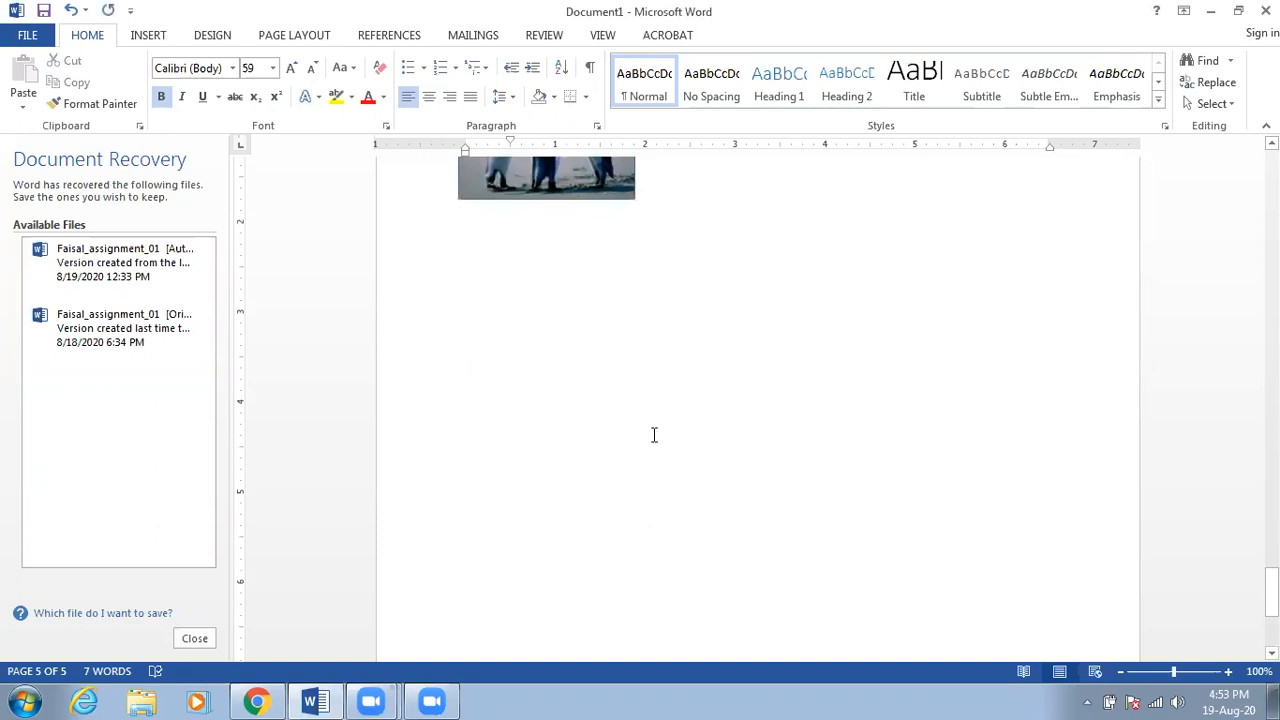
Step: Align the penguin picture horizontally to the center and then to the right margin
click(657, 85)
scroll(589, 487, up, 4)
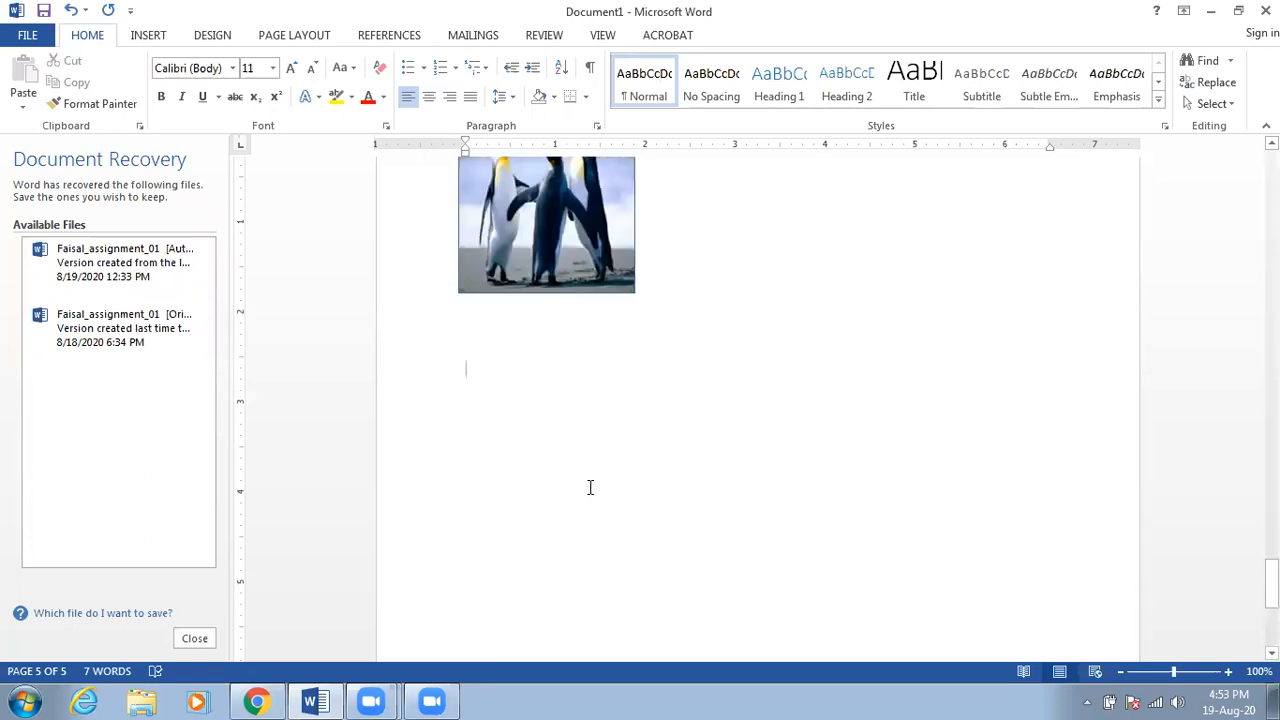
scroll(589, 487, down, 1)
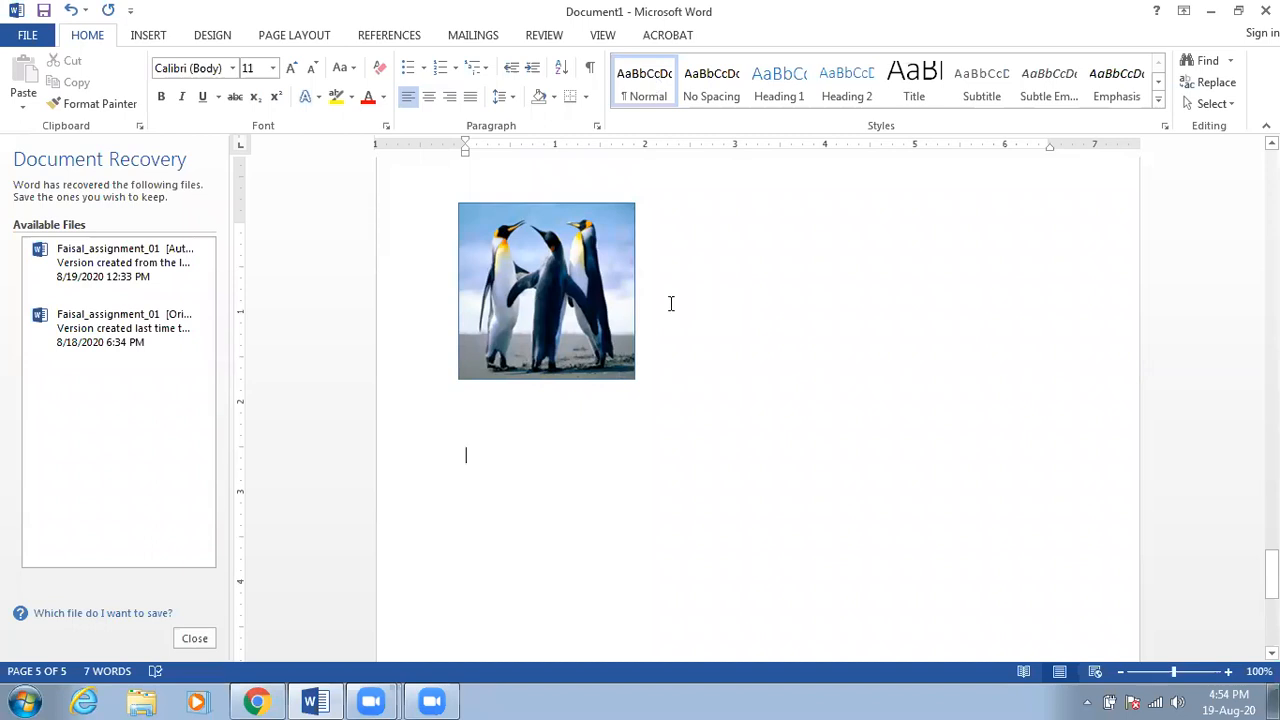
click(565, 252)
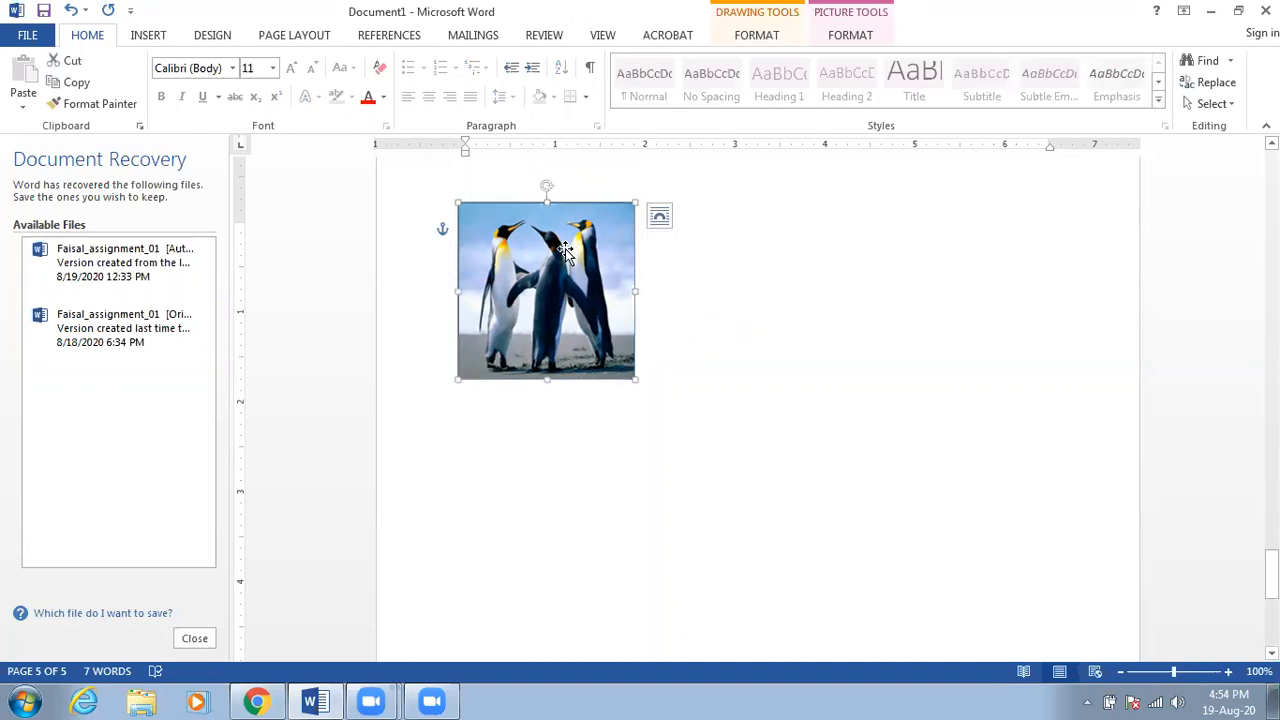
scroll(551, 284, up, 1)
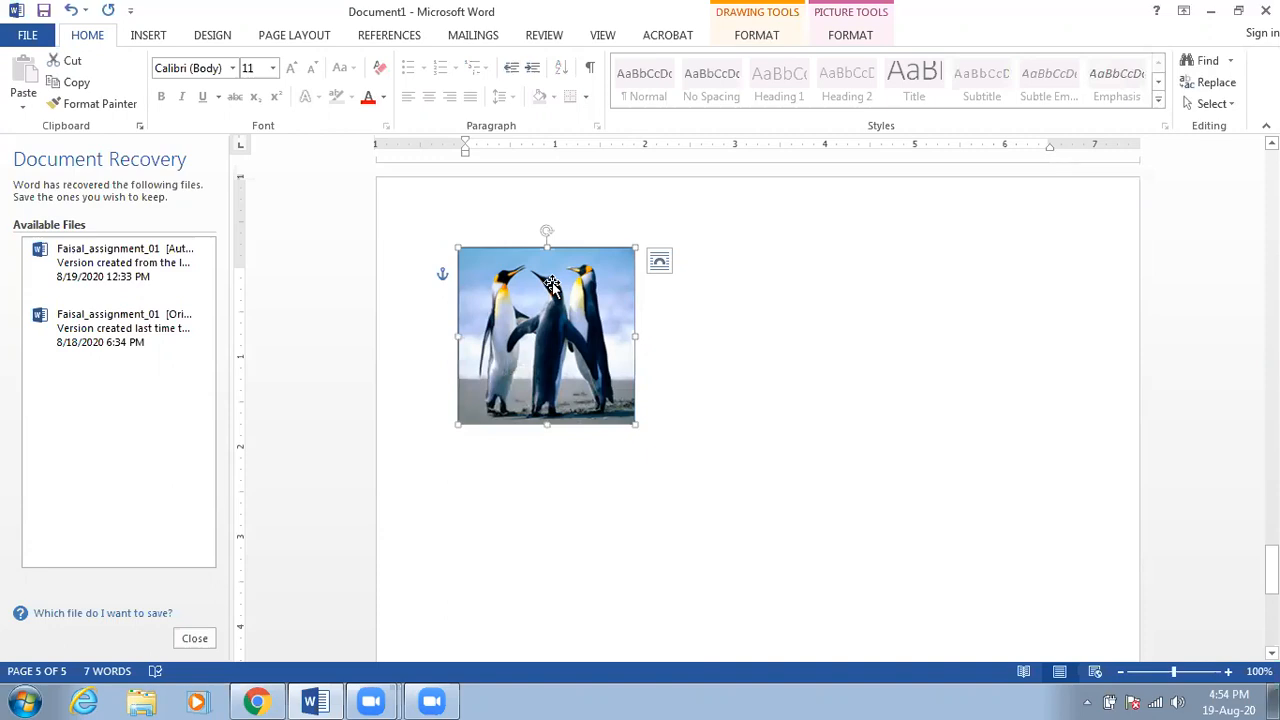
click(850, 35)
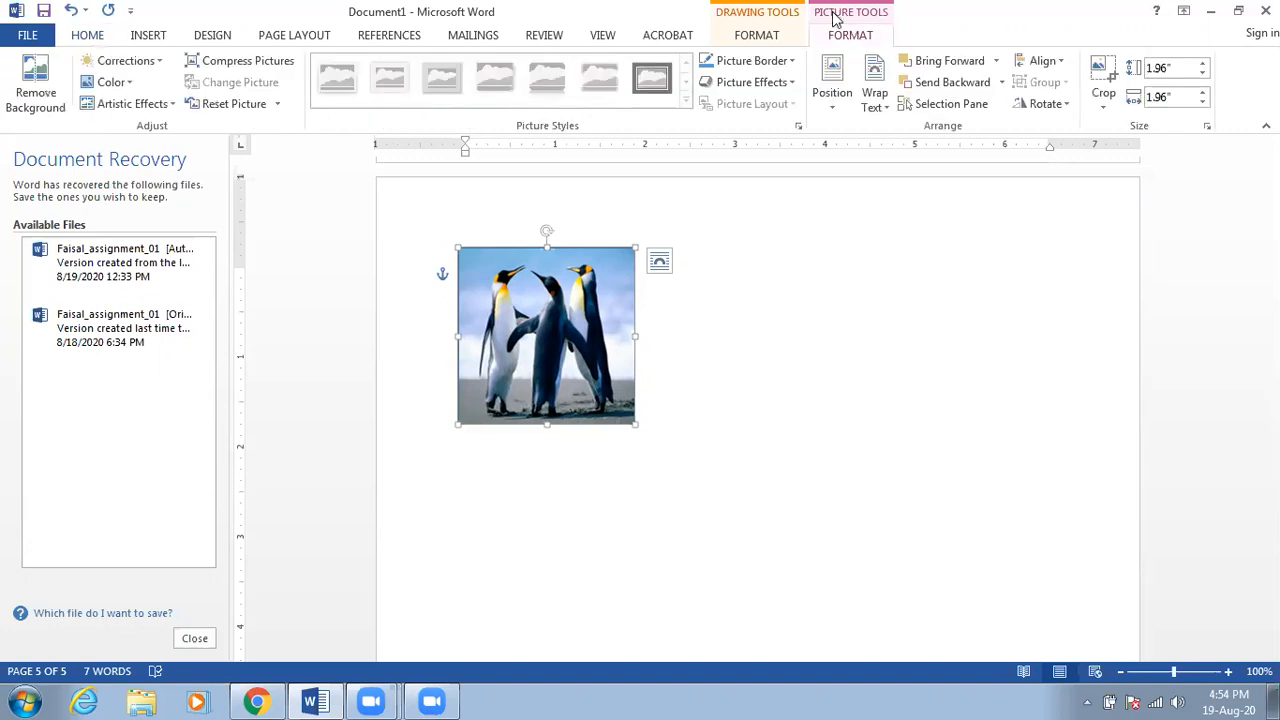
click(1063, 62)
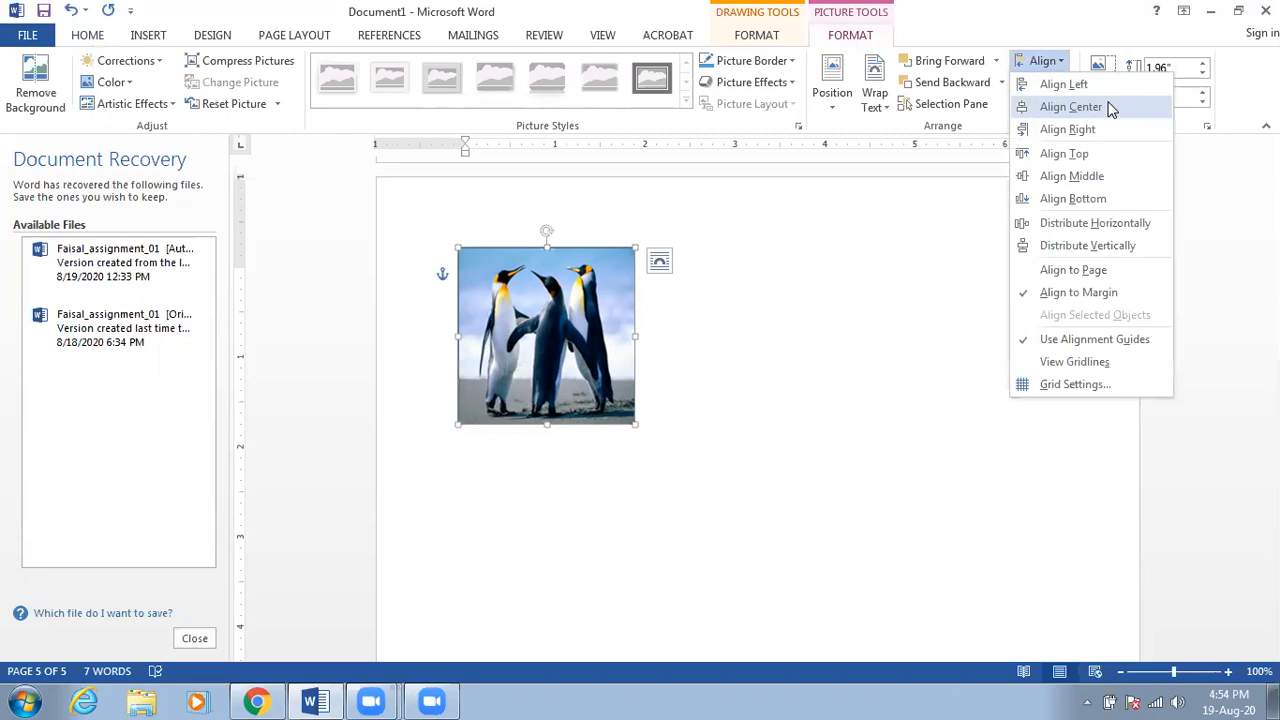
click(1070, 106)
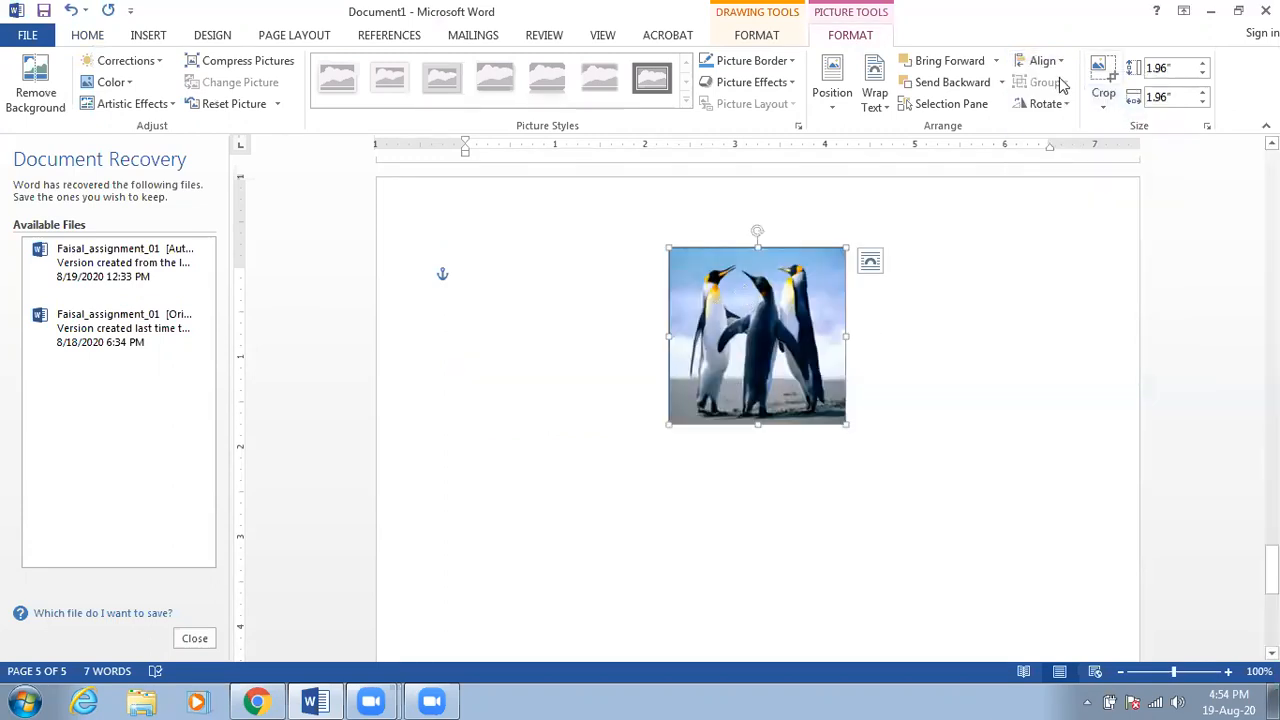
click(1050, 61)
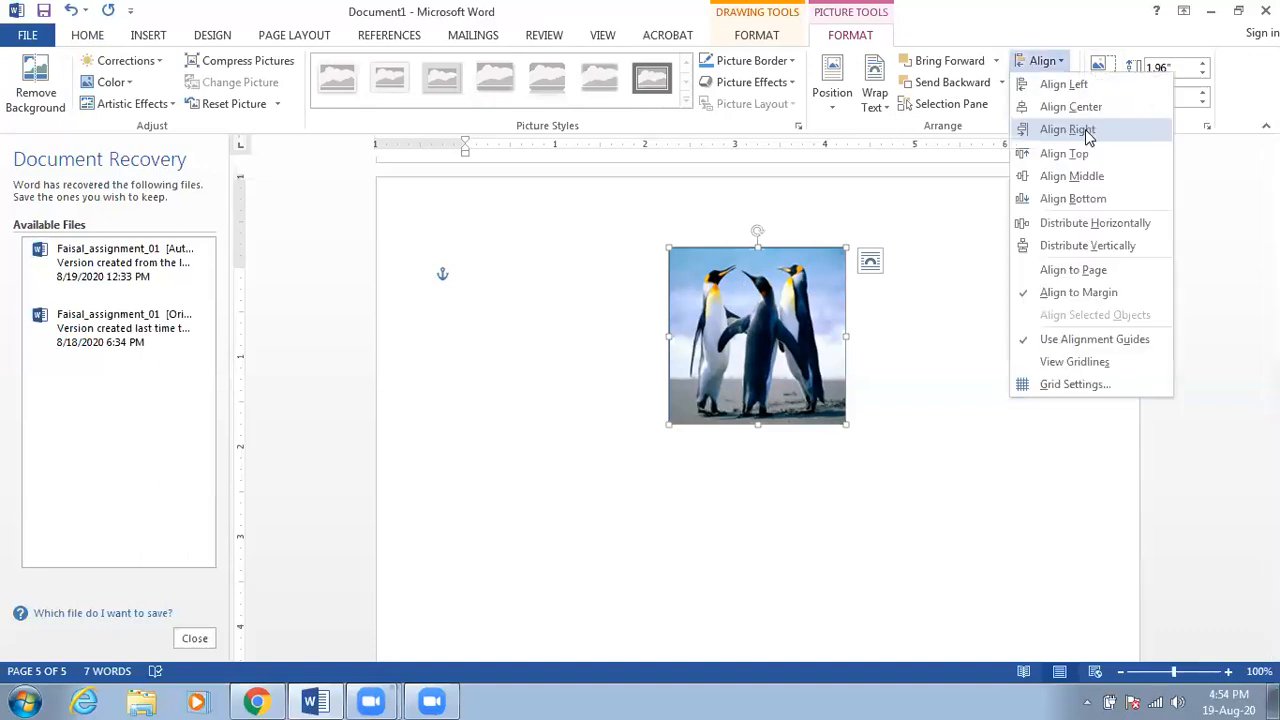
click(1088, 130)
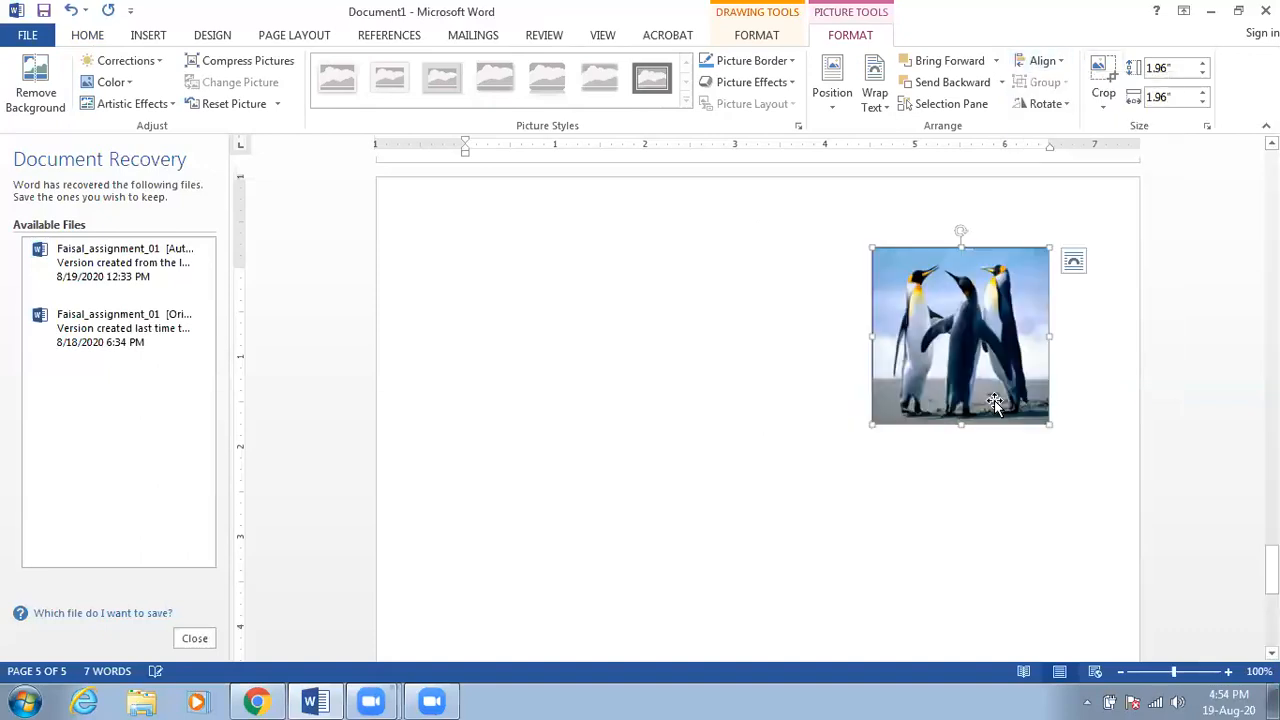
Step: Align the penguin picture to the left margin and to the top margin
click(1043, 61)
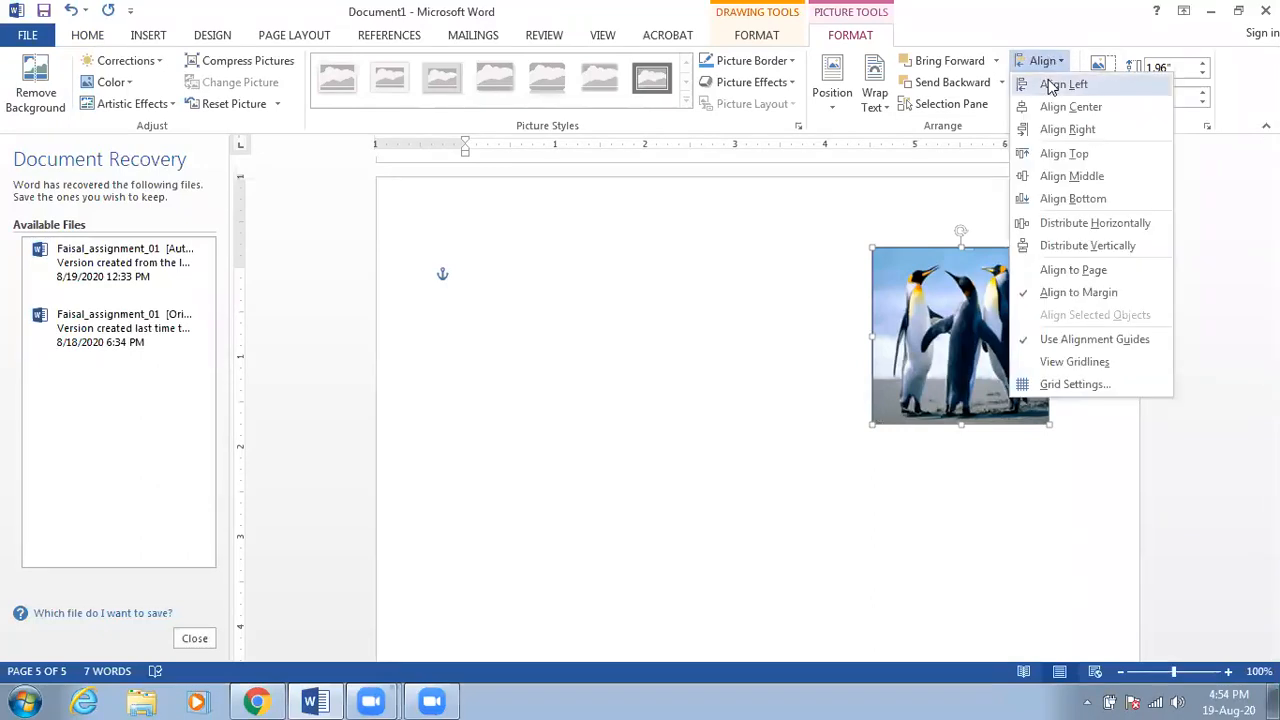
click(1050, 86)
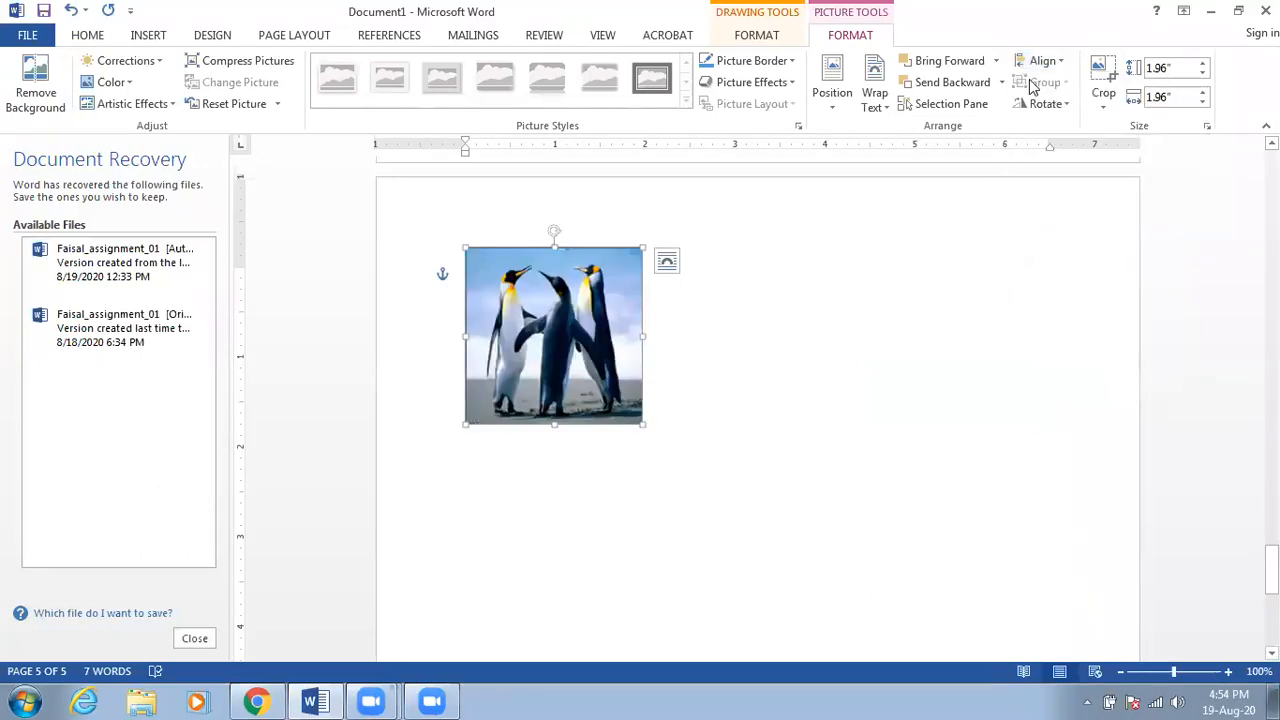
click(1041, 65)
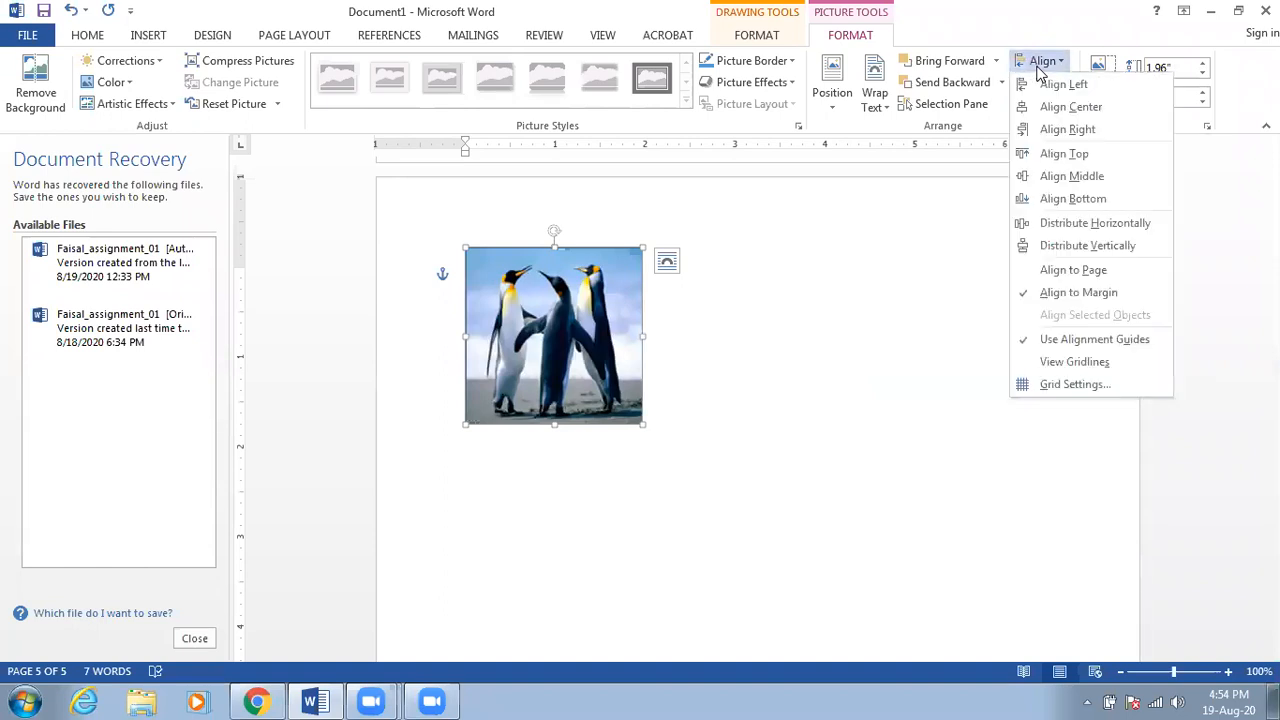
click(1063, 158)
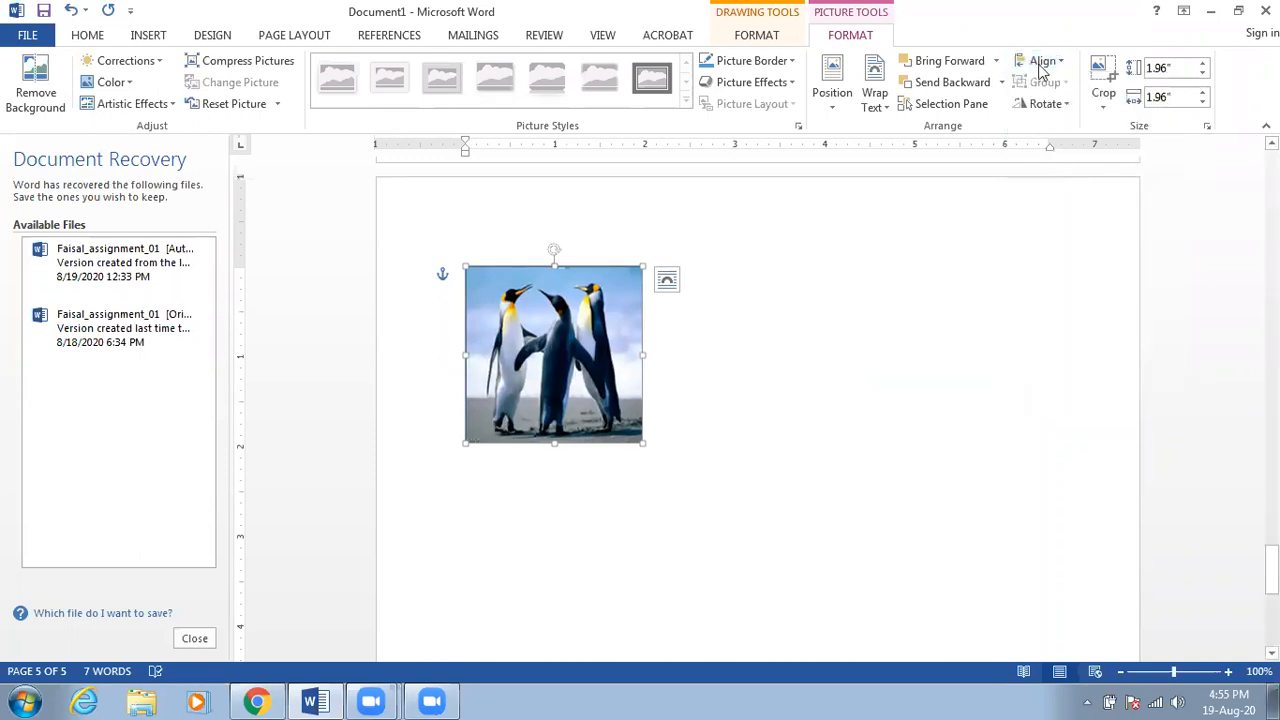
Step: Align the penguin picture vertically to the middle and then to the bottom margin
click(1041, 66)
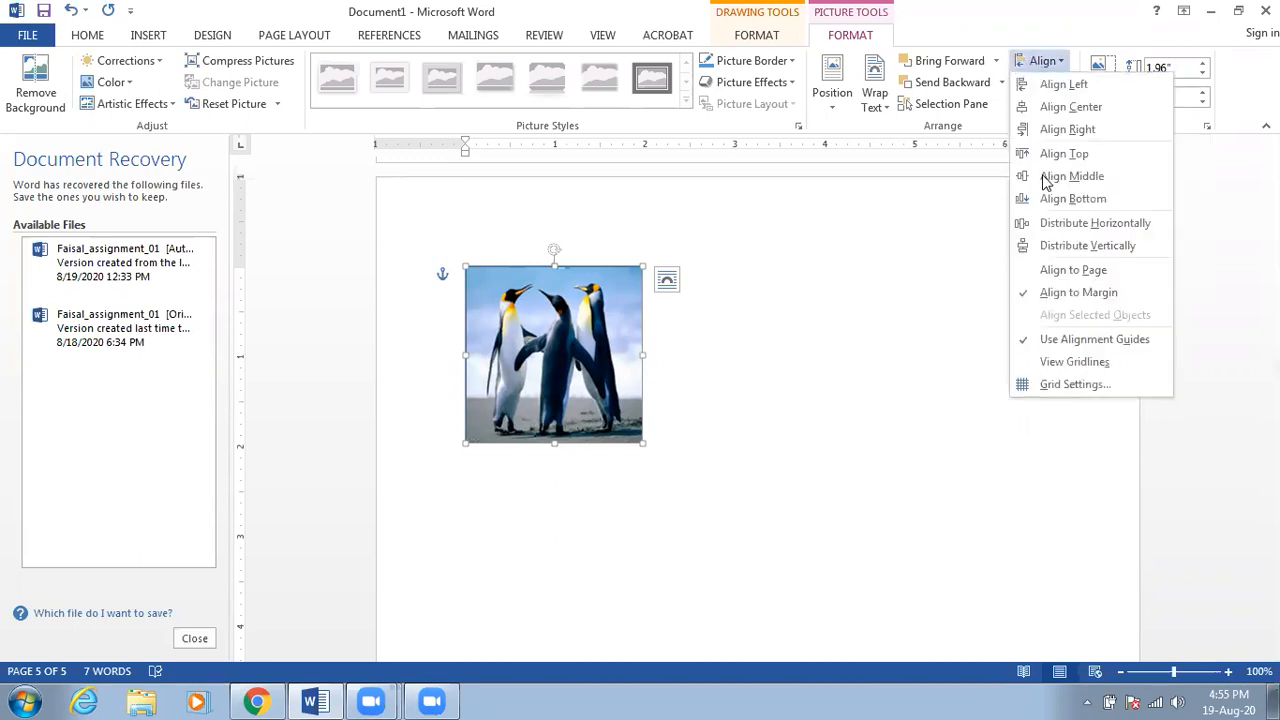
click(1050, 177)
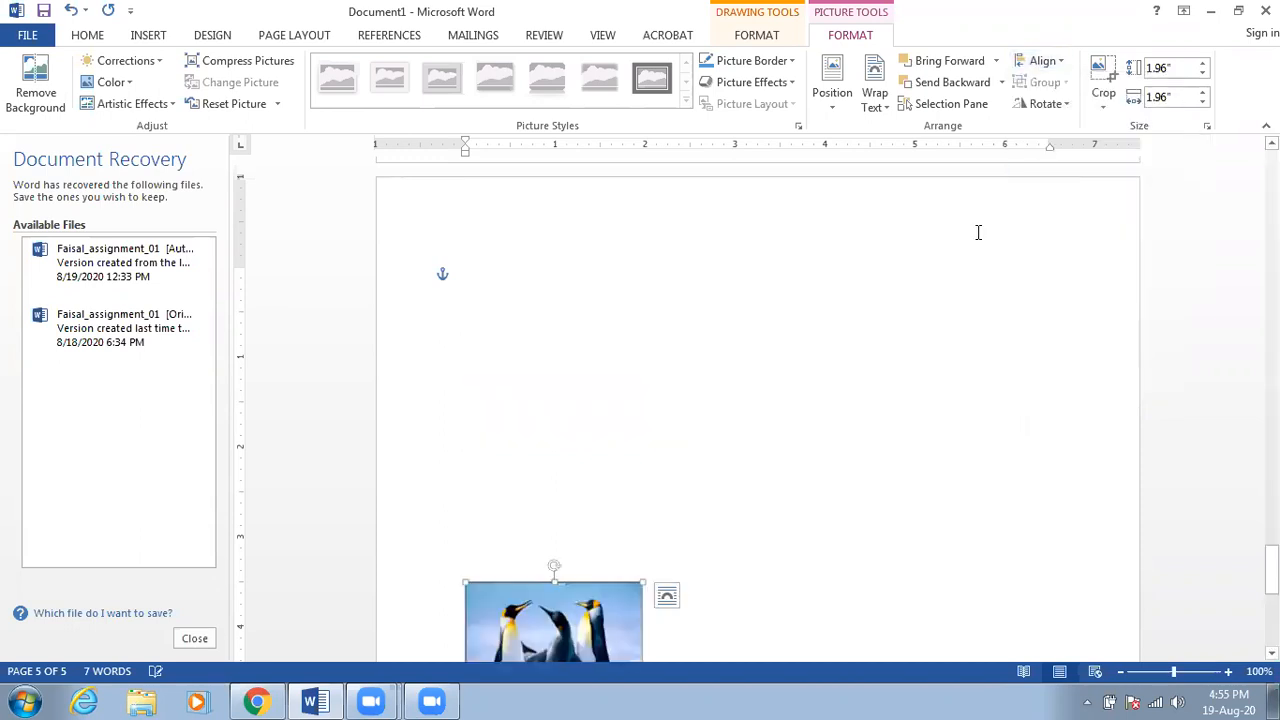
scroll(978, 232, down, 4)
scroll(985, 210, down, 2)
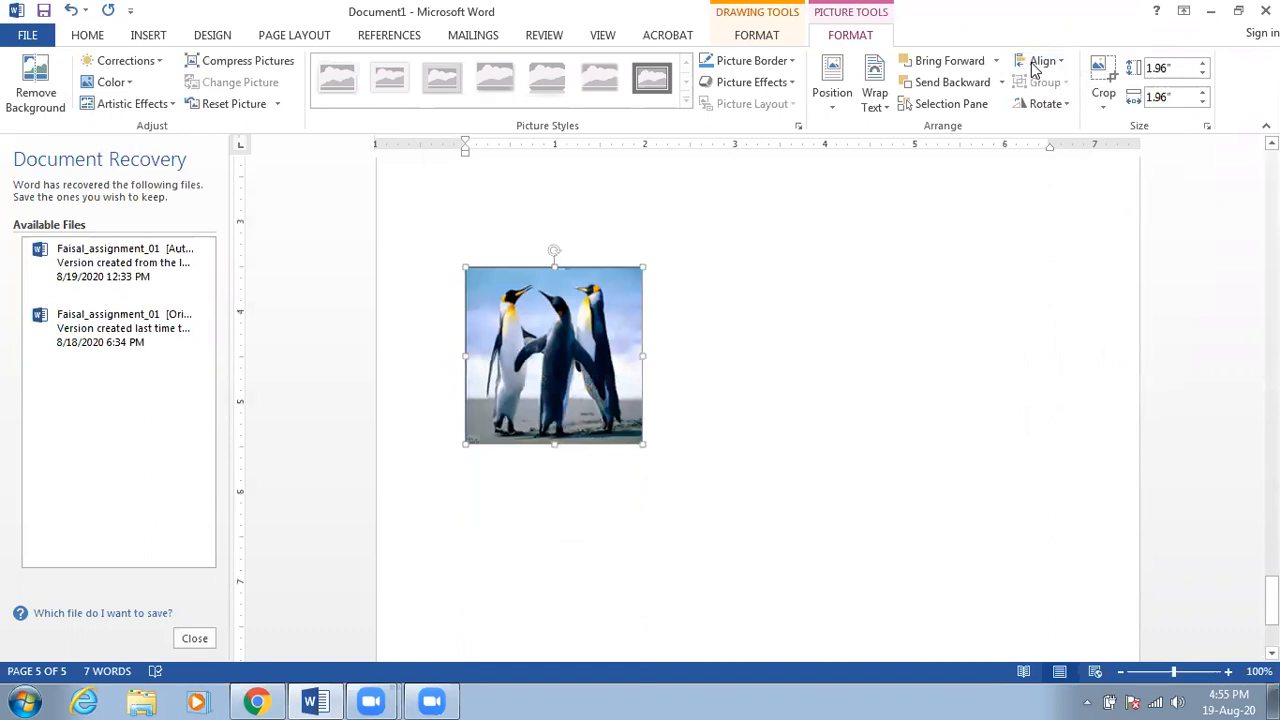
click(1038, 64)
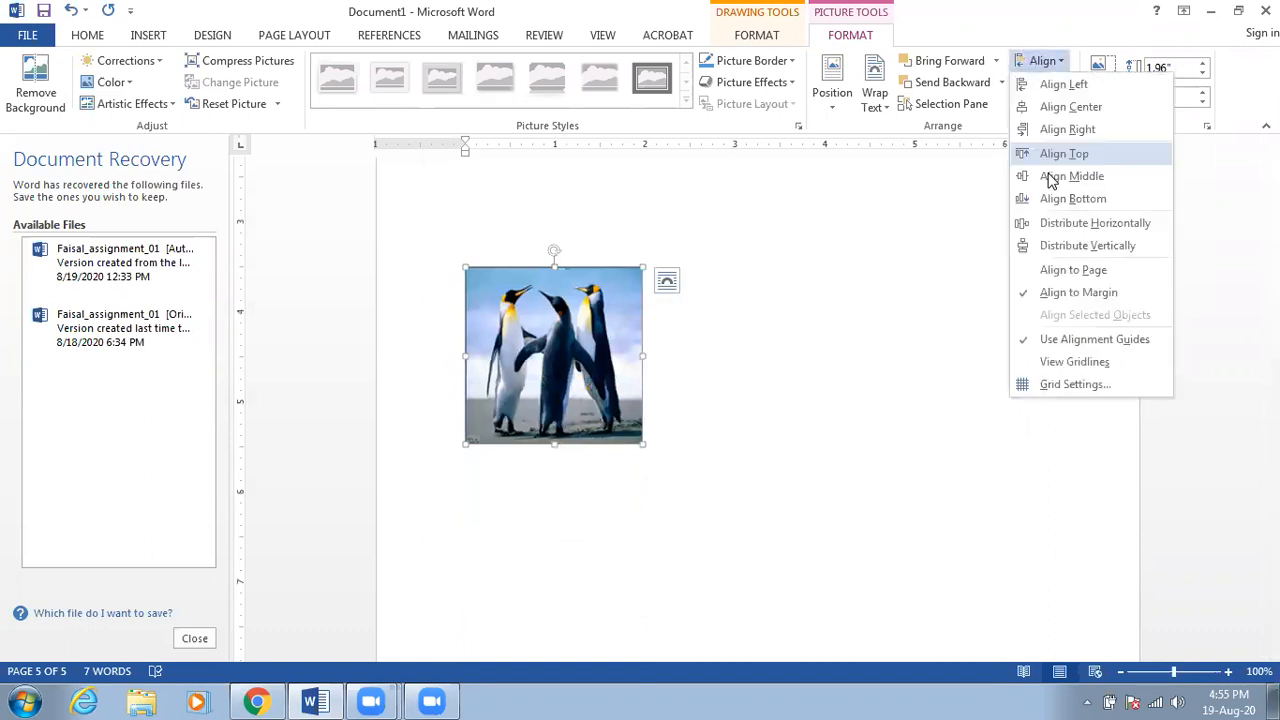
click(1050, 177)
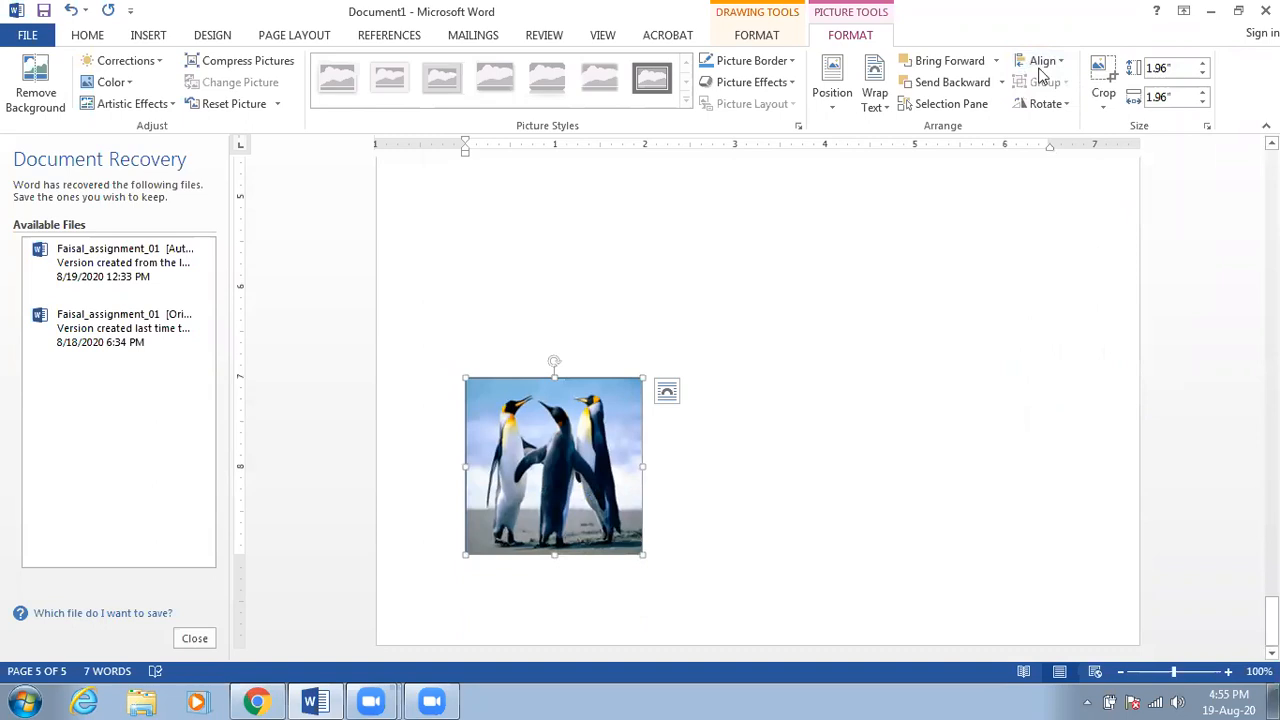
Step: Align the penguin picture back to the top margin of the page
click(1043, 65)
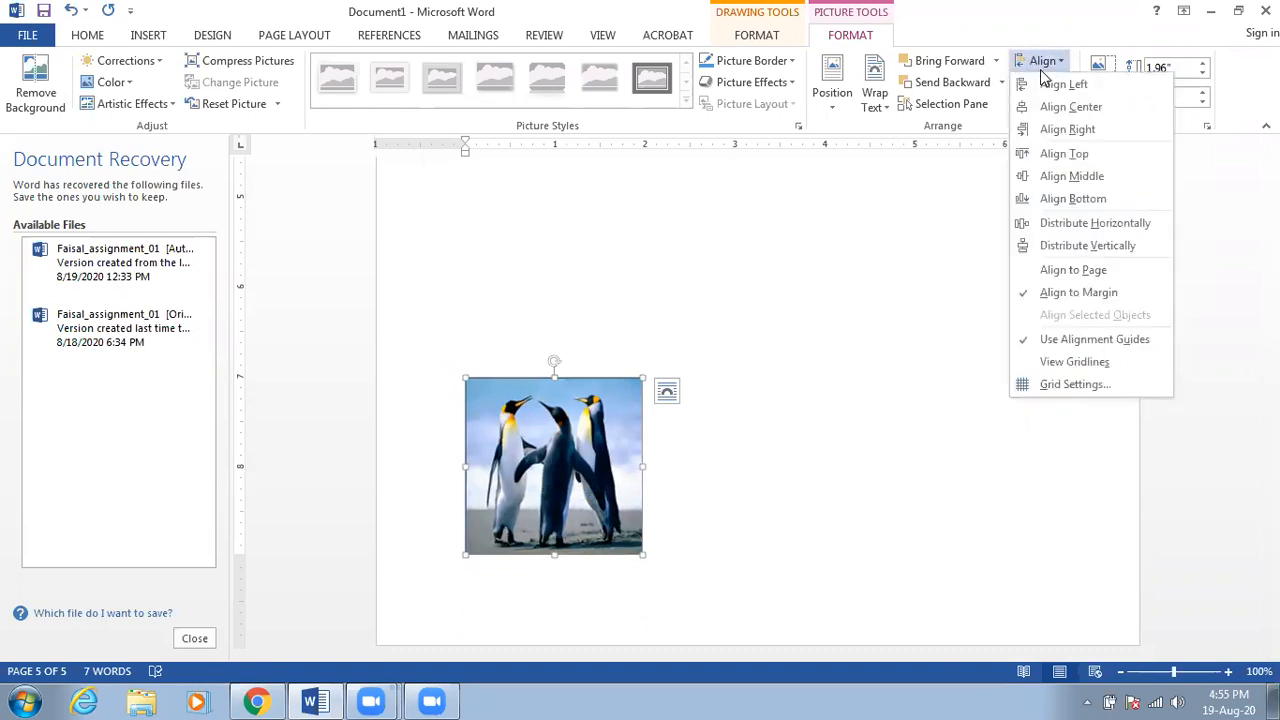
click(1075, 137)
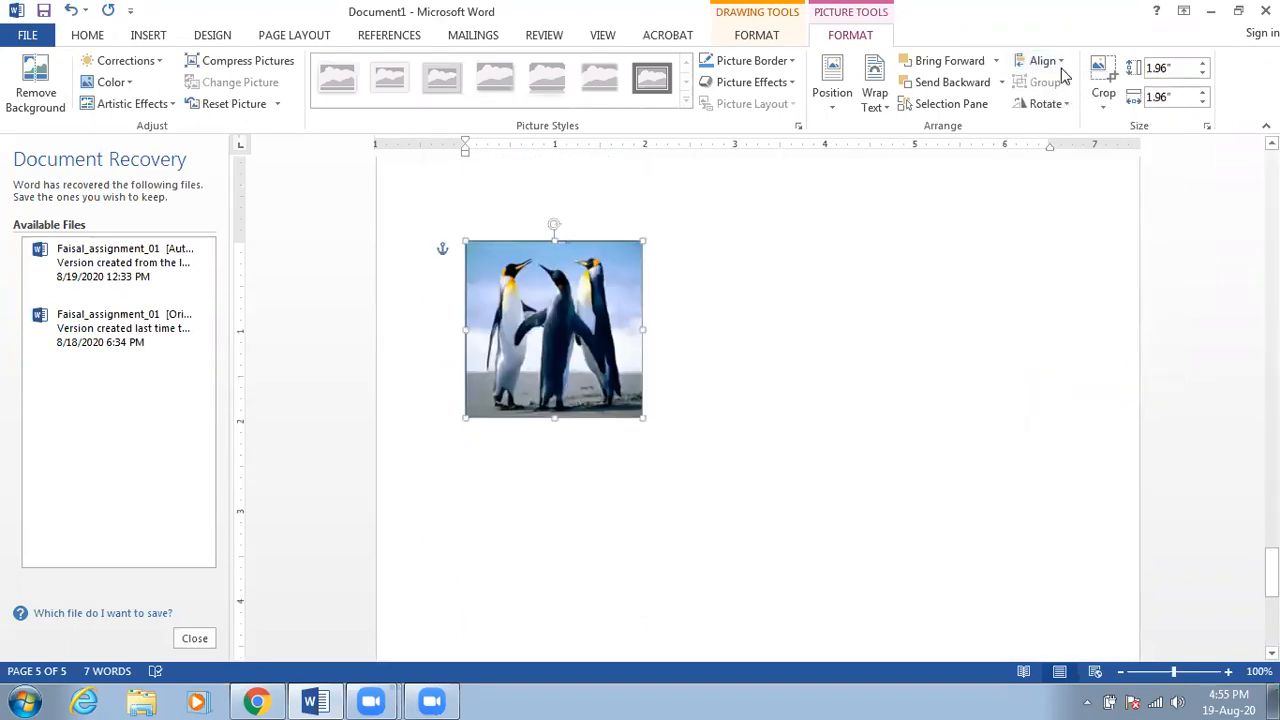
click(1058, 63)
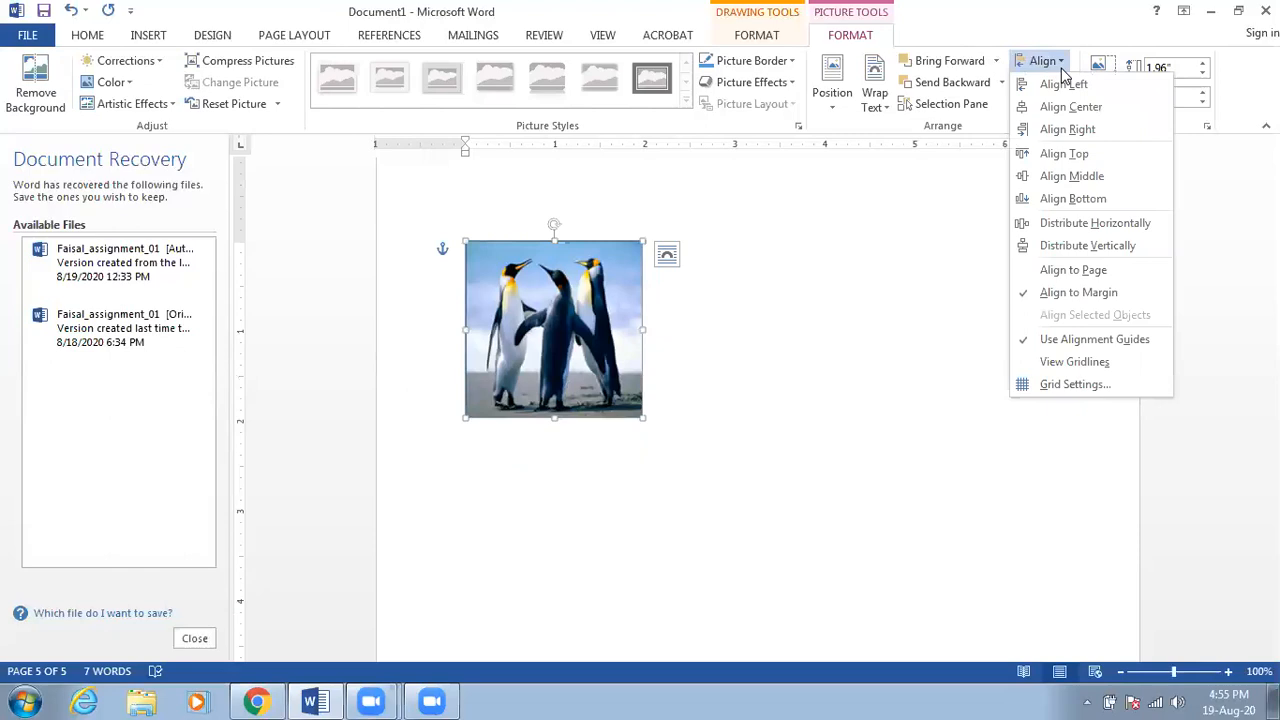
click(846, 382)
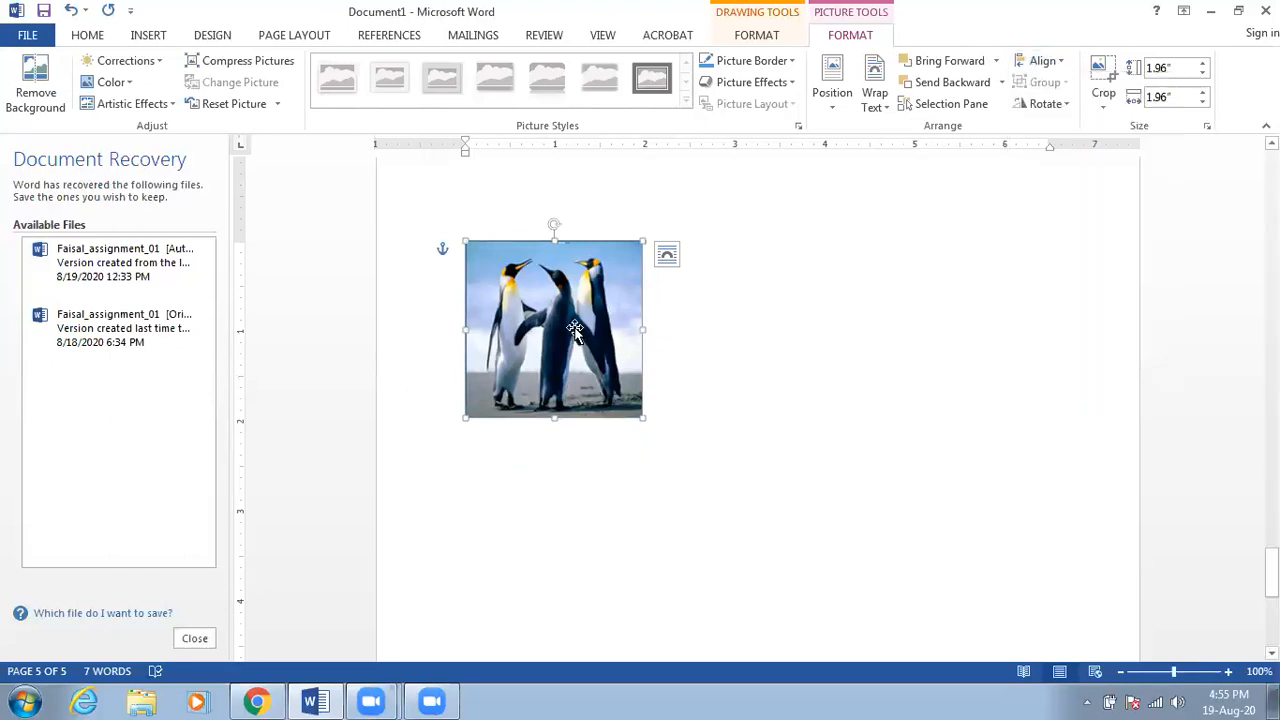
Step: Duplicate the penguin picture twice and place the copies beside the original to form a row of three
drag(580, 337, 746, 337)
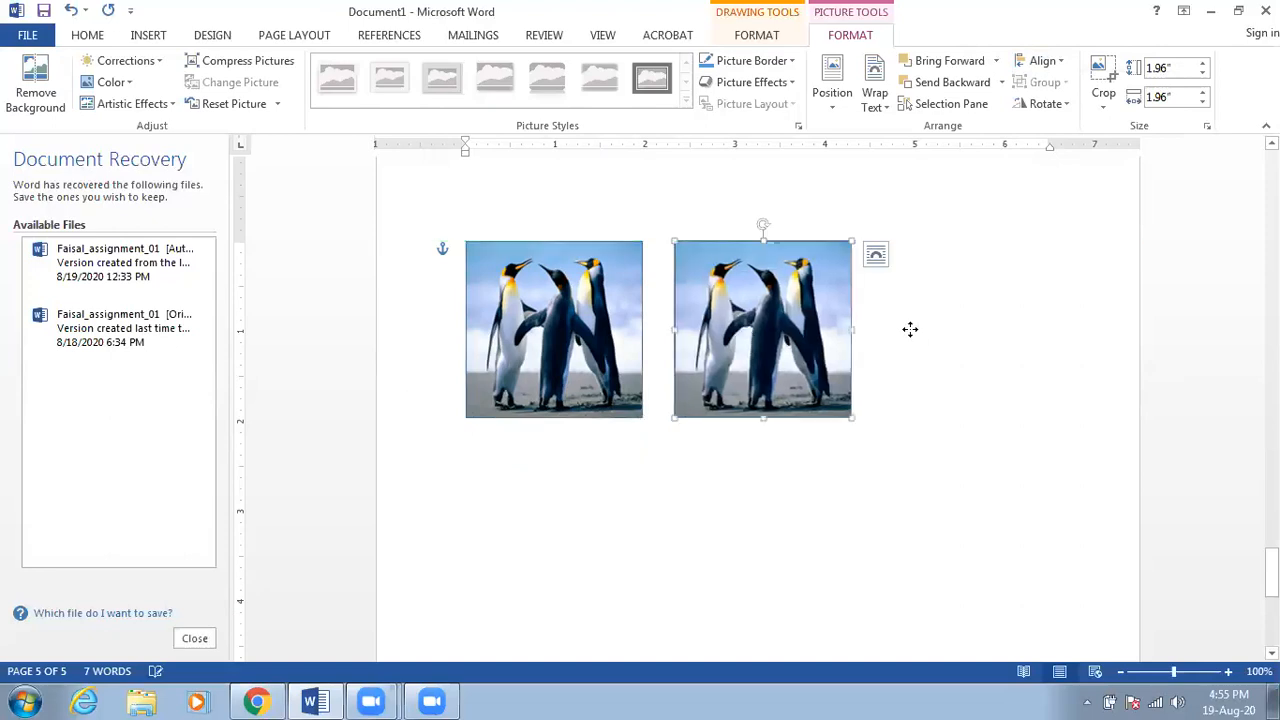
key(ctrl+v)
drag(912, 324, 918, 318)
click(679, 324)
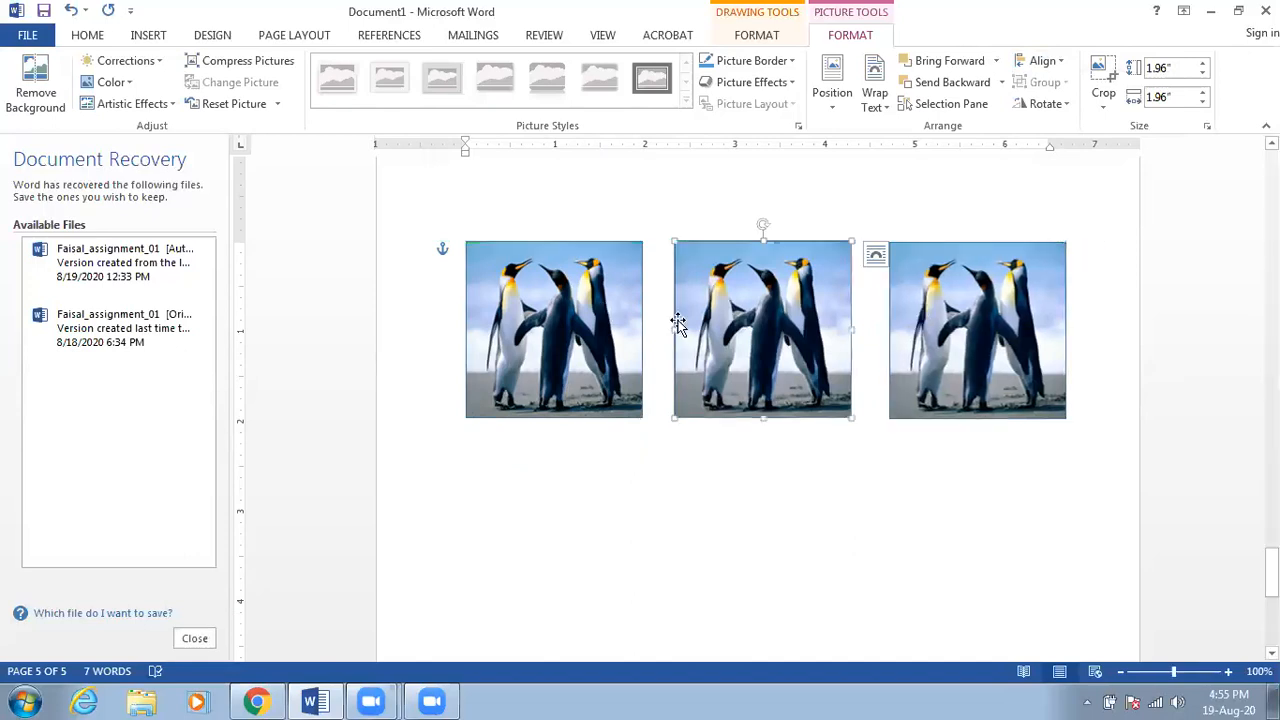
click(604, 312)
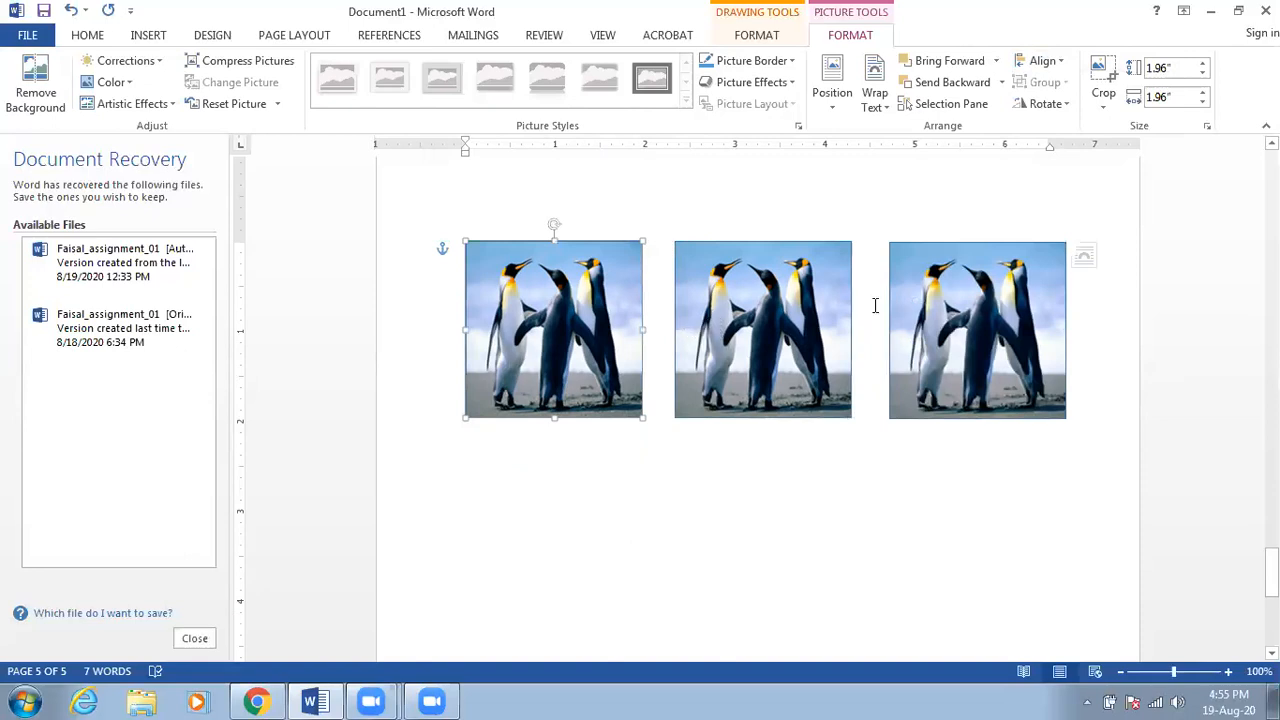
key(Tab)
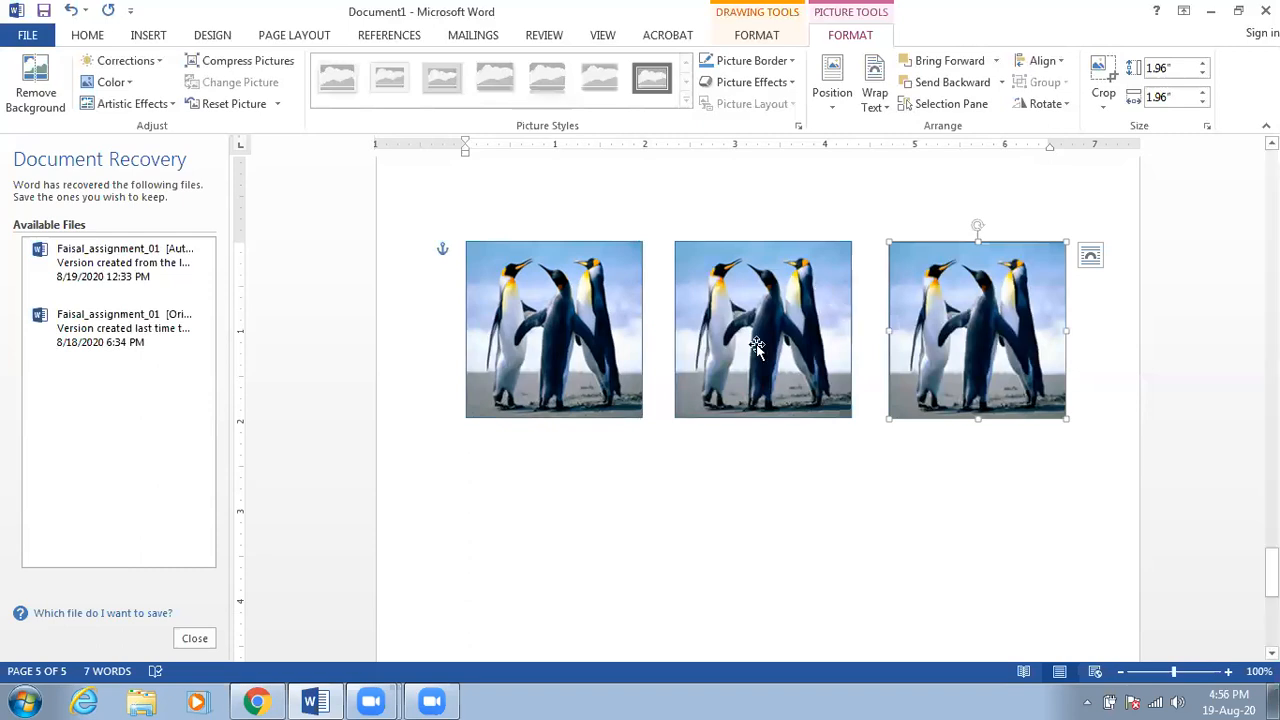
click(591, 422)
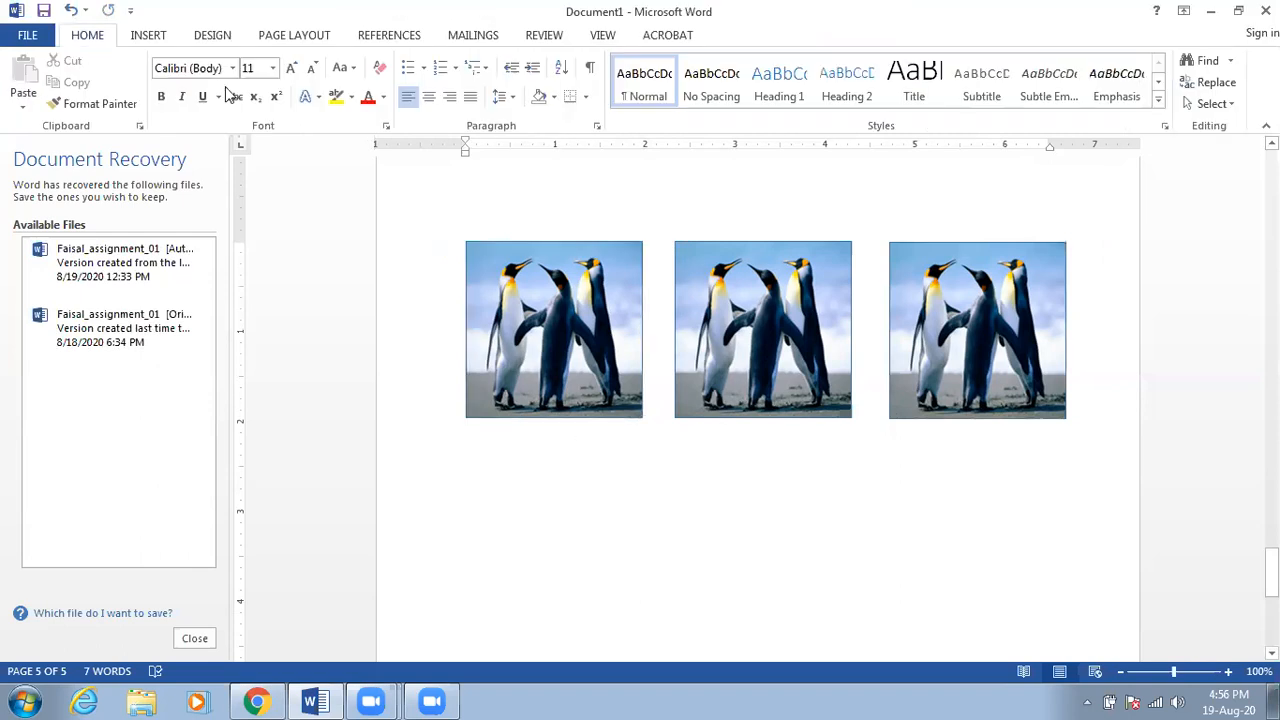
Step: Draw an oval shape about 2.18" high and 2.12" wide below the first two penguin pictures
click(138, 38)
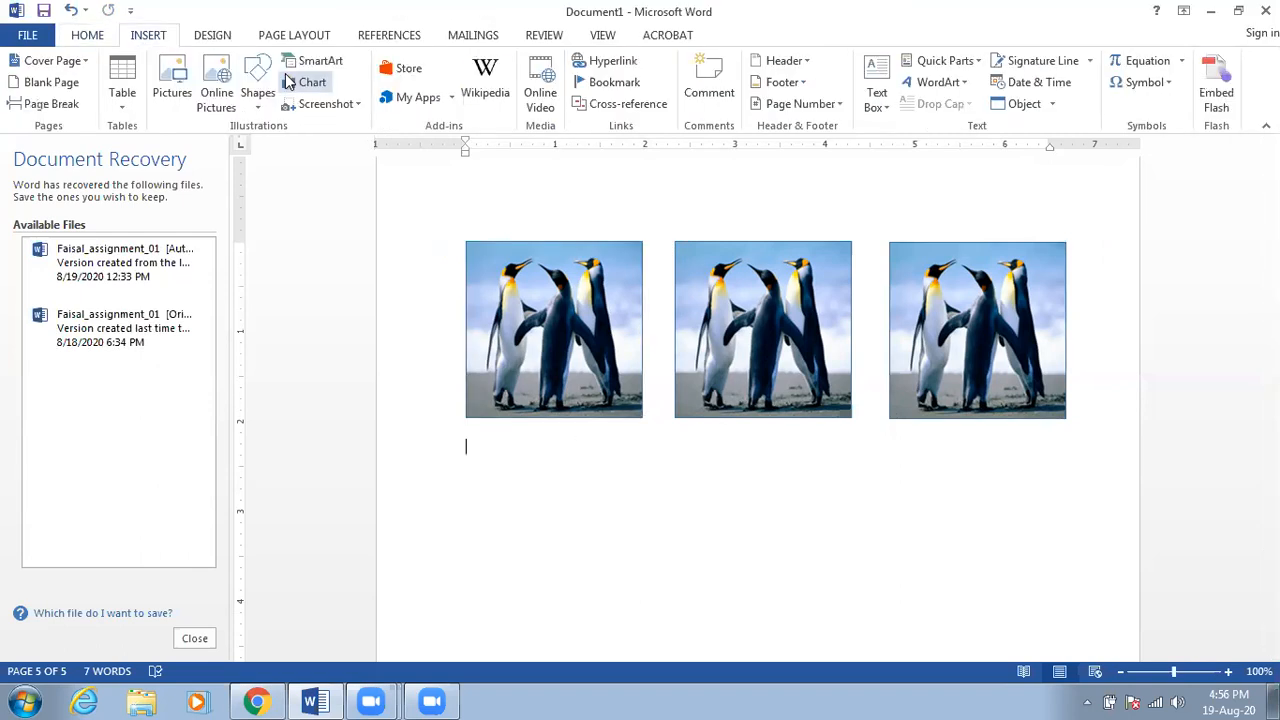
click(268, 84)
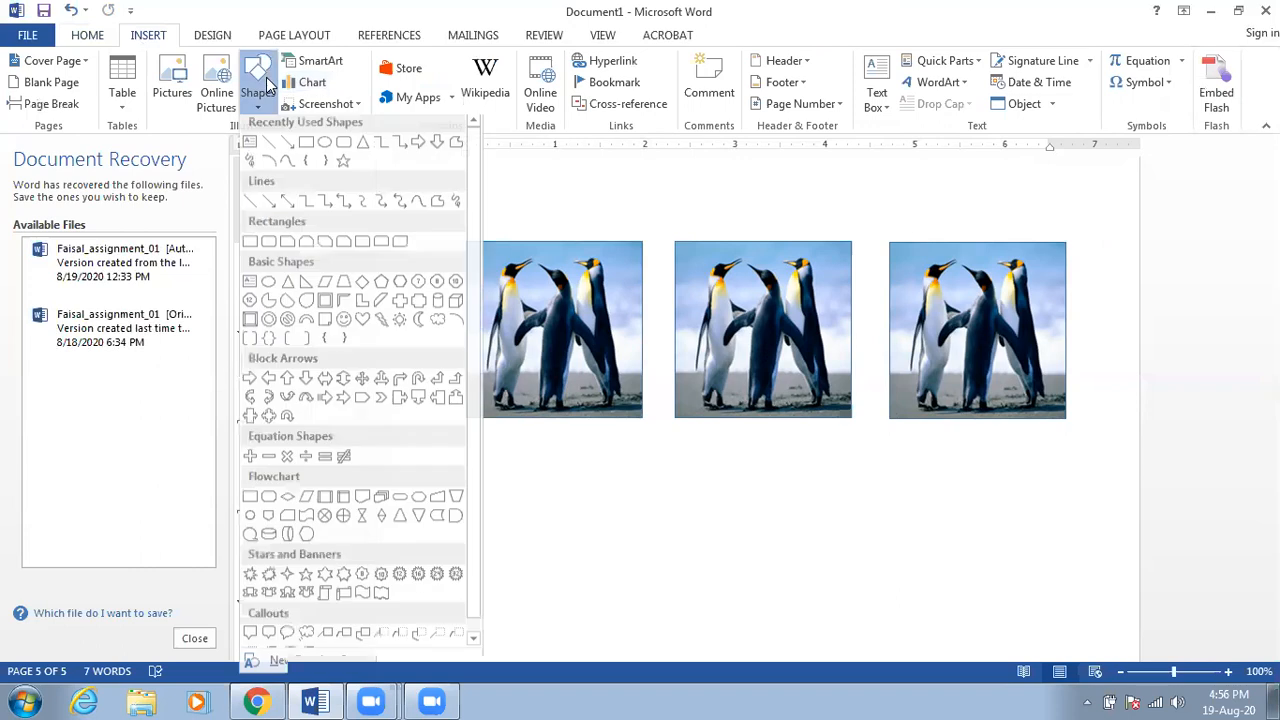
click(327, 153)
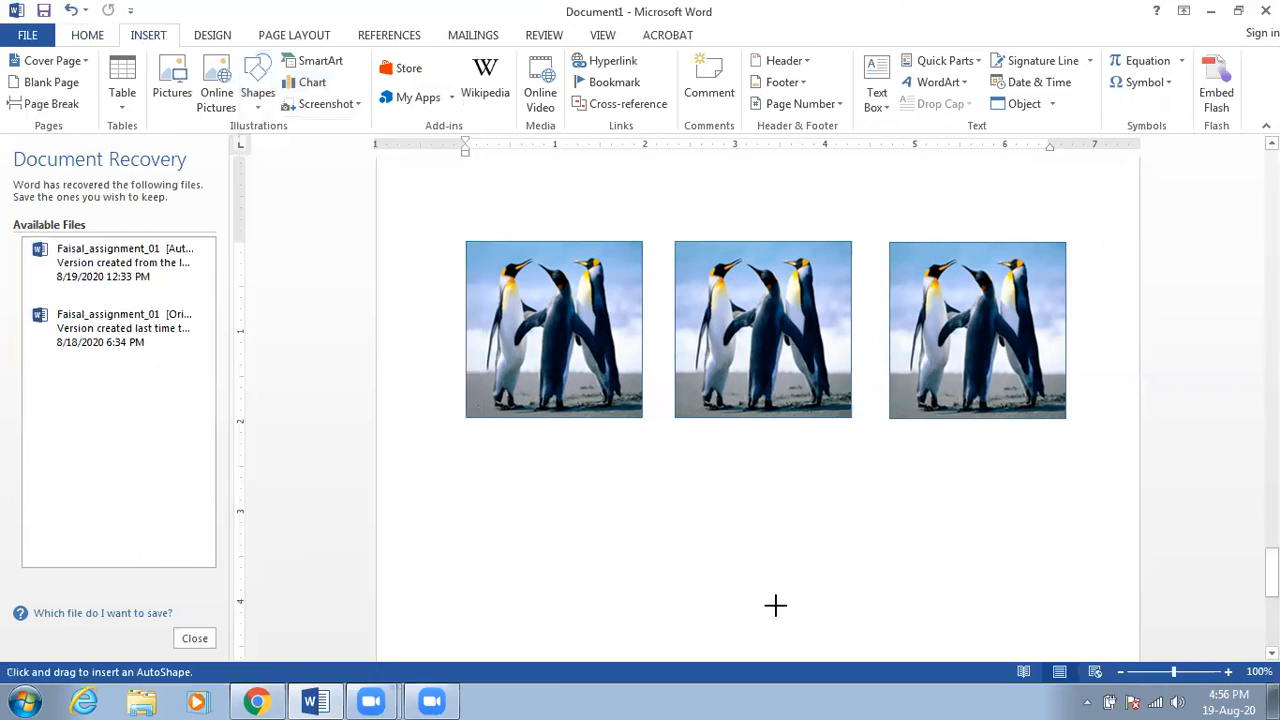
drag(537, 429, 724, 624)
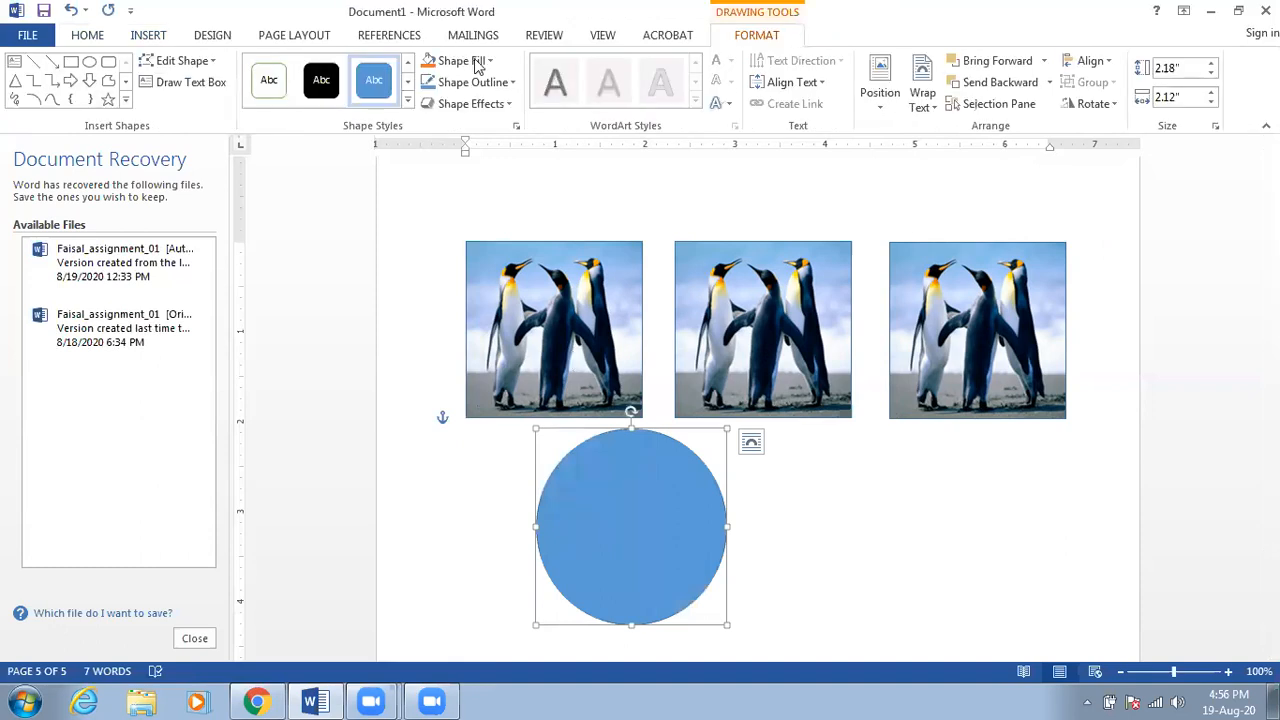
Step: Fill the oval with the Tulips sample picture and move it under the first penguin picture, flush with the left margin
click(483, 62)
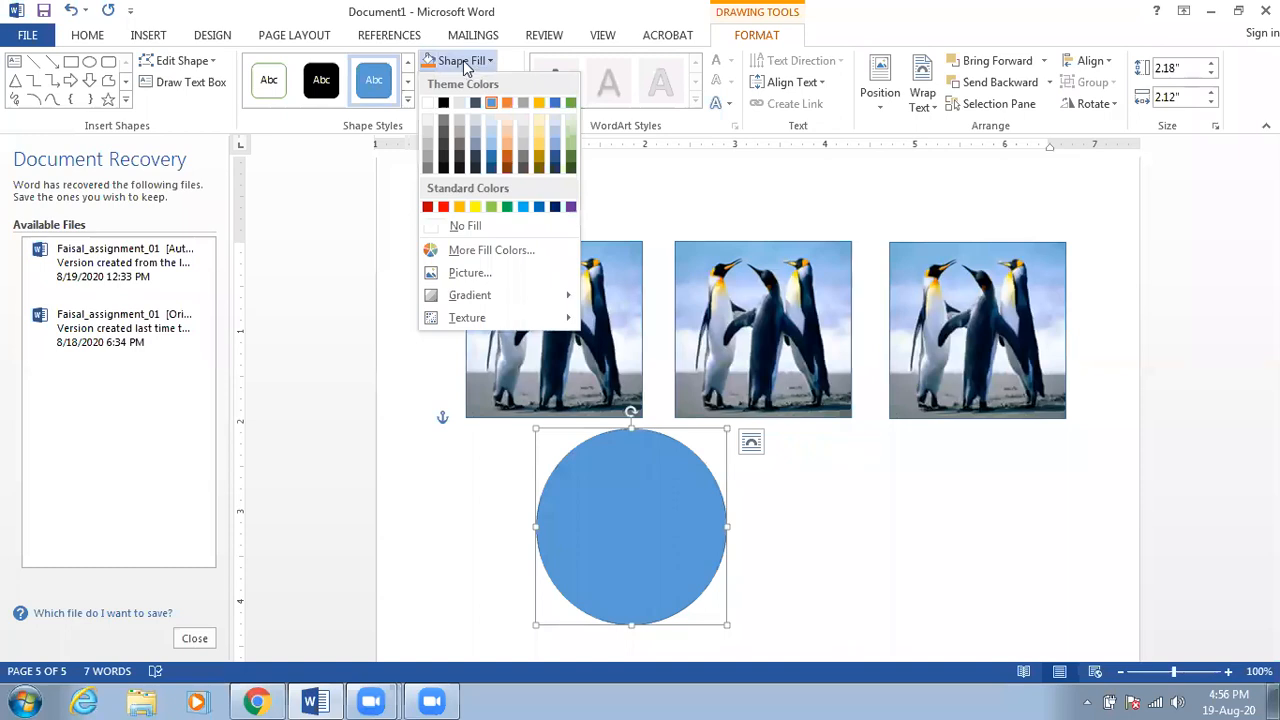
click(519, 275)
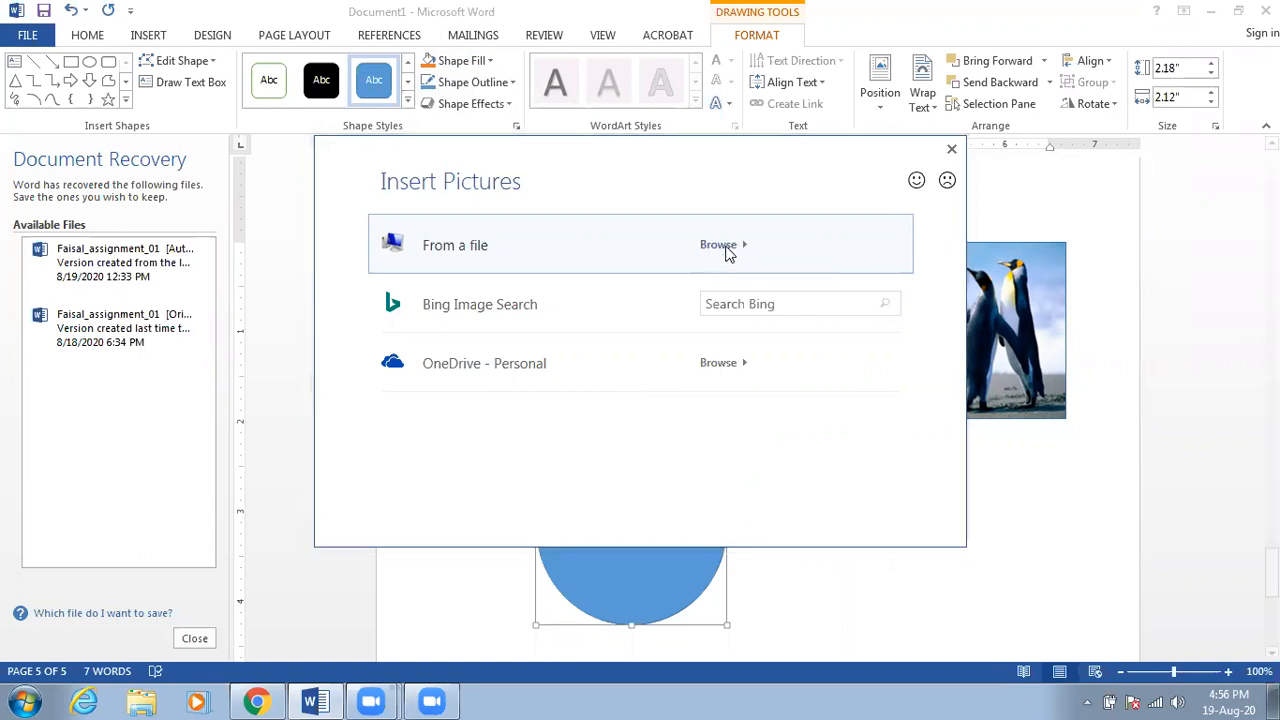
click(720, 245)
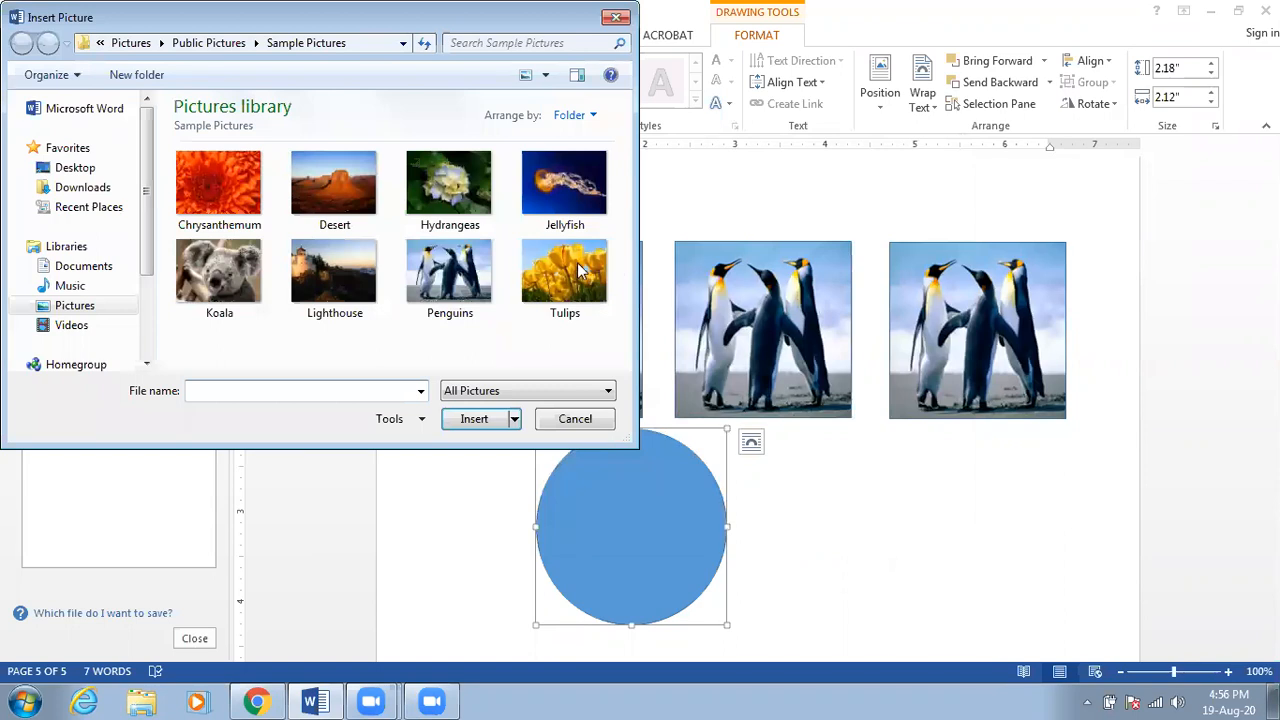
double_click(580, 270)
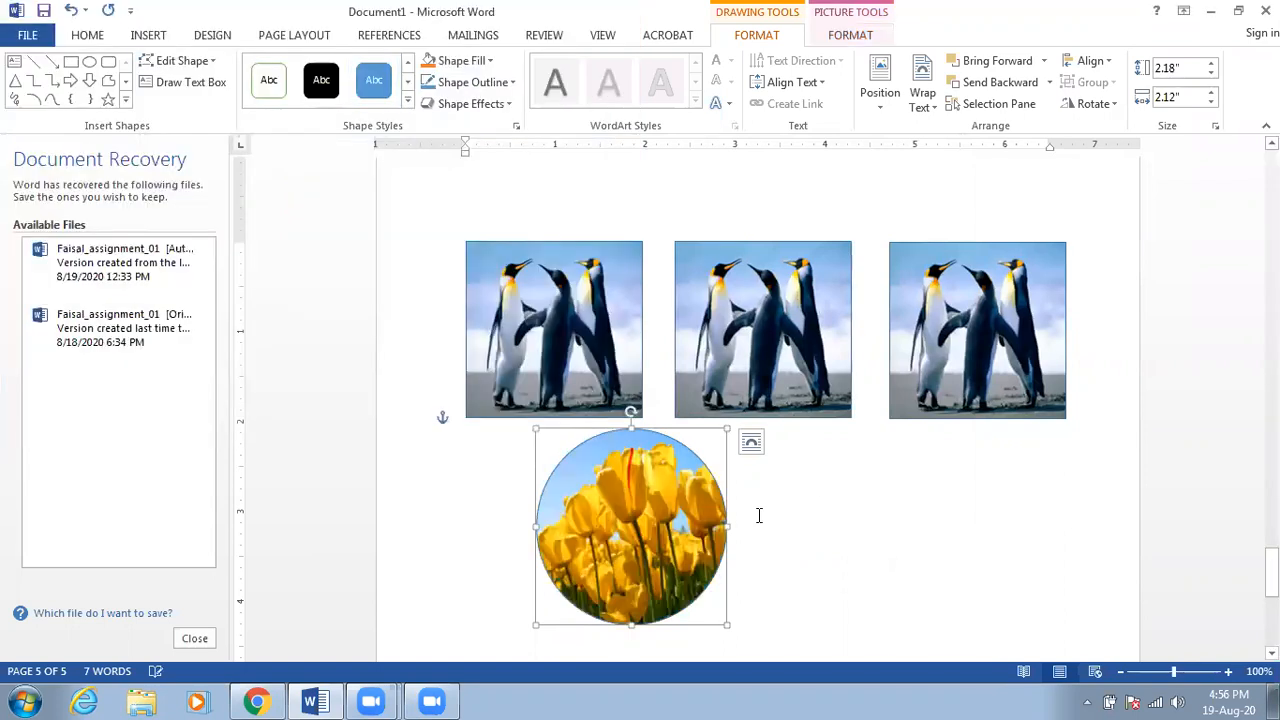
click(800, 498)
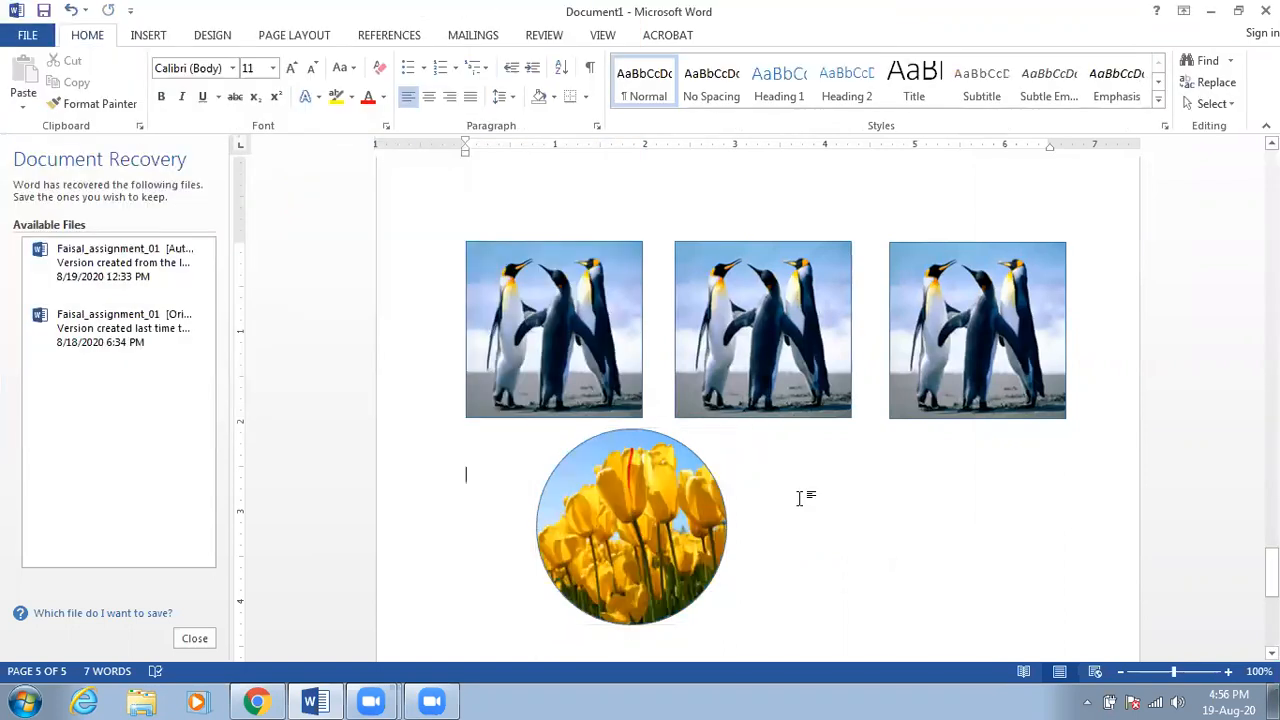
click(697, 500)
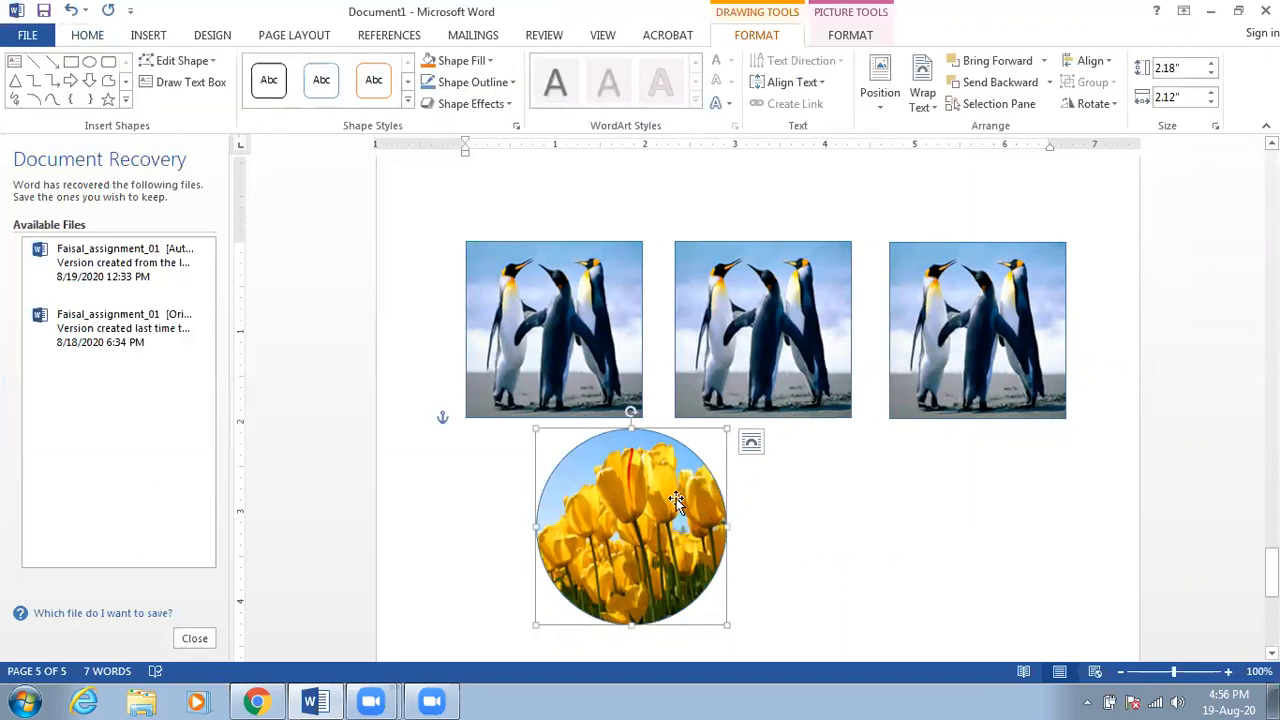
drag(565, 497, 565, 497)
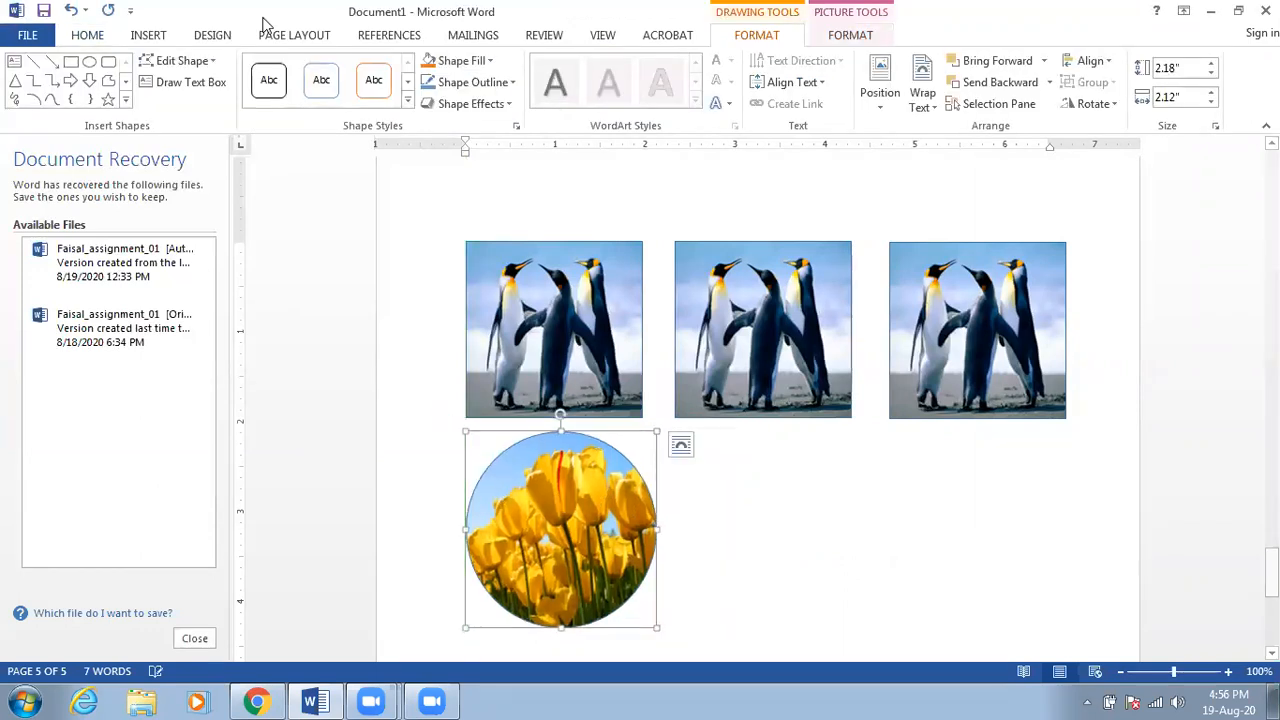
Step: Draw a rectangle about 3.25" high and 2.24" wide beside the tulip circle
click(147, 36)
click(256, 85)
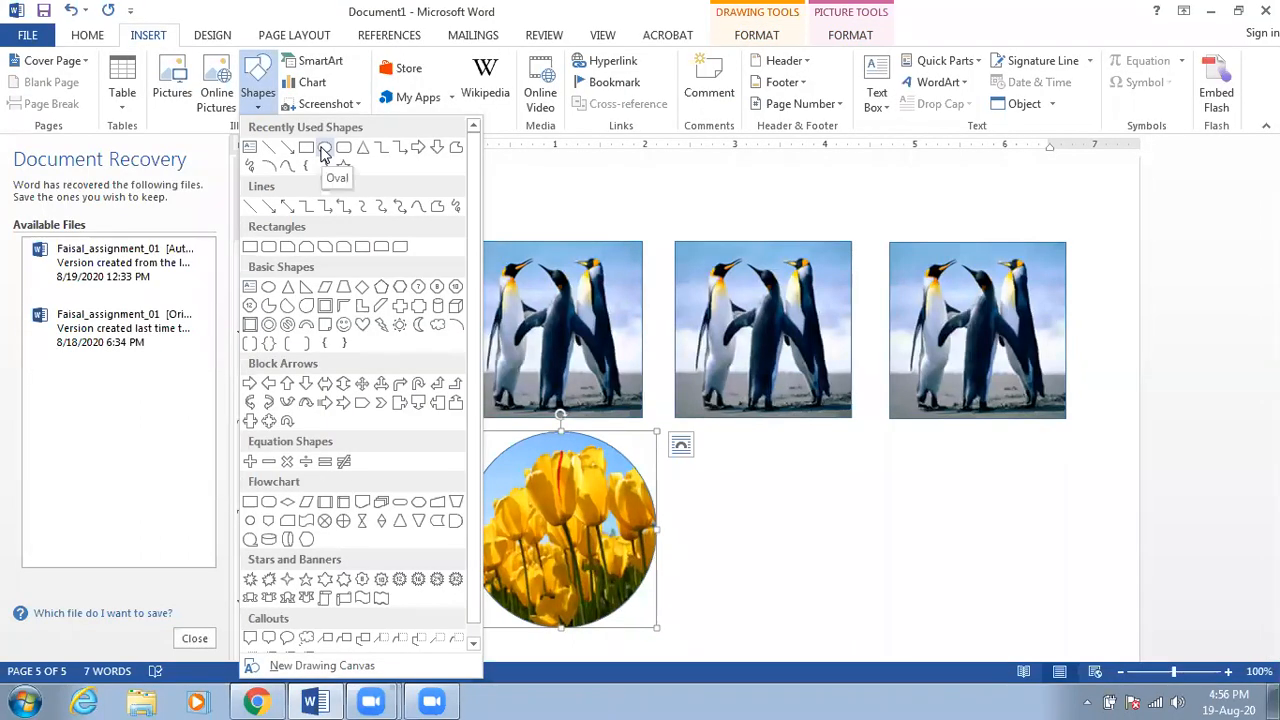
click(324, 148)
mouse_move(730, 450)
mouse_down()
mouse_move(929, 617)
mouse_move(930, 637)
mouse_up()
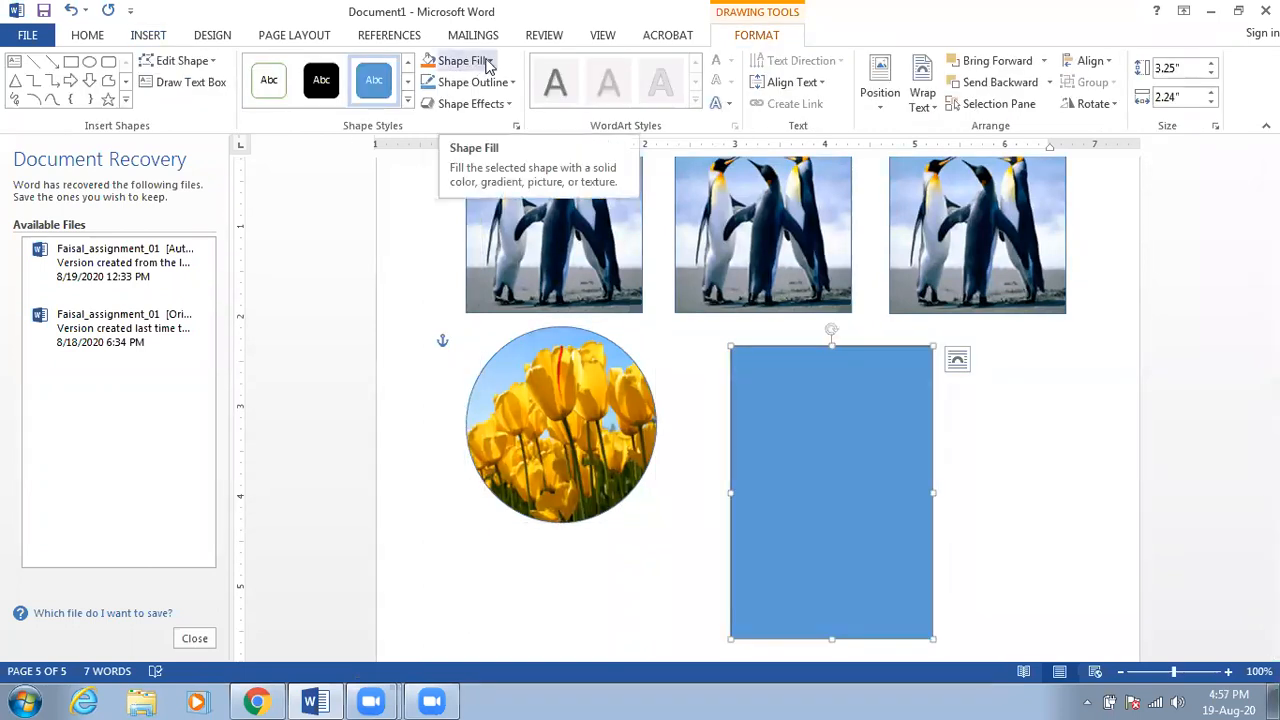
Step: Fill the new rectangle with the Penguins sample picture from file
click(489, 62)
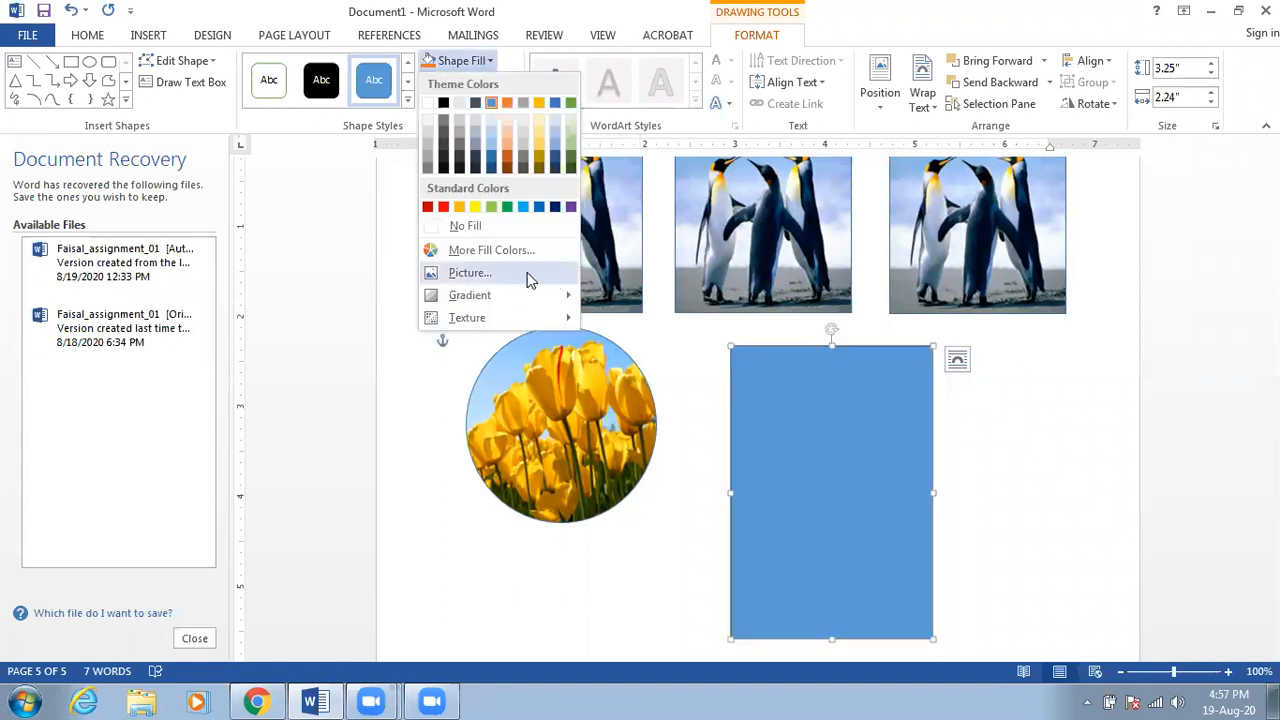
click(470, 273)
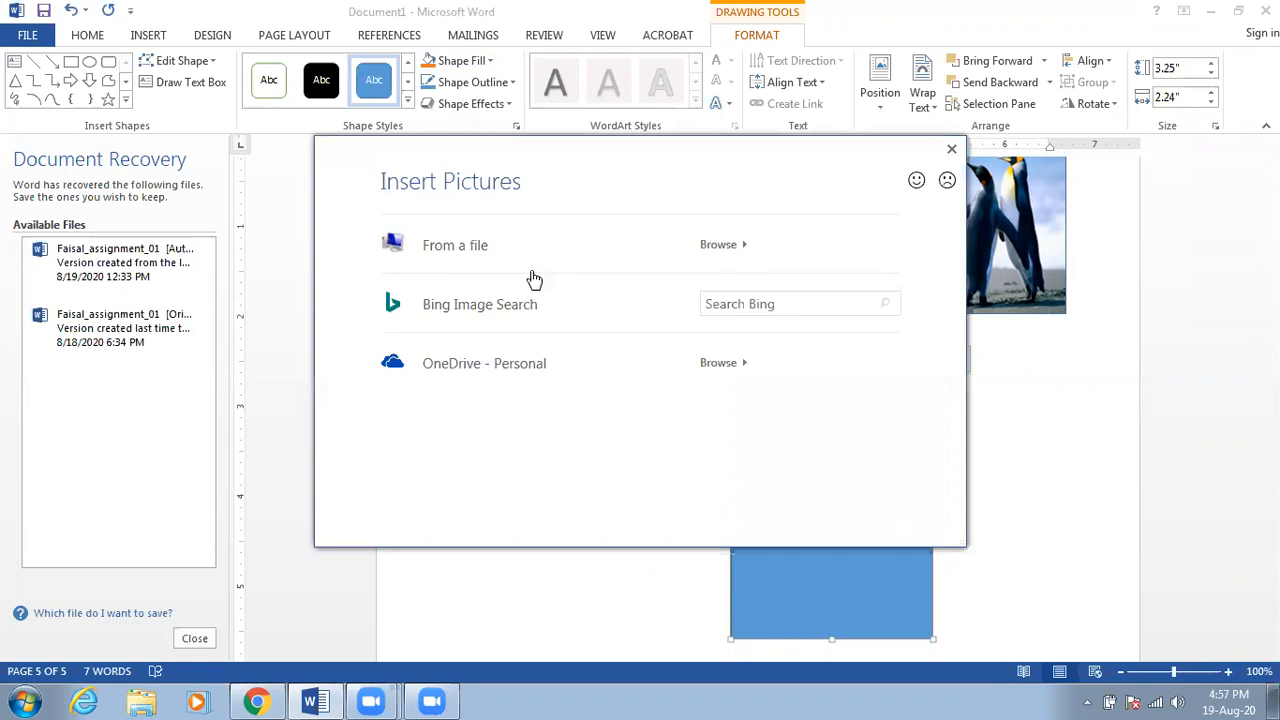
click(731, 246)
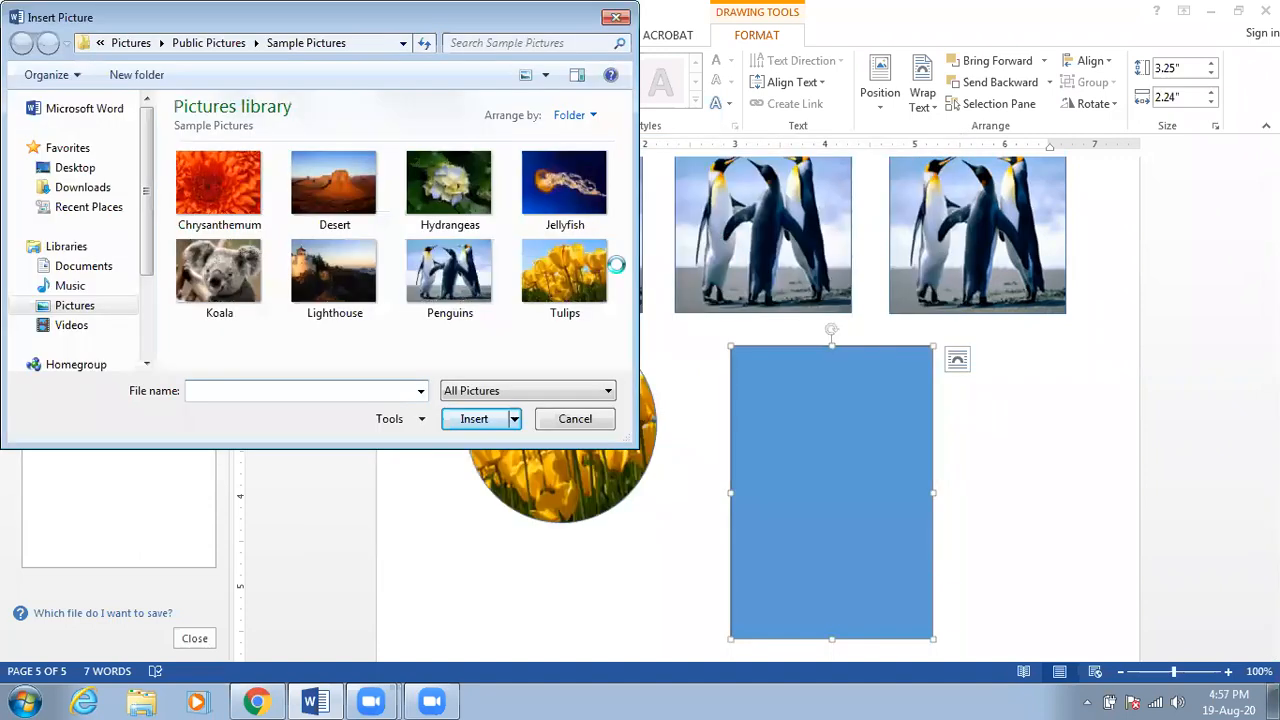
click(449, 272)
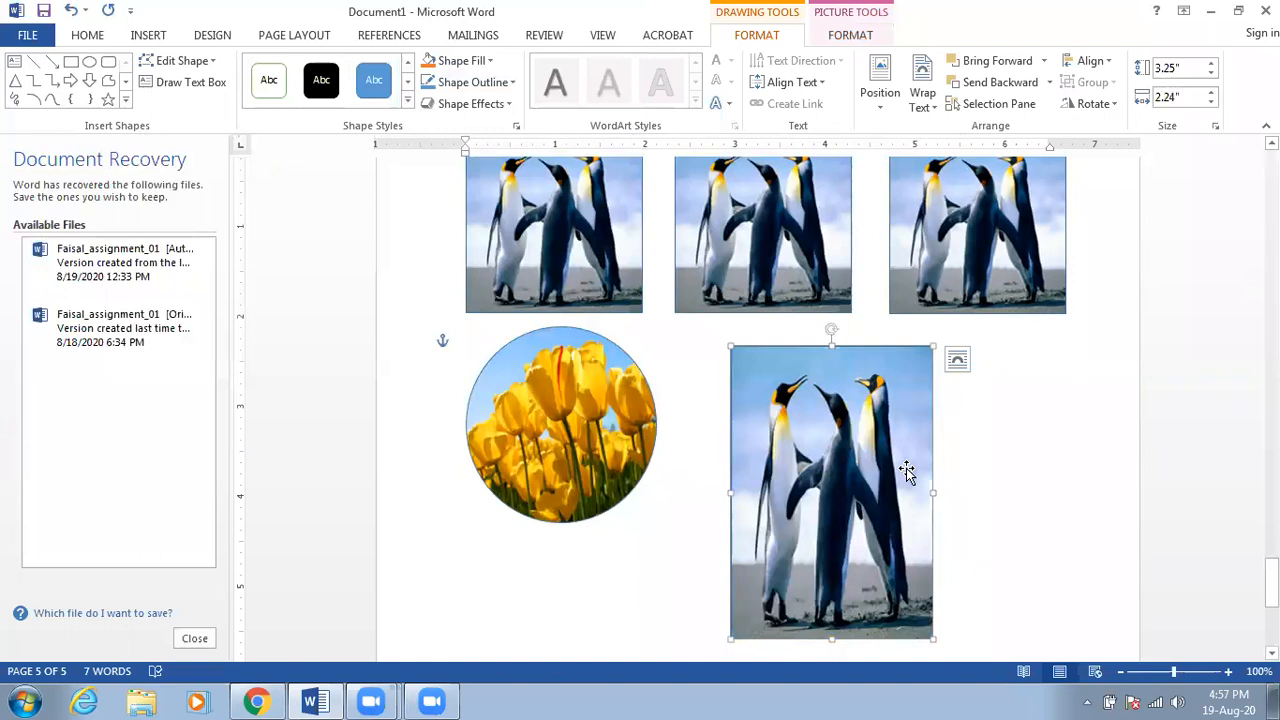
Step: Delete the penguin-filled rectangle and the tulip circle below the row of penguin pictures
drag(906, 471, 792, 427)
key(Delete)
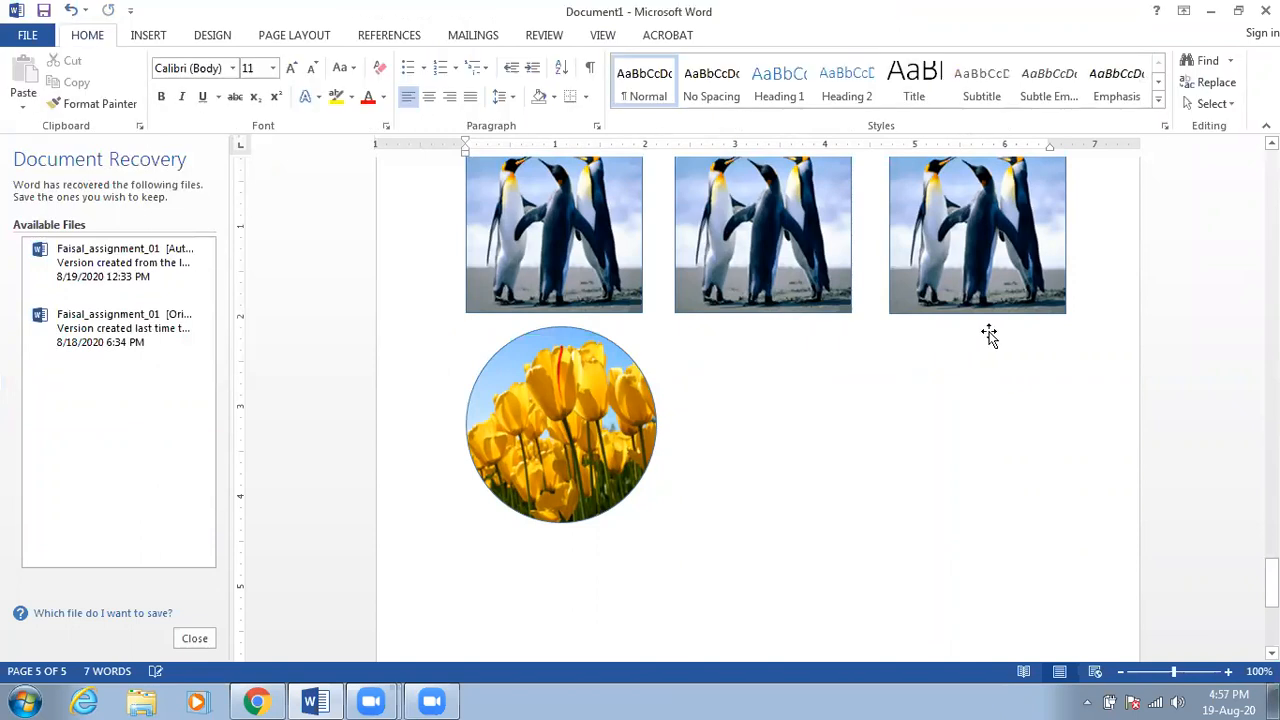
scroll(991, 334, up, 2)
click(993, 335)
double_click(994, 335)
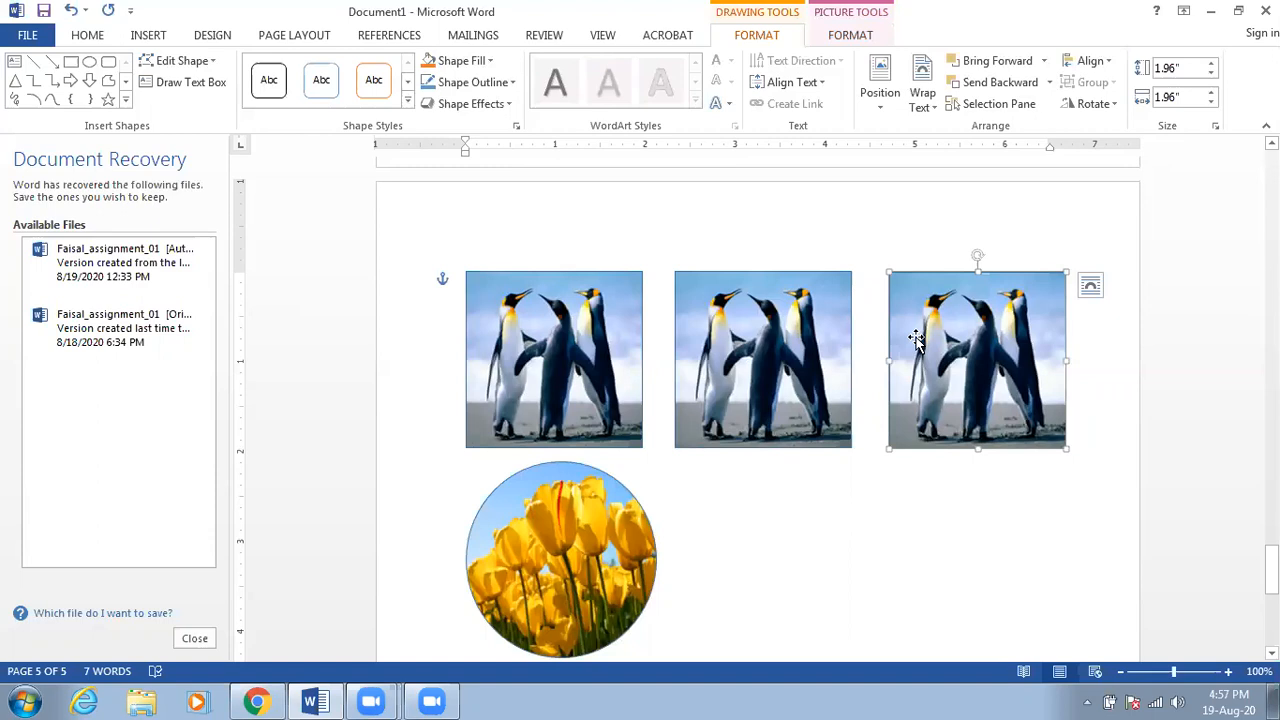
drag(785, 338, 617, 514)
key(Delete)
Step: Move the middle penguin picture close to the first one so the gaps in the row are uneven
drag(746, 377, 746, 377)
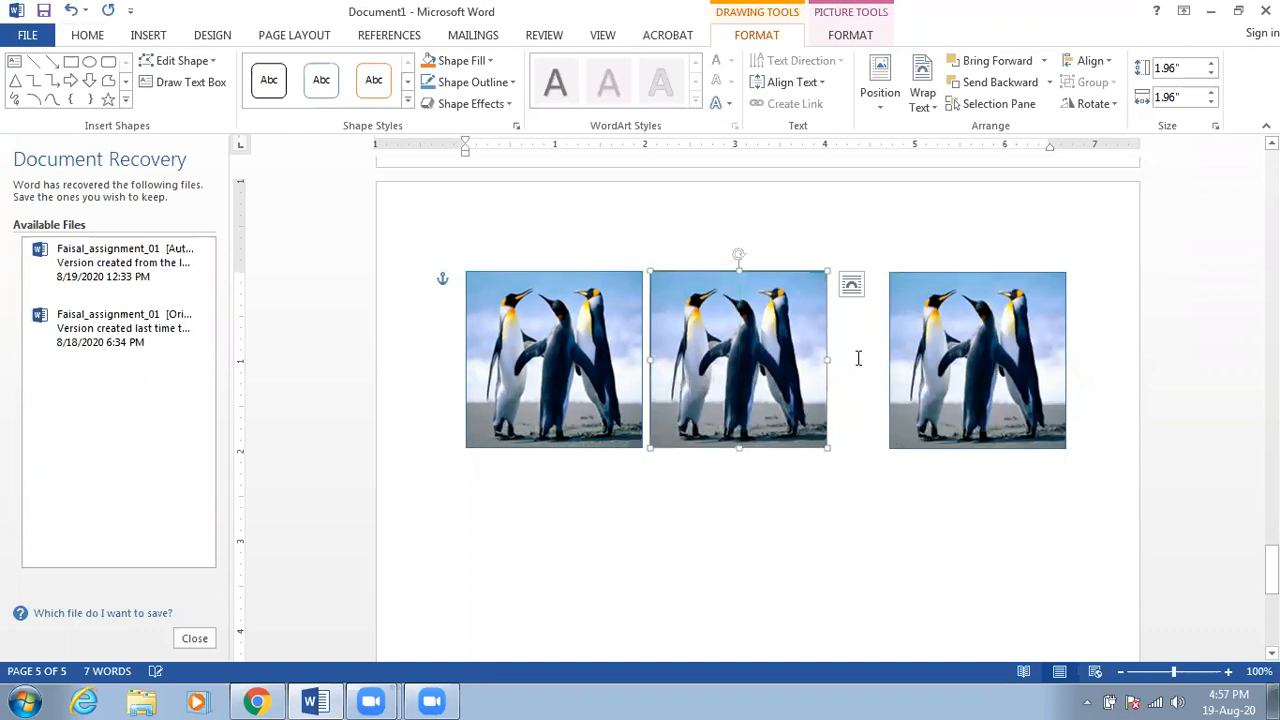
click(950, 356)
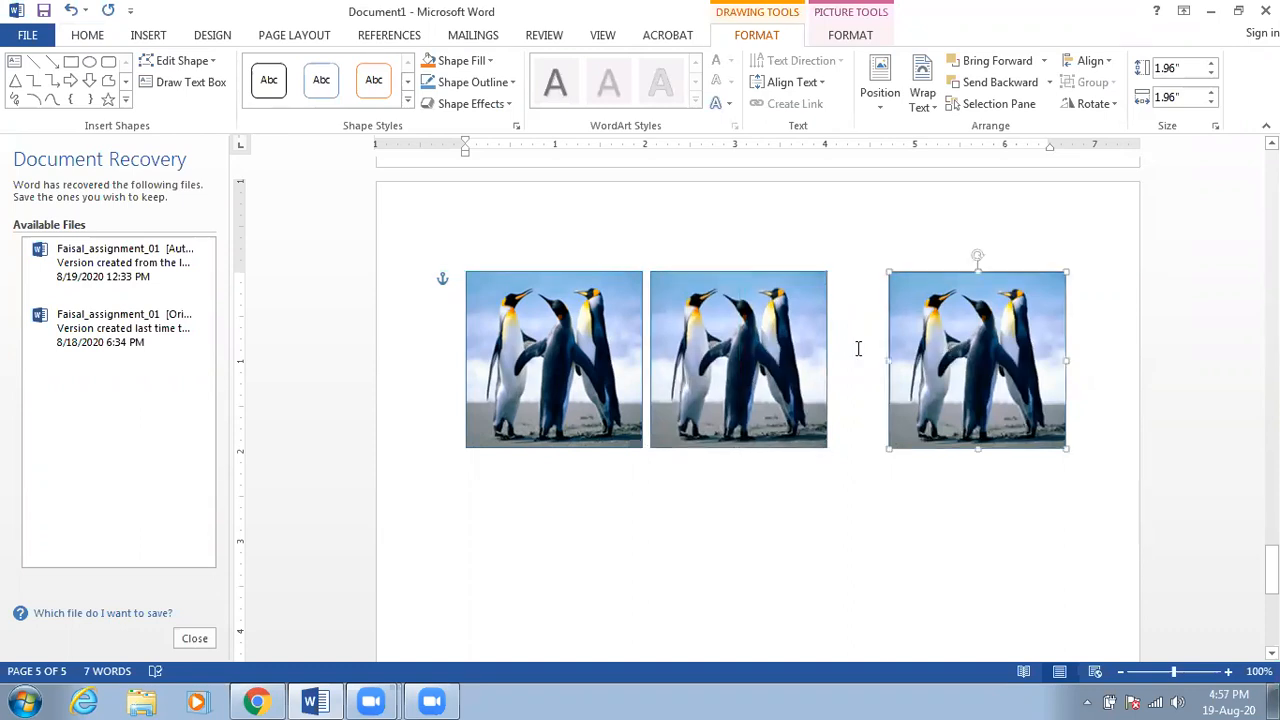
click(770, 352)
click(703, 486)
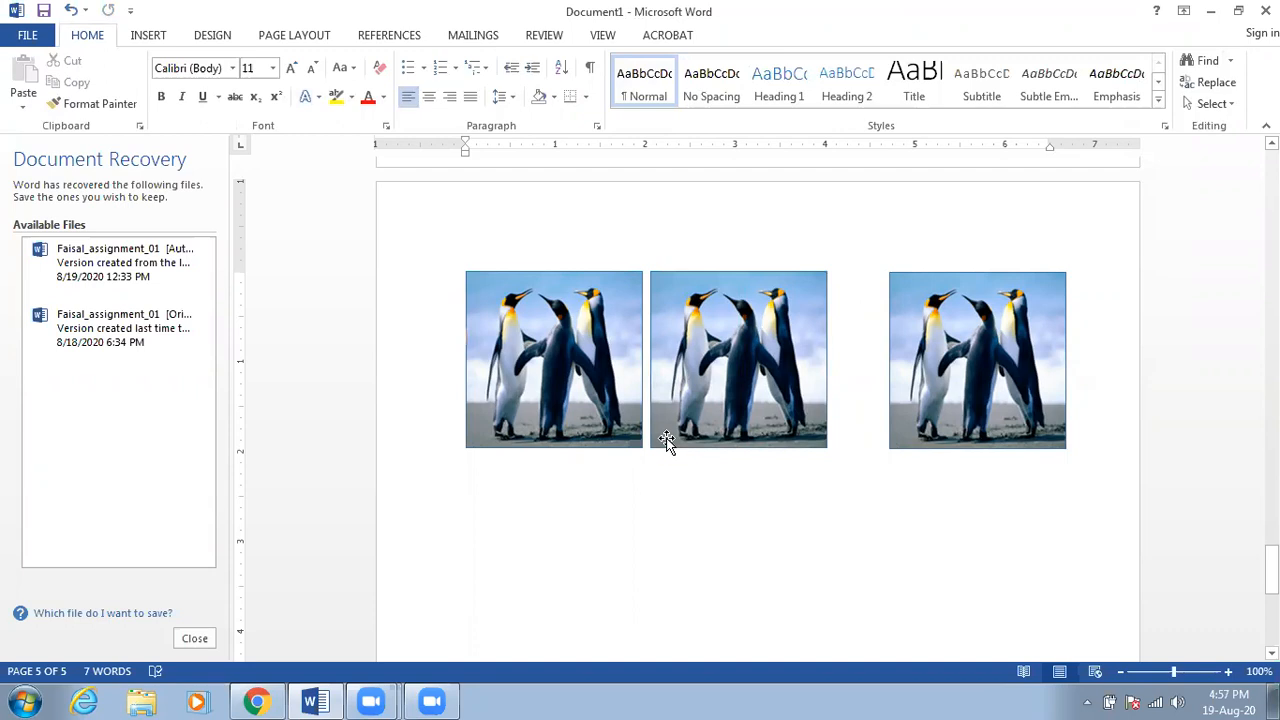
Step: Distribute the three penguin pictures horizontally so they are evenly spaced in the row
click(598, 345)
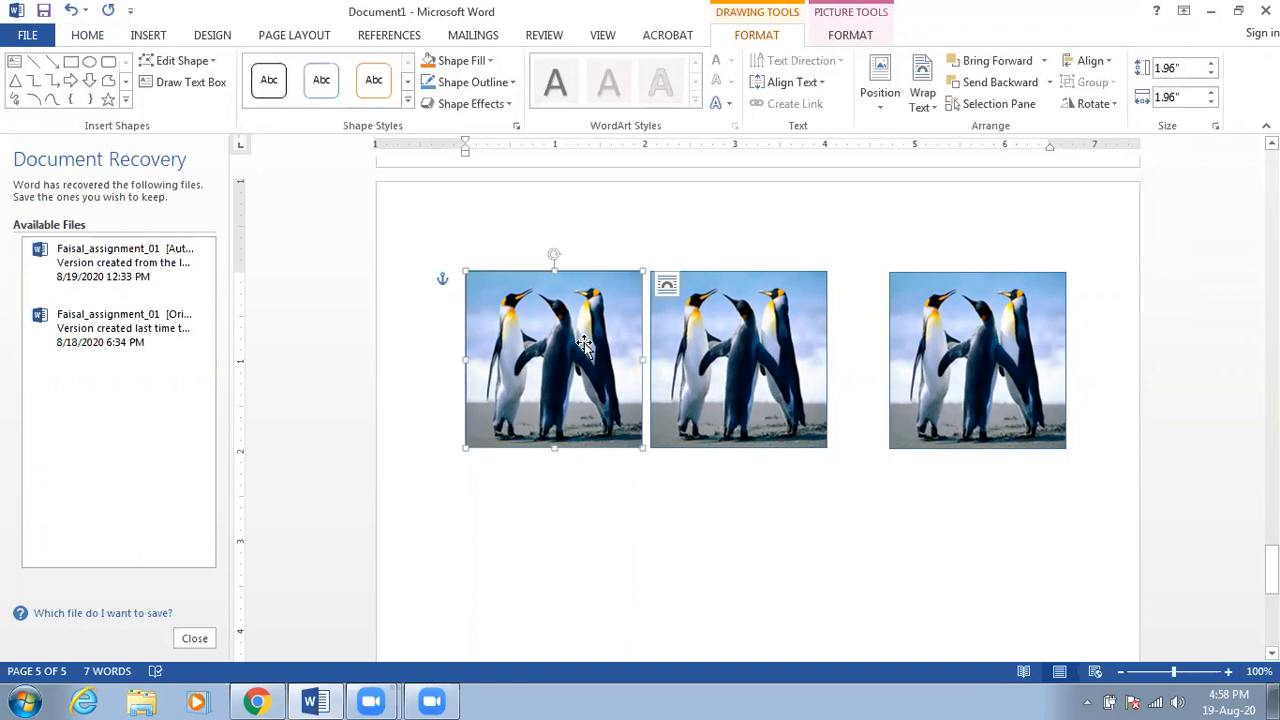
ctrl+click(742, 339)
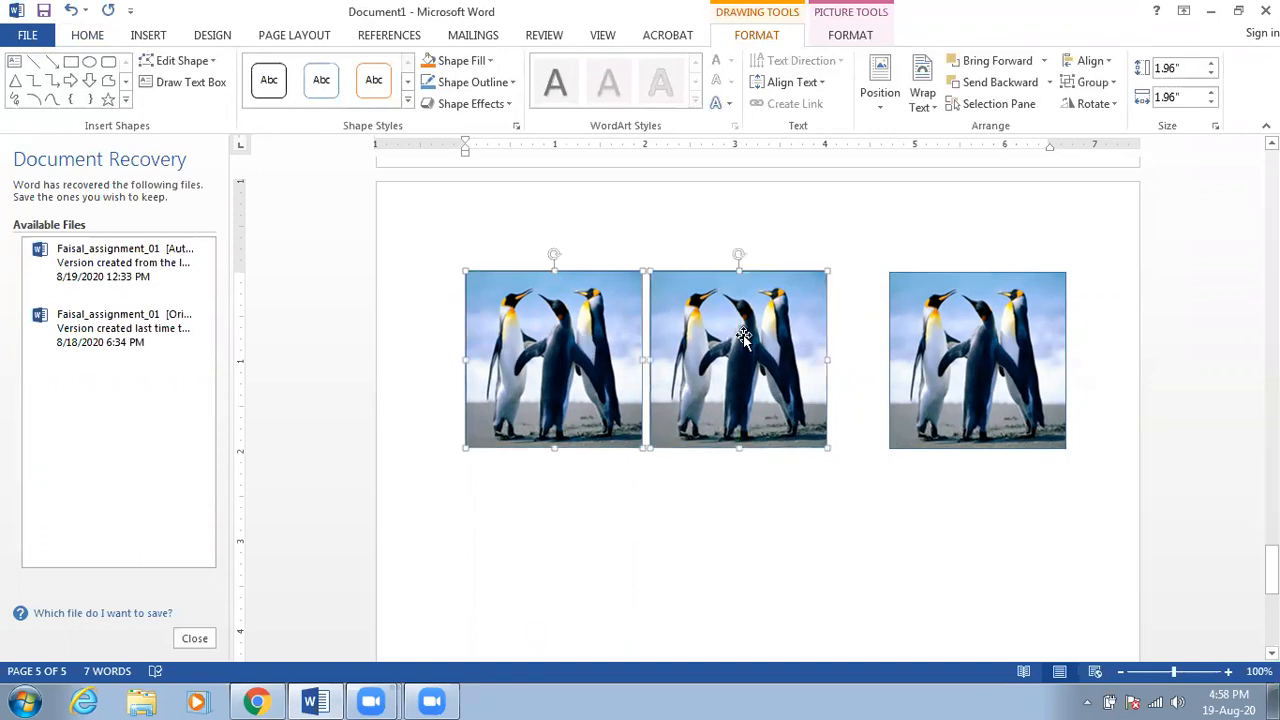
ctrl+click(947, 326)
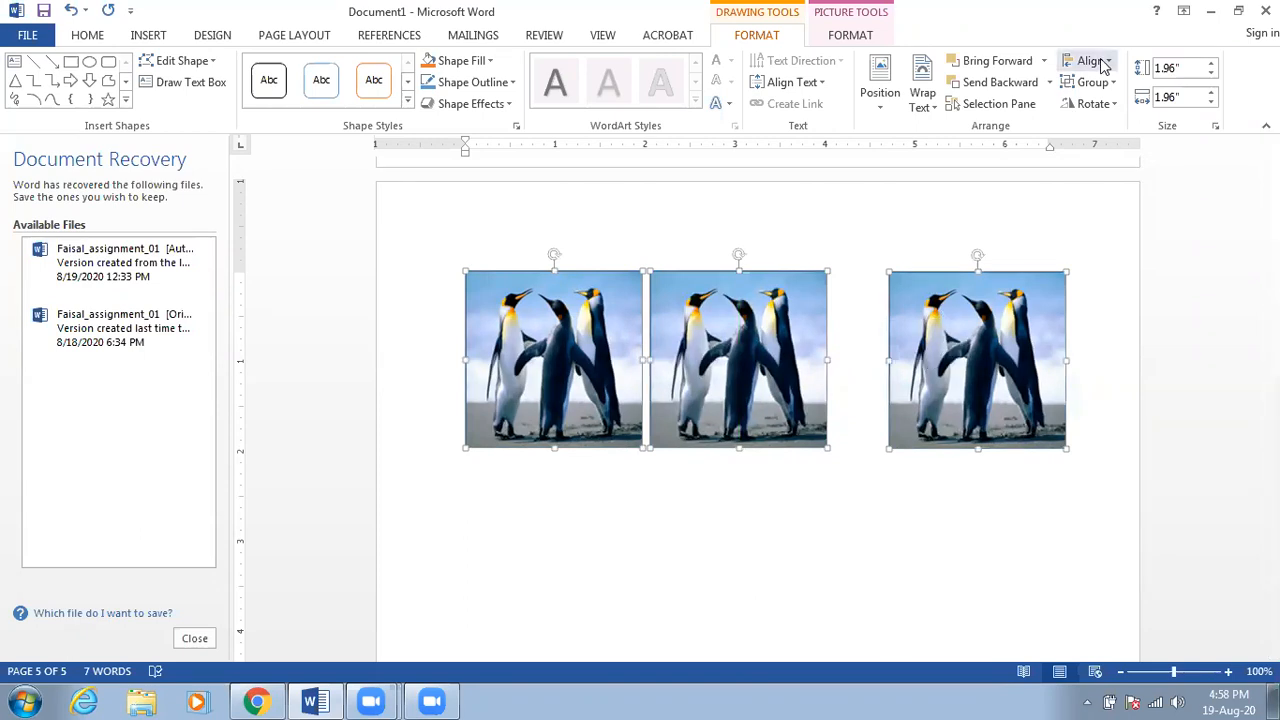
click(1104, 64)
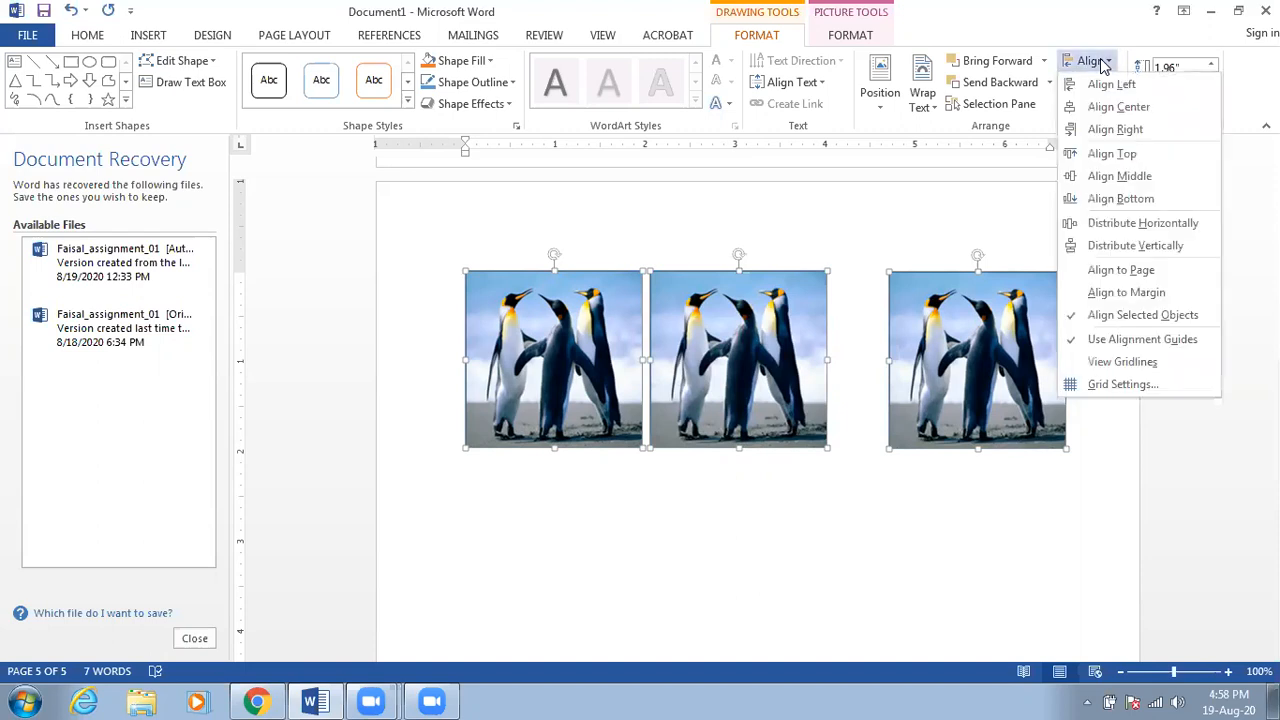
click(1138, 225)
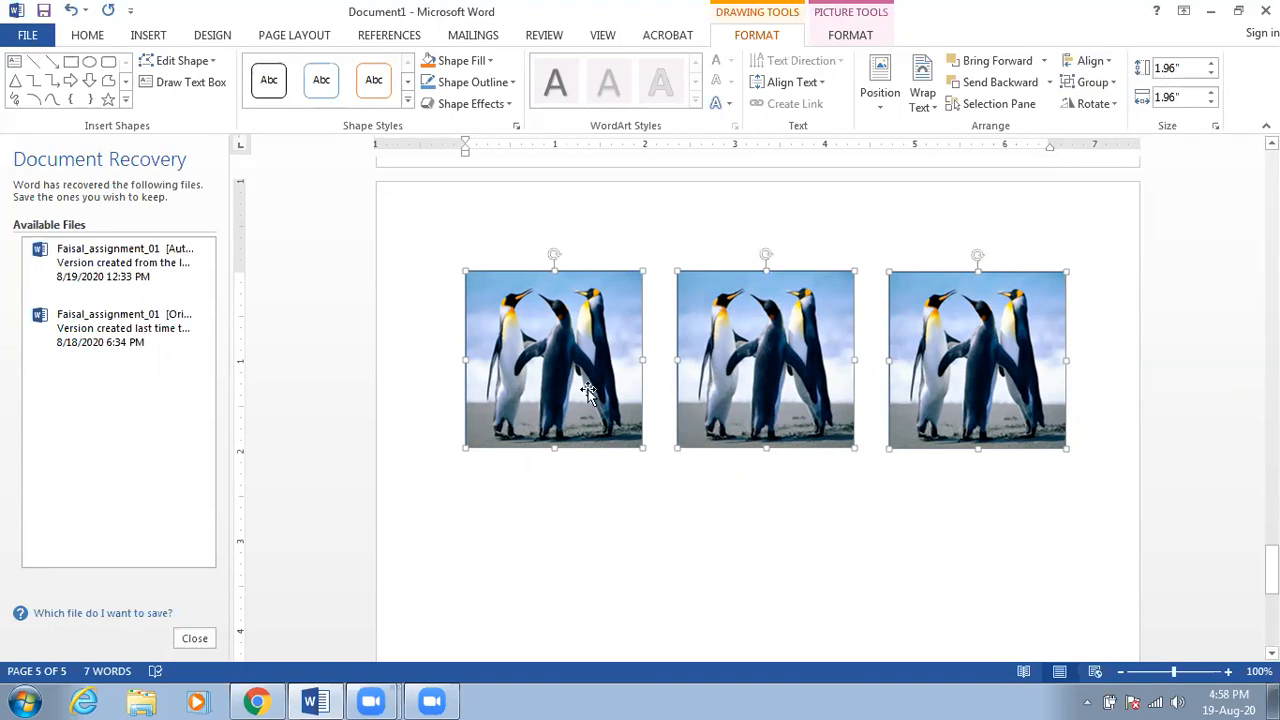
Step: Duplicate the row of three penguin pictures and place the copies directly below the originals
scroll(578, 326, down, 1)
drag(575, 317, 583, 516)
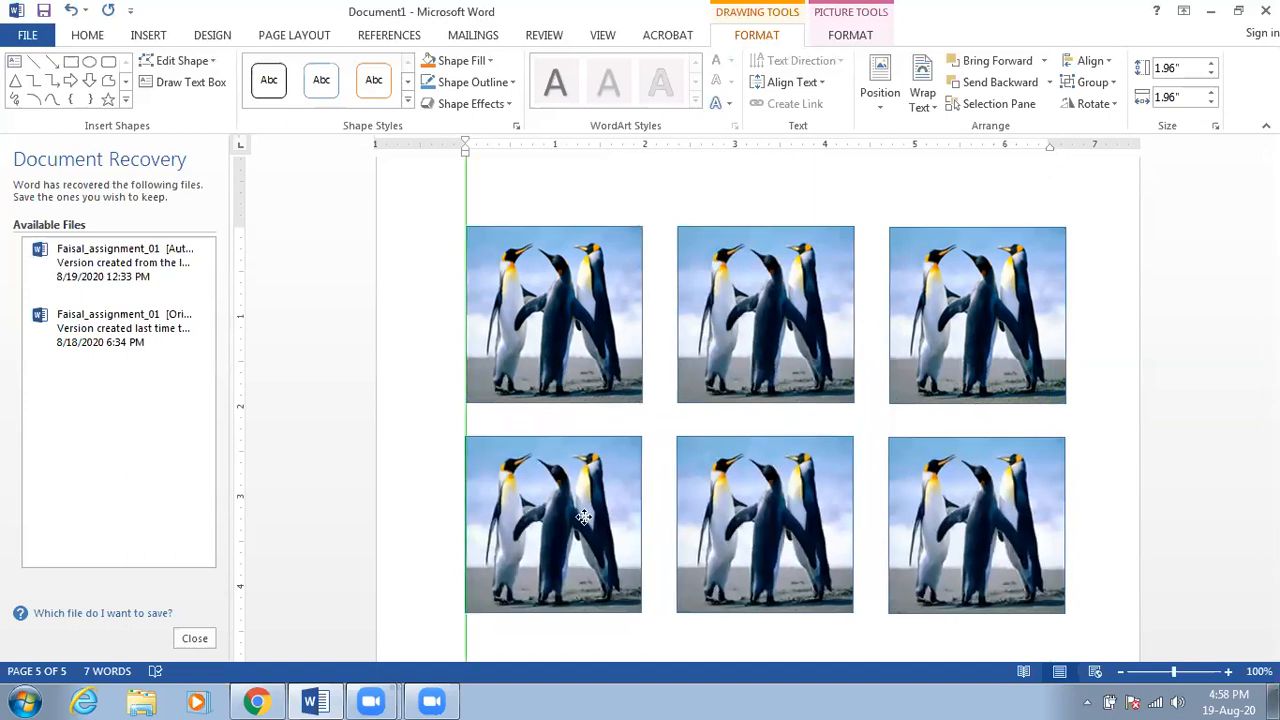
drag(584, 517, 585, 516)
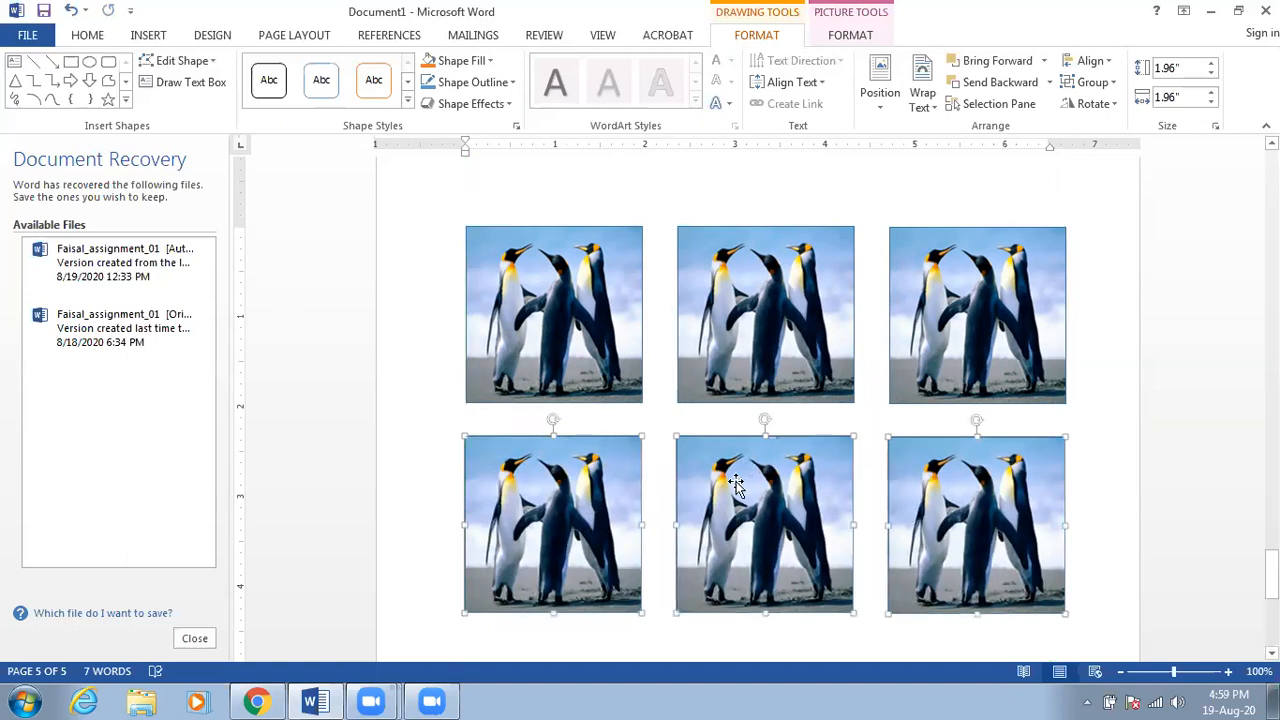
Step: Move the middle penguin picture of the lower row slightly upward, out of line with its neighbours
click(1077, 343)
click(747, 487)
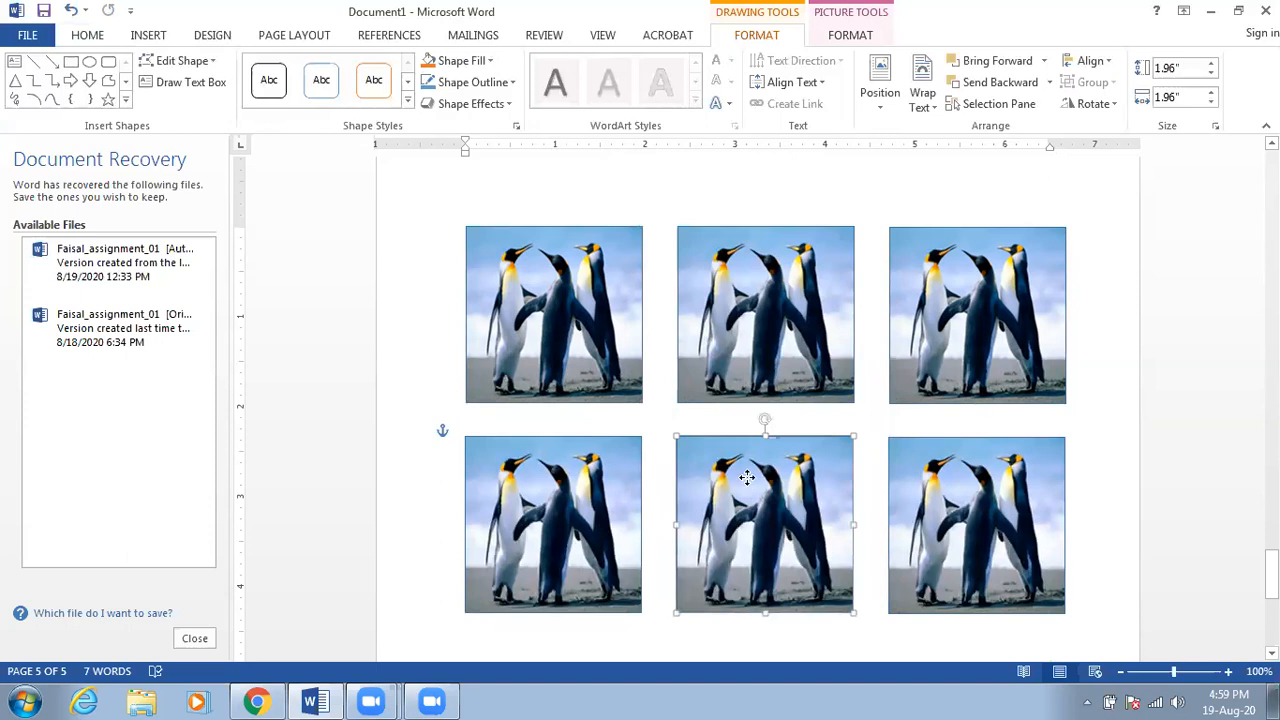
drag(747, 484, 747, 474)
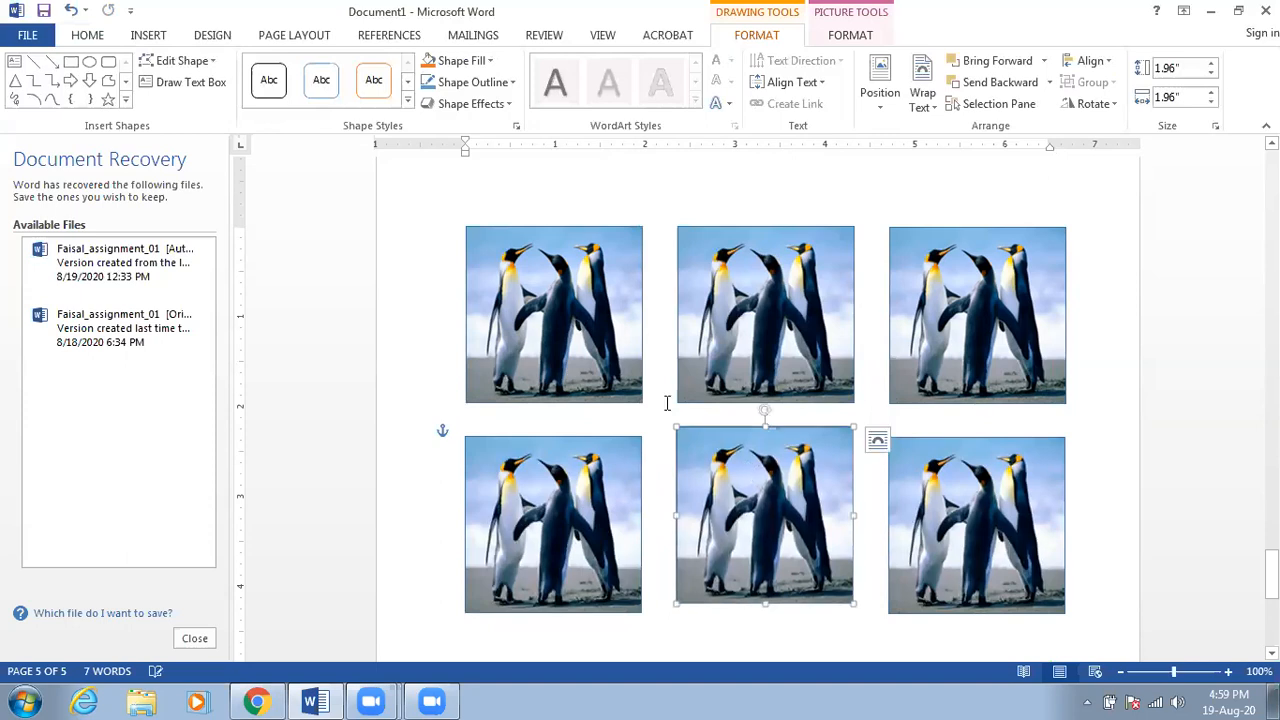
Step: Try distributing all six penguin pictures vertically, and undo the distribution
click(656, 310)
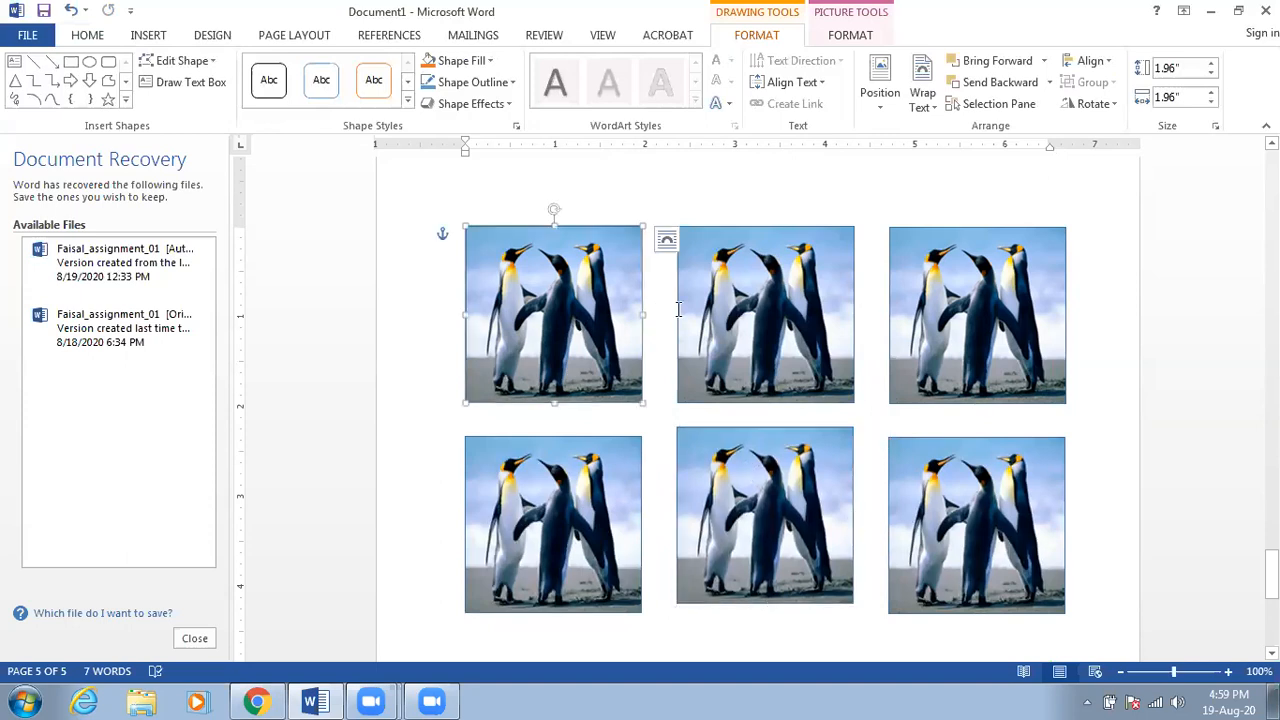
ctrl+click(737, 288)
ctrl+click(932, 268)
ctrl+click(494, 520)
ctrl+click(736, 495)
ctrl+click(908, 496)
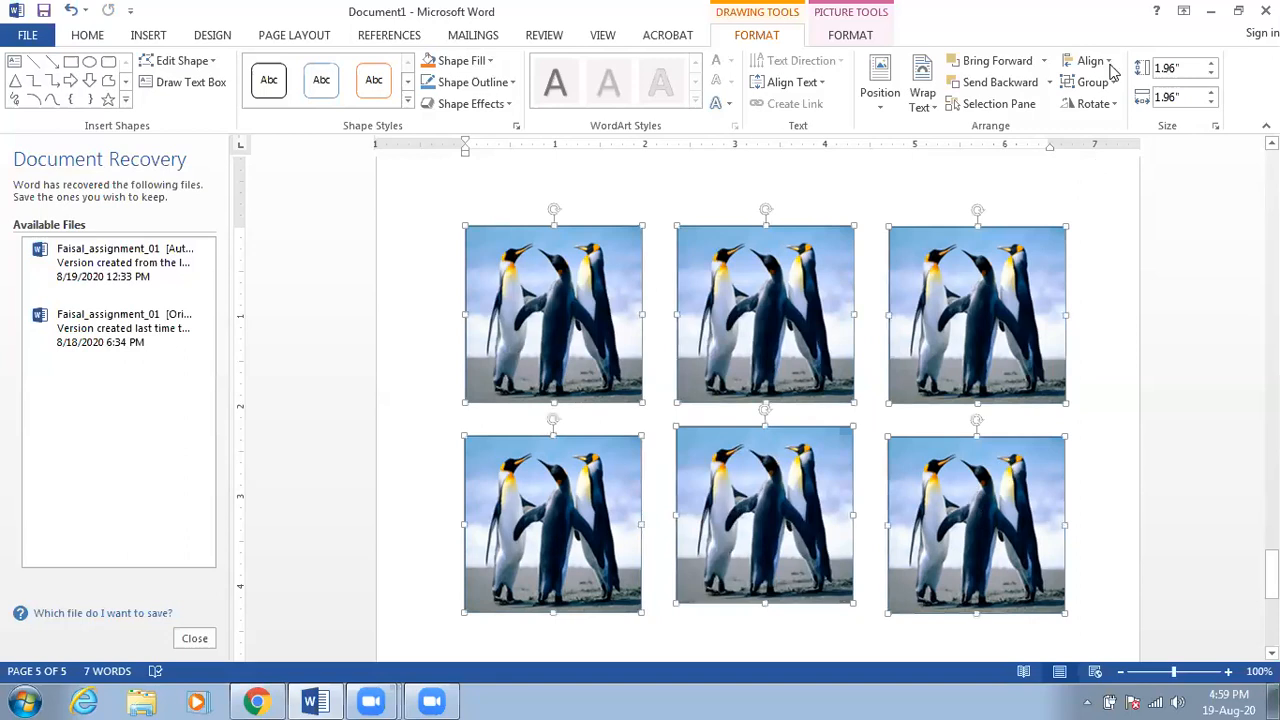
click(1108, 62)
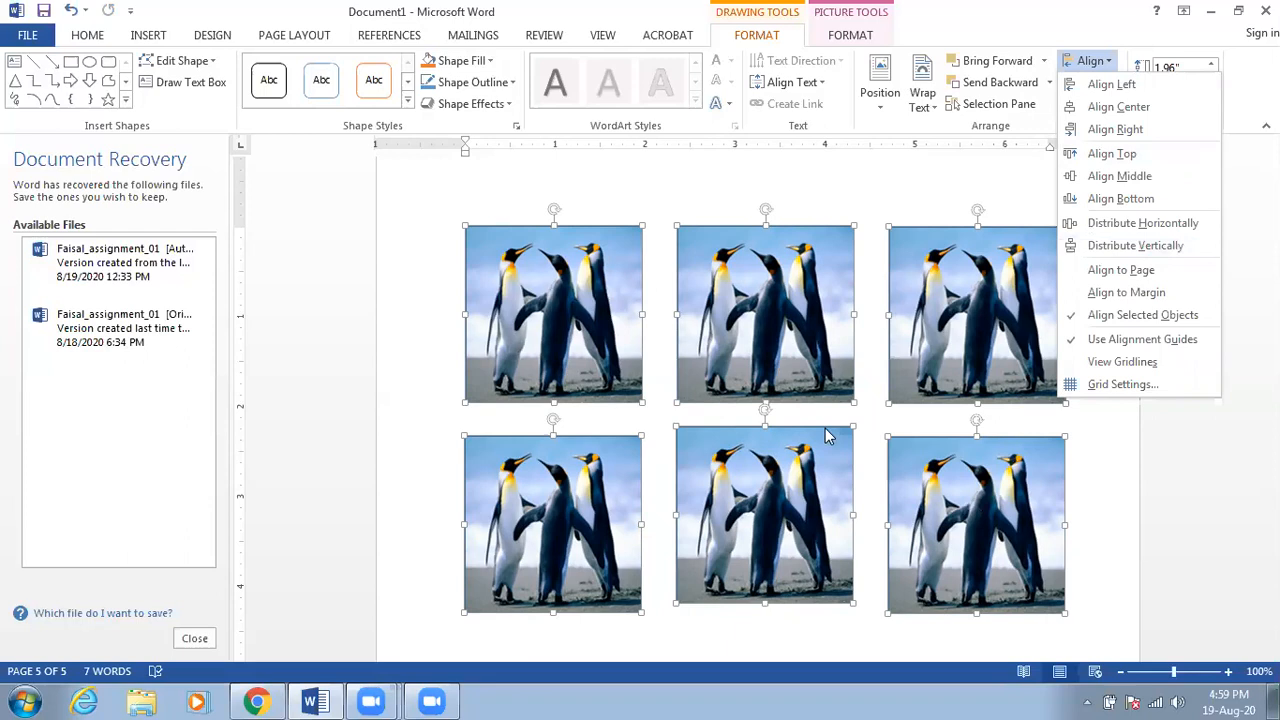
click(1135, 246)
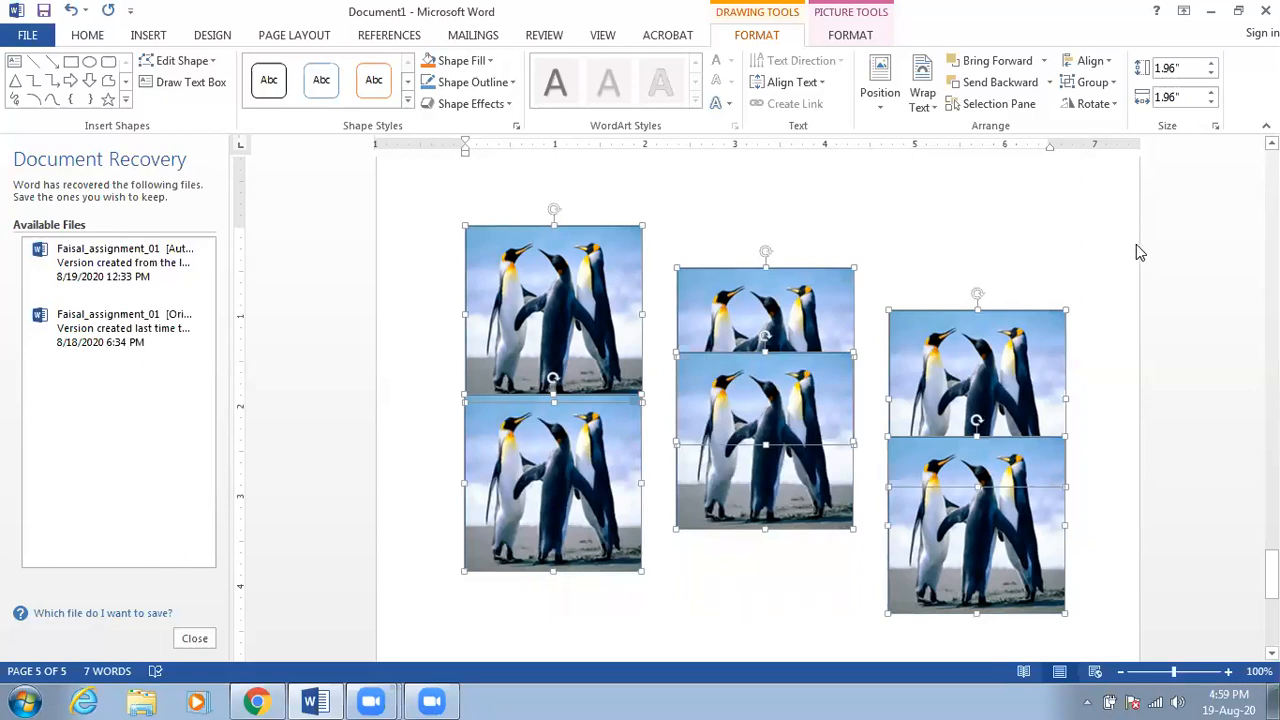
key(ctrl+z)
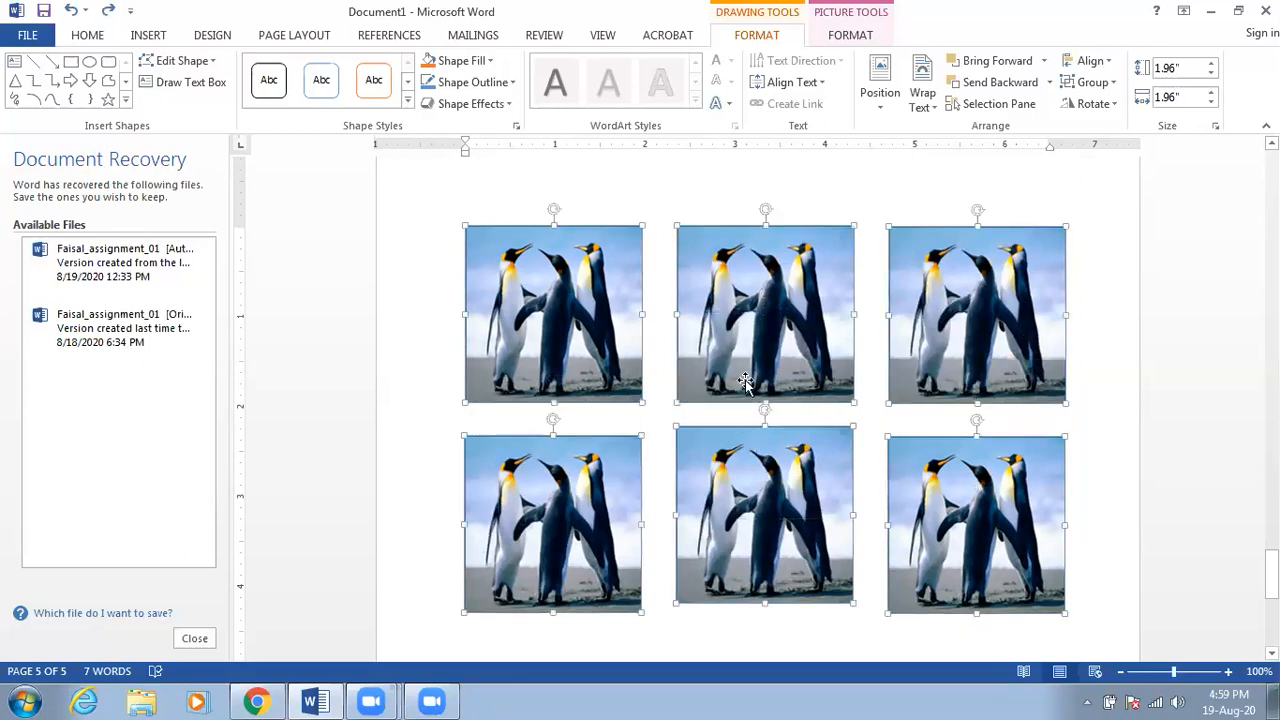
Step: Check which alignment and distribution options are offered for the two middle-column pictures and for the two third-column pictures
key(Escape)
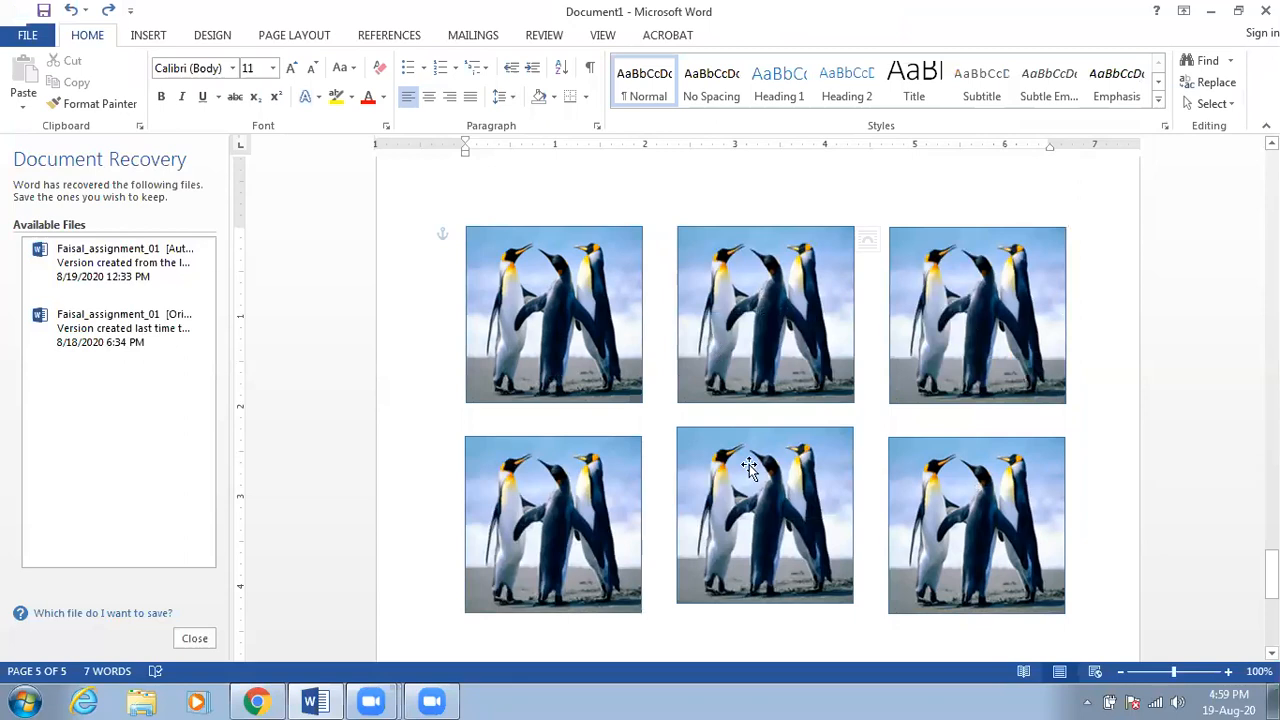
shift+click(748, 497)
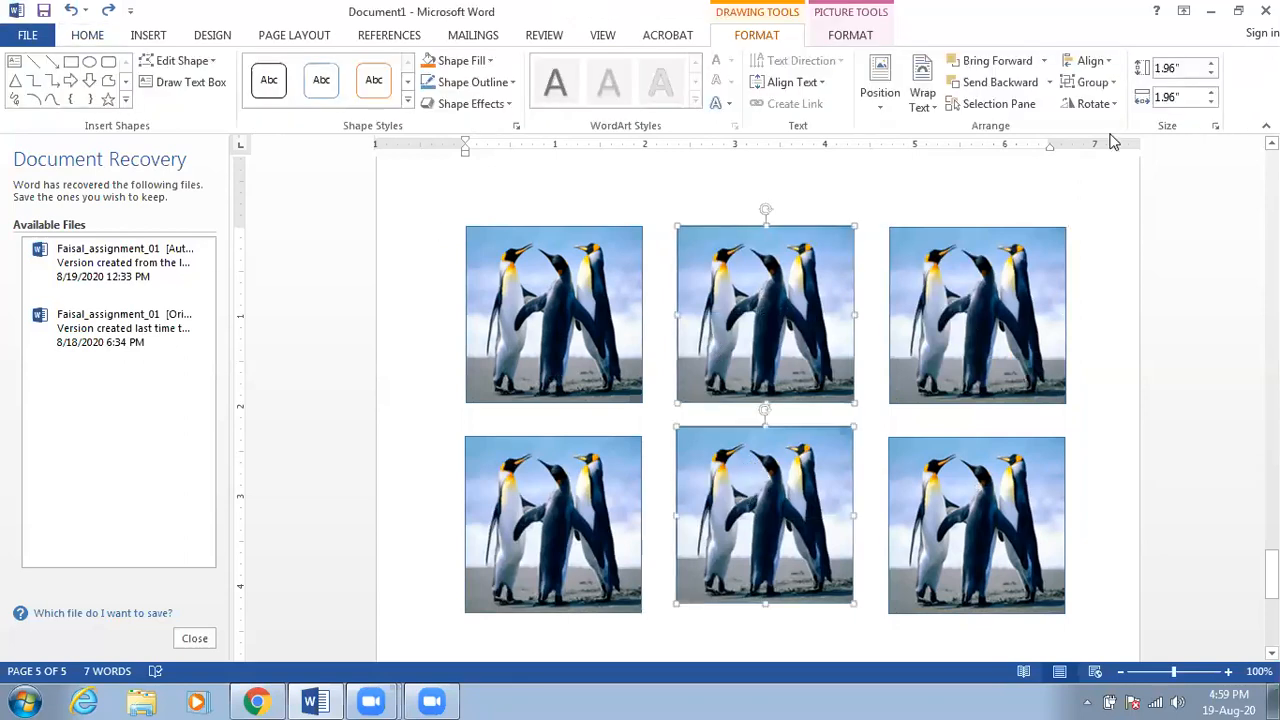
click(1092, 61)
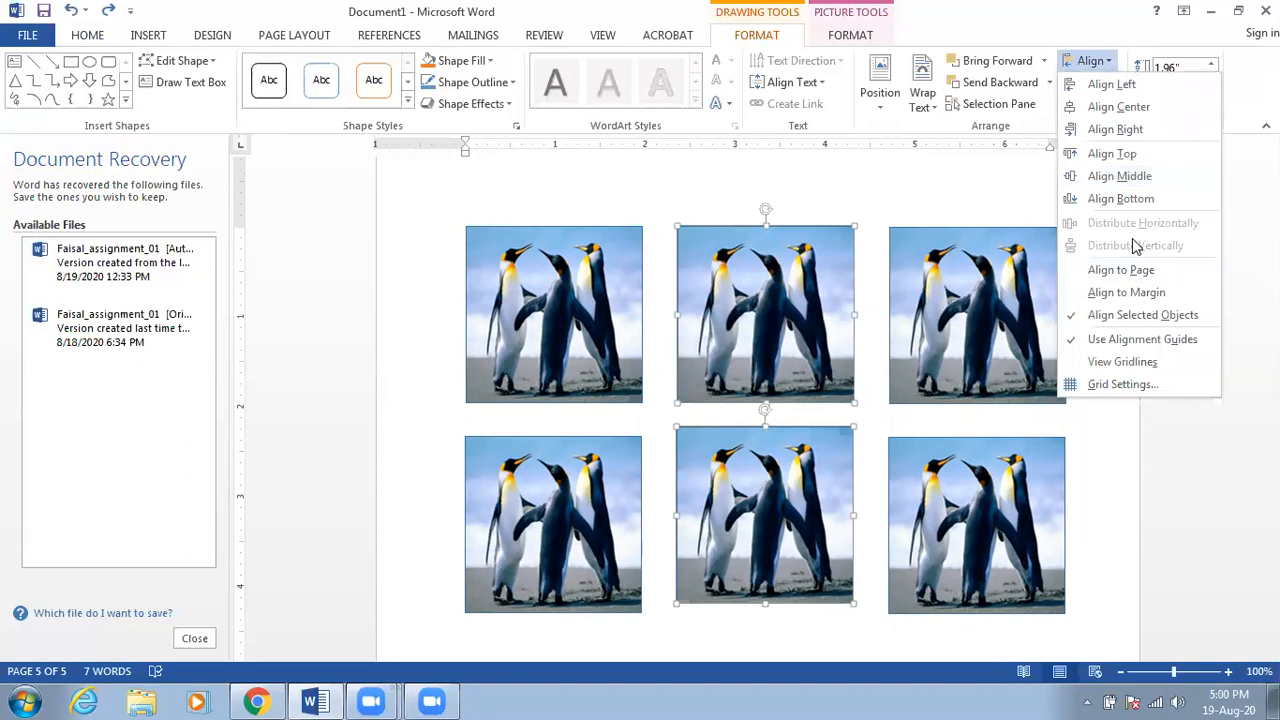
click(977, 345)
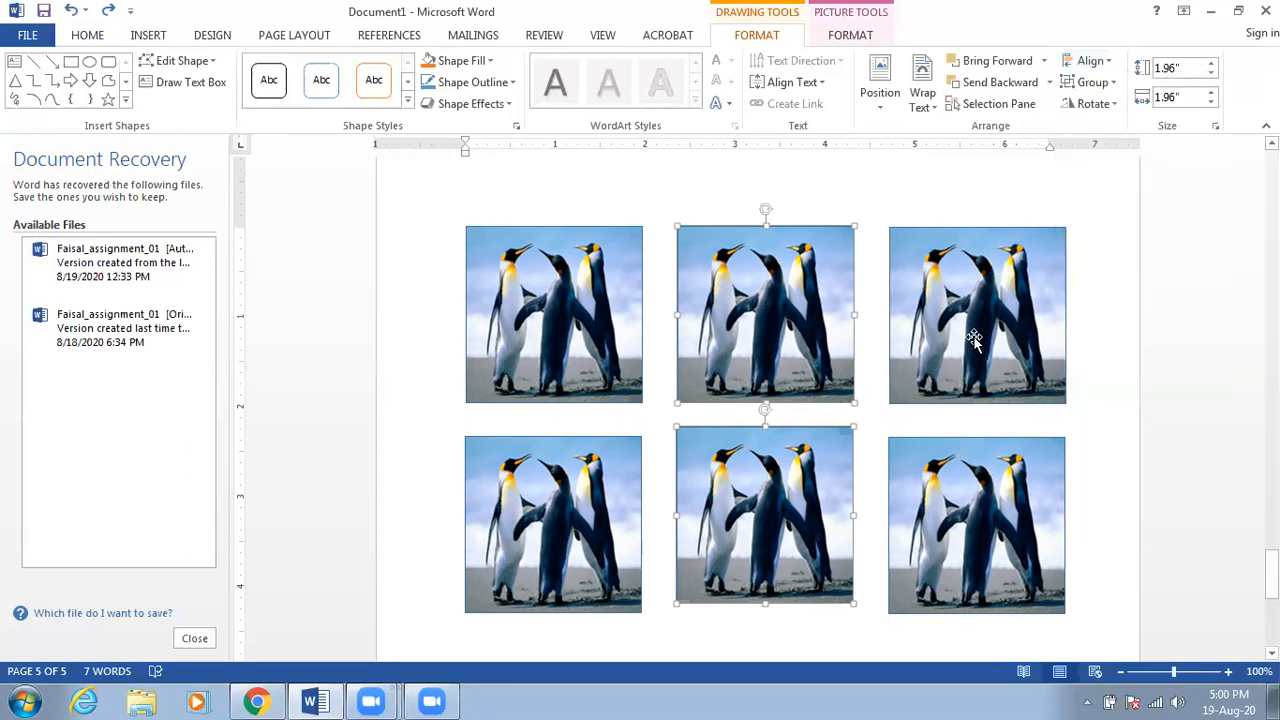
click(966, 374)
shift+click(958, 480)
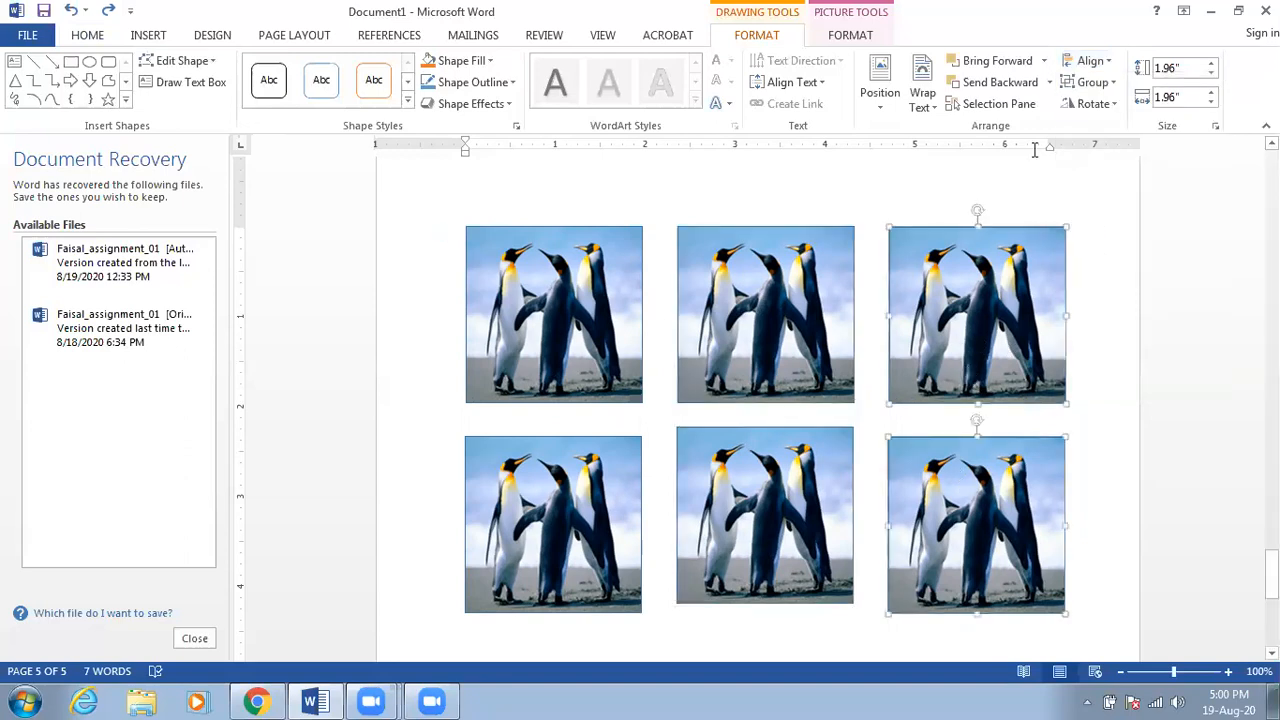
click(1092, 61)
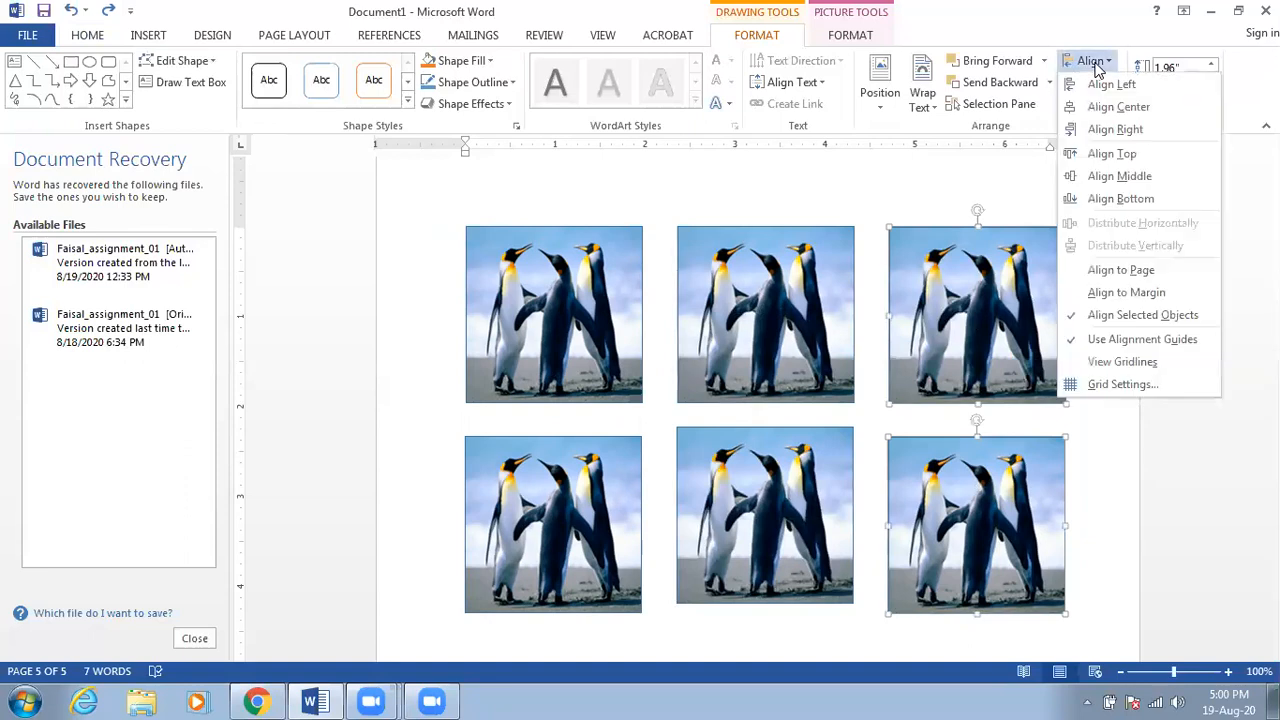
click(740, 478)
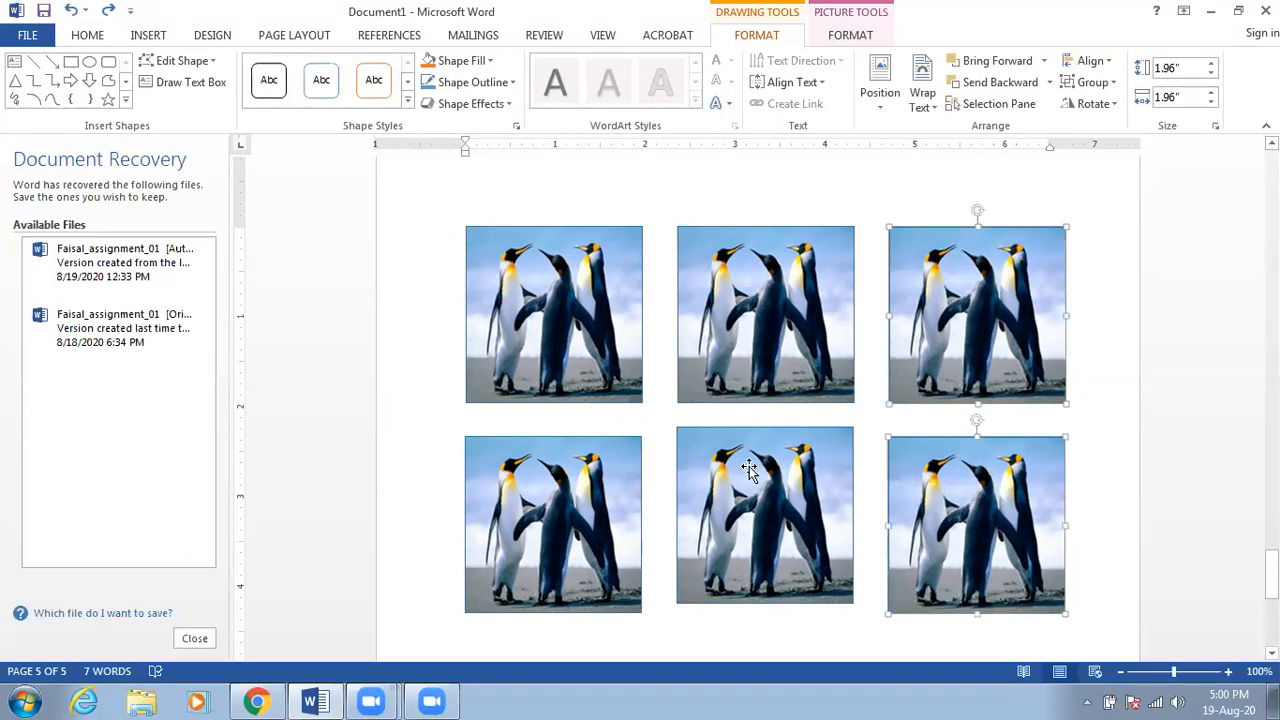
Step: Move the middle picture of the lower row back down in line with its neighbours
click(740, 471)
mouse_move(742, 472)
mouse_down()
mouse_move(743, 488)
mouse_move(760, 470)
mouse_up()
drag(765, 341, 765, 341)
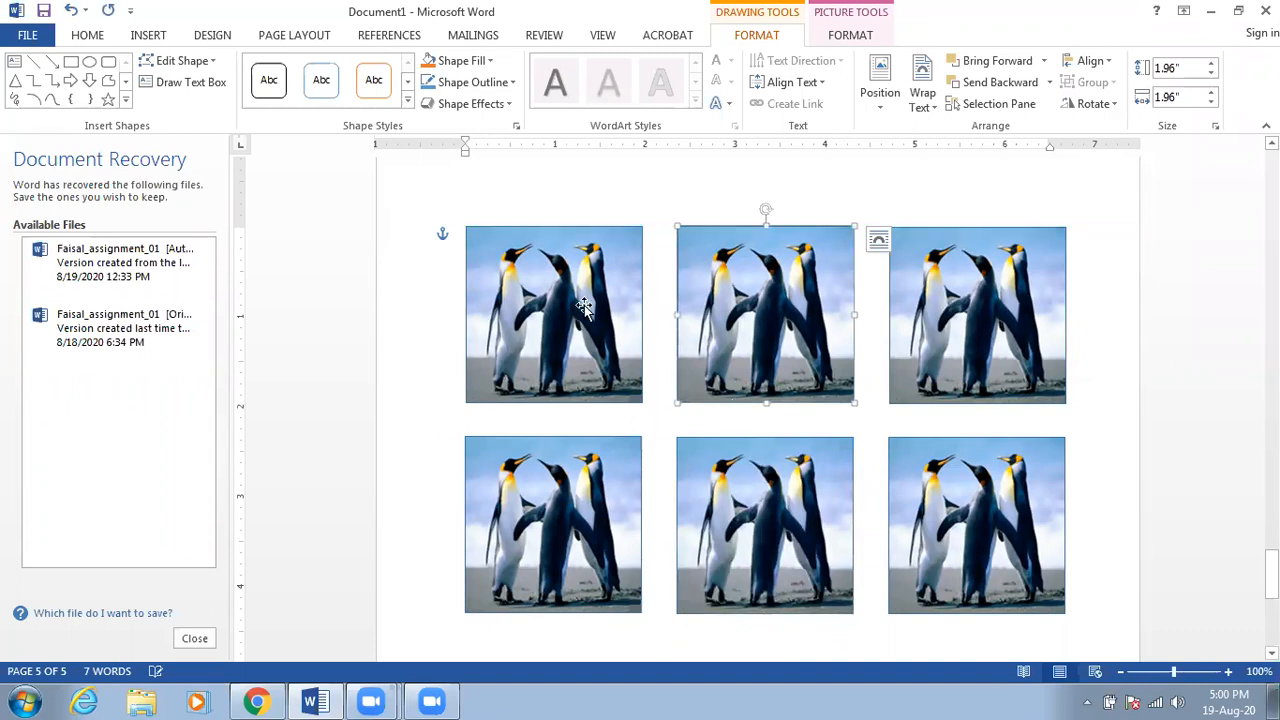
Step: Group the three penguin pictures of the upper row and move the group slightly upward
click(612, 301)
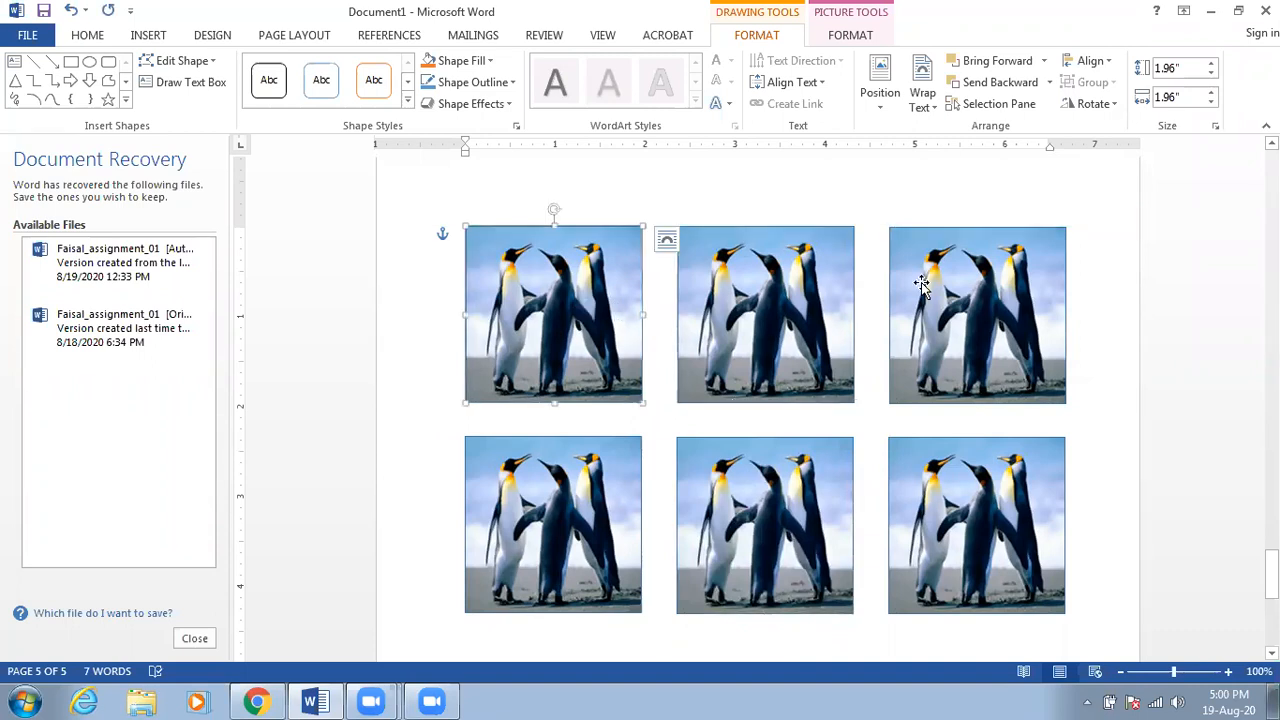
ctrl+click(953, 283)
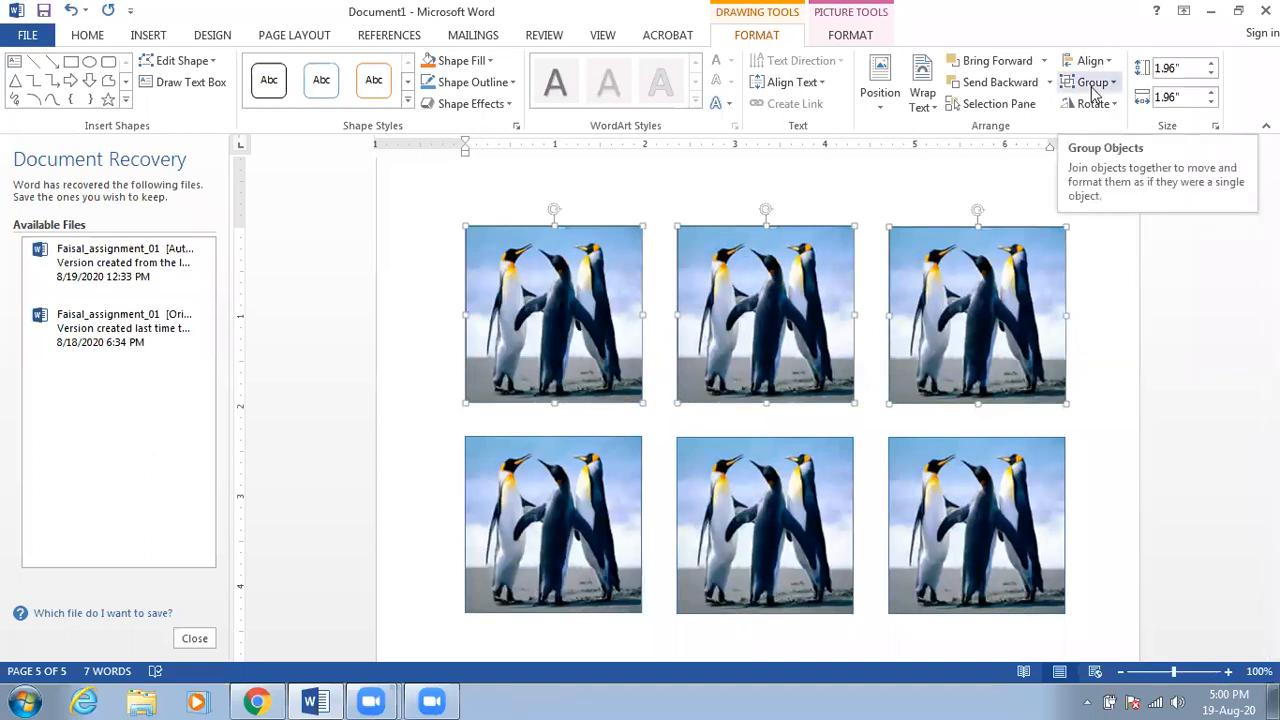
click(1095, 88)
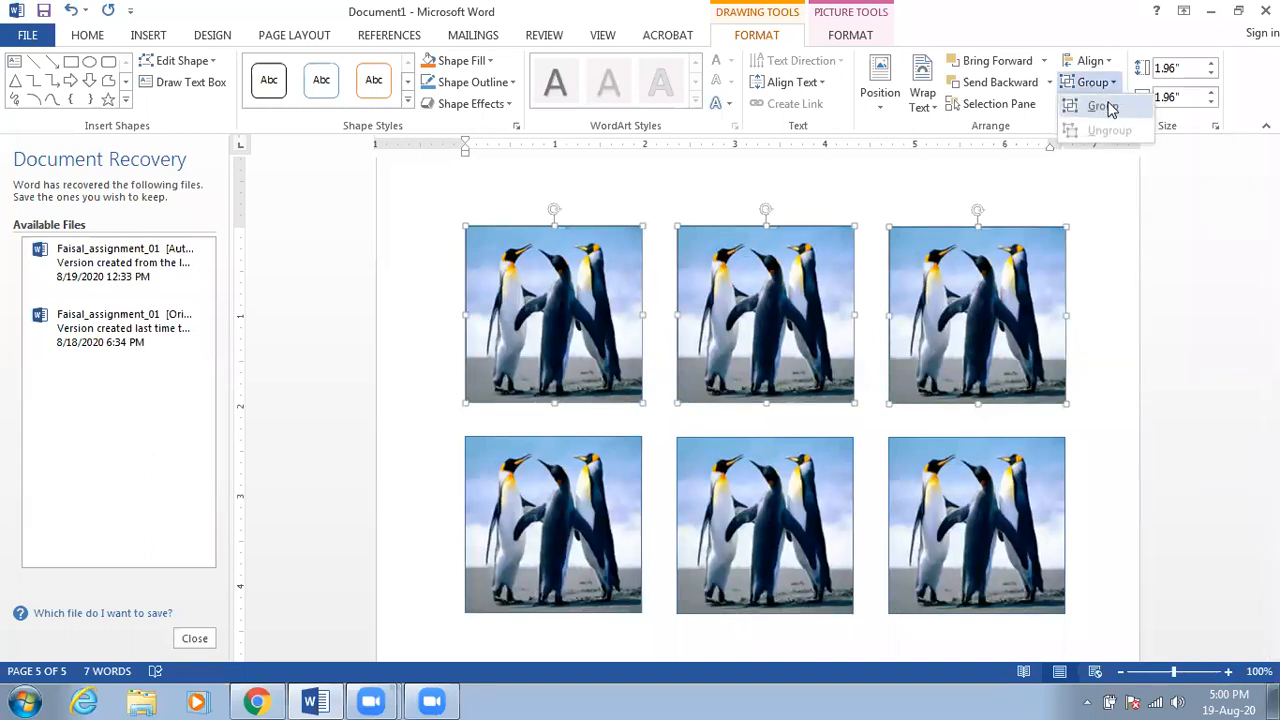
click(1100, 106)
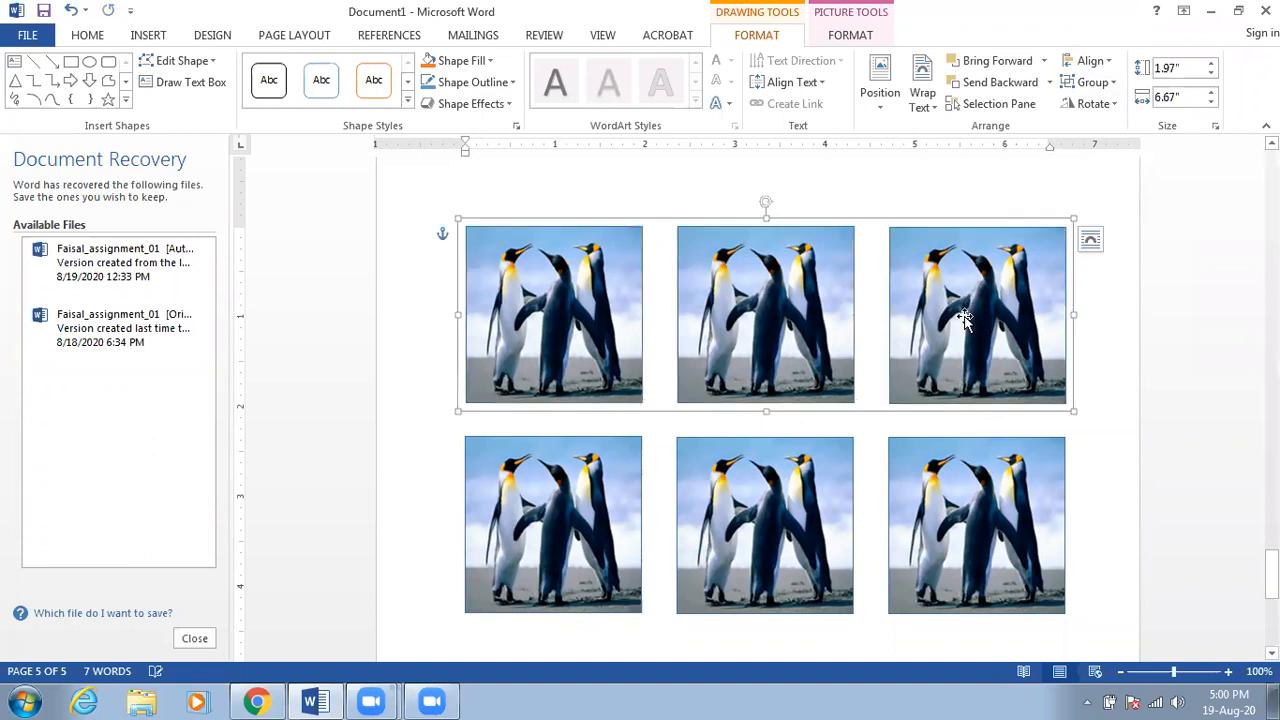
drag(964, 314, 955, 371)
key(Up)
key(Up)
Step: Group the three penguin pictures of the lower row
shift+click(617, 529)
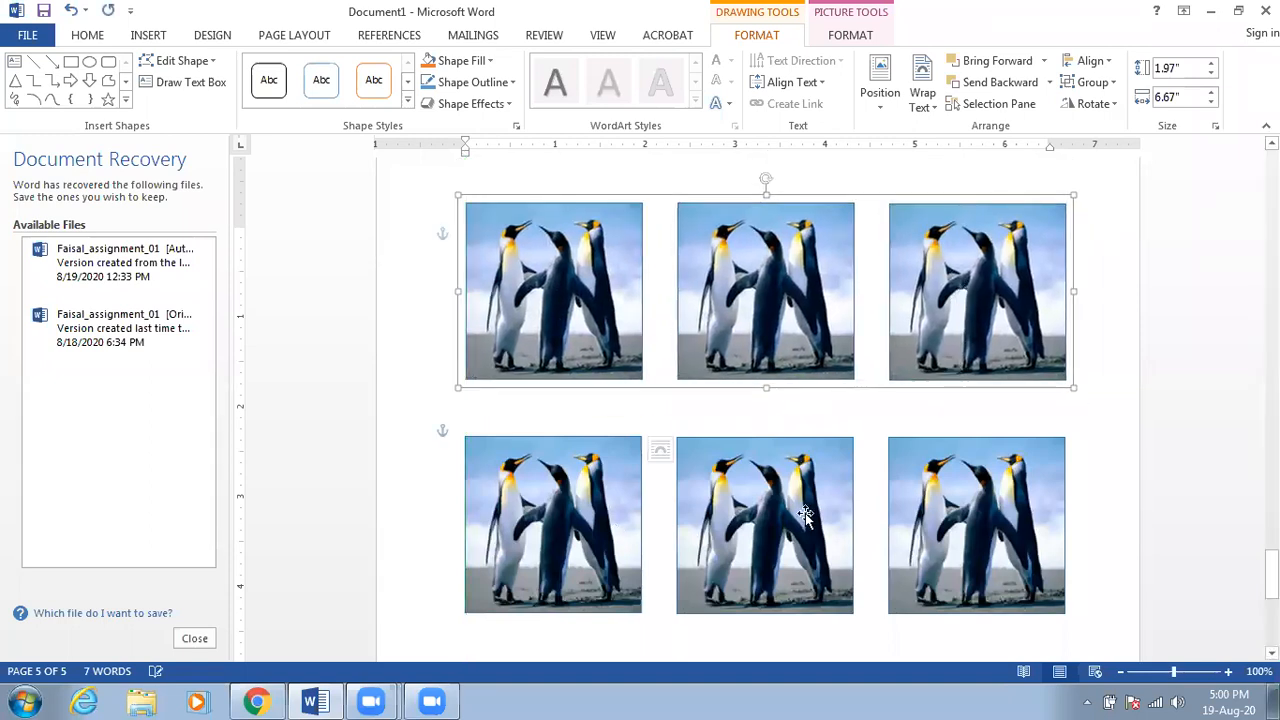
shift+click(915, 530)
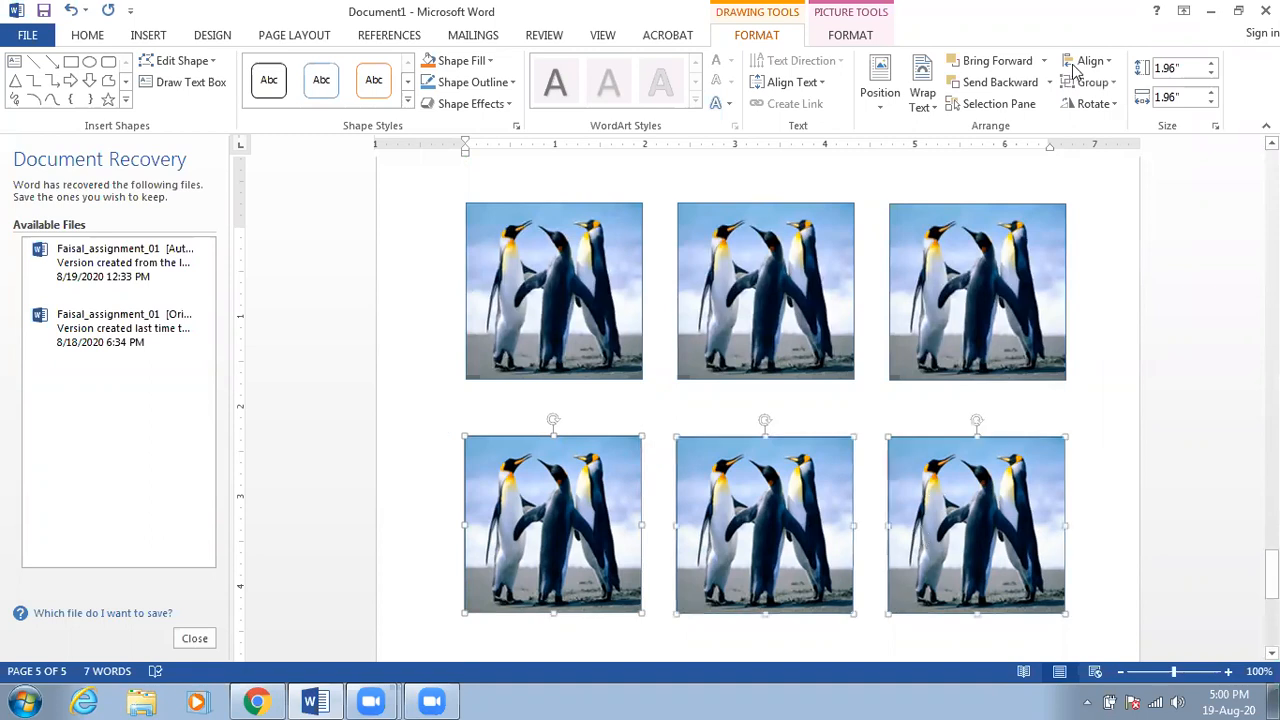
click(1094, 86)
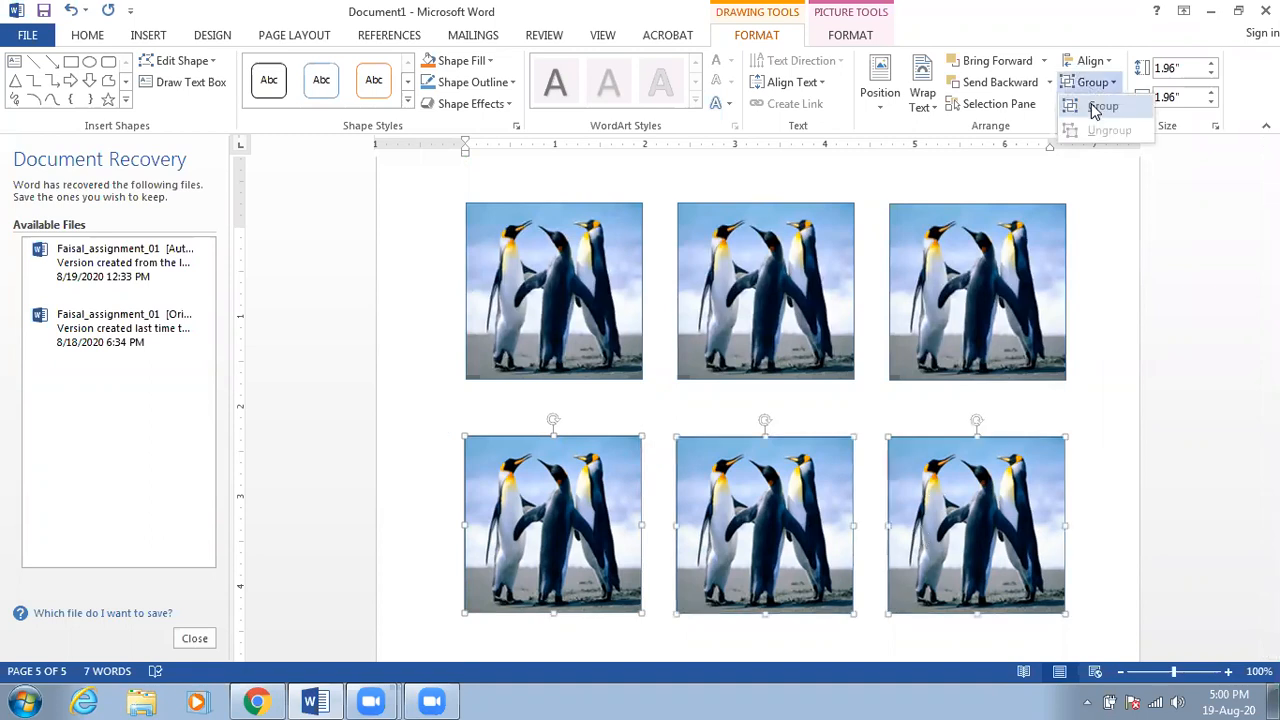
click(1100, 107)
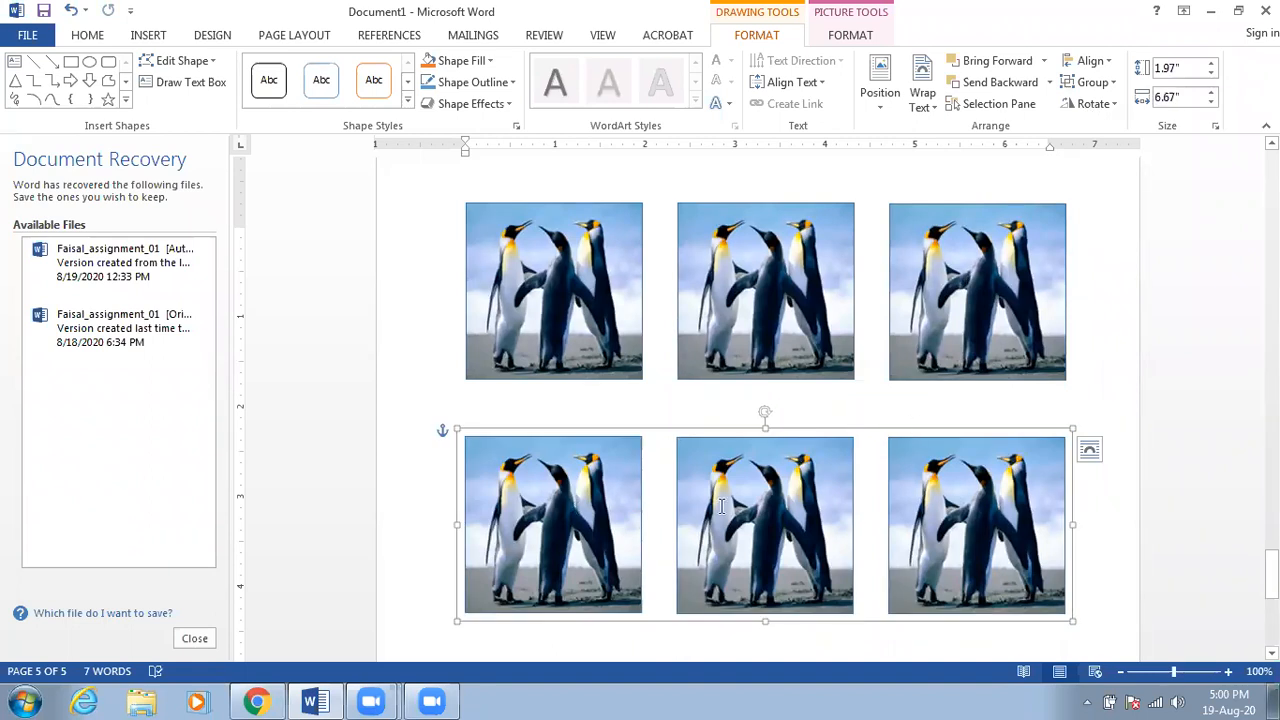
Step: Duplicate the grouped lower row and place the copy directly below it as a third row
key(Delete)
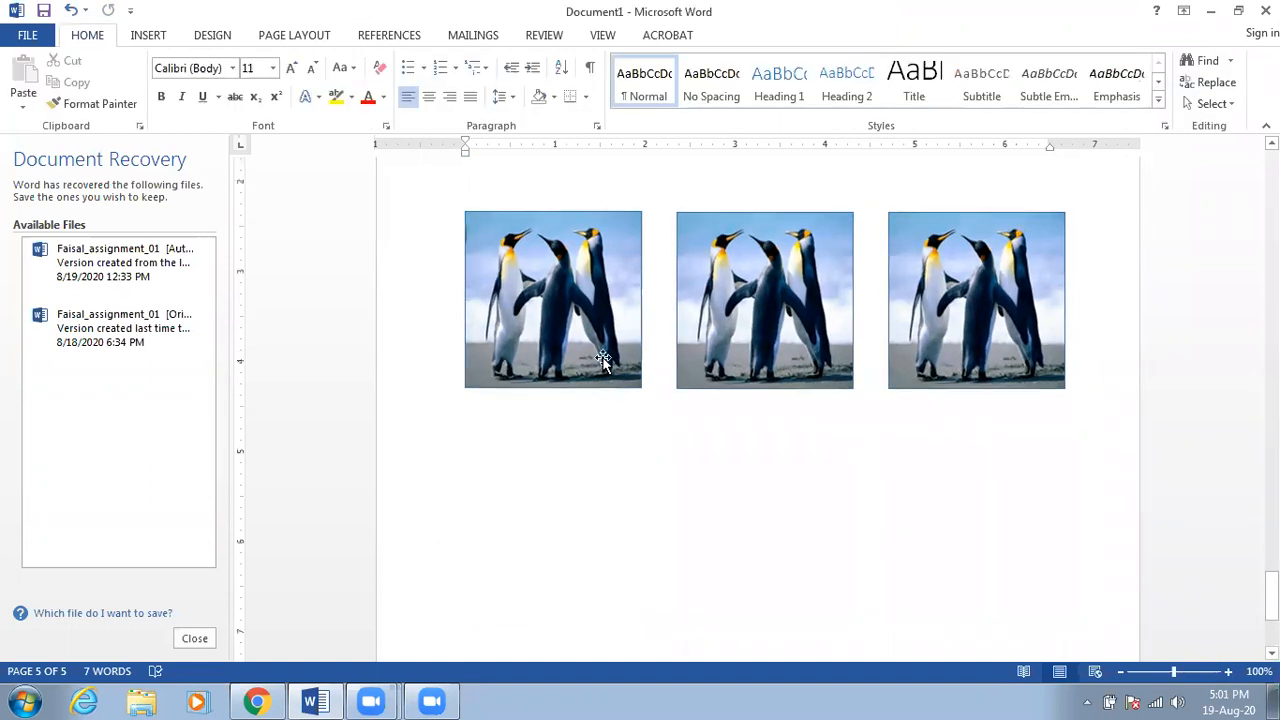
click(583, 429)
drag(575, 510, 594, 577)
scroll(594, 577, up, 1)
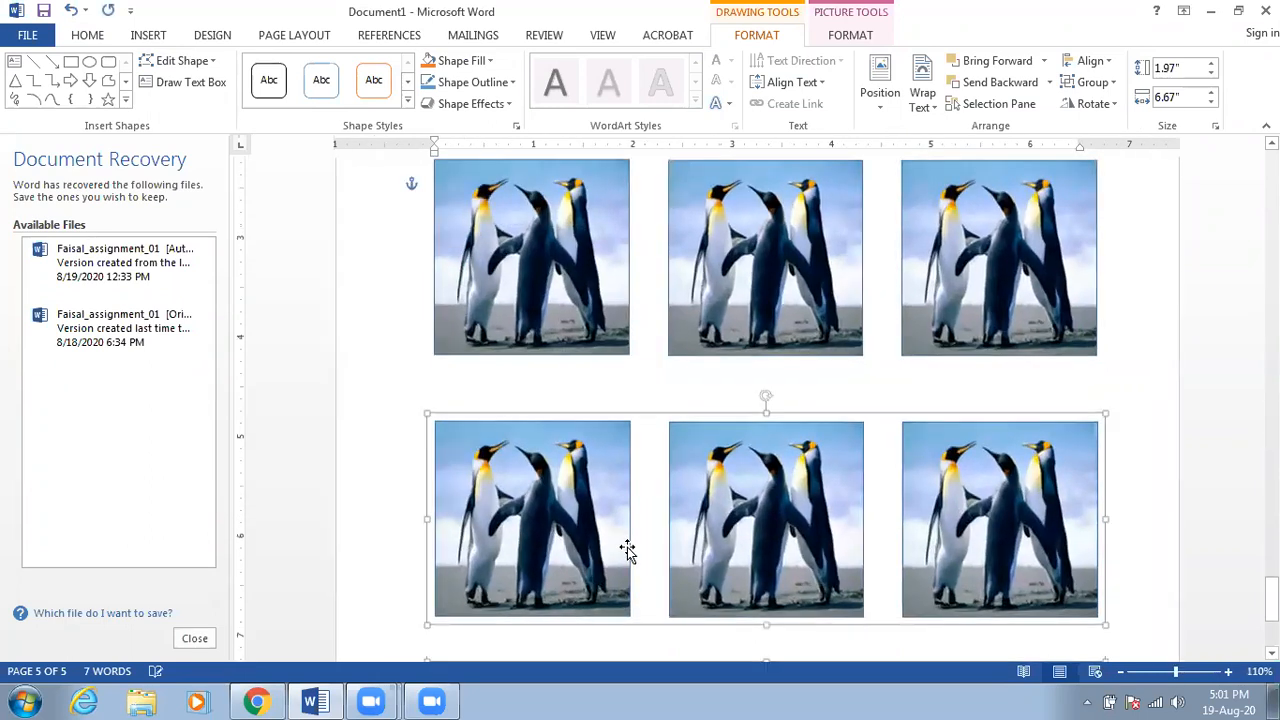
Step: Select the three grouped rows of penguin pictures and distribute them vertically
scroll(709, 230, up, 3)
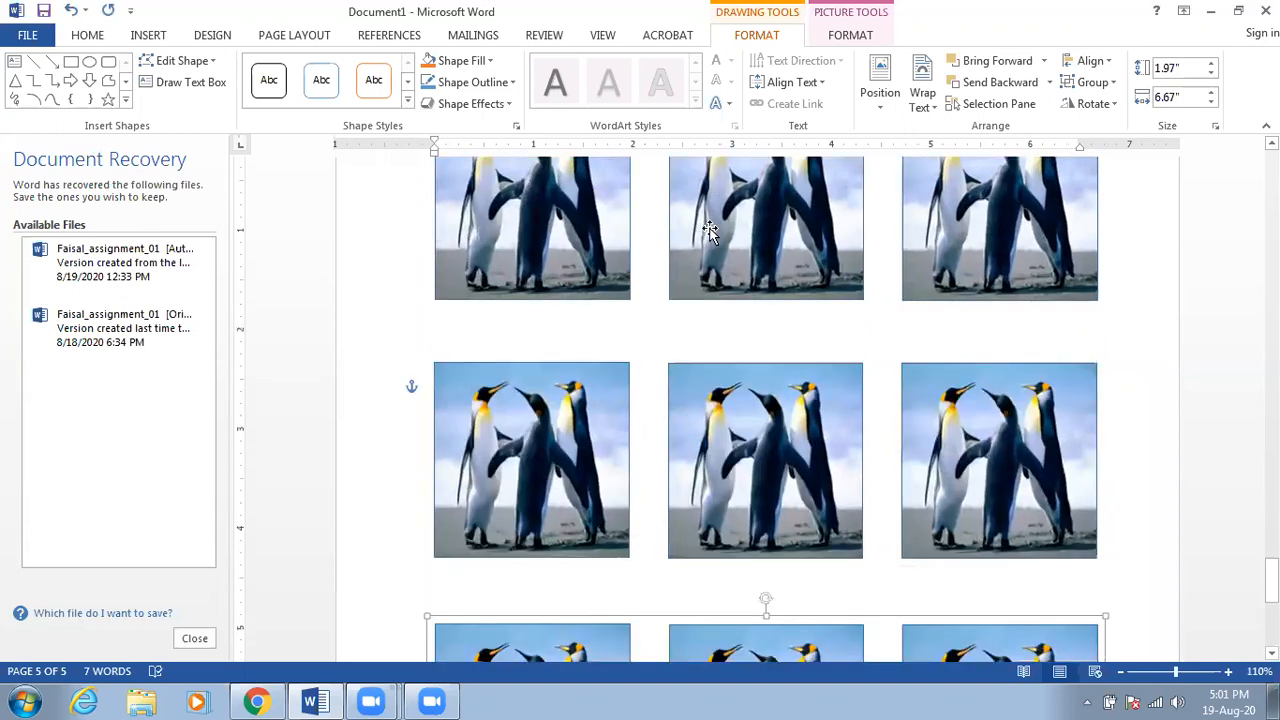
click(709, 230)
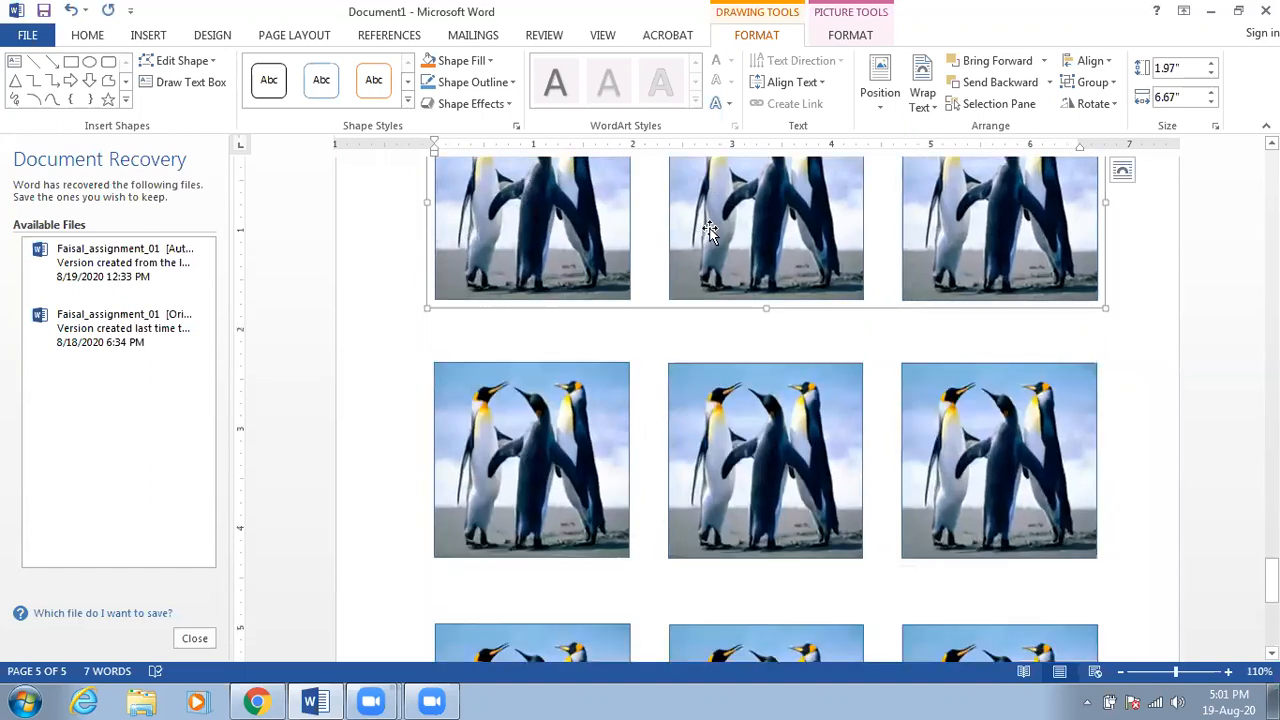
click(705, 421)
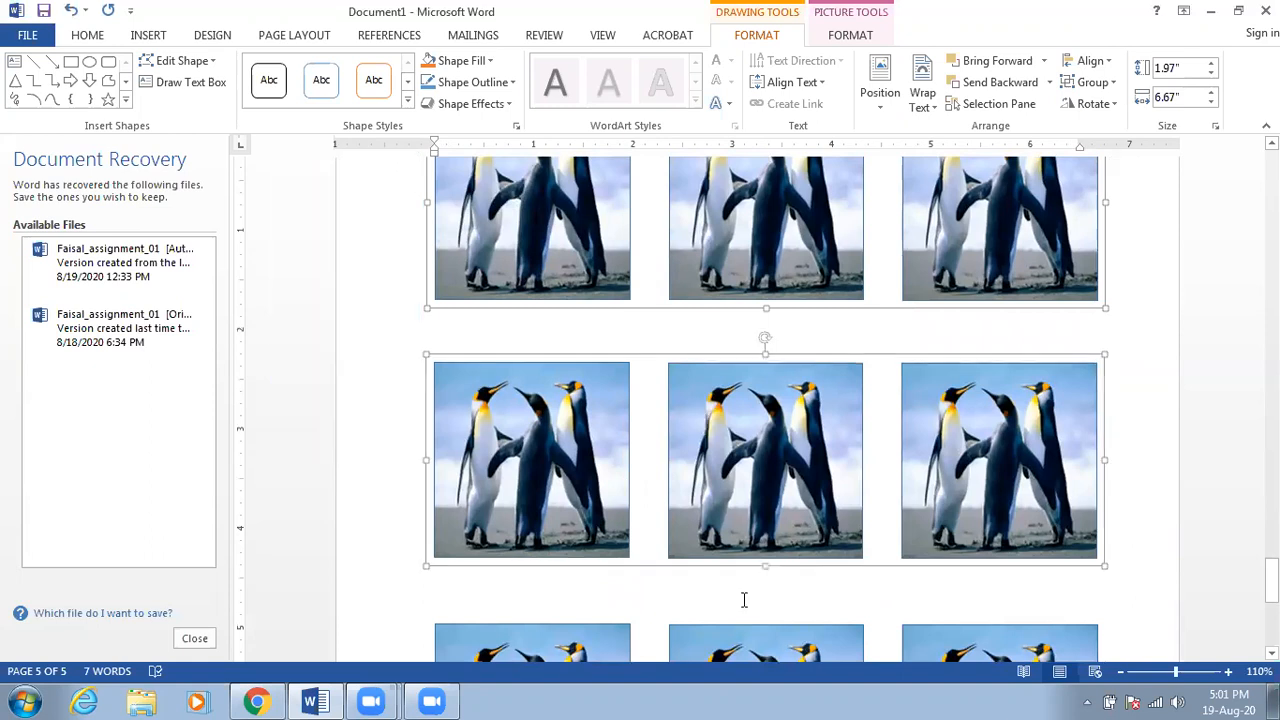
shift+click(741, 632)
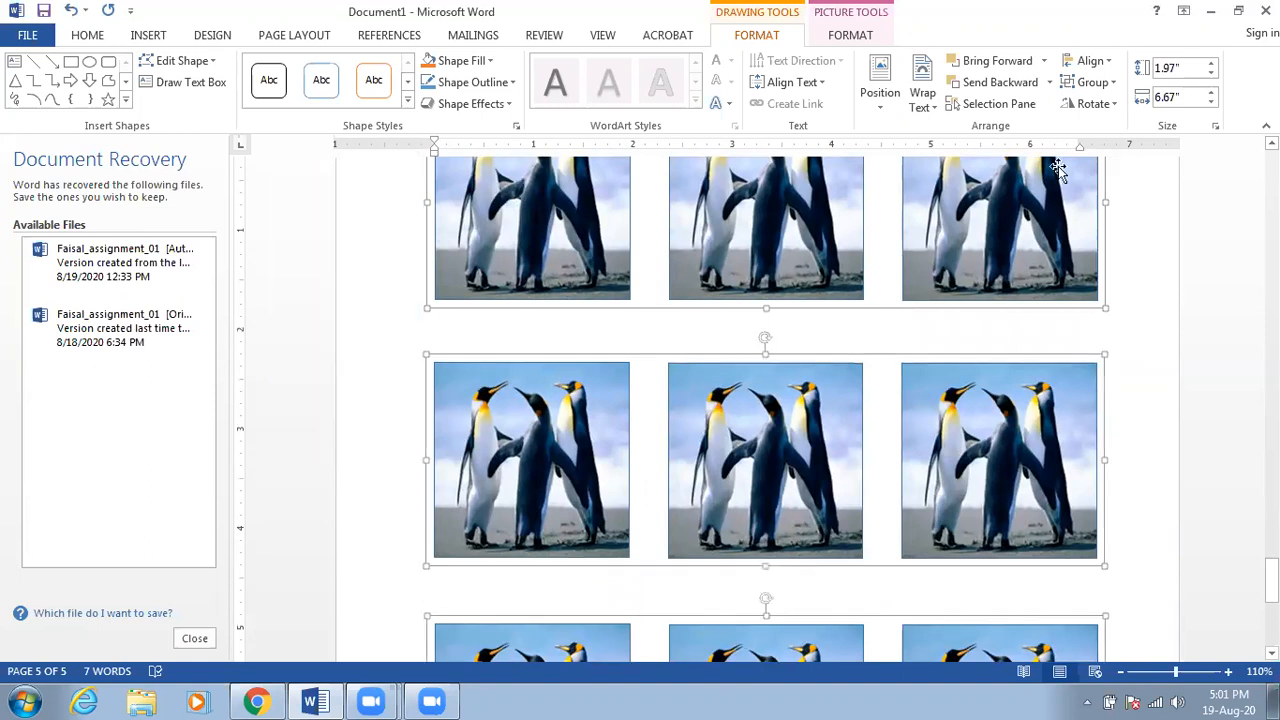
click(1108, 62)
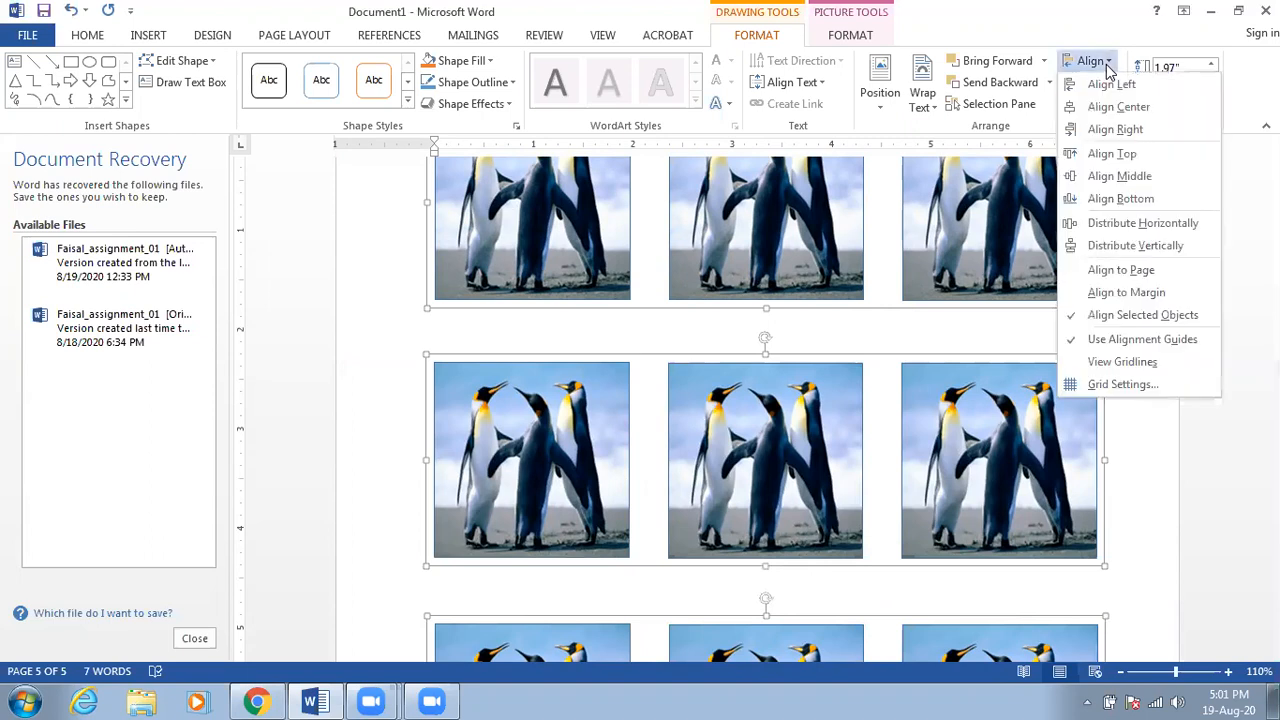
click(1146, 248)
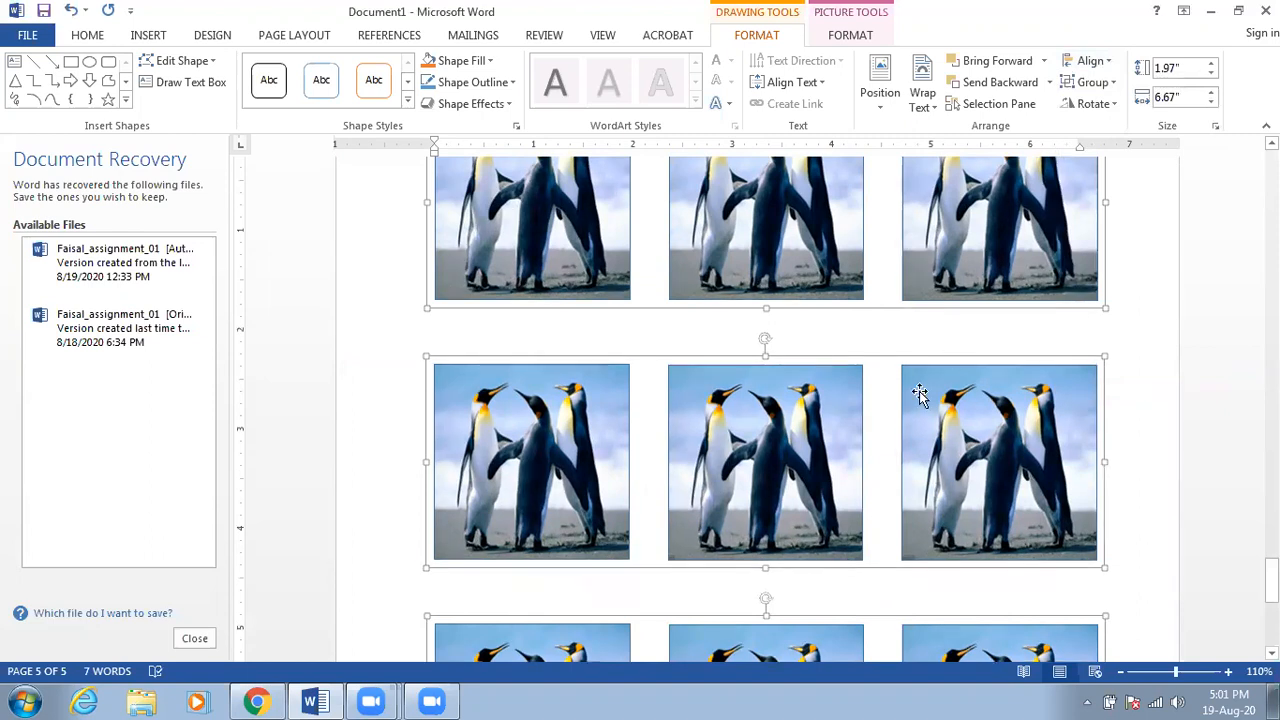
Step: Move the top row group slightly up and the row groups below it down, making the gaps between the rows uneven
scroll(814, 471, down, 2)
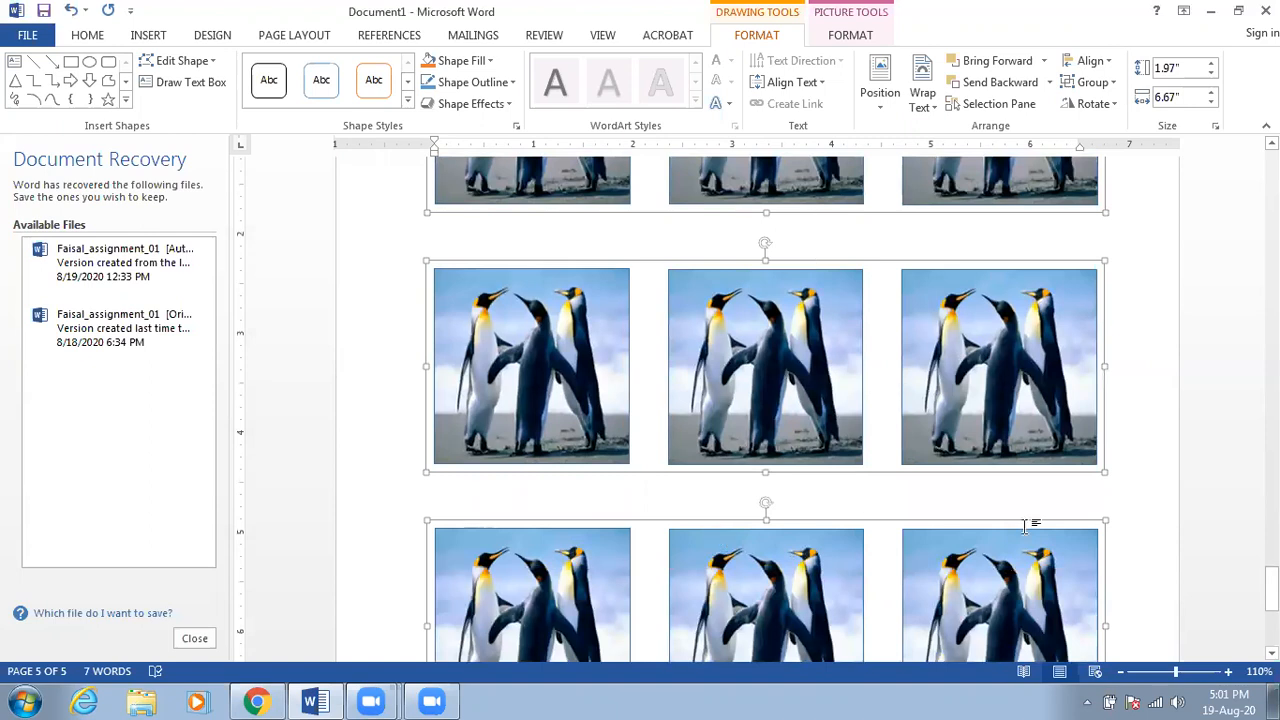
scroll(1012, 530, up, 2)
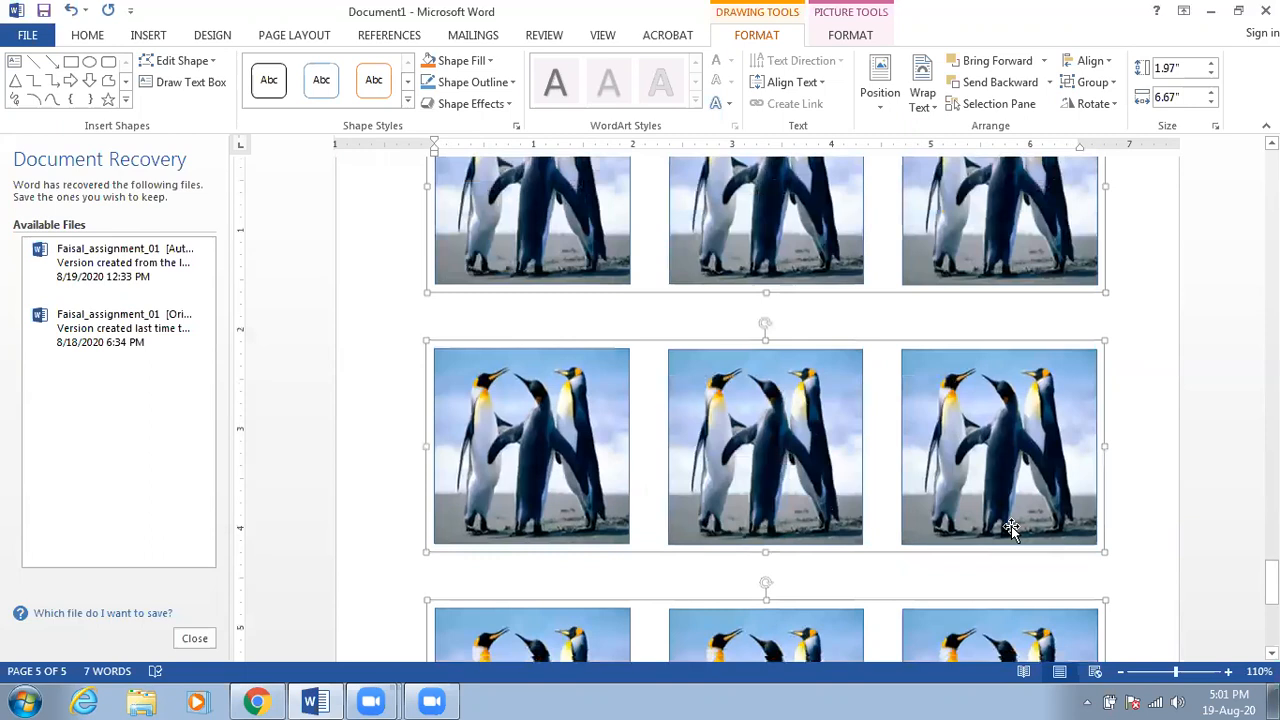
scroll(1011, 528, up, 3)
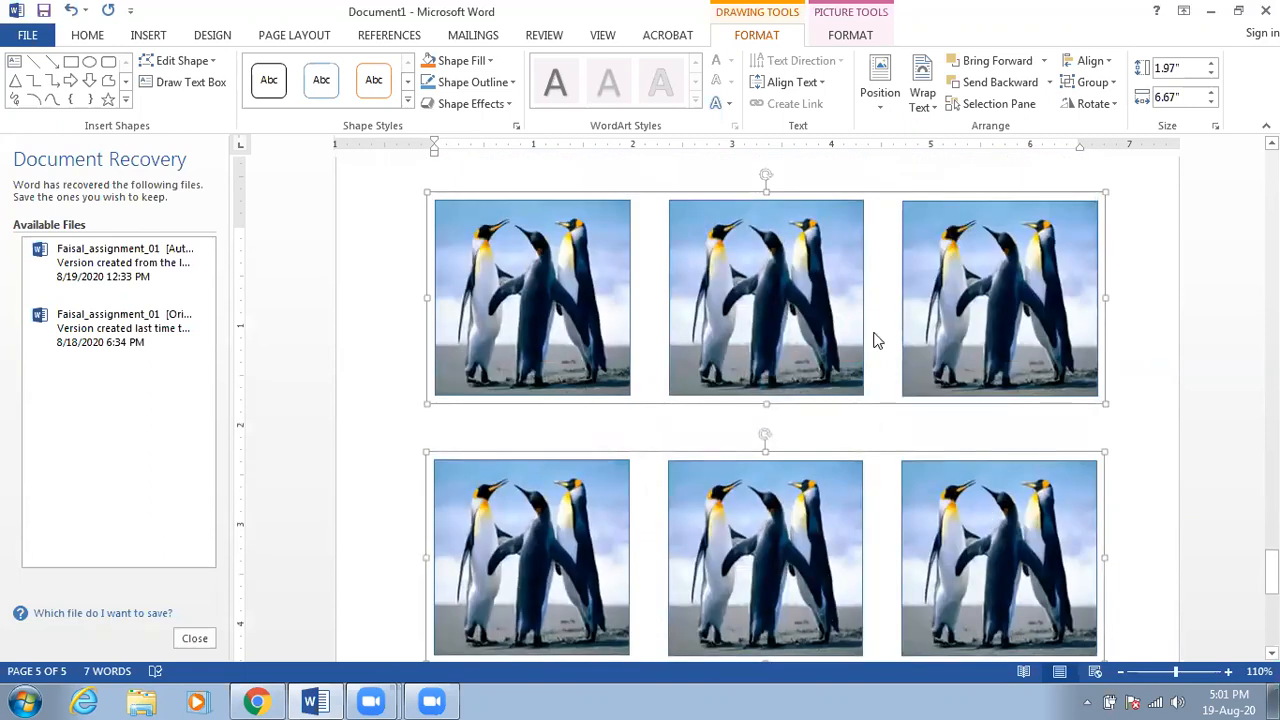
mouse_move(769, 334)
mouse_down()
mouse_move(774, 406)
mouse_move(767, 322)
mouse_move(805, 327)
mouse_move(775, 325)
mouse_up()
key(Escape)
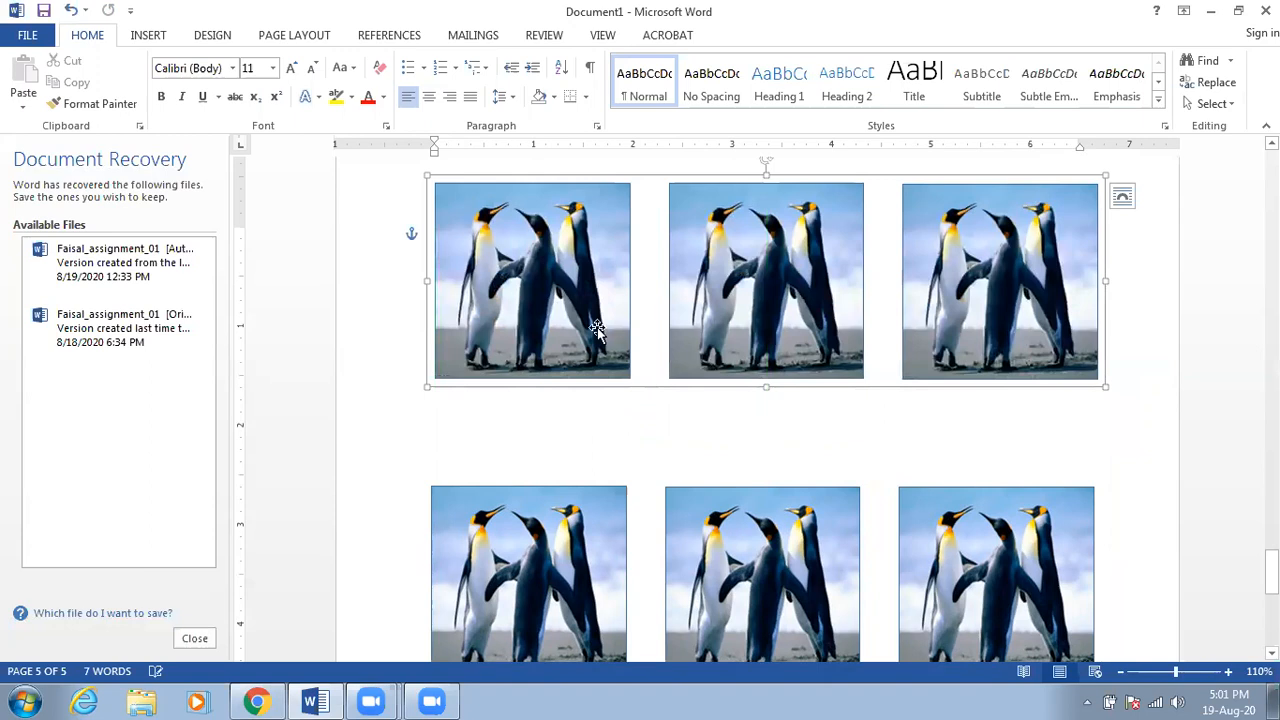
Step: Distribute the three unevenly spaced row groups vertically again so the gaps between them are equal
scroll(588, 320, down, 3)
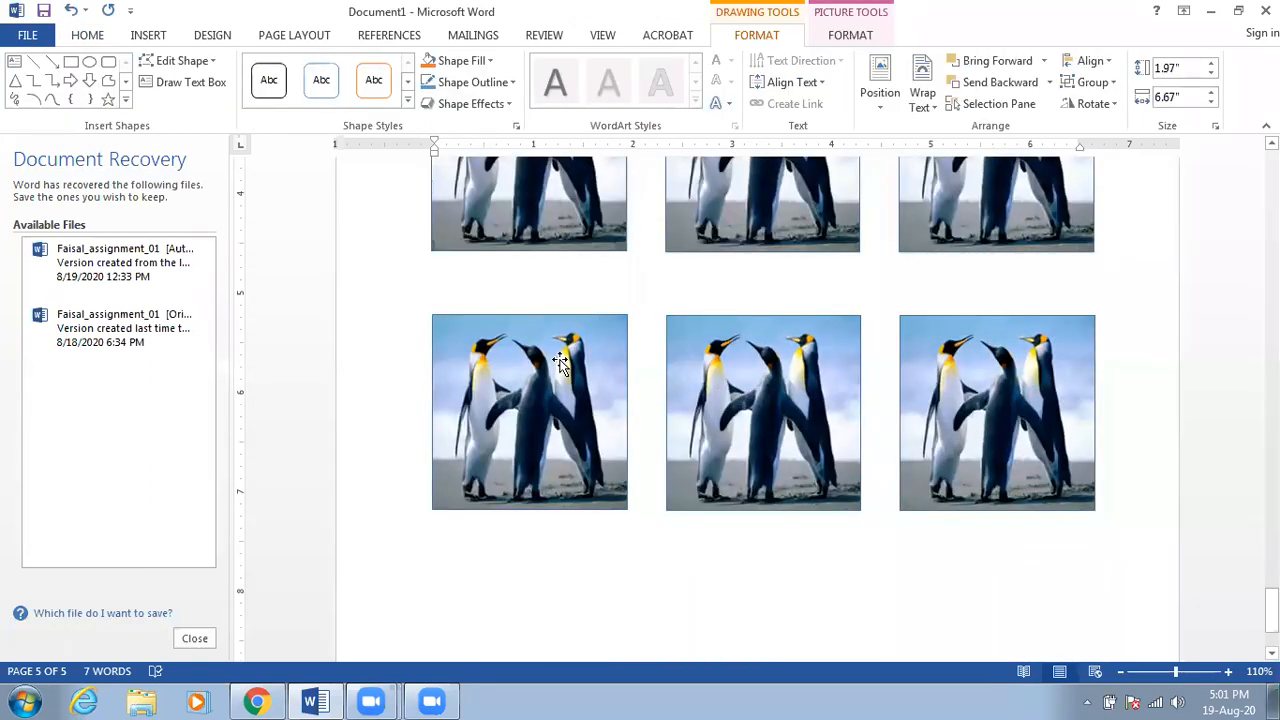
scroll(556, 380, up, 2)
scroll(554, 392, up, 5)
shift+click(556, 515)
shift+click(550, 636)
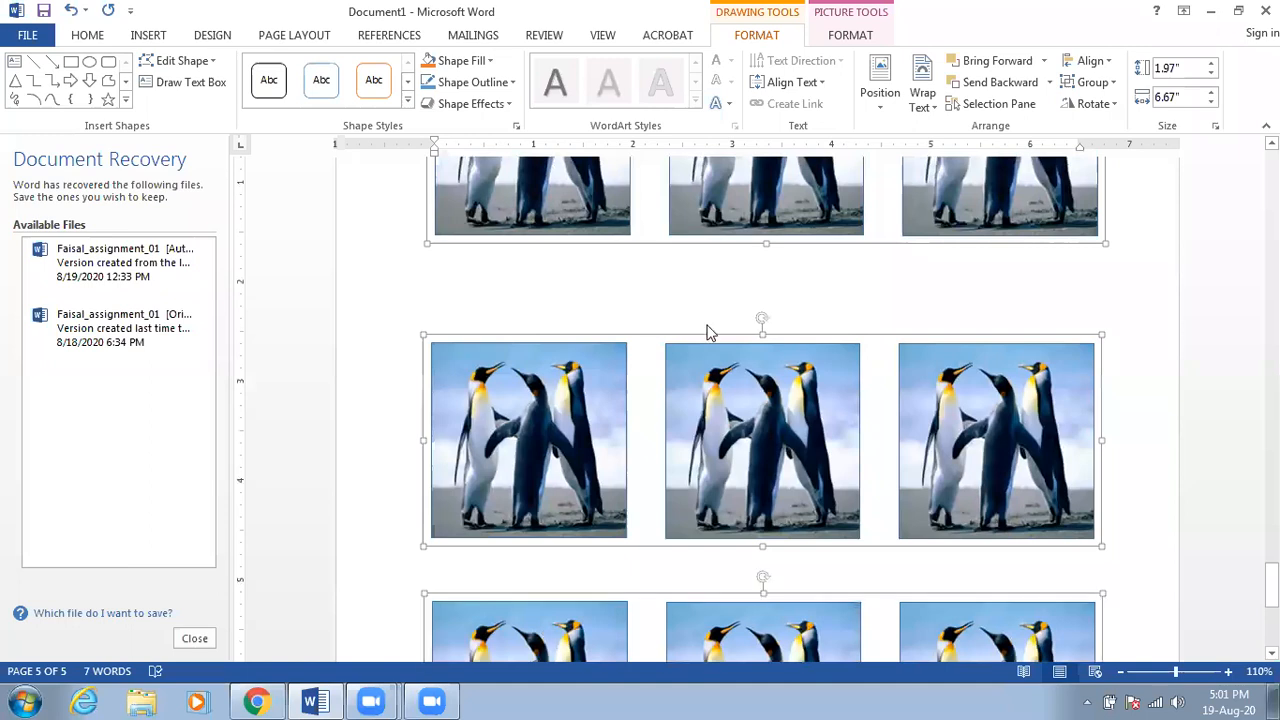
click(1088, 62)
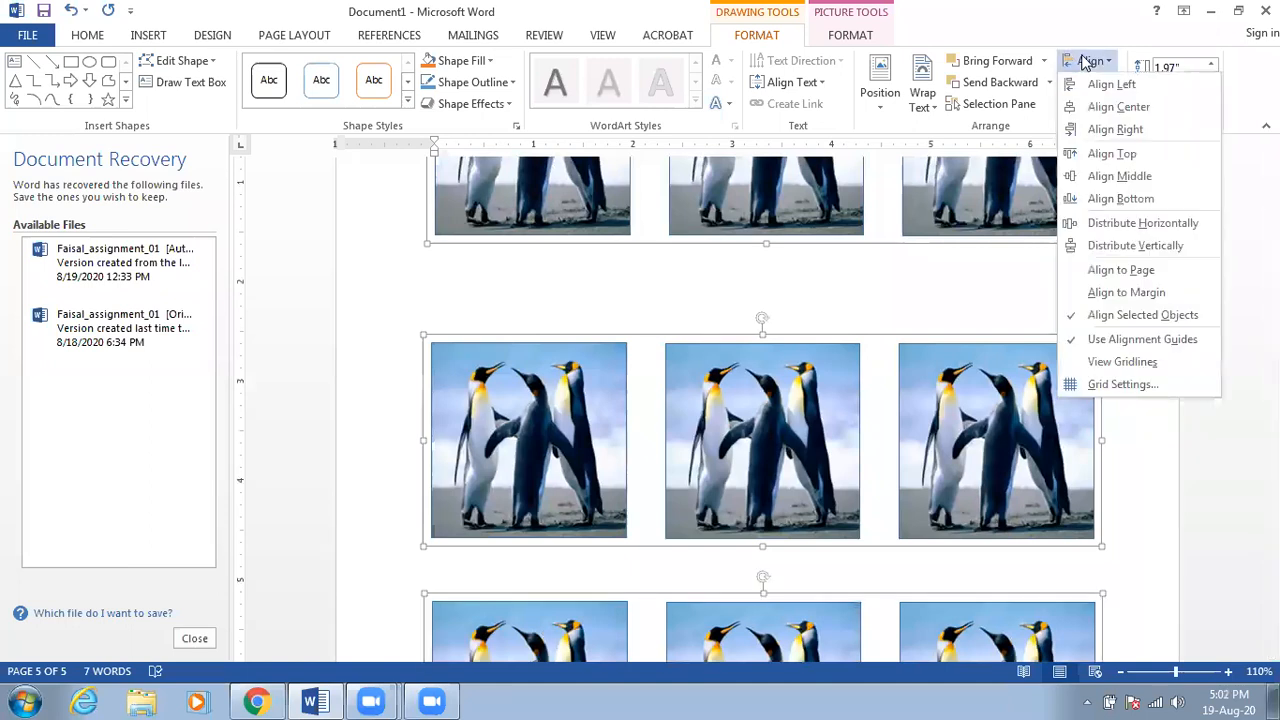
click(1134, 246)
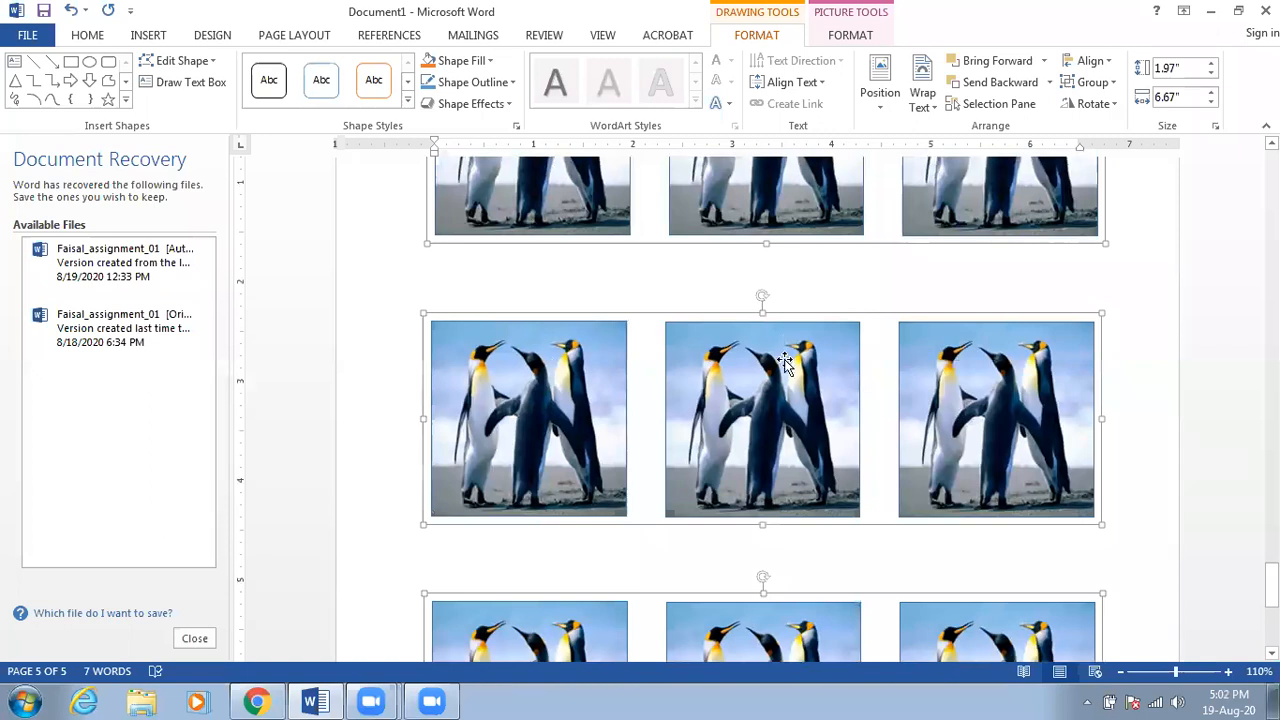
scroll(785, 350, up, 4)
scroll(785, 362, down, 1)
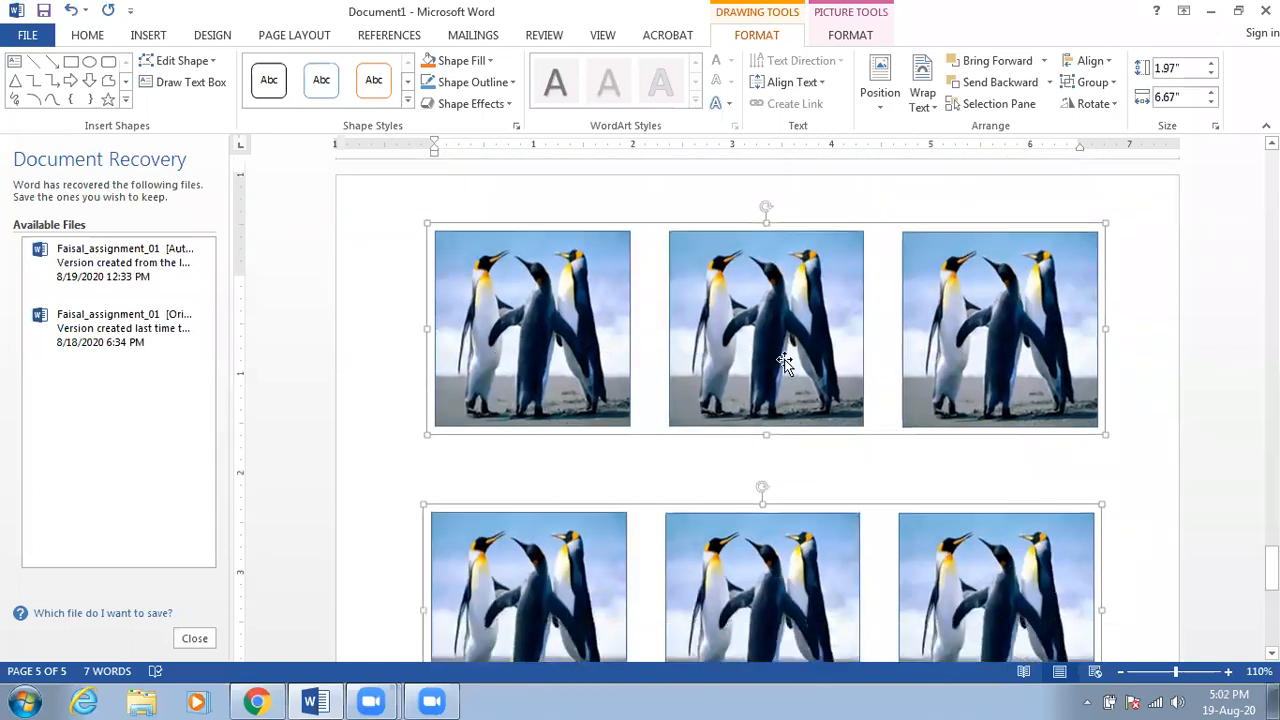
scroll(785, 362, down, 1)
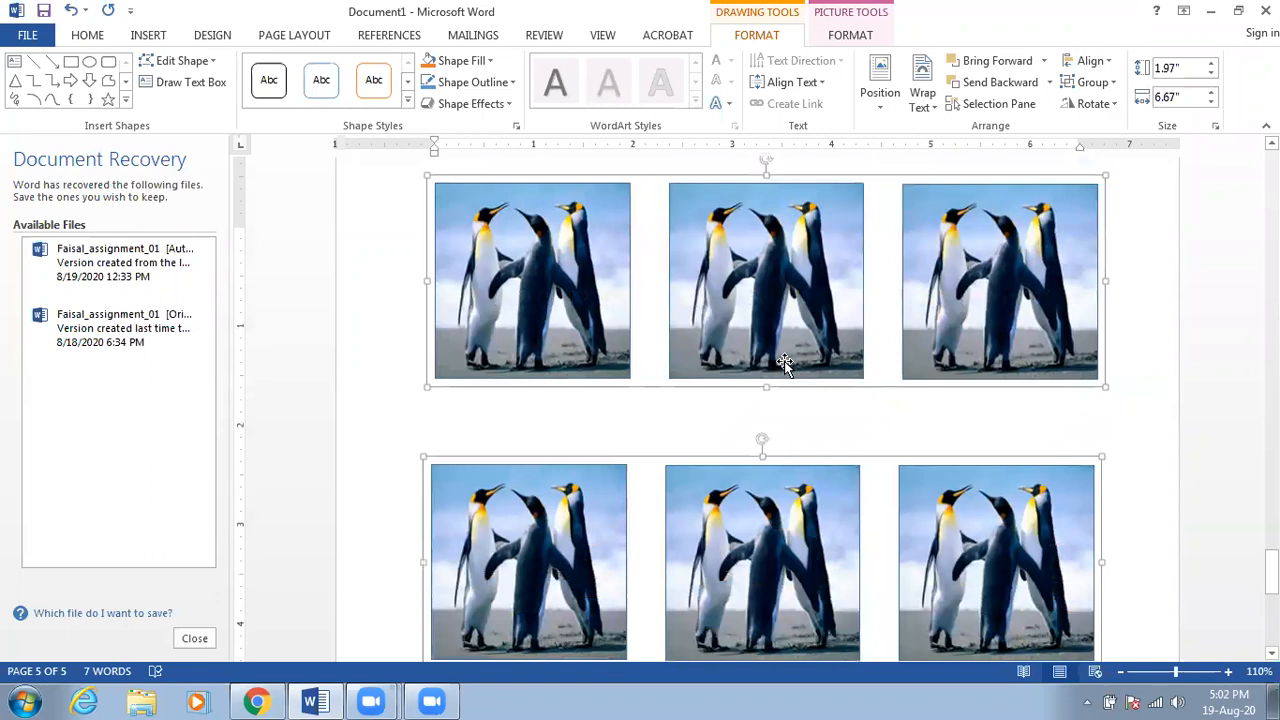
scroll(785, 362, down, 3)
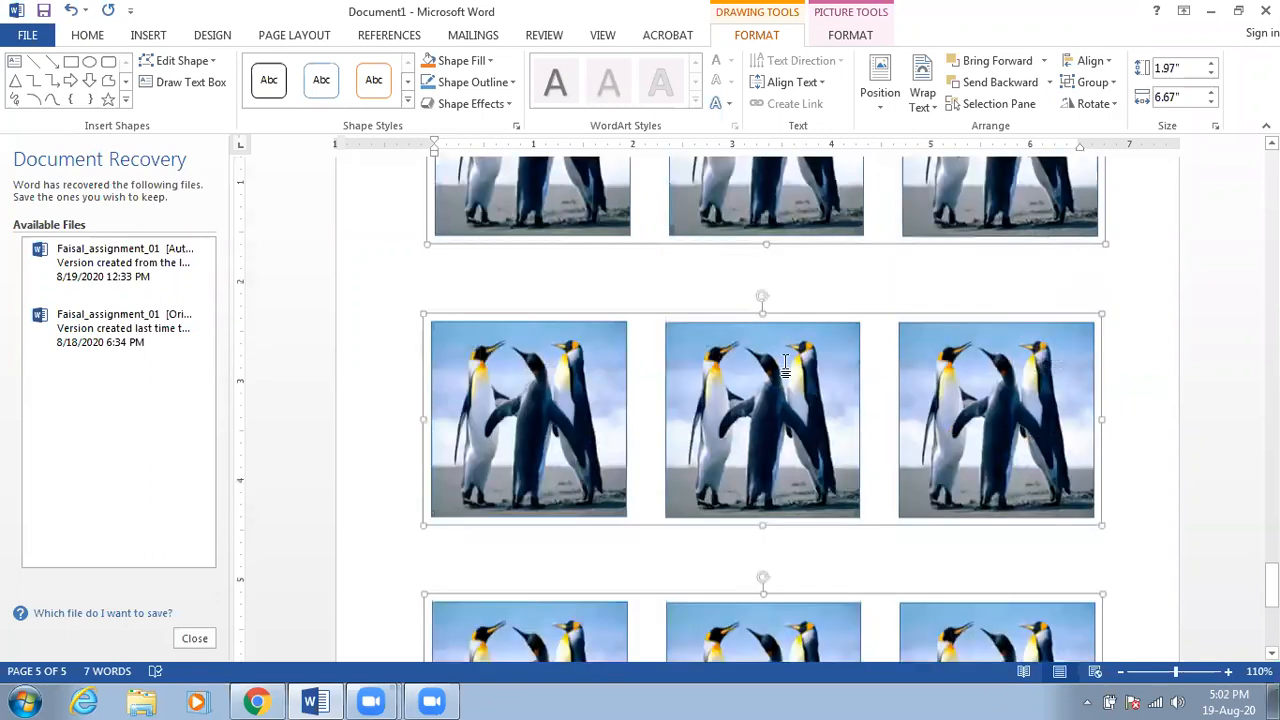
Step: Place the text cursor below the third row of penguin pictures and insert a page break to start a new page
scroll(785, 362, down, 9)
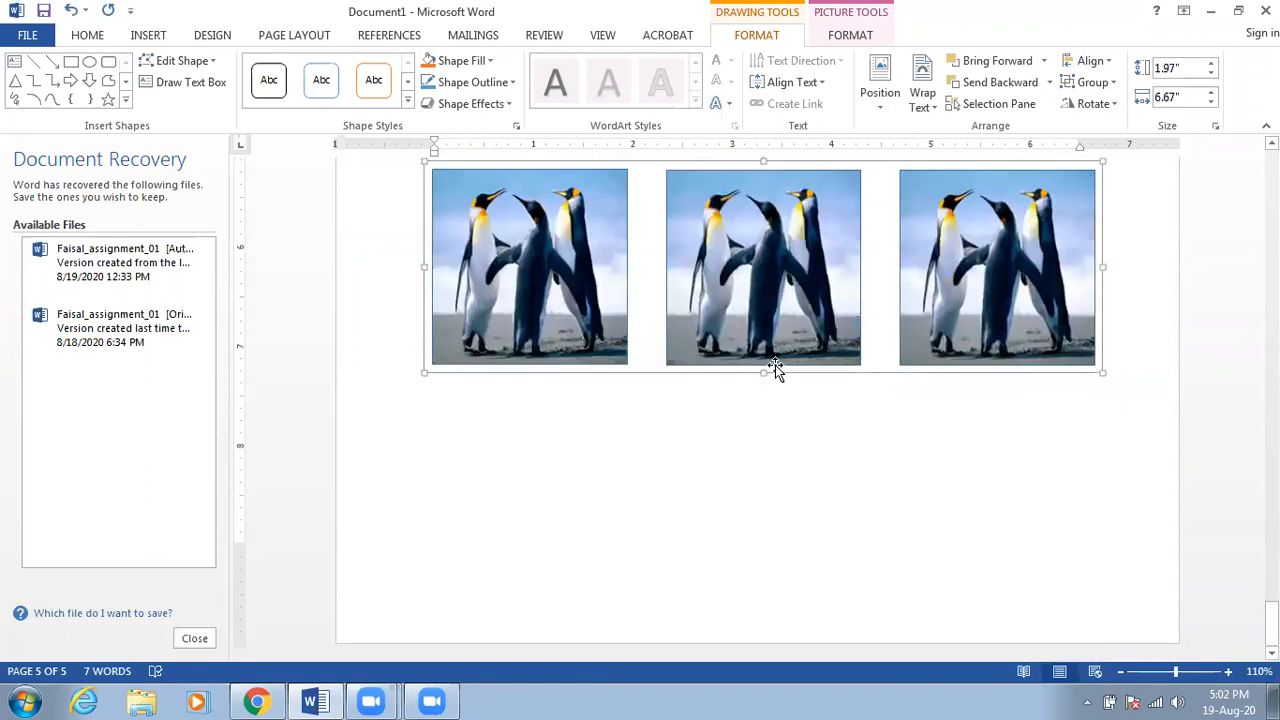
click(757, 491)
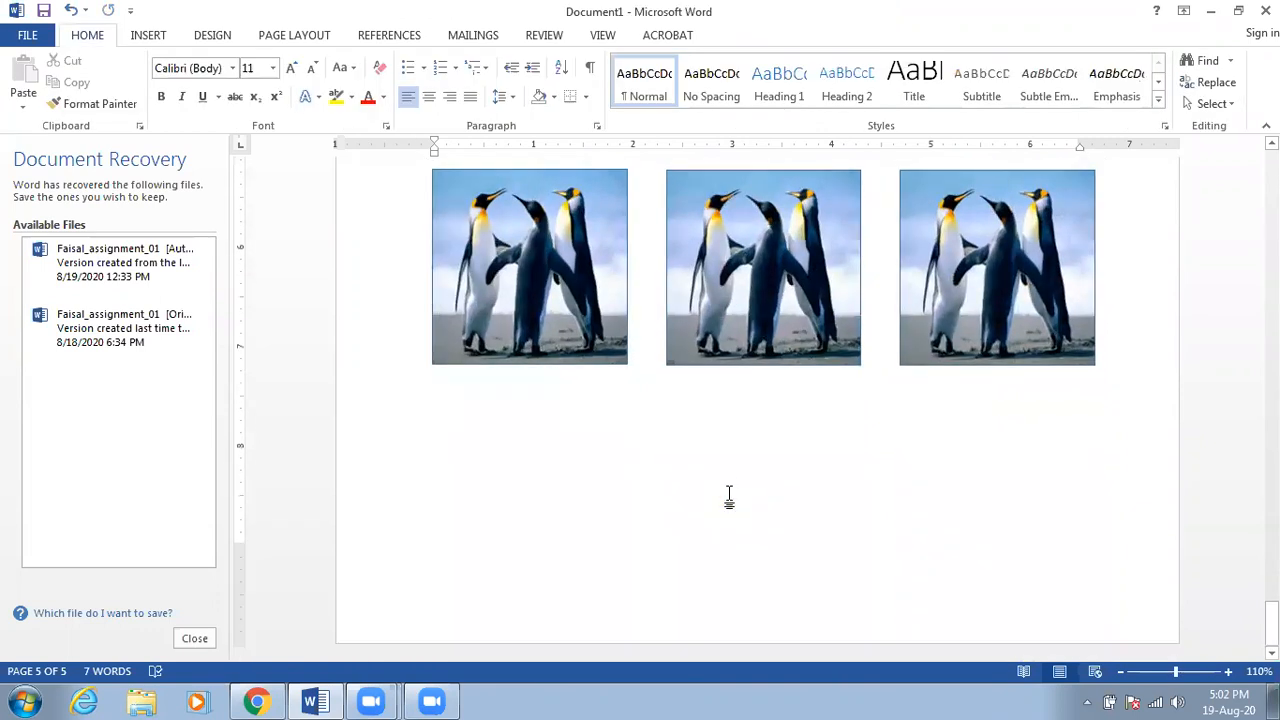
double_click(725, 483)
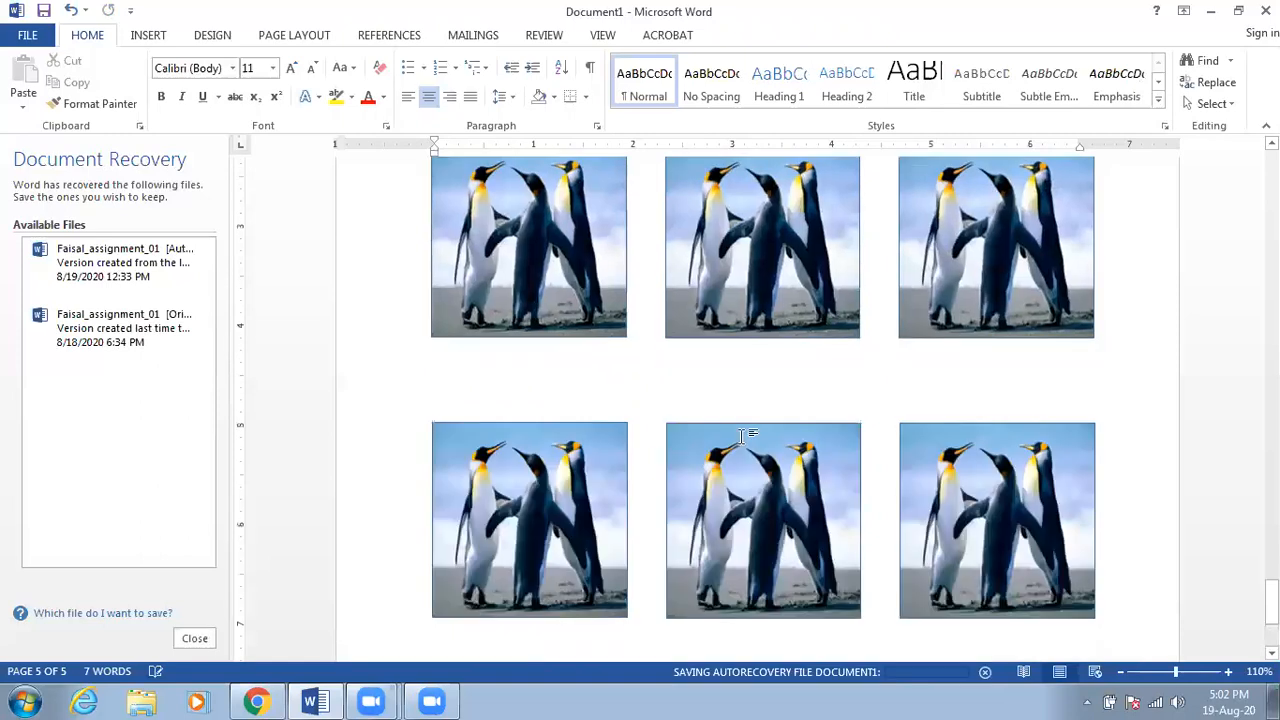
click(741, 436)
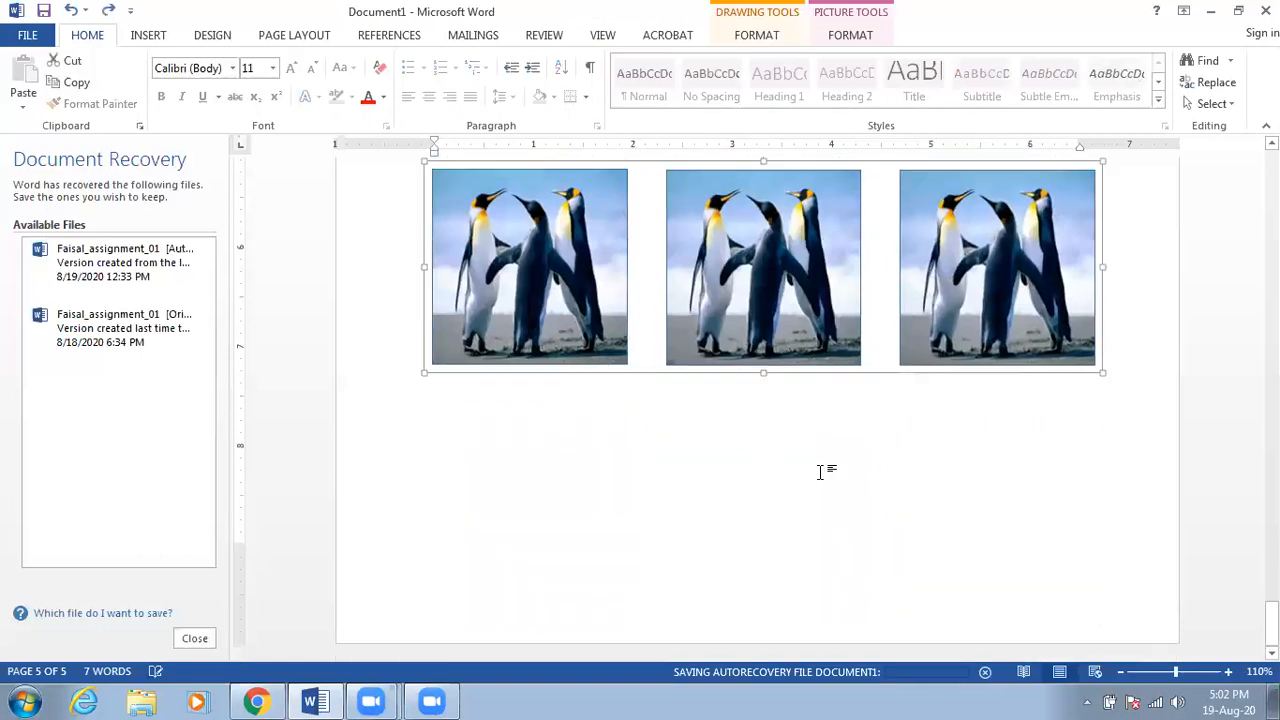
click(651, 474)
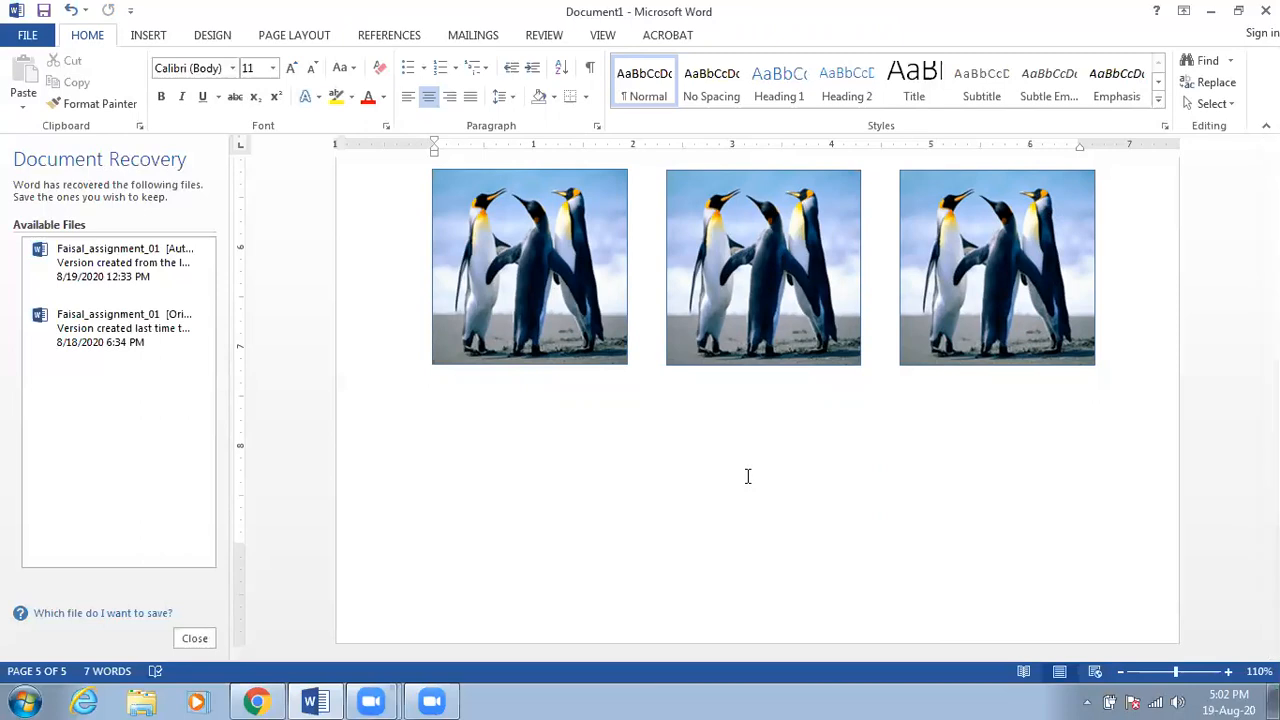
click(147, 38)
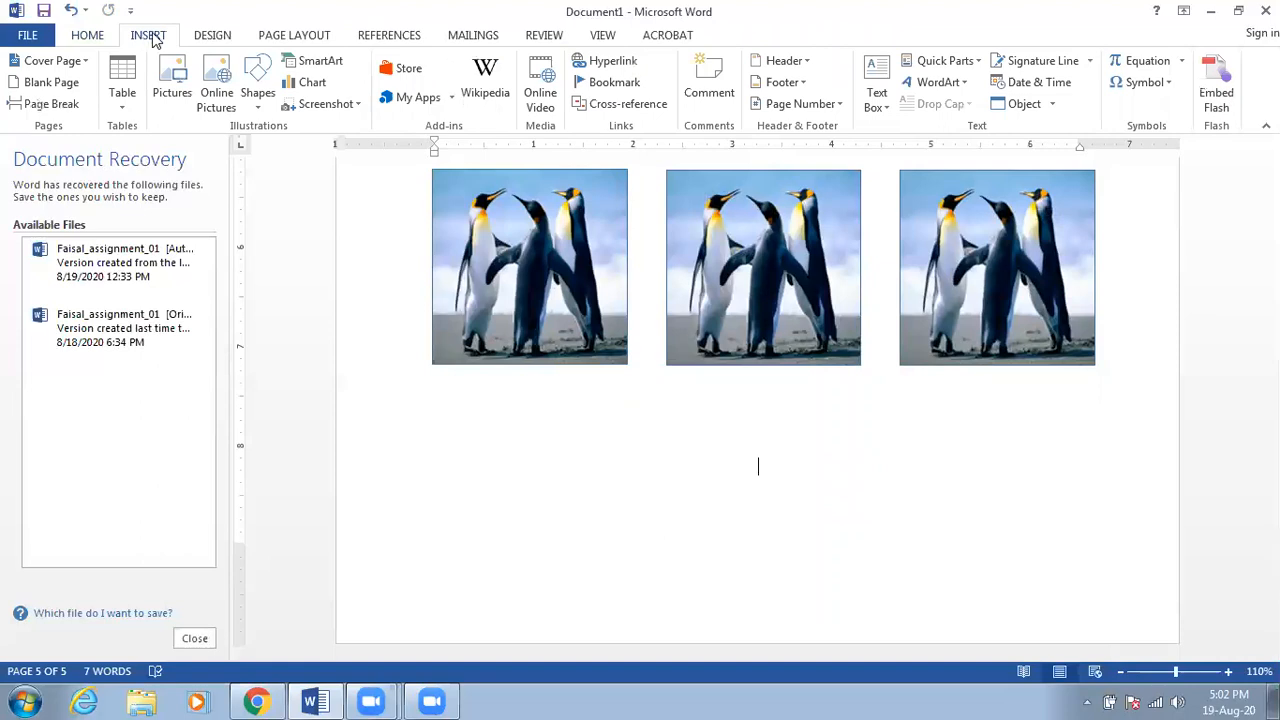
click(30, 105)
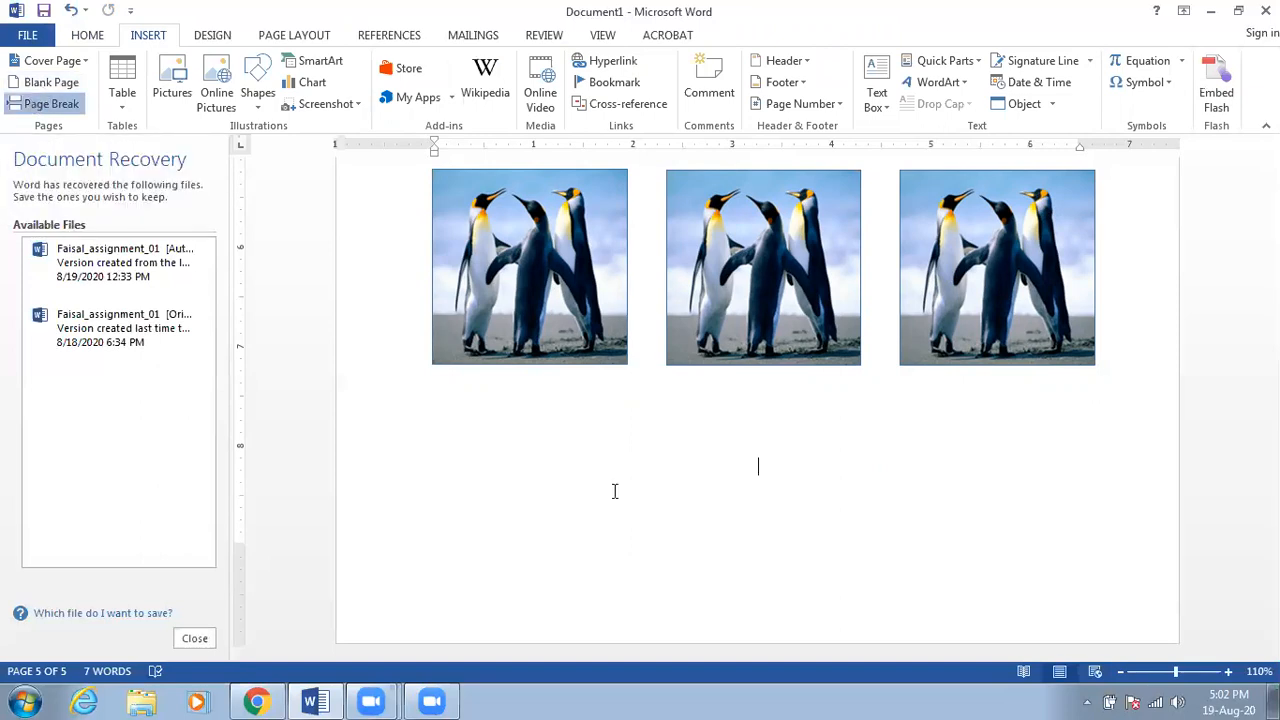
scroll(659, 512, down, 3)
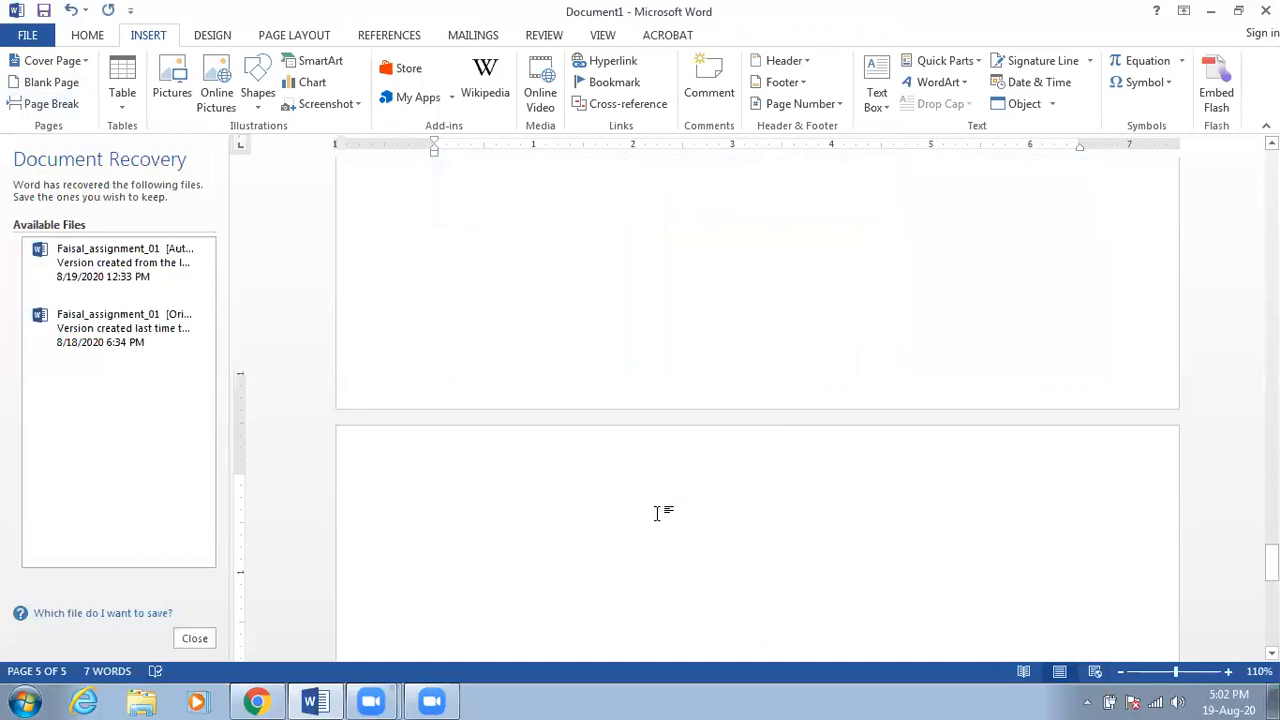
key(ctrl+Return)
scroll(530, 438, down, 1)
scroll(530, 438, up, 1)
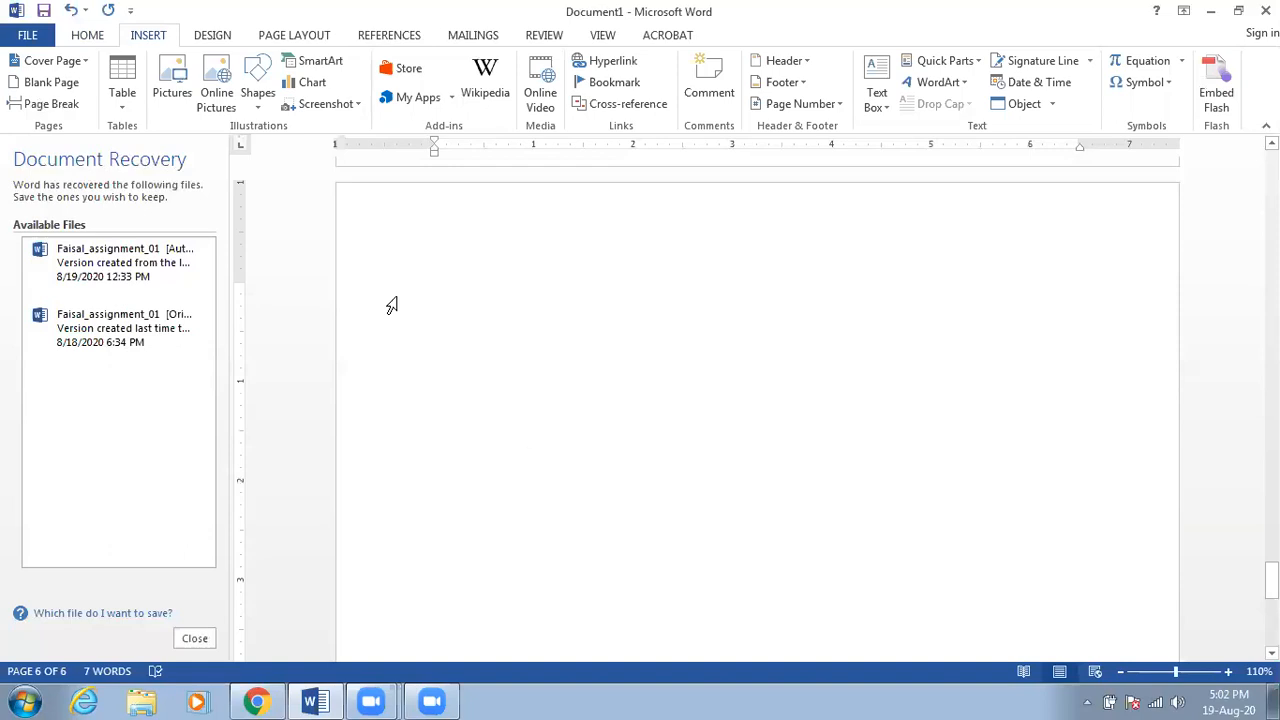
Step: Draw a rectangle about 1.72" high and 1.49" wide near the upper-left corner of the new page
click(271, 80)
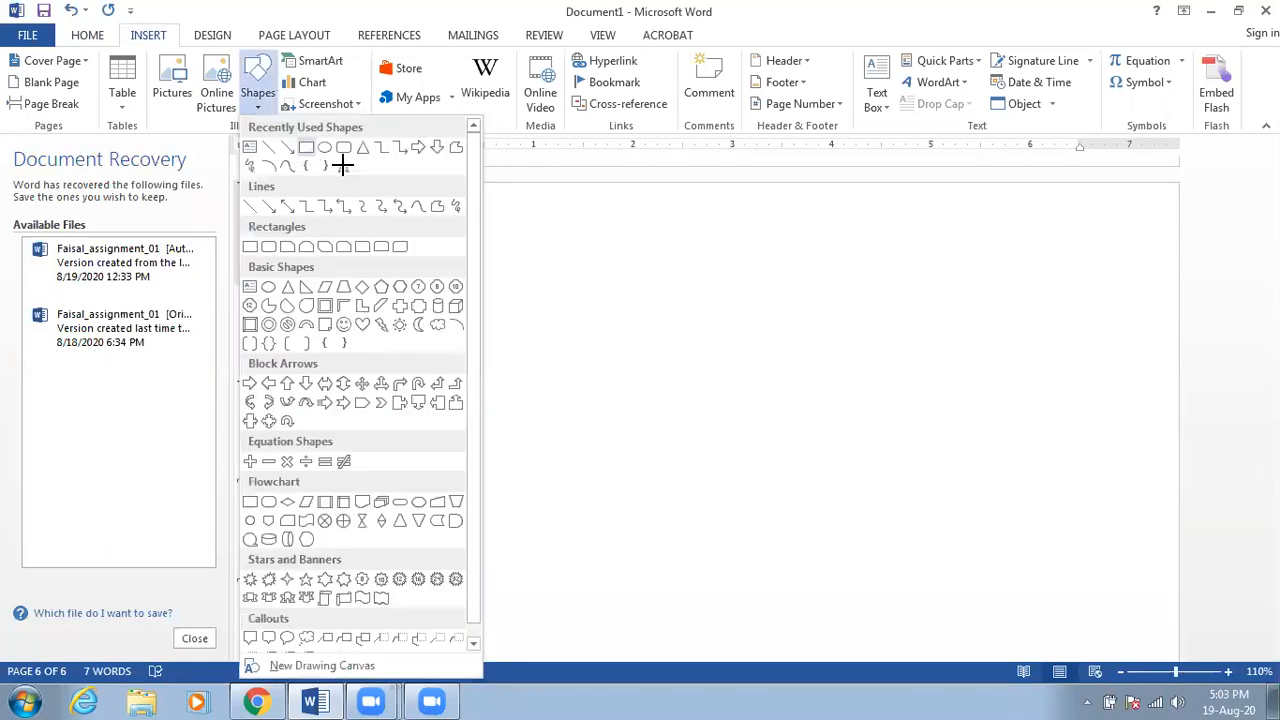
click(343, 164)
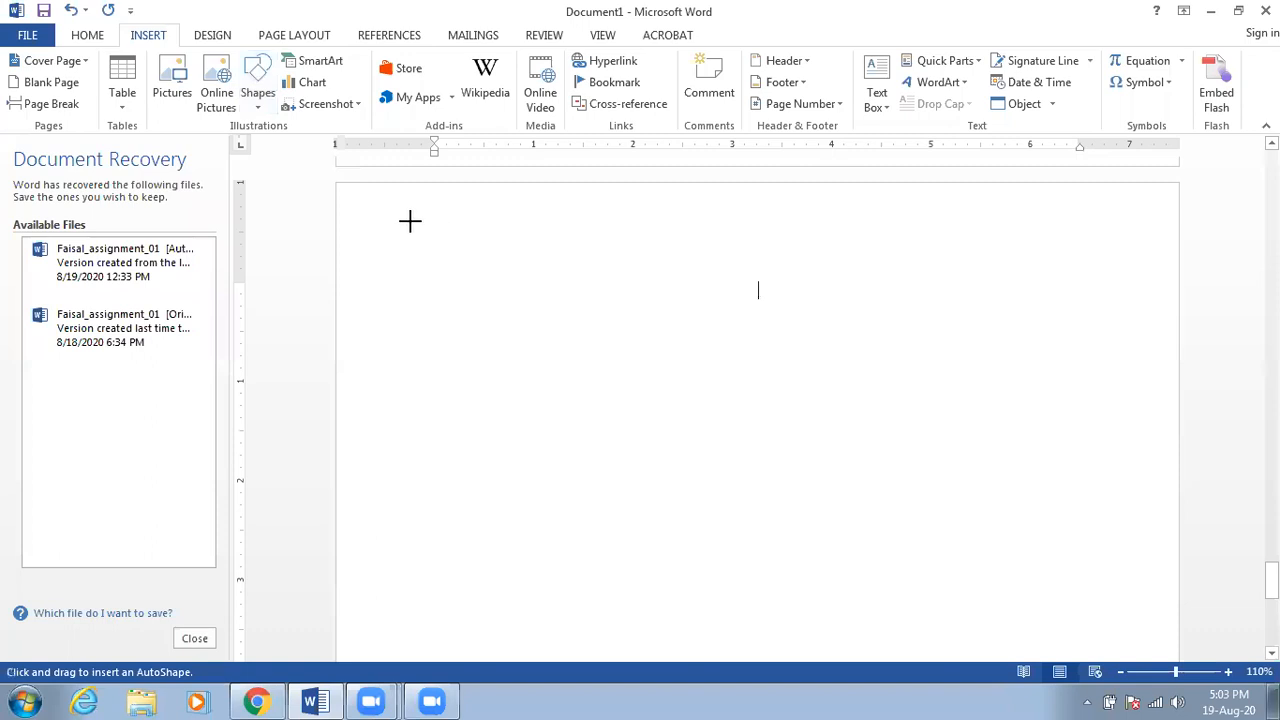
mouse_move(384, 222)
mouse_down()
mouse_move(537, 380)
mouse_move(523, 383)
mouse_move(533, 393)
mouse_up()
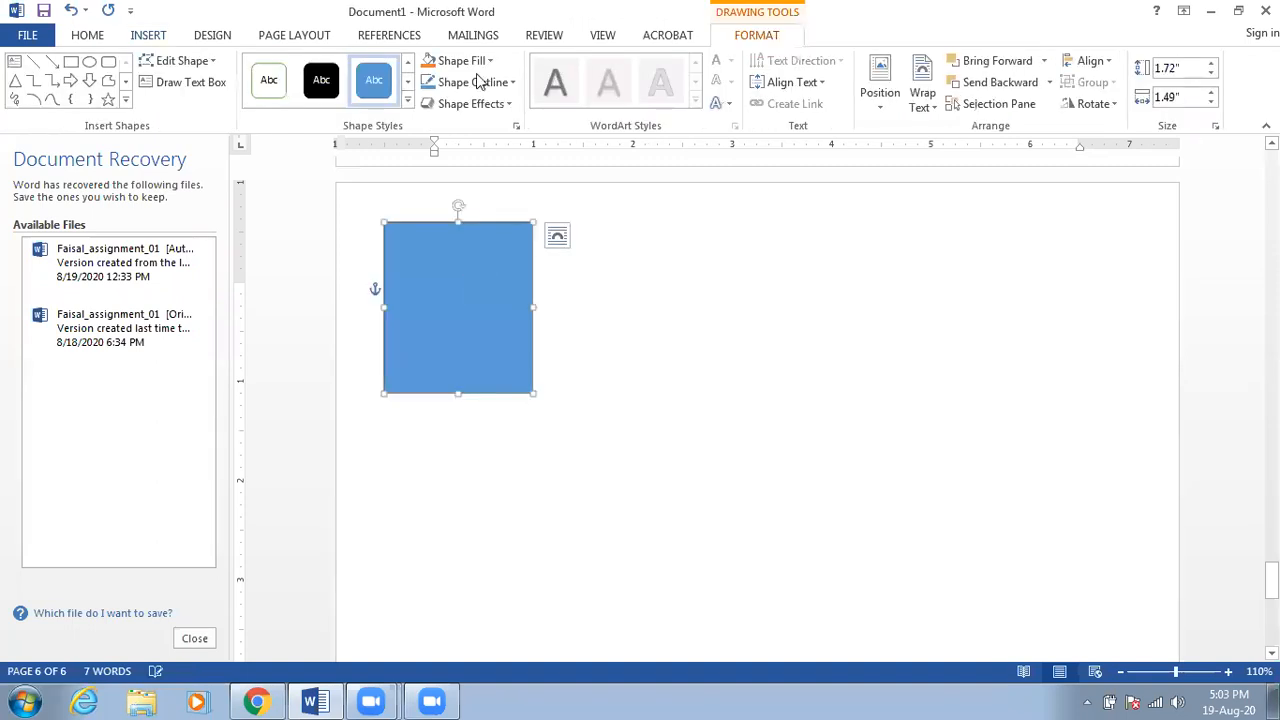
Step: Fill the rectangle with the passport-style portrait photo from the Downloads folder
click(483, 63)
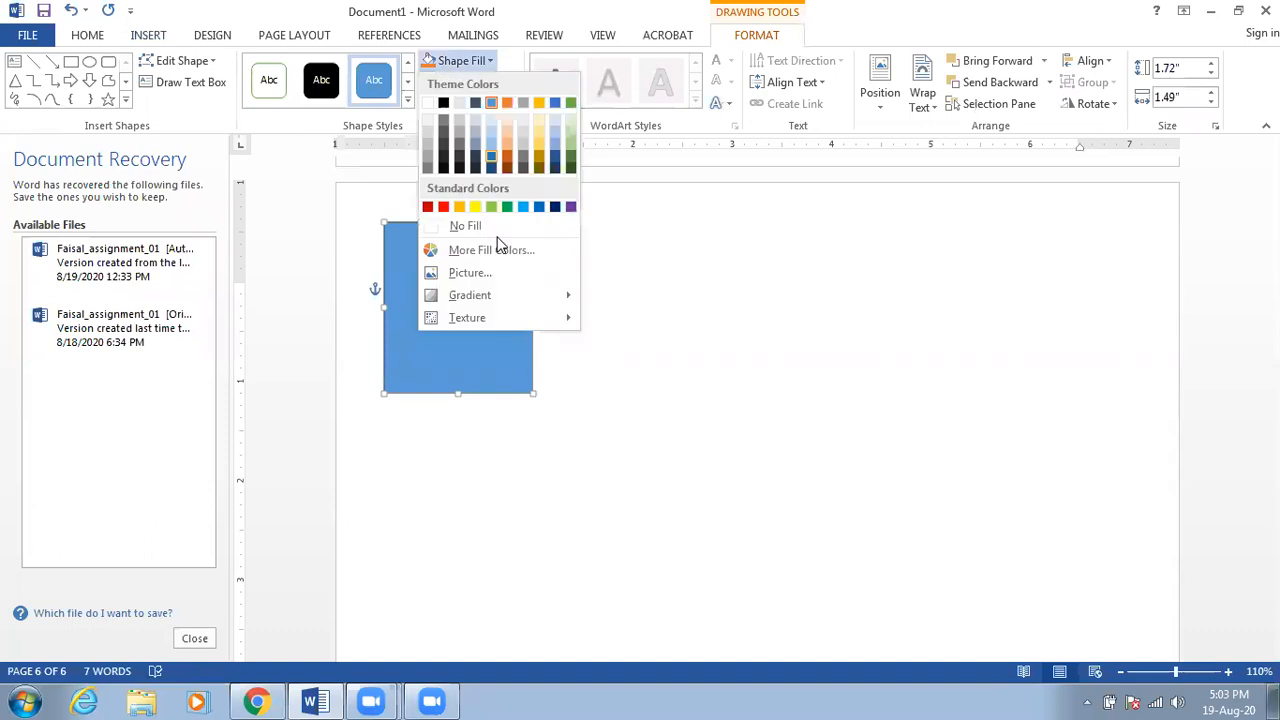
click(491, 279)
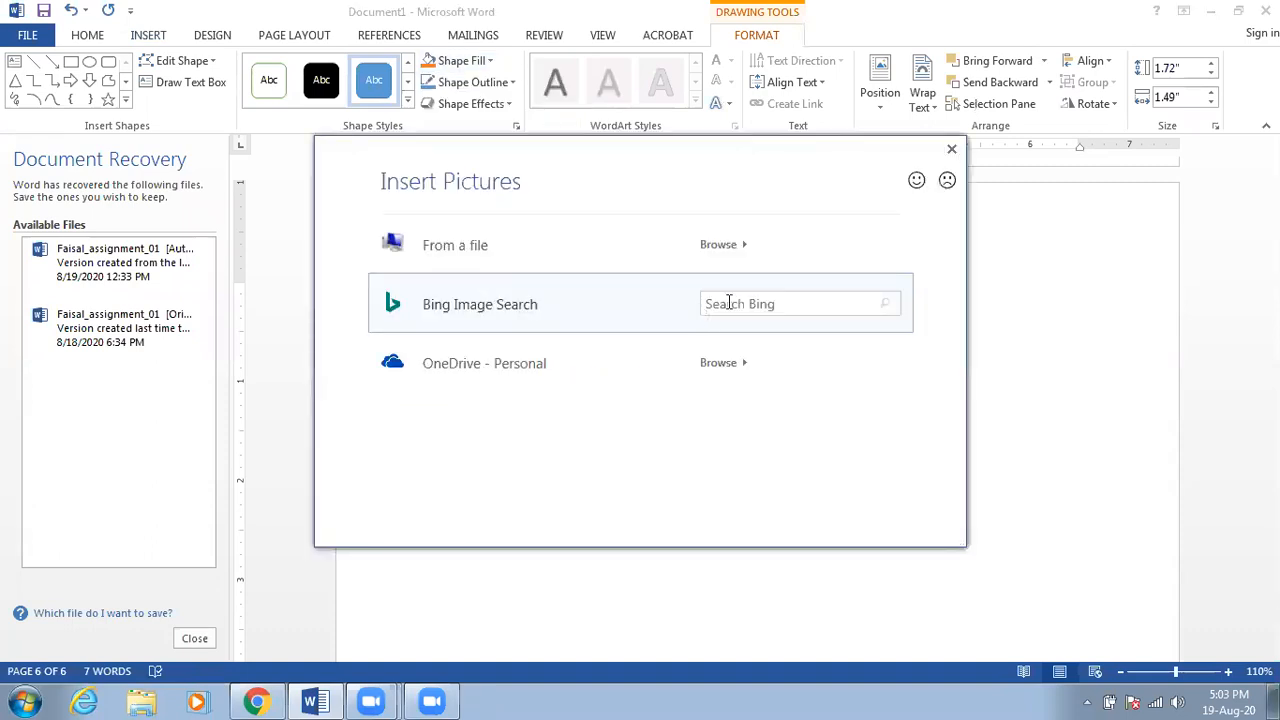
click(513, 262)
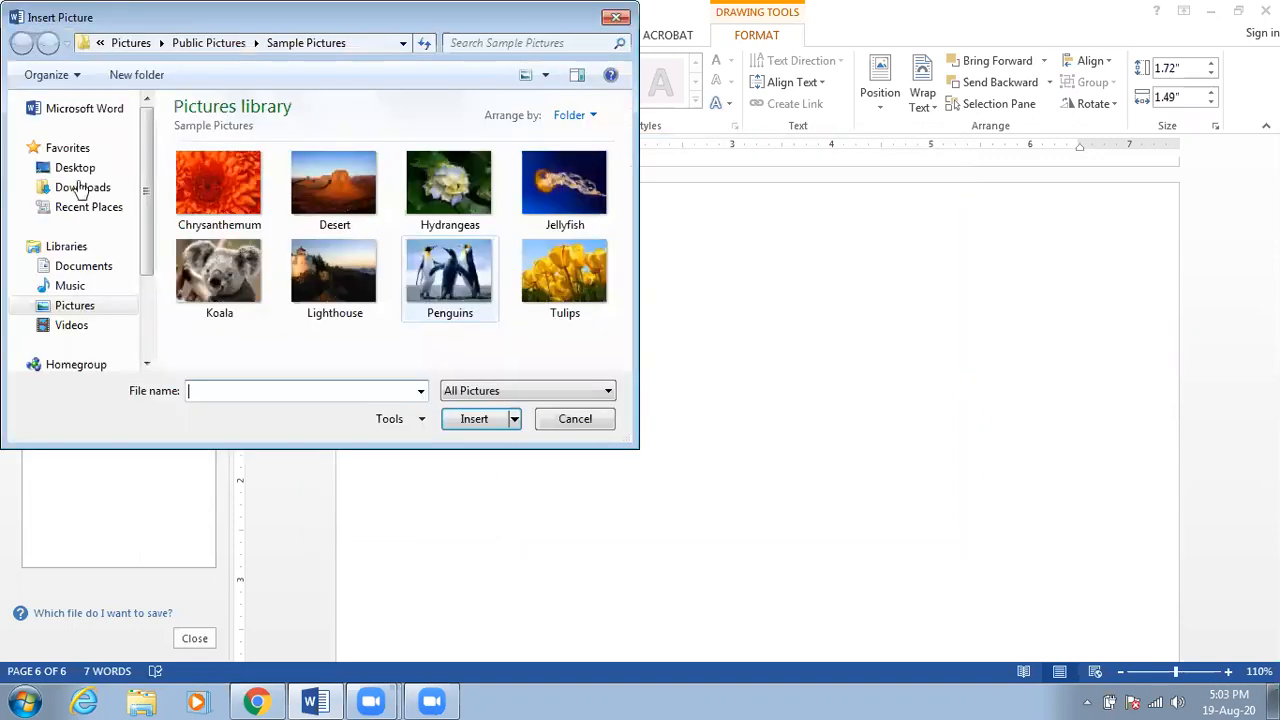
click(85, 187)
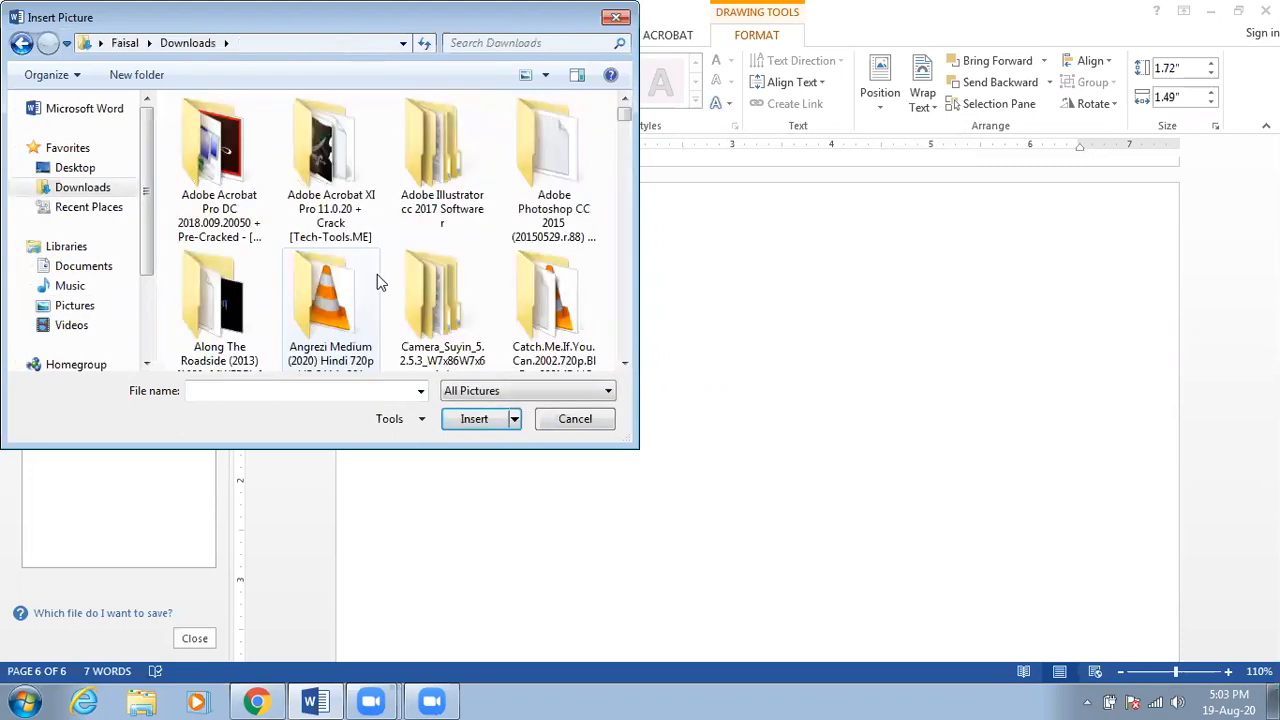
scroll(463, 285, down, 5)
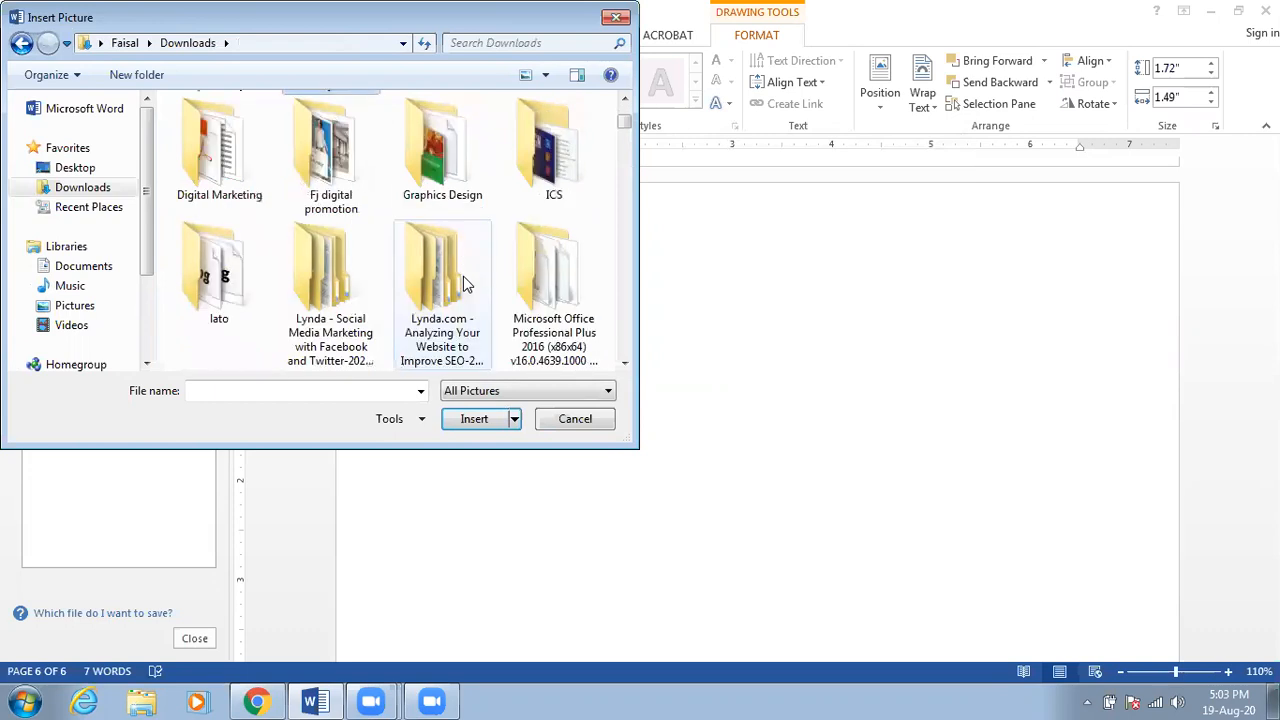
scroll(463, 283, down, 5)
scroll(463, 285, down, 5)
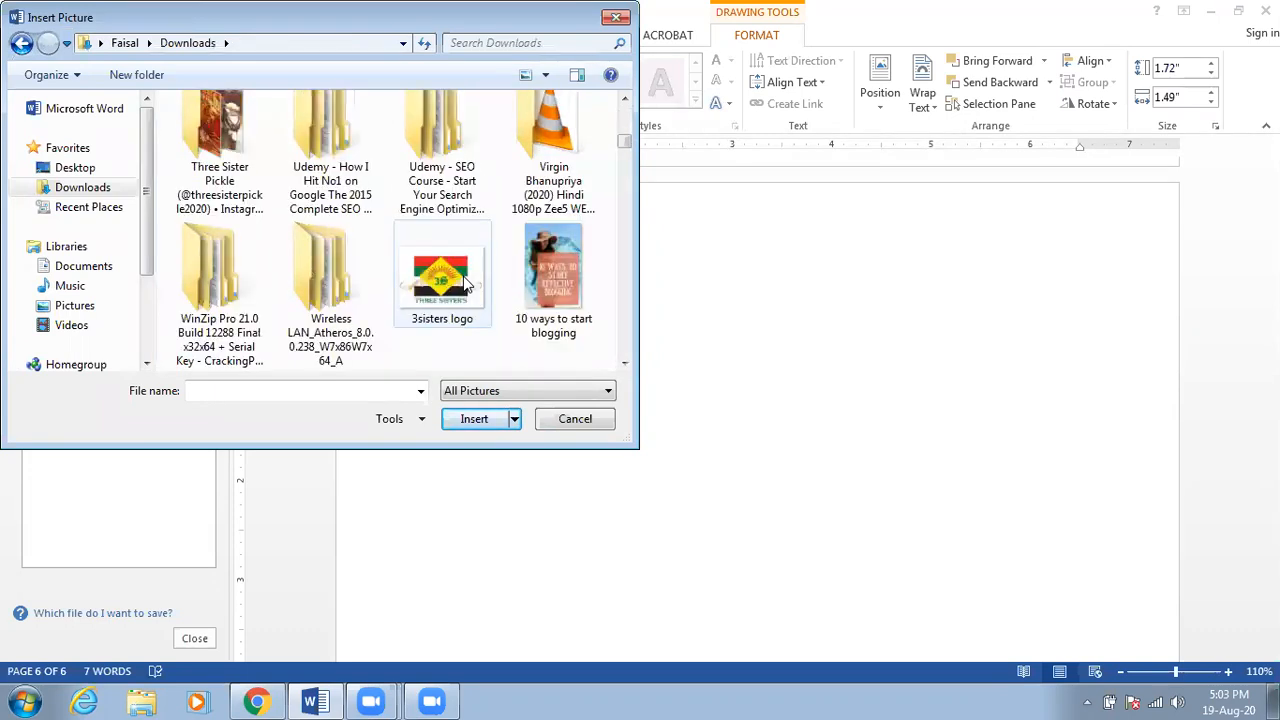
scroll(219, 310, down, 3)
click(219, 310)
double_click(219, 300)
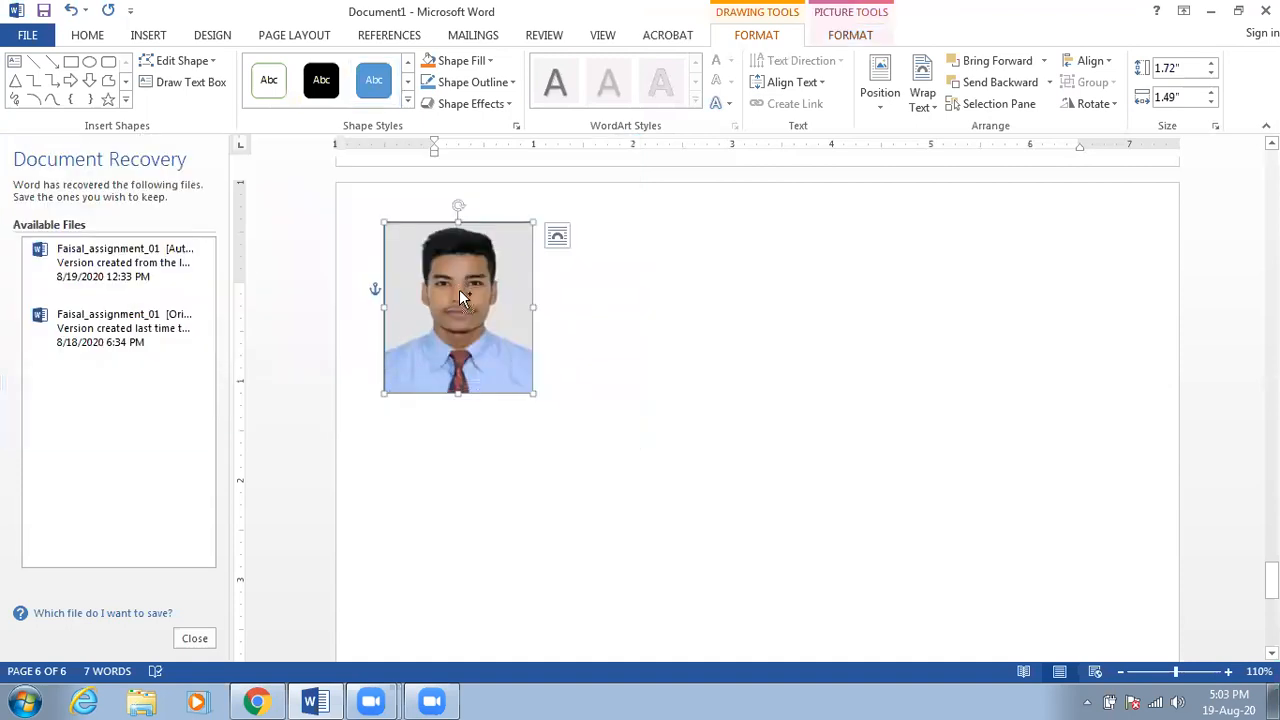
Step: Try out duplicating the portrait rectangle beside the original and nudging the copy in small steps, and delete the copy
drag(468, 290, 631, 292)
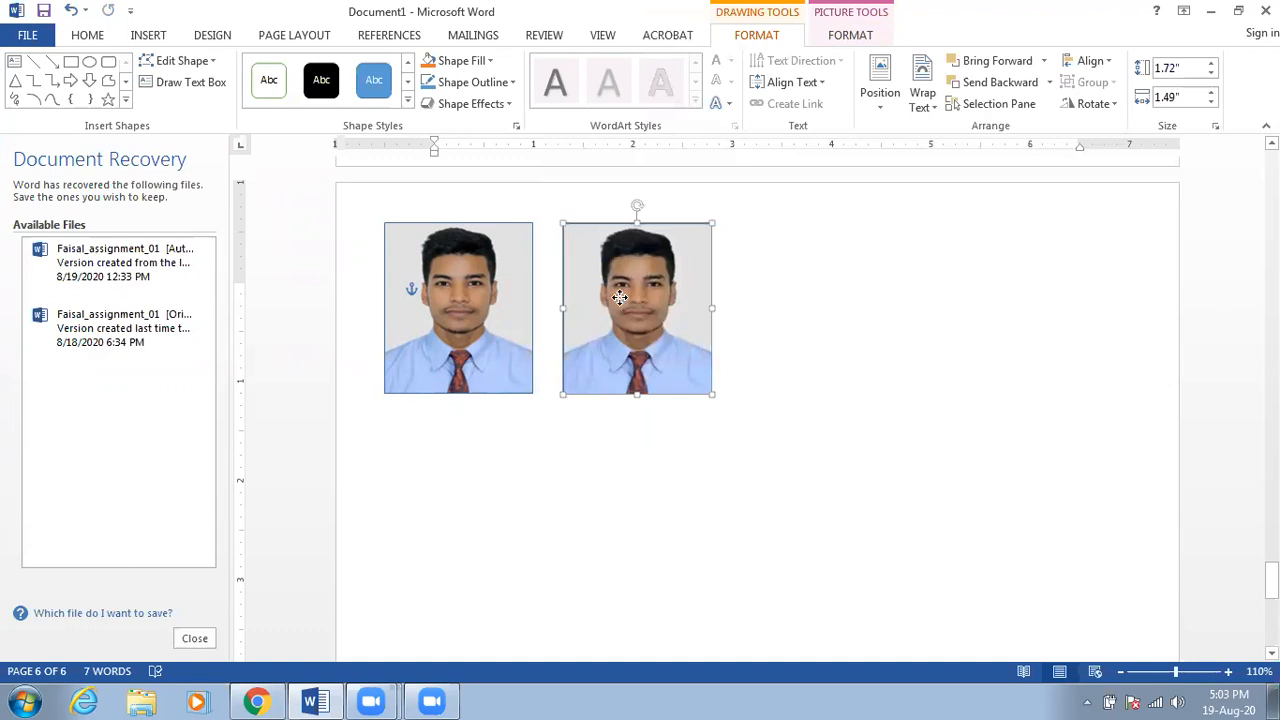
key(Up)
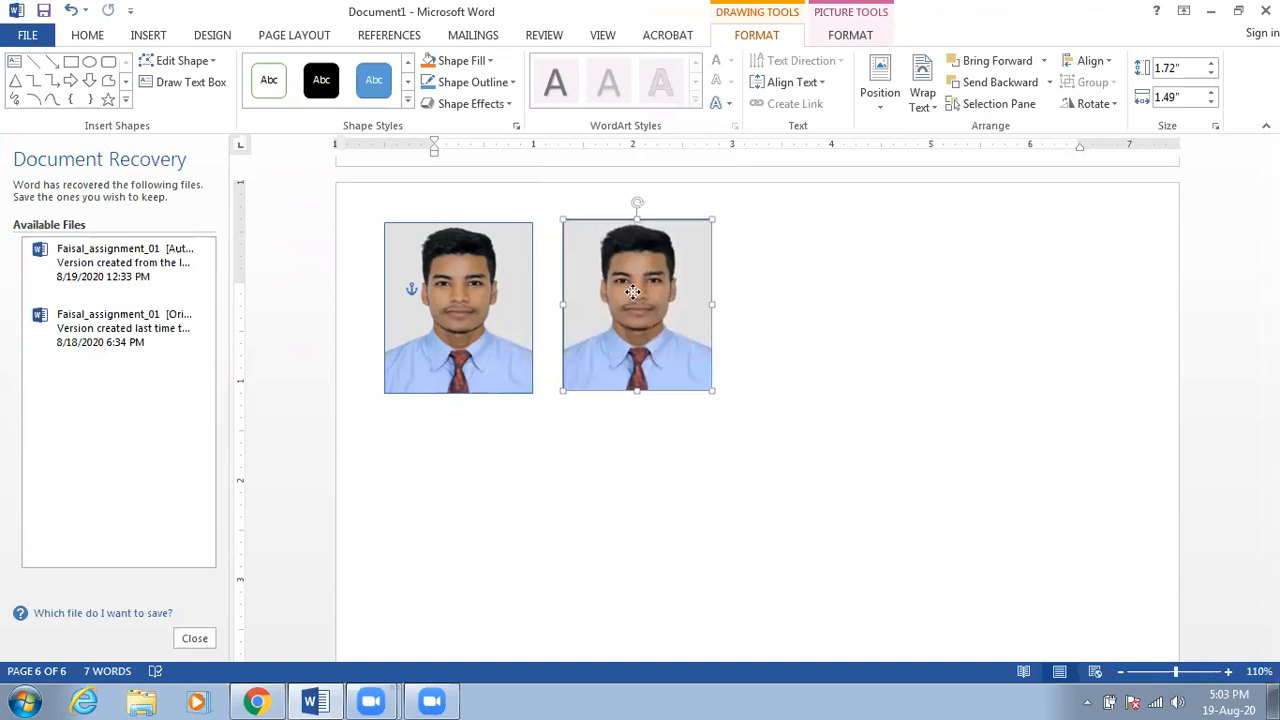
key(Right)
key(Right)
key(Right)
key(Up)
key(Right)
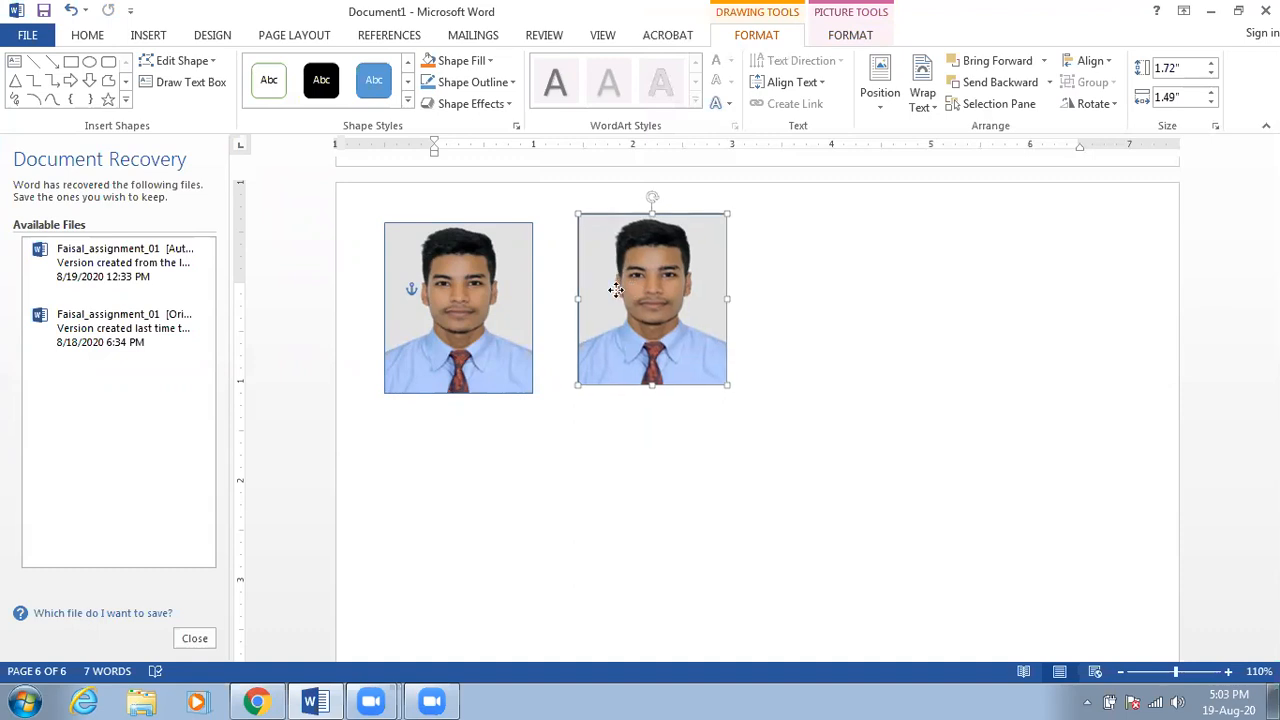
key(Left)
key(Left)
key(Left)
key(Left)
key(Left)
key(Down)
key(Down)
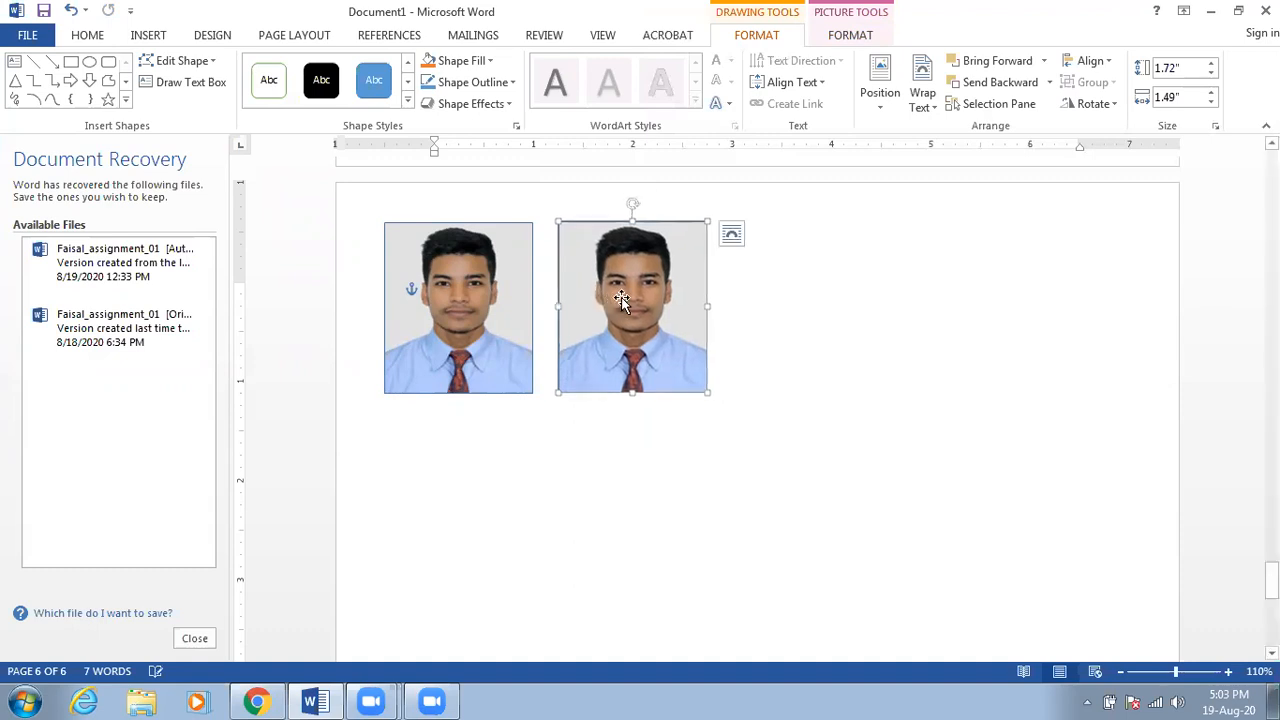
key(Delete)
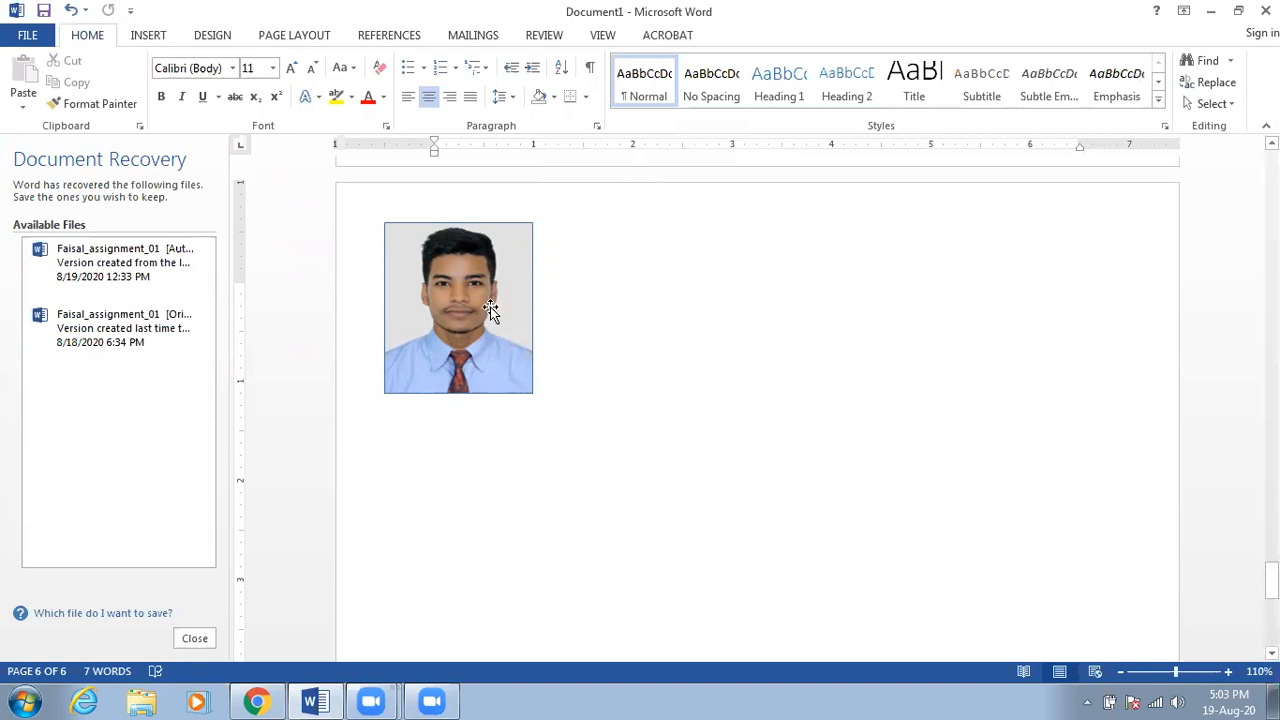
click(490, 312)
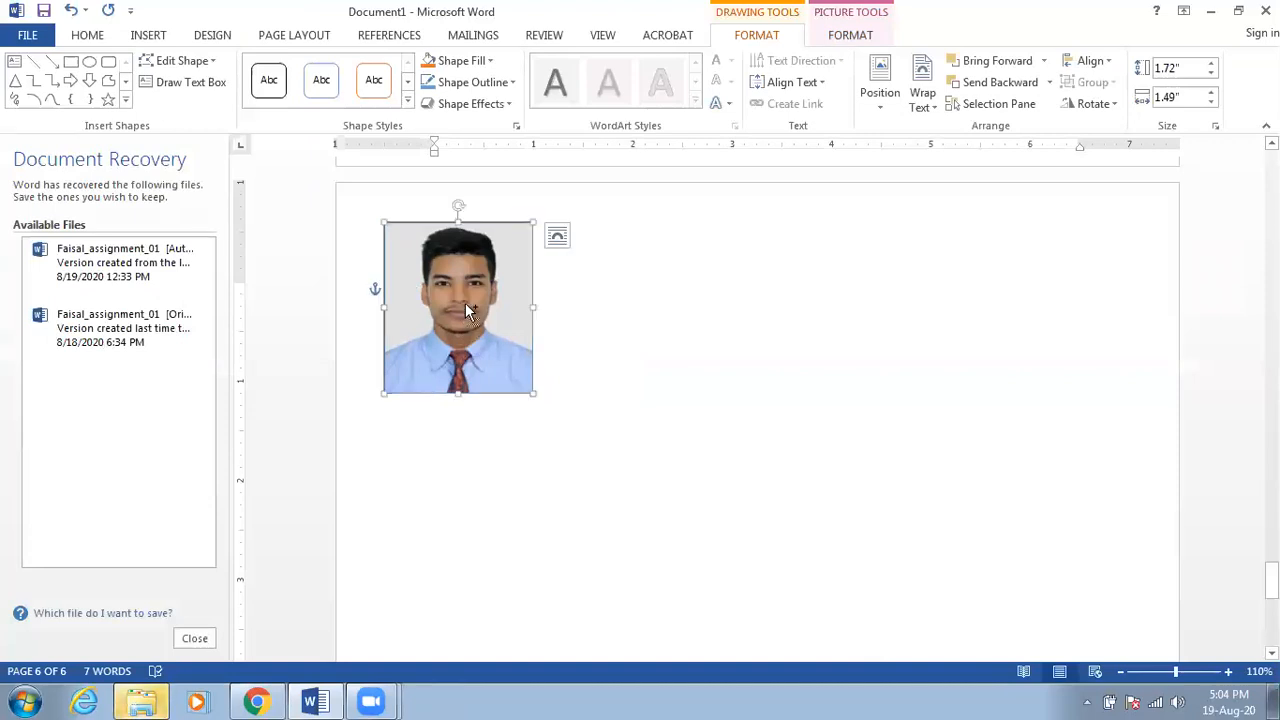
drag(494, 299, 554, 256)
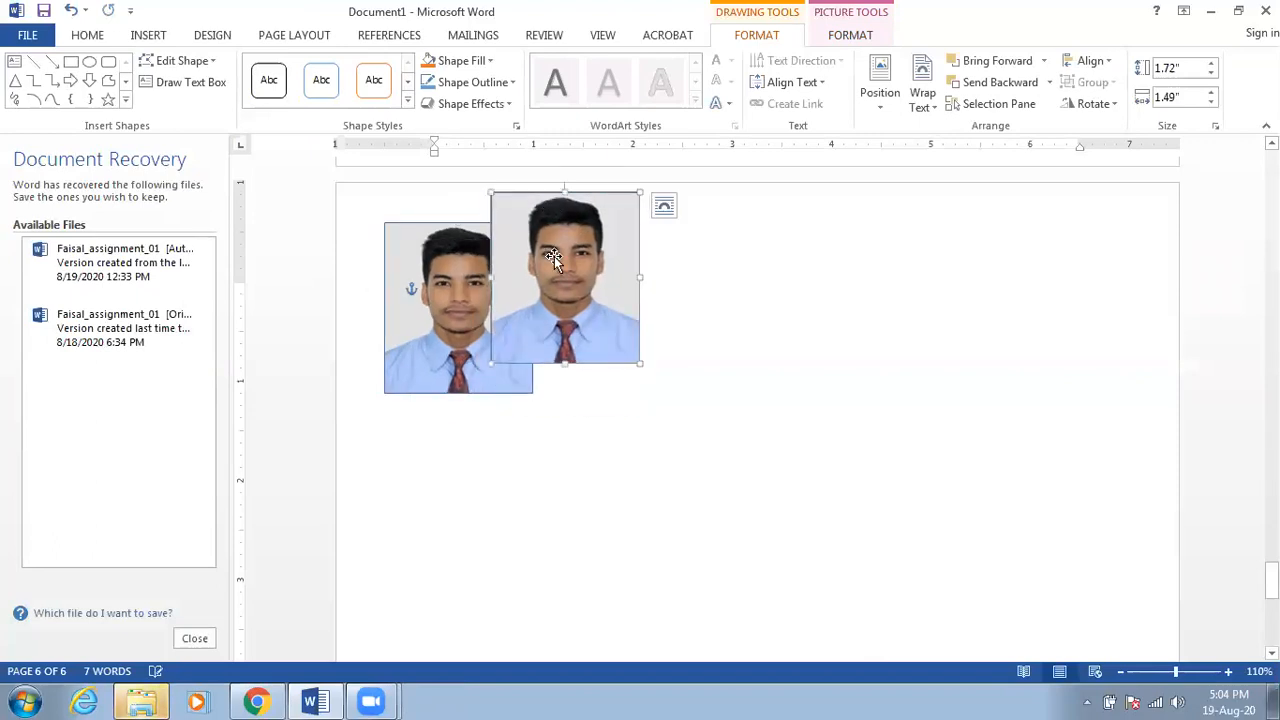
key(ctrl+z)
Step: Duplicate the portrait rectangle across the page to form a level row of four pictures
click(471, 284)
drag(472, 283, 646, 288)
drag(566, 297, 831, 281)
key(Left)
key(Left)
key(Left)
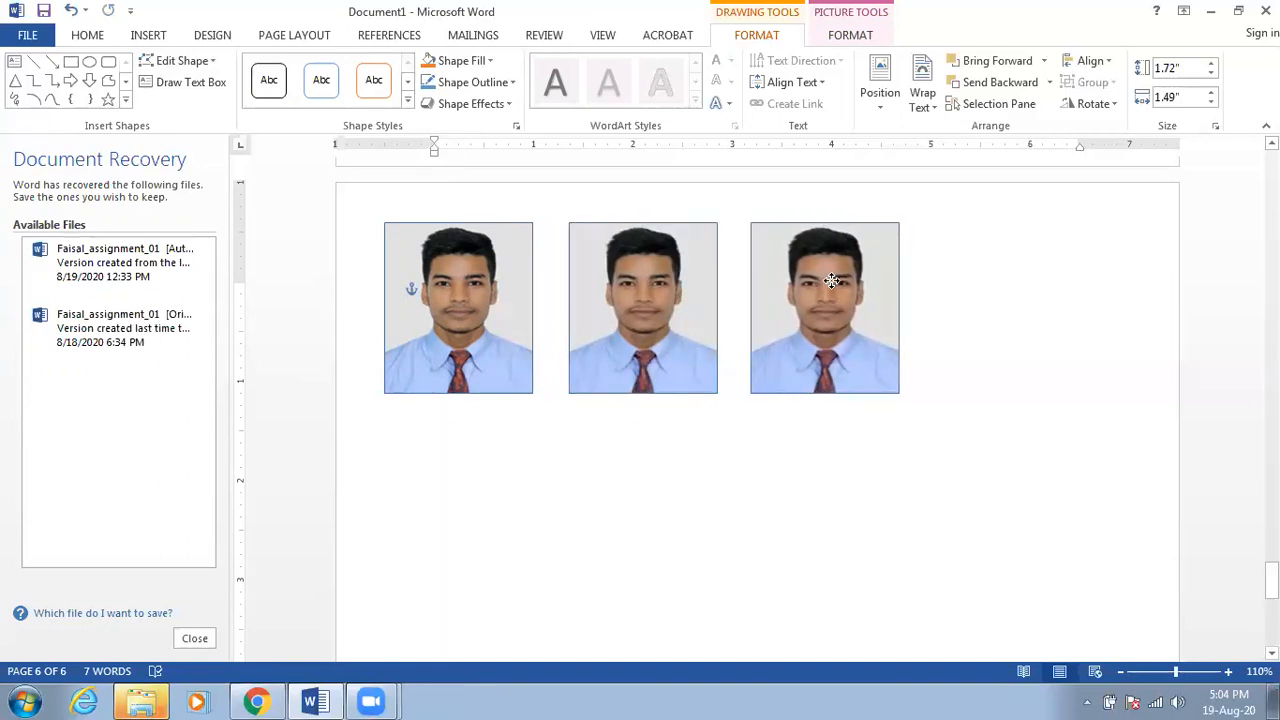
click(830, 280)
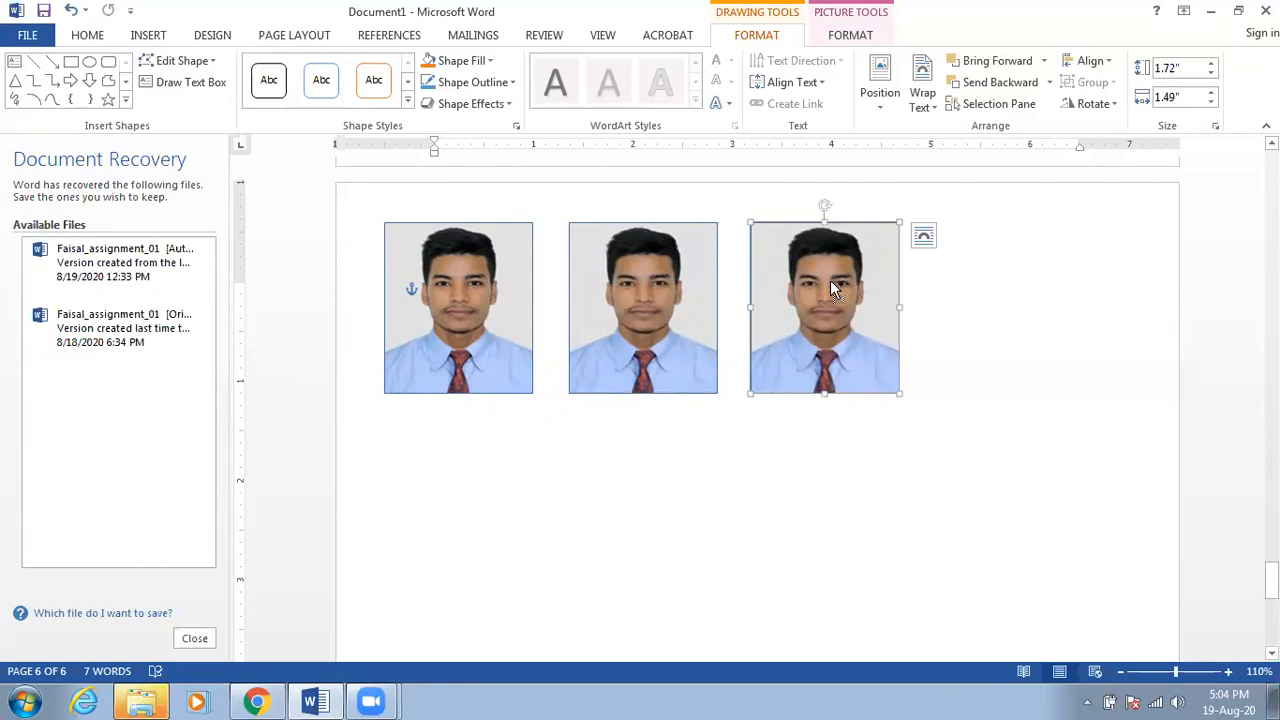
drag(830, 280, 995, 300)
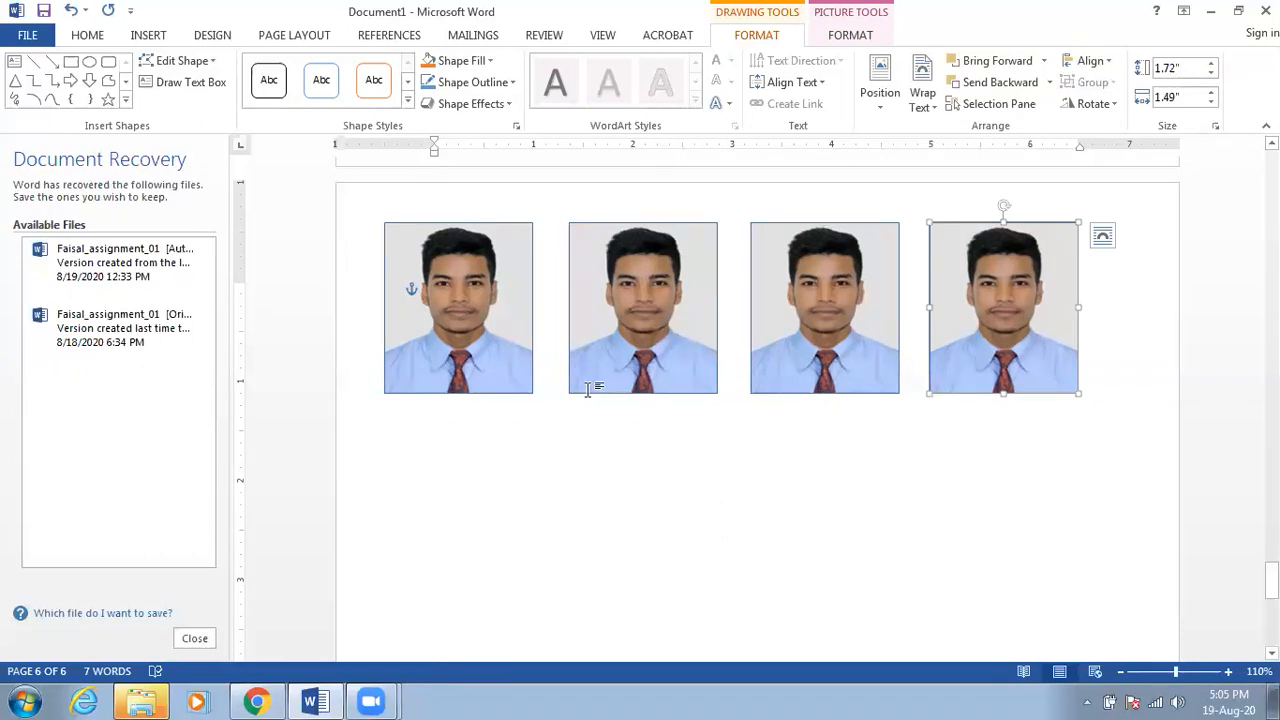
Step: Select all four portrait pictures in the row and distribute them horizontally
ctrl+click(468, 320)
ctrl+click(632, 300)
ctrl+click(820, 296)
ctrl+click(972, 284)
ctrl+click(974, 281)
click(1105, 62)
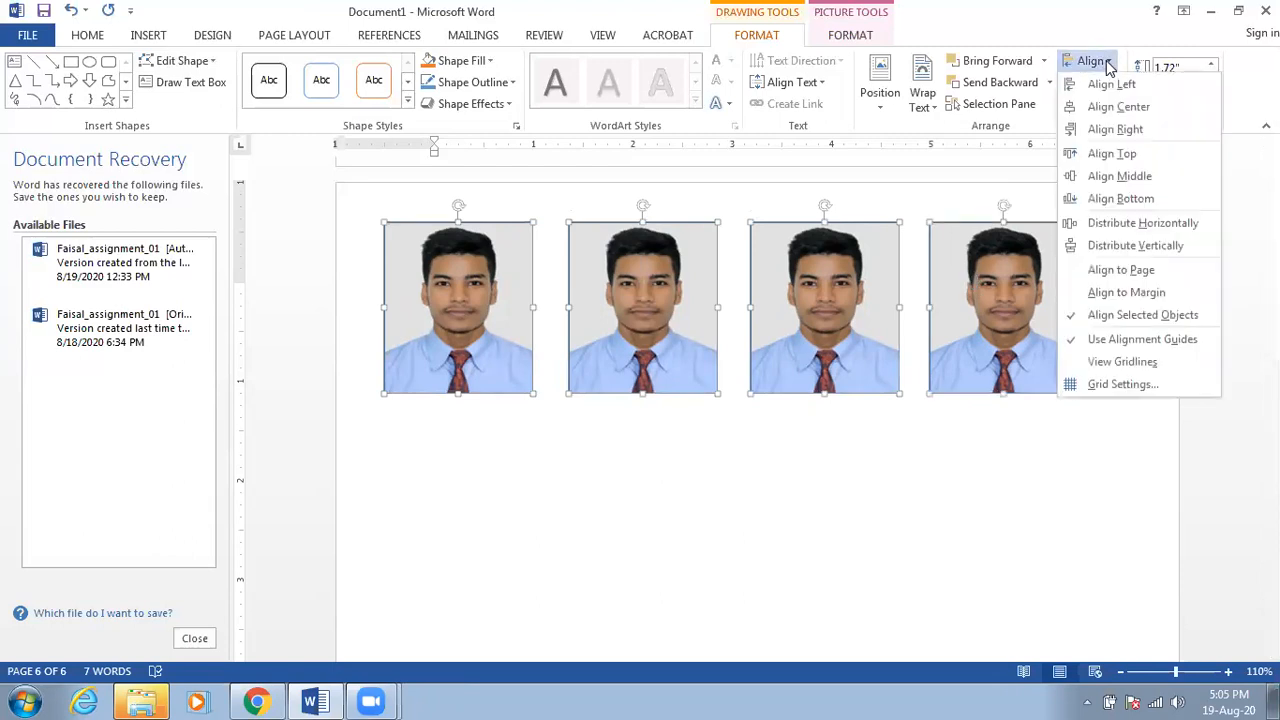
click(1141, 228)
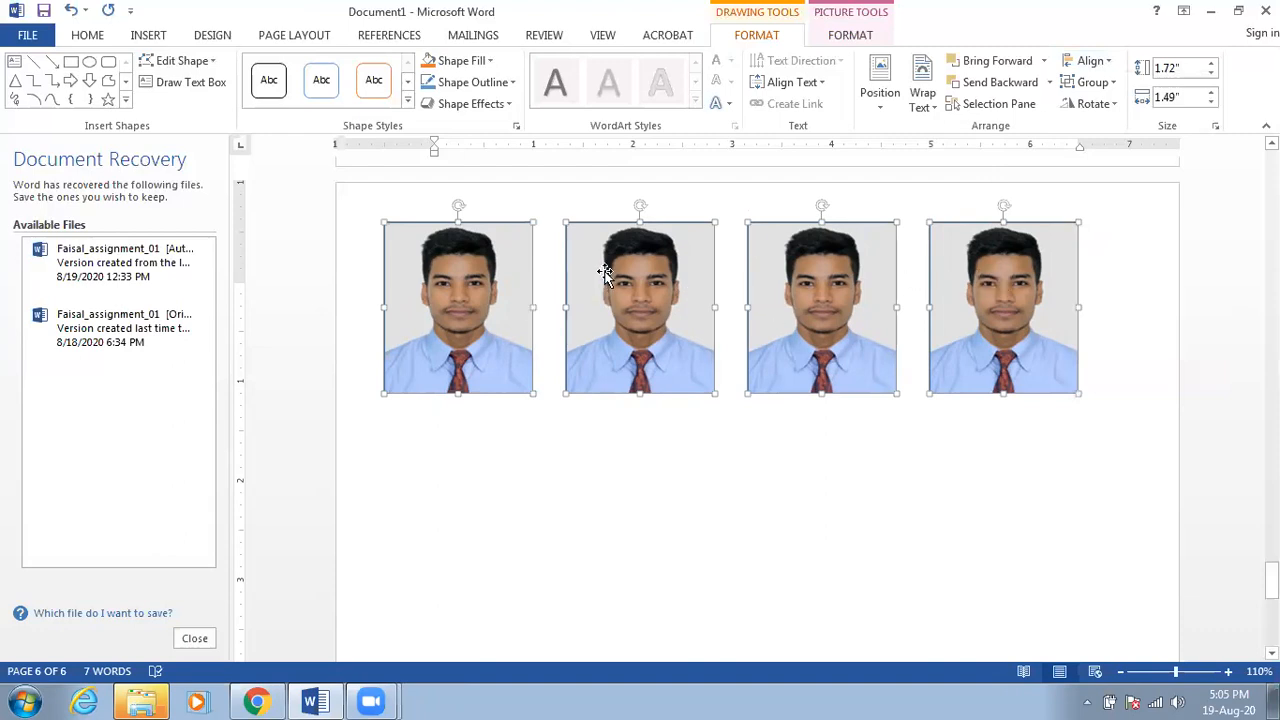
Step: Group the four portrait pictures and place a copy of the group directly below as a second row
click(1093, 83)
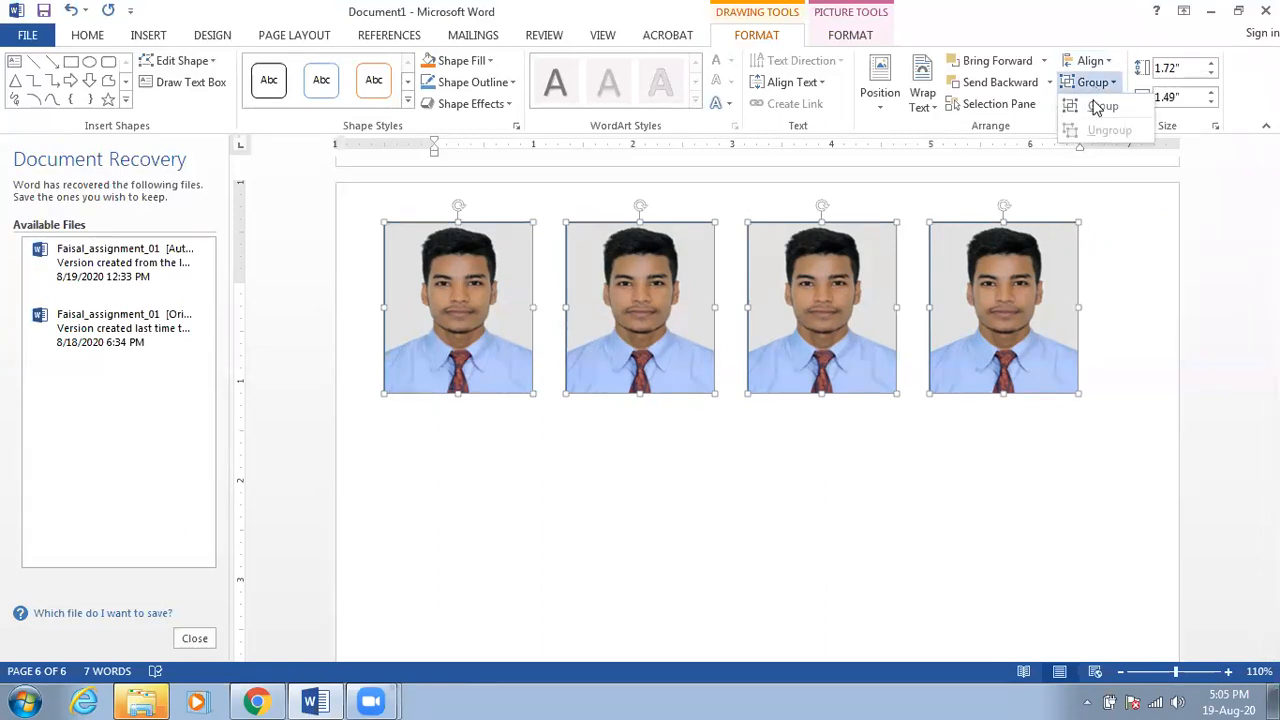
click(1086, 110)
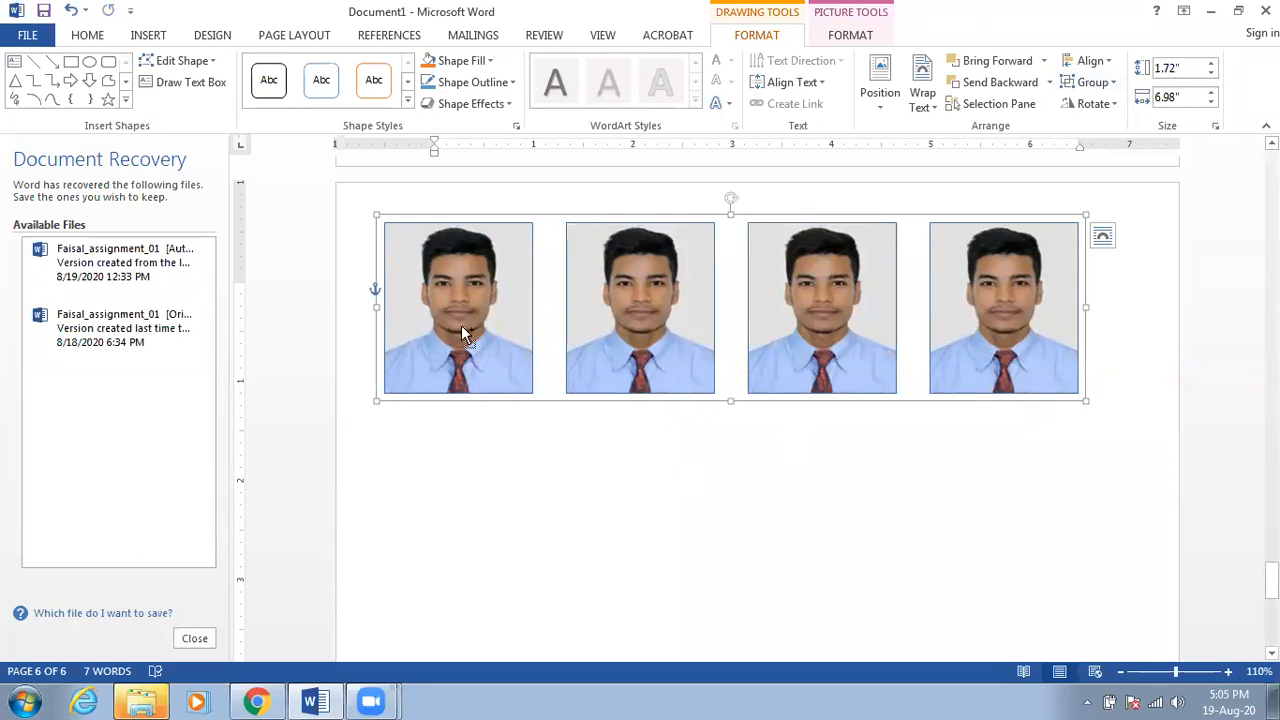
drag(451, 323, 435, 518)
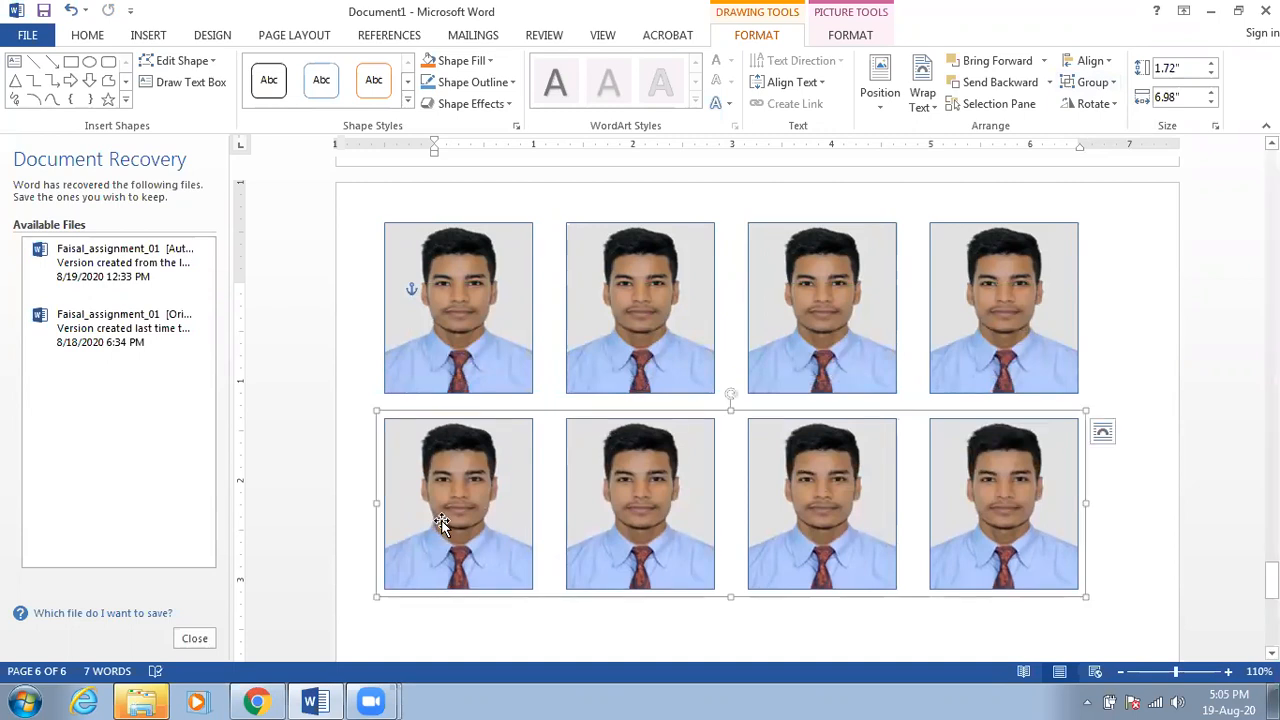
scroll(440, 523, down, 3)
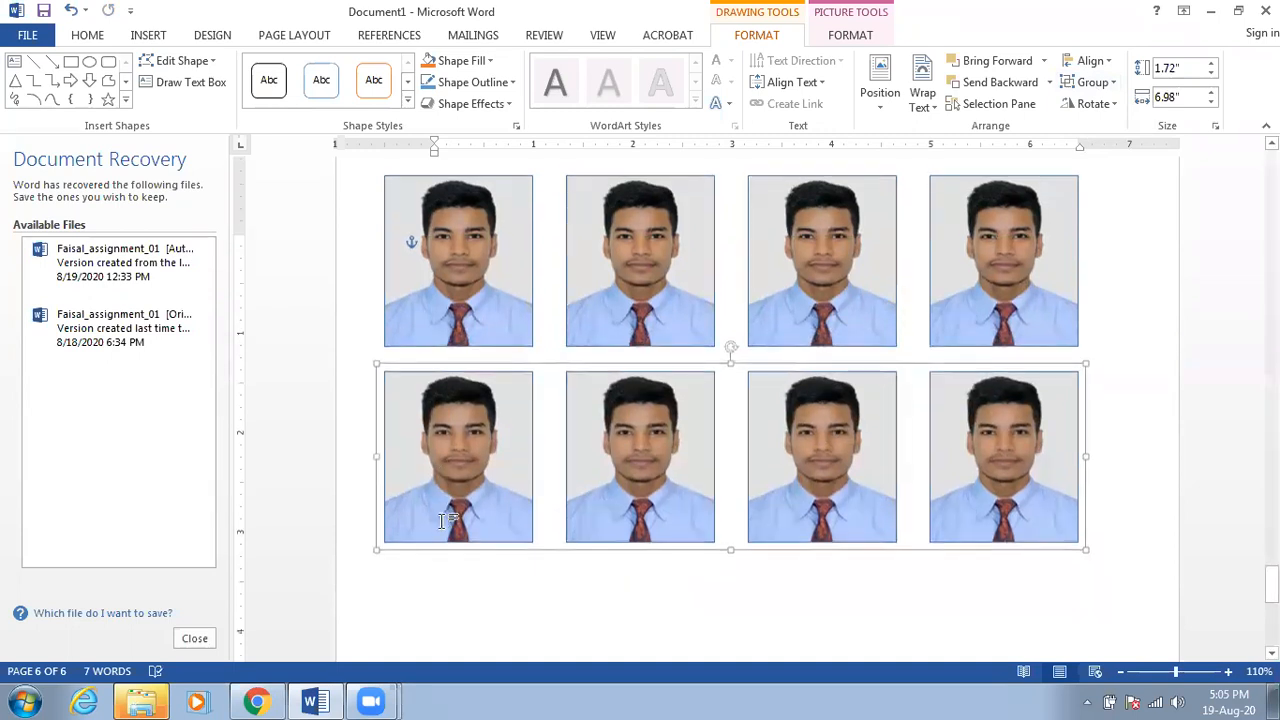
Step: Try placing freehand copies of the second picture row below it, and remove each copy
scroll(443, 517, up, 1)
scroll(436, 401, up, 1)
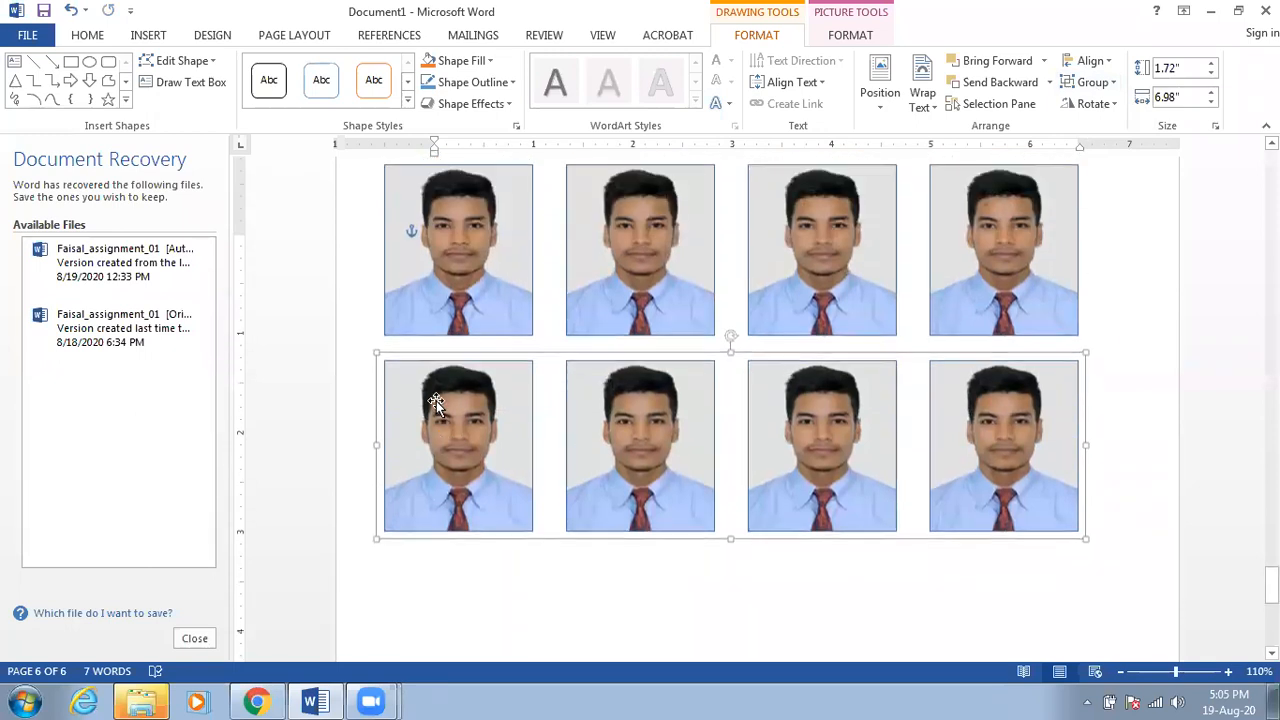
scroll(428, 434, down, 5)
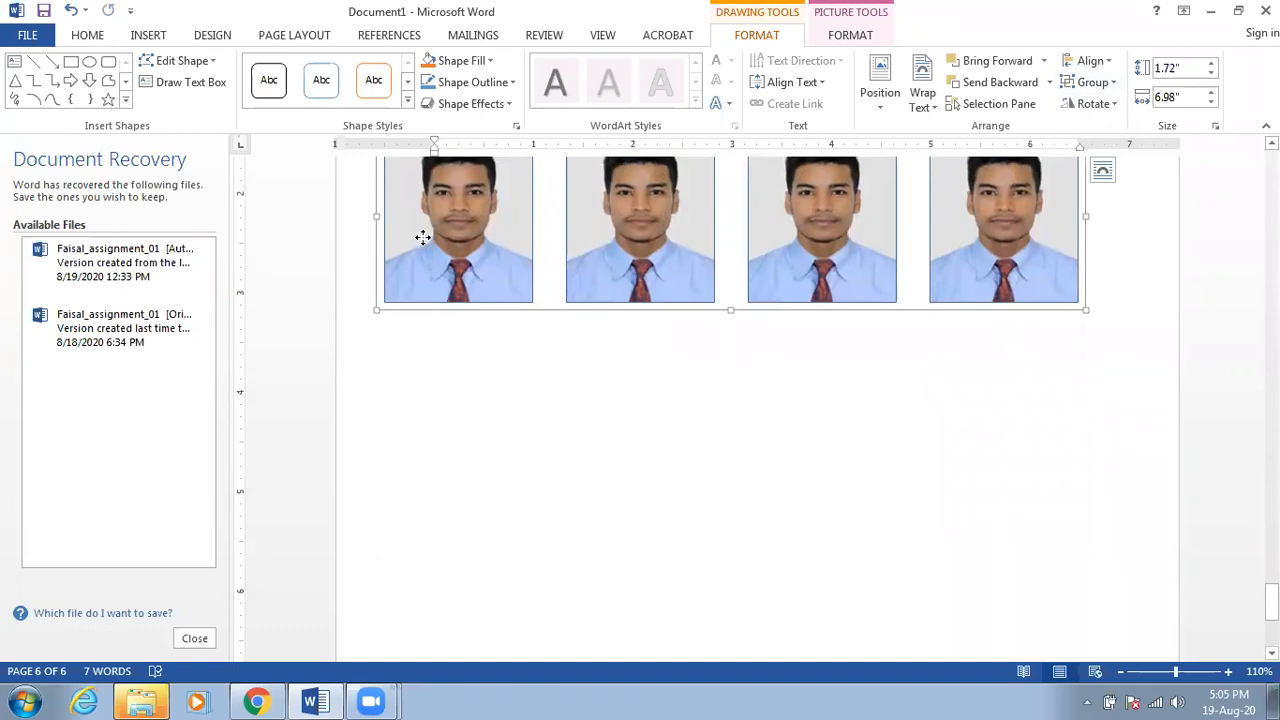
drag(423, 237, 449, 374)
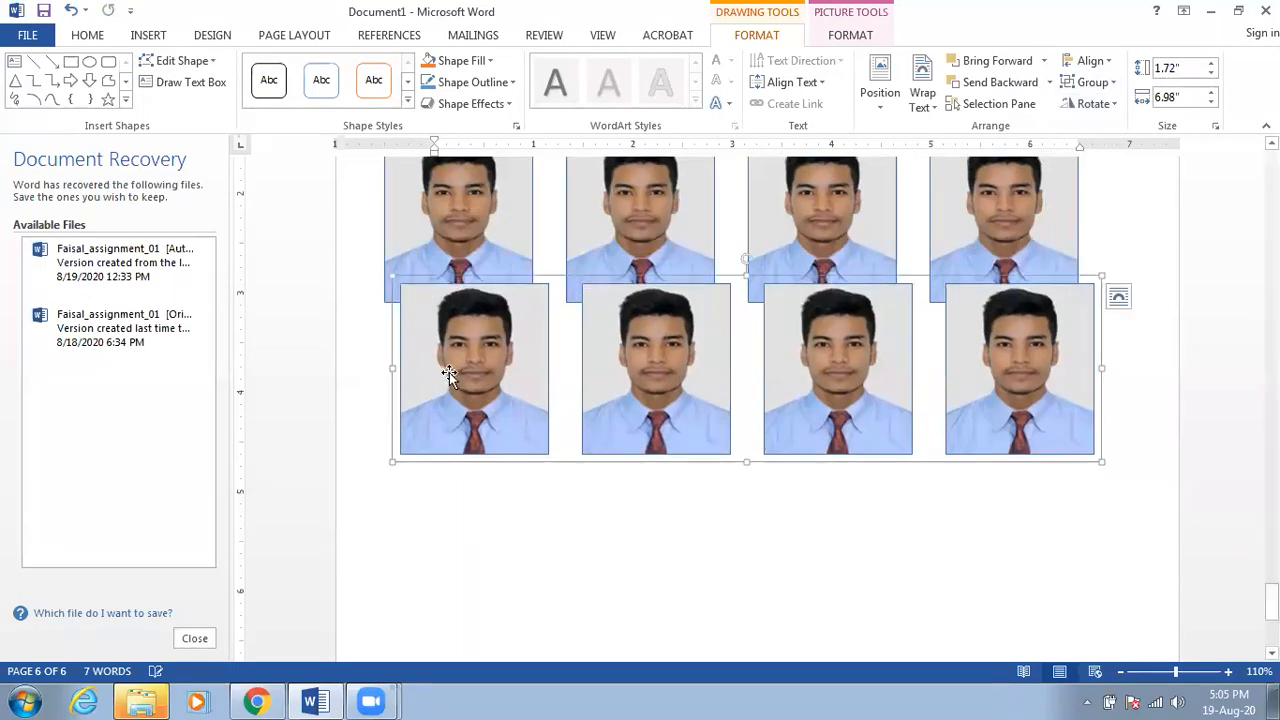
key(Delete)
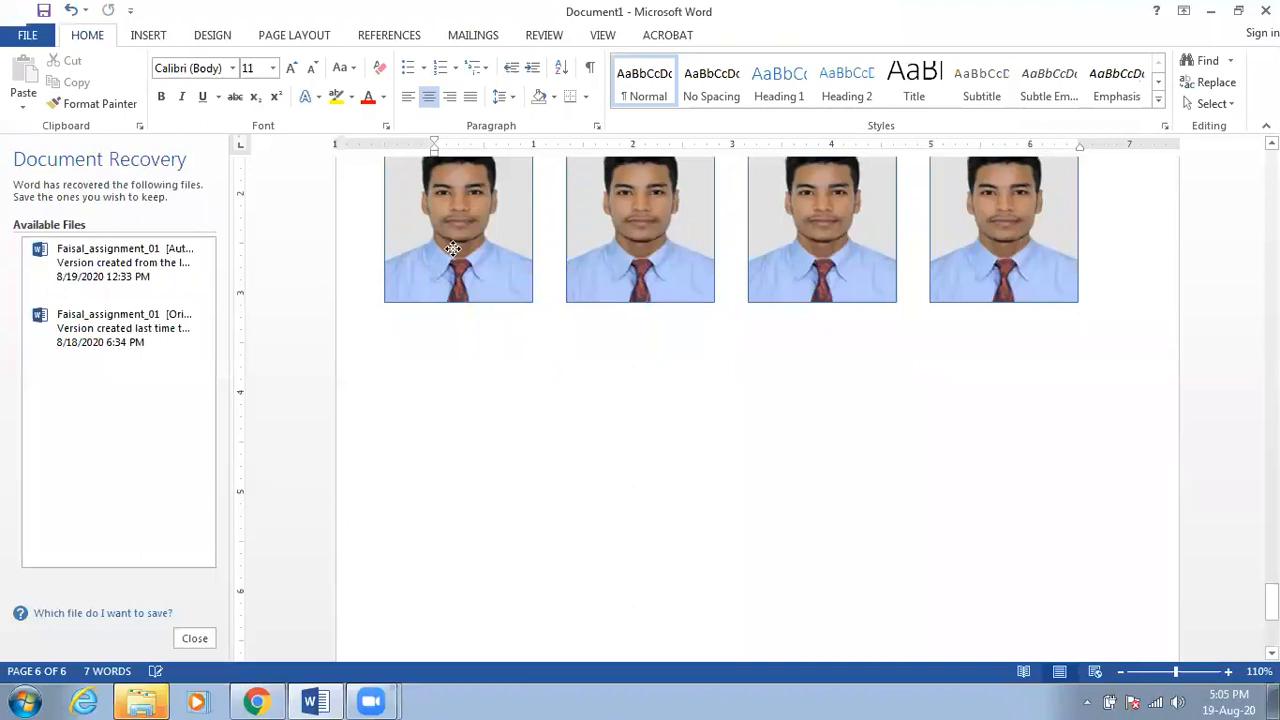
click(425, 252)
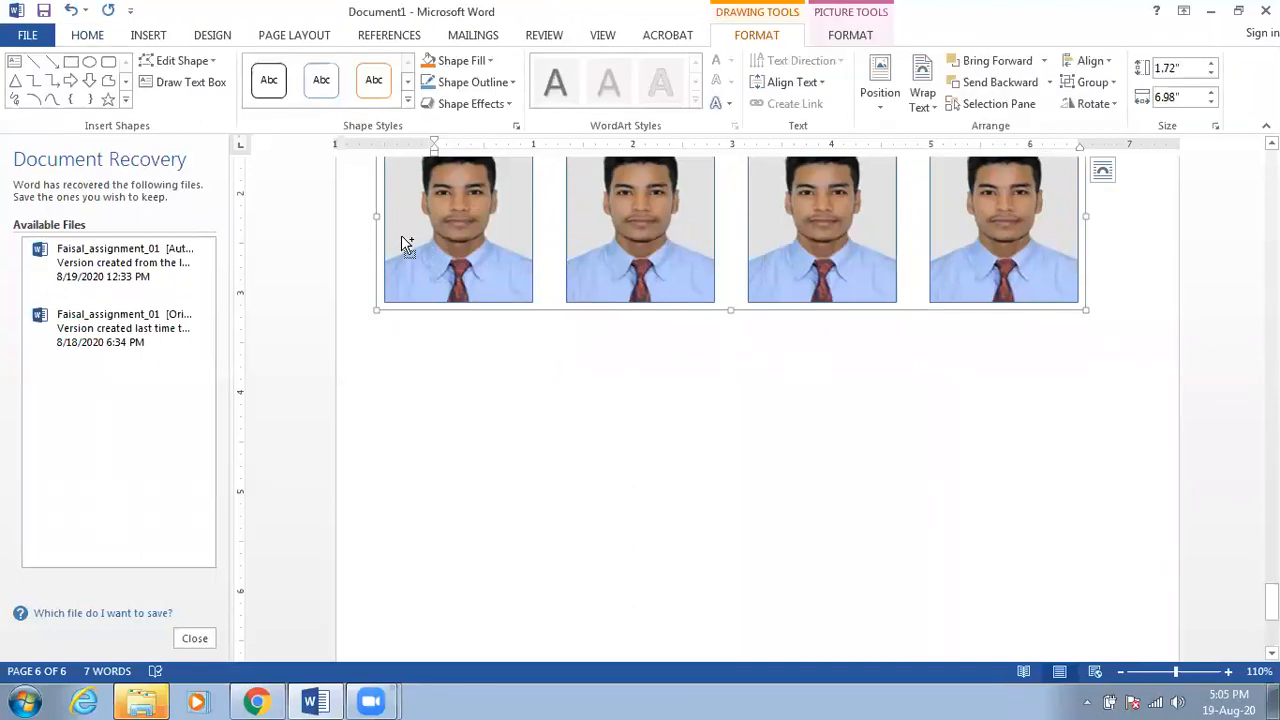
drag(401, 240, 363, 346)
key(ctrl+z)
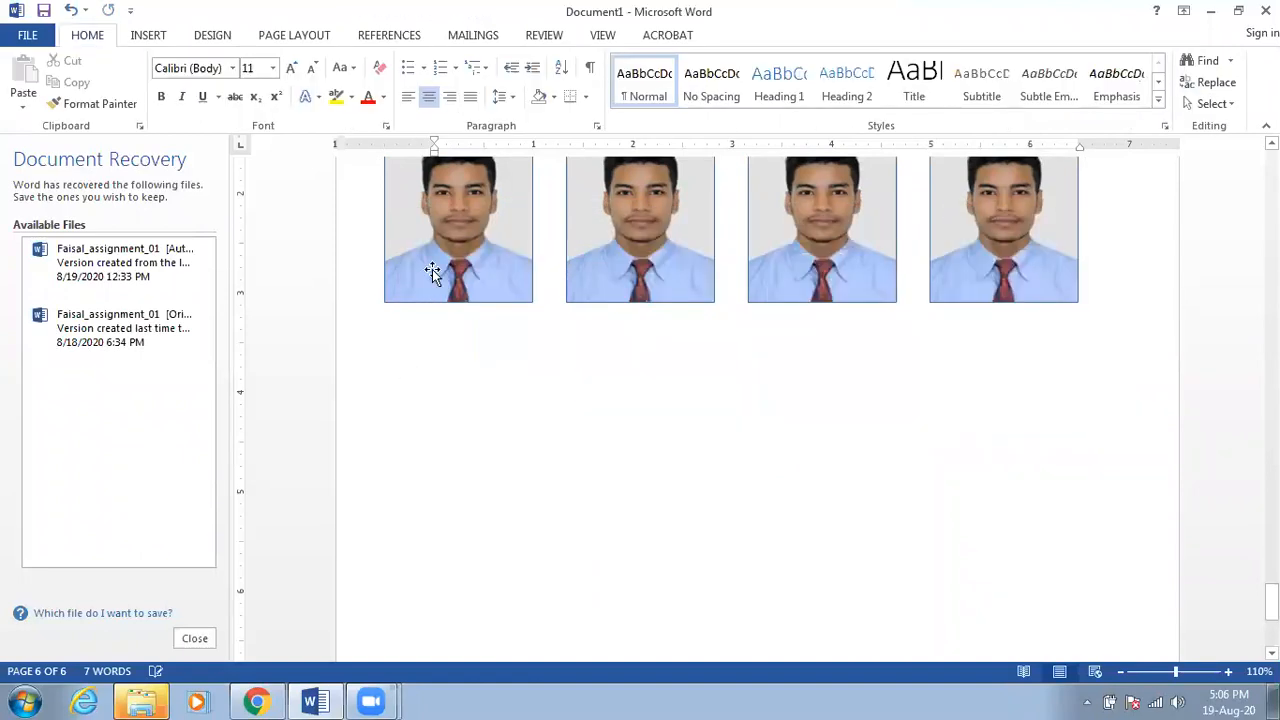
Step: Duplicate the grouped picture row straight down the page three times to form five rows of four photos
click(432, 271)
drag(432, 263, 415, 408)
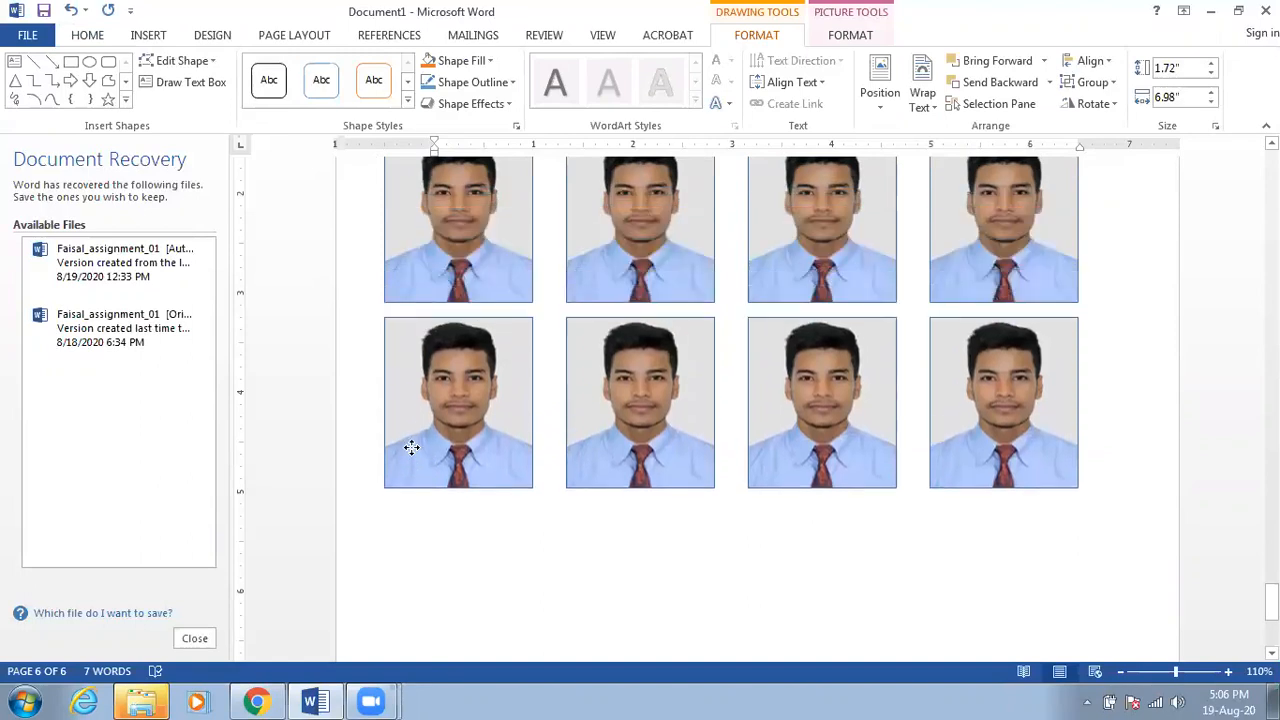
drag(411, 445, 411, 459)
scroll(457, 443, down, 3)
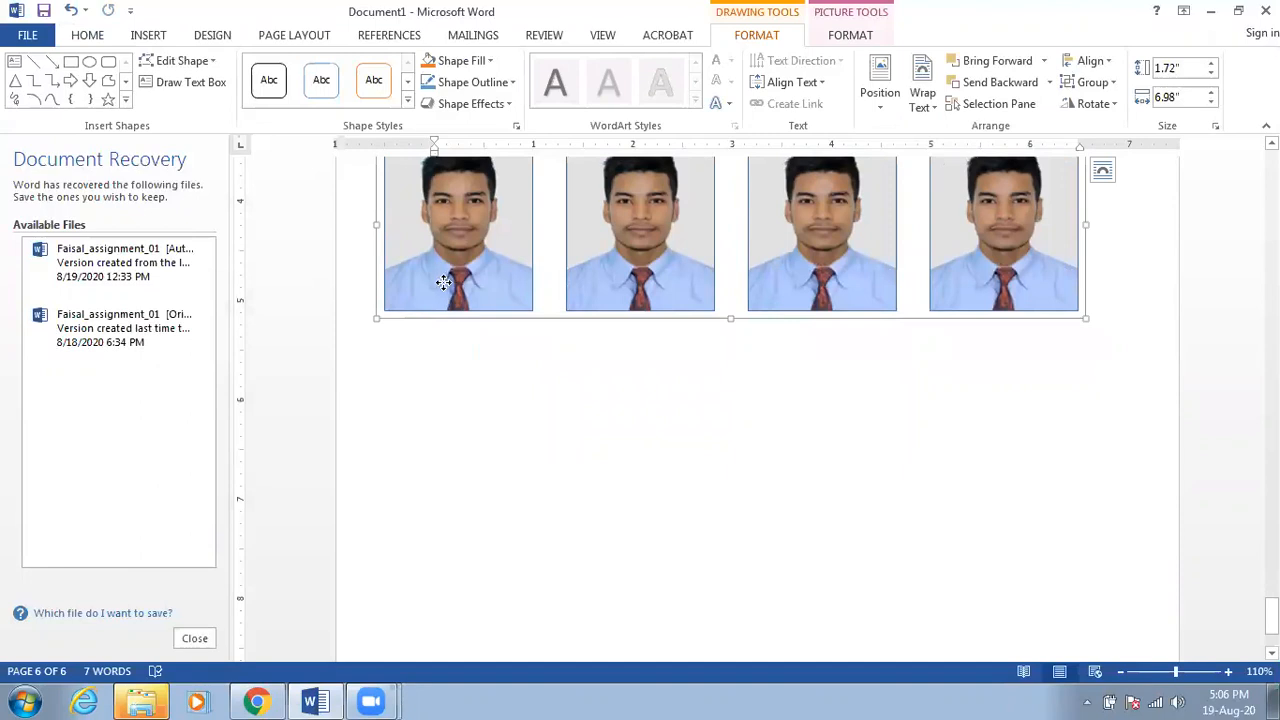
scroll(430, 400, up, 3)
drag(426, 432, 419, 485)
scroll(417, 492, down, 3)
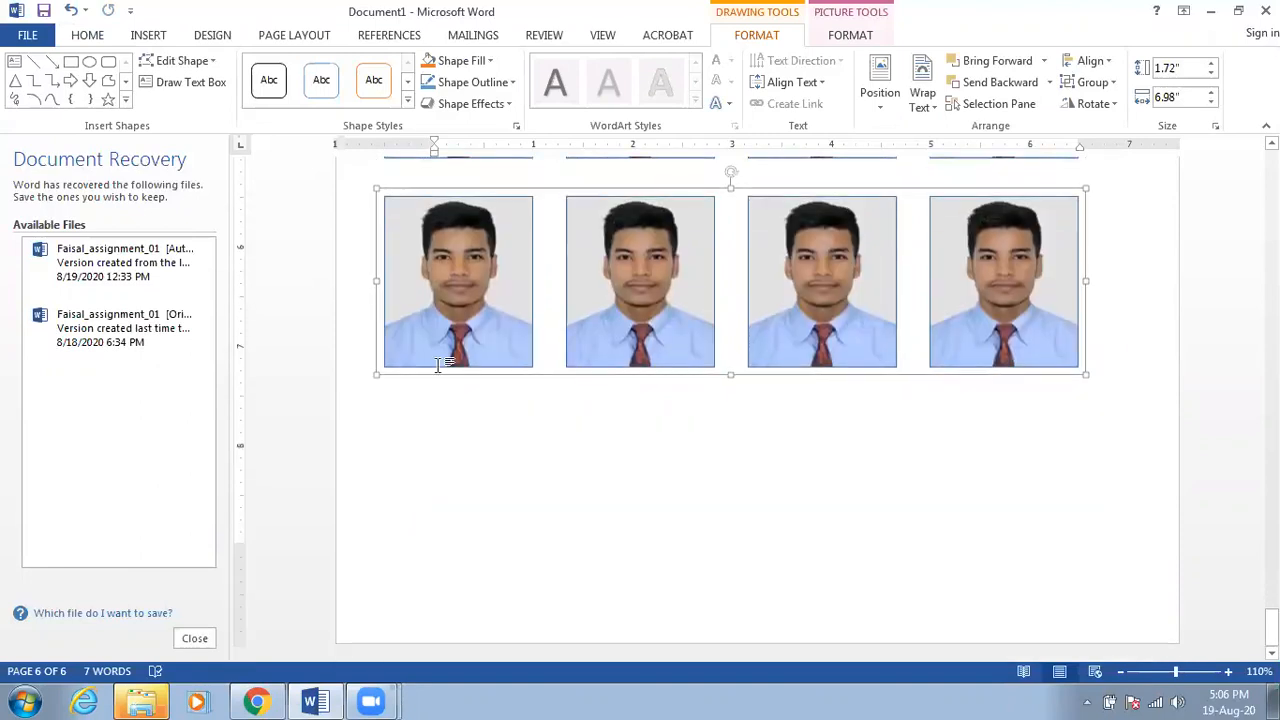
drag(434, 362, 423, 536)
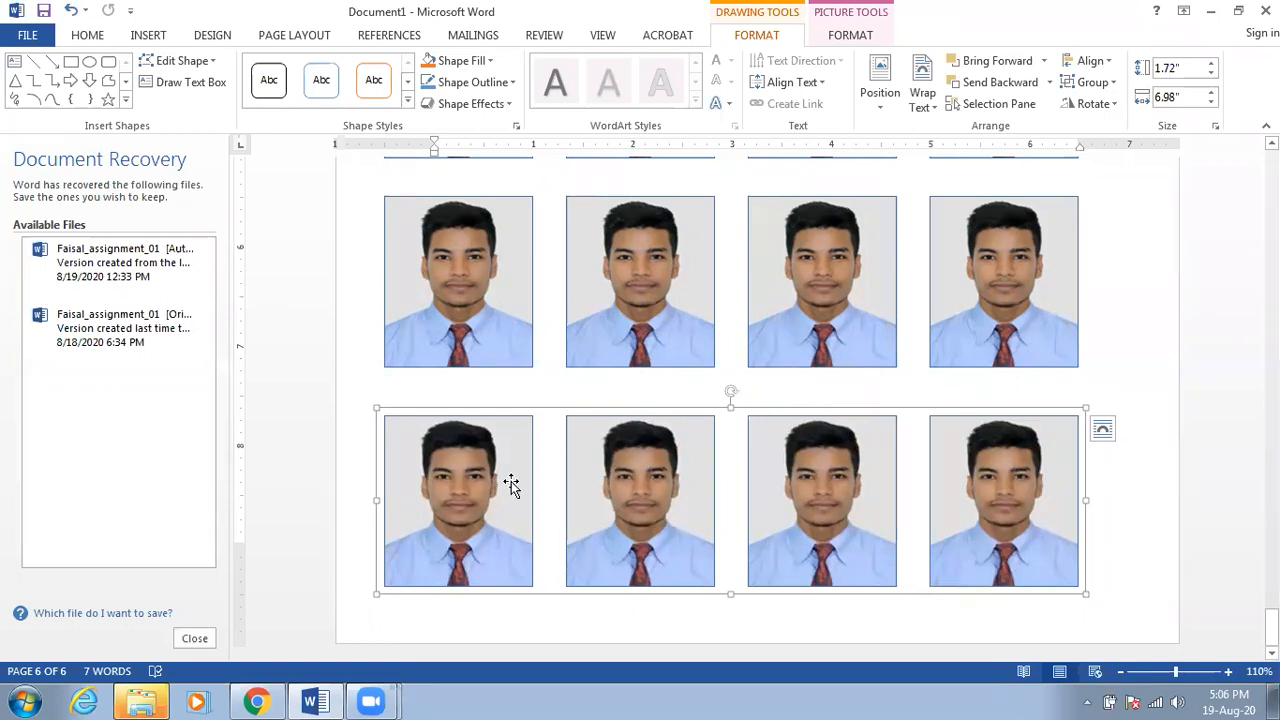
Step: Select all five grouped picture rows, distribute them vertically, and clear the selection
scroll(471, 468, up, 4)
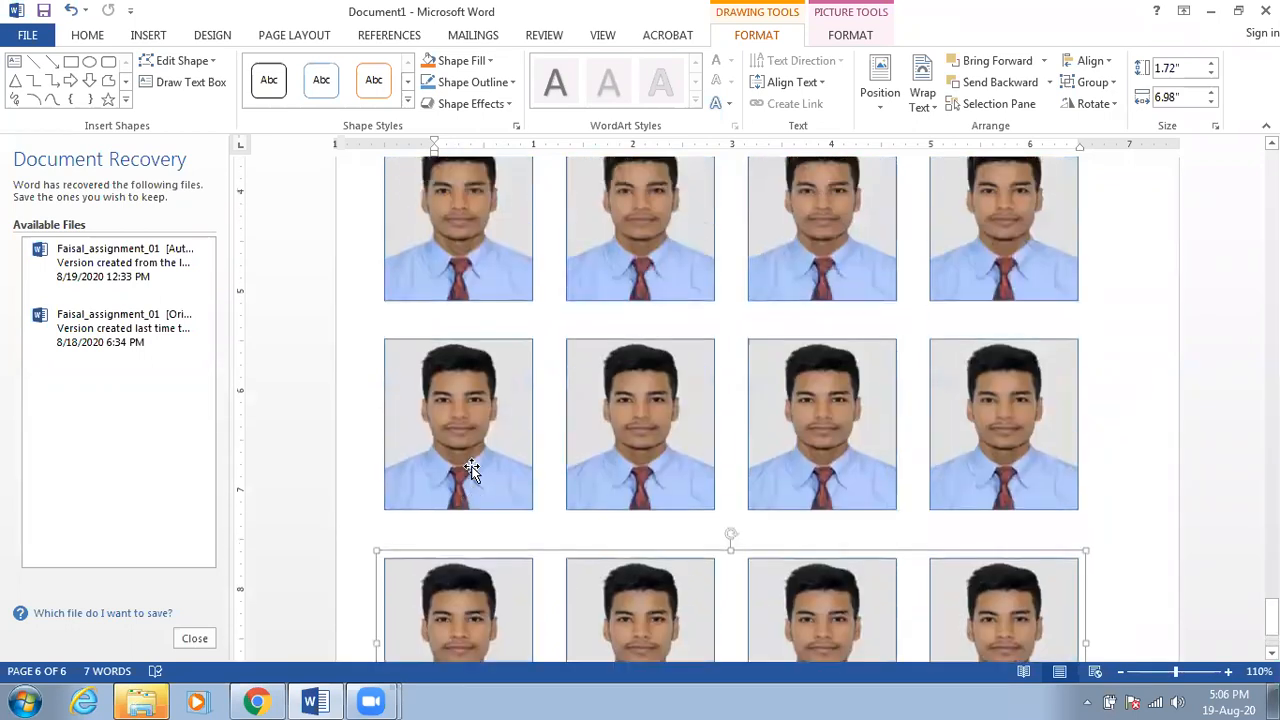
click(468, 440)
shift+click(477, 296)
scroll(476, 388, up, 5)
scroll(476, 388, down, 2)
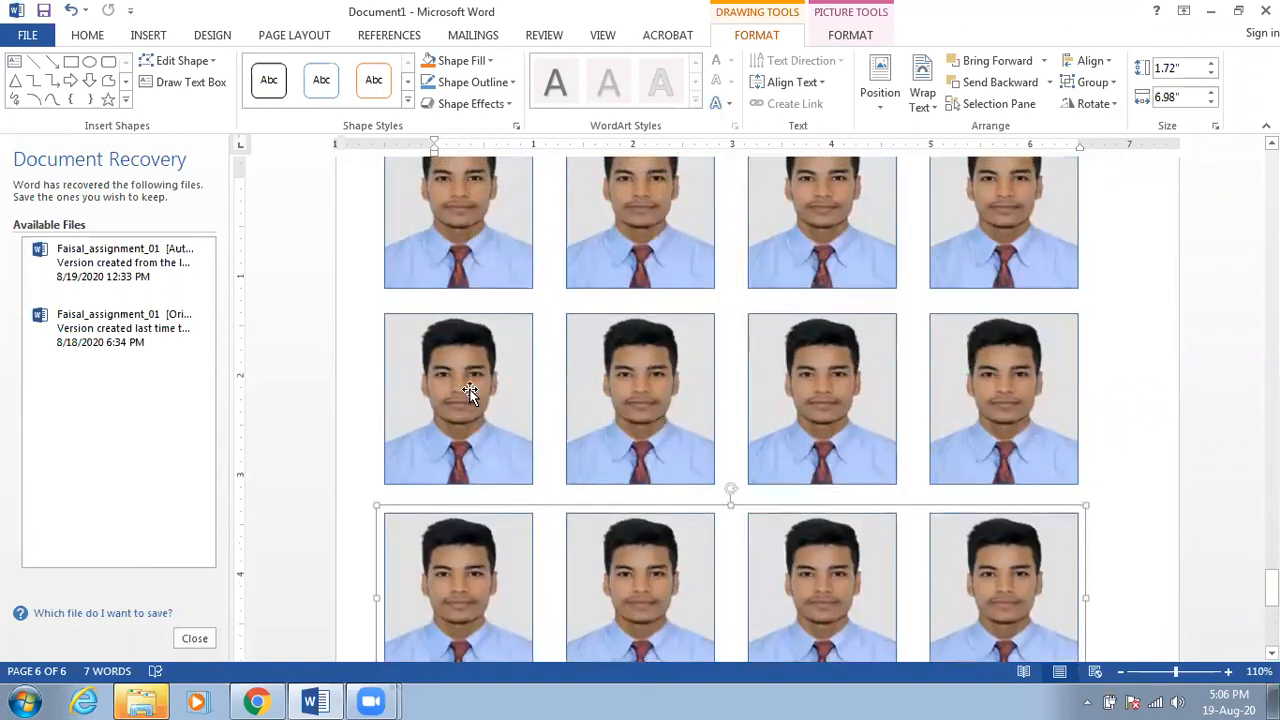
scroll(514, 423, up, 3)
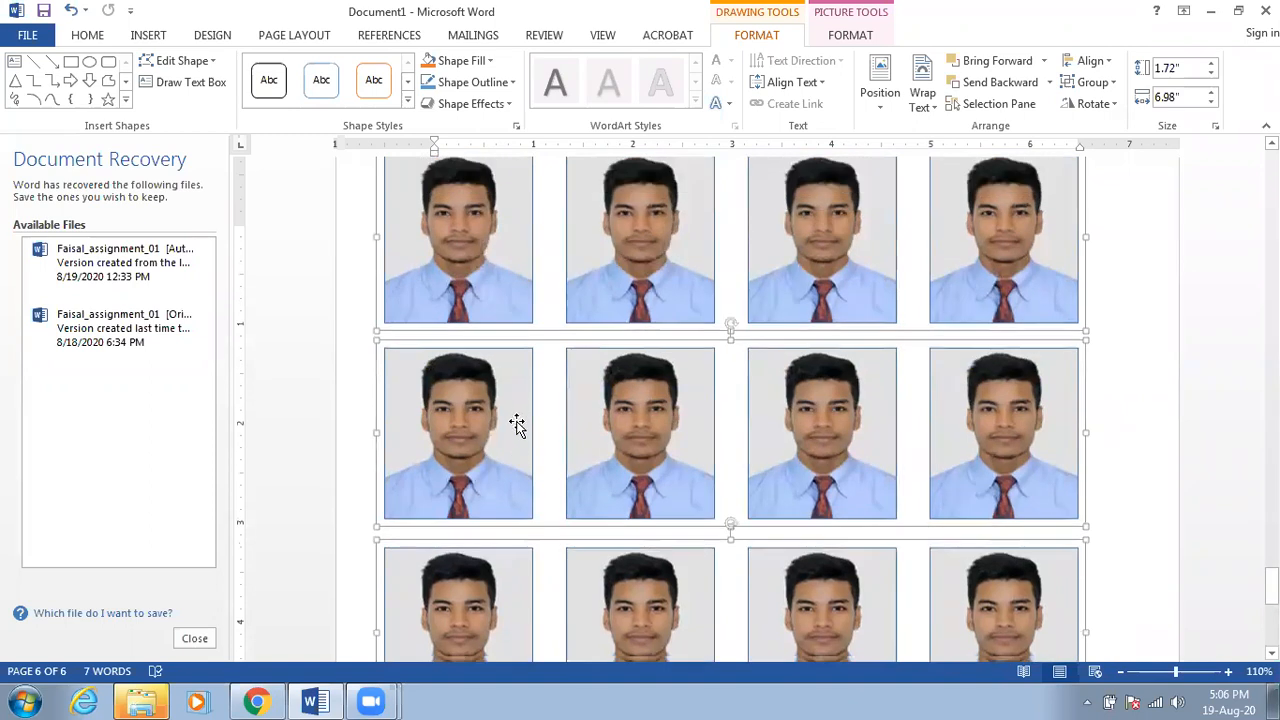
scroll(514, 423, down, 2)
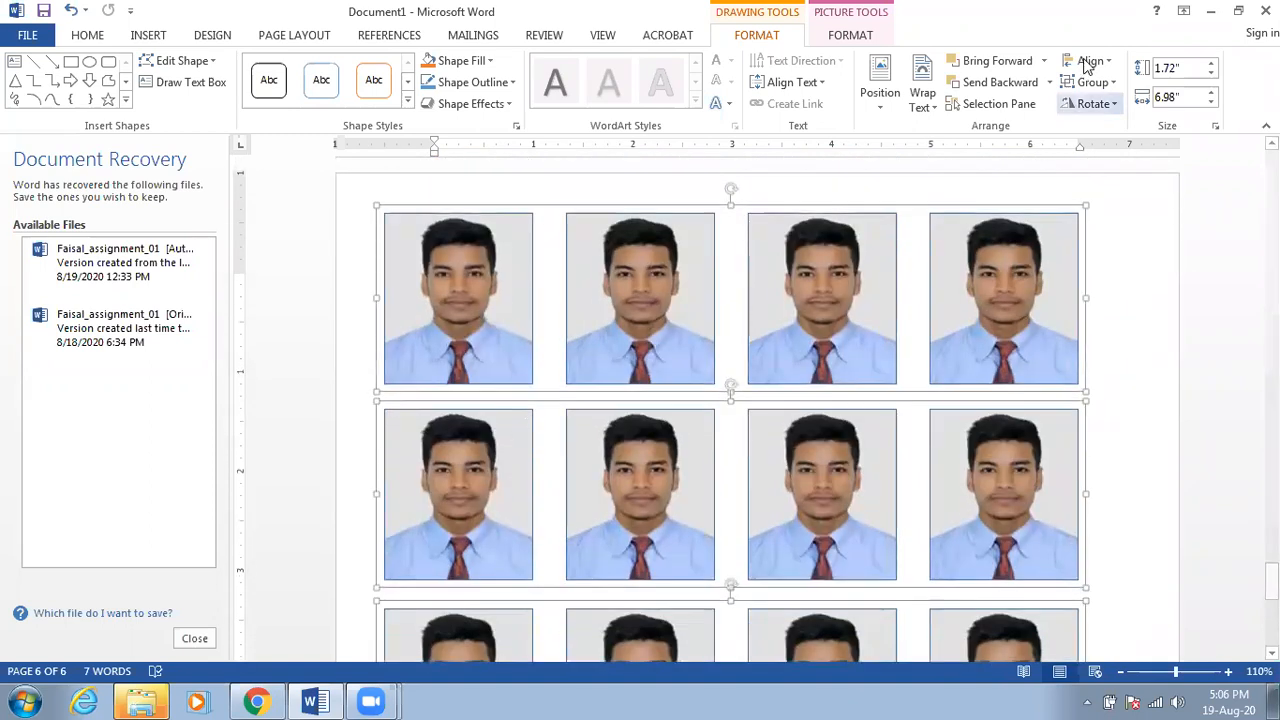
click(1087, 62)
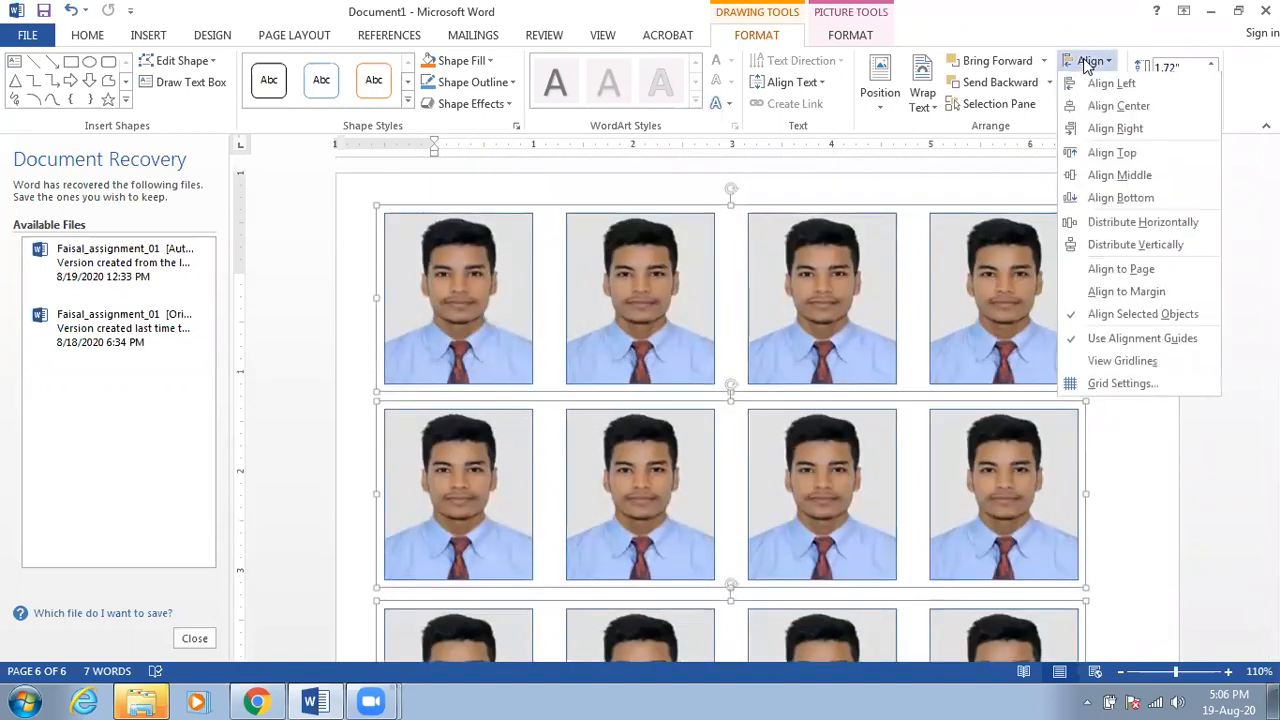
click(1152, 250)
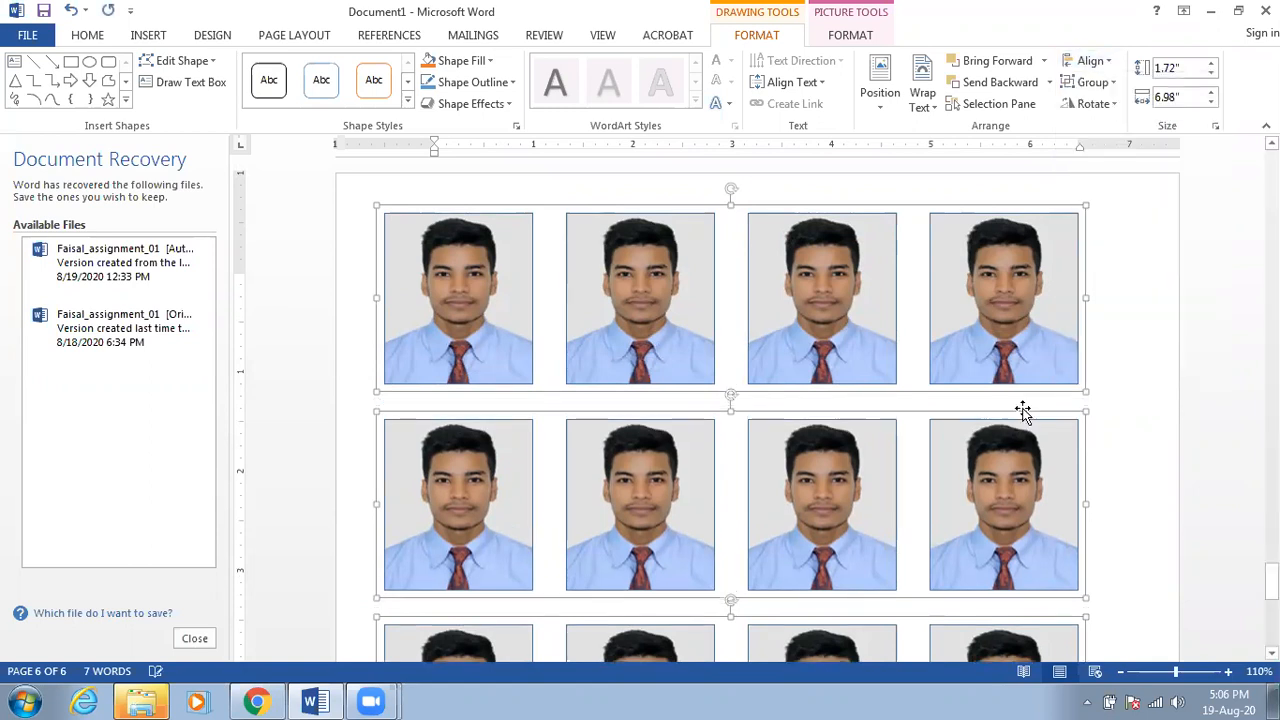
scroll(1018, 418, down, 8)
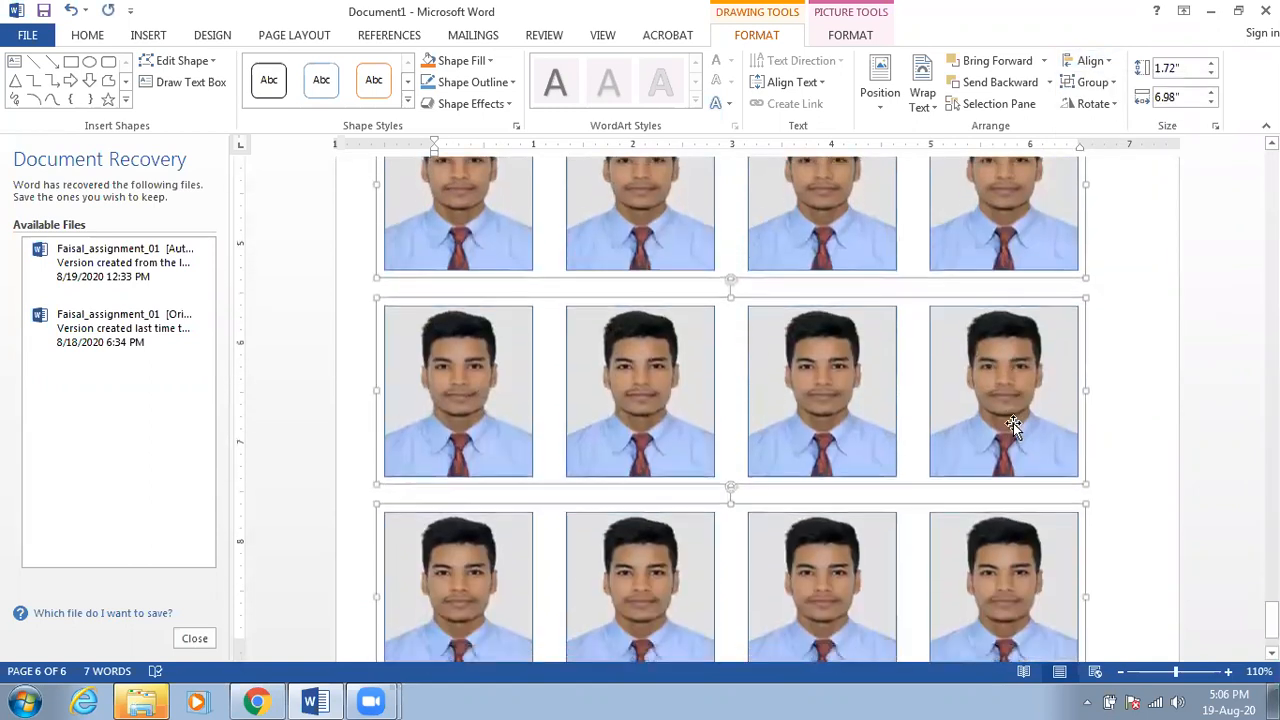
scroll(1012, 425, down, 3)
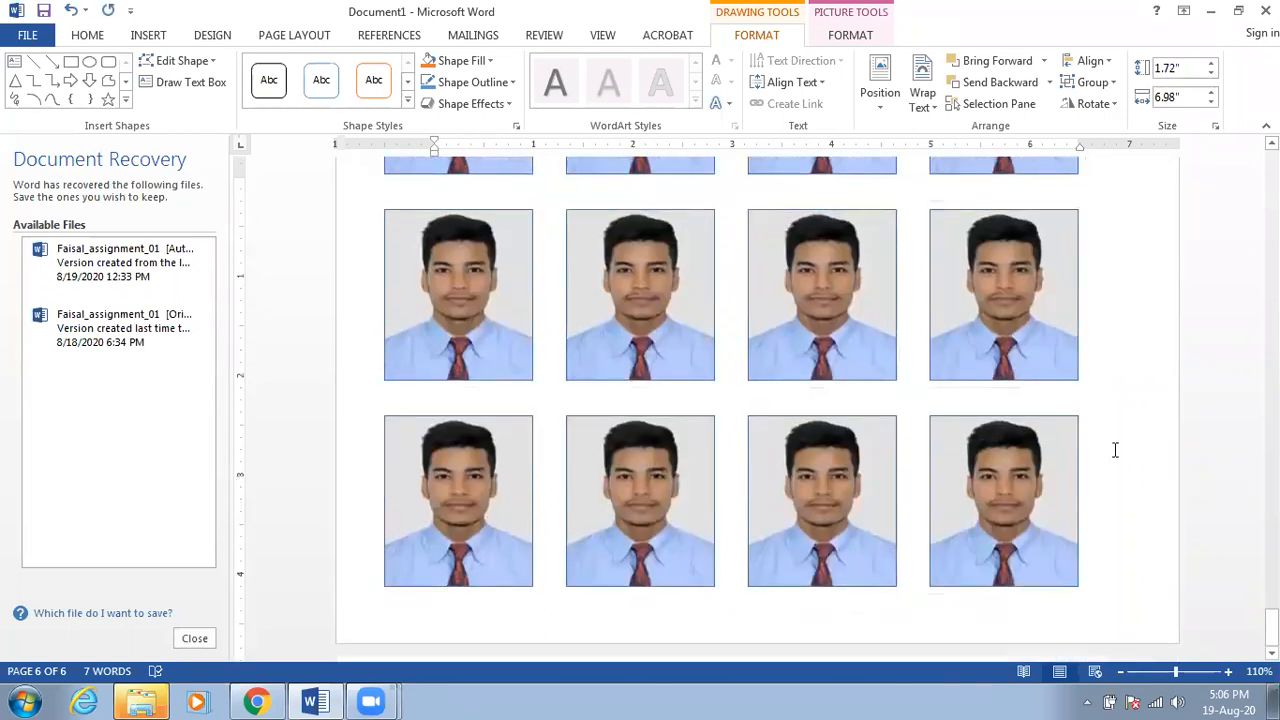
click(1117, 450)
Step: Select all five picture rows on the page together again, from the first row to the last
scroll(966, 466, up, 10)
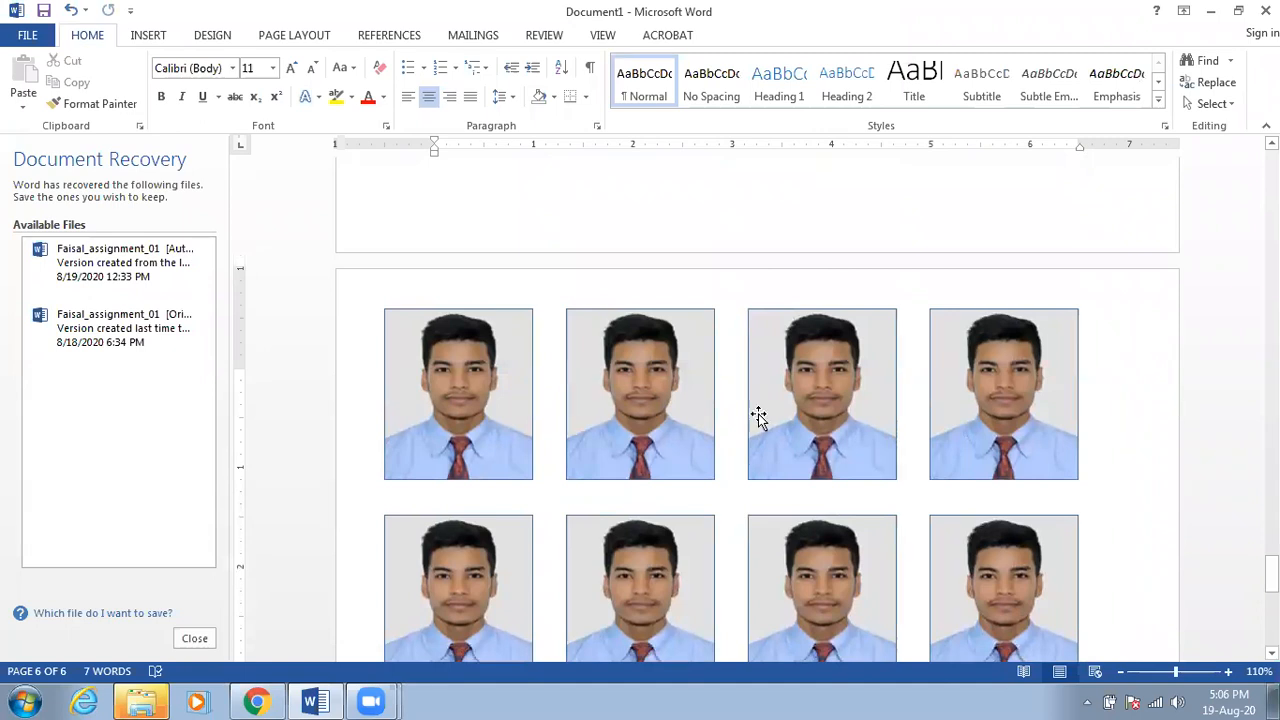
click(634, 403)
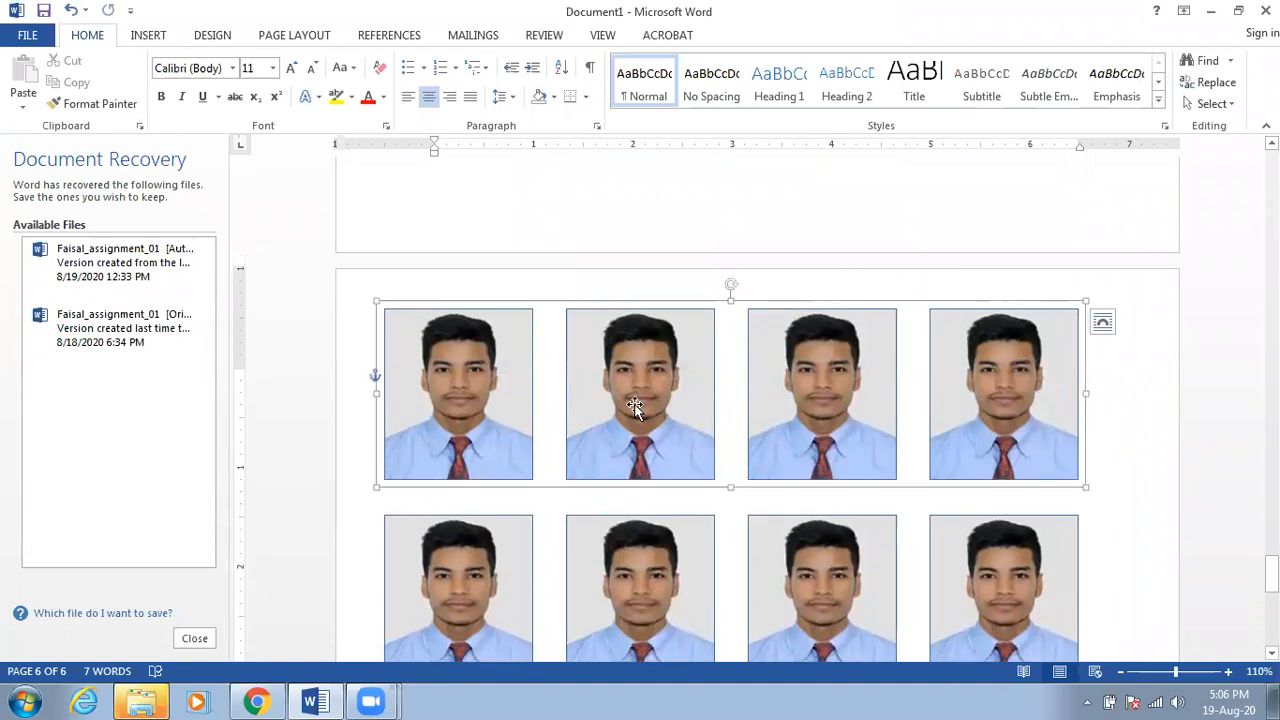
scroll(628, 420, down, 2)
shift+click(626, 443)
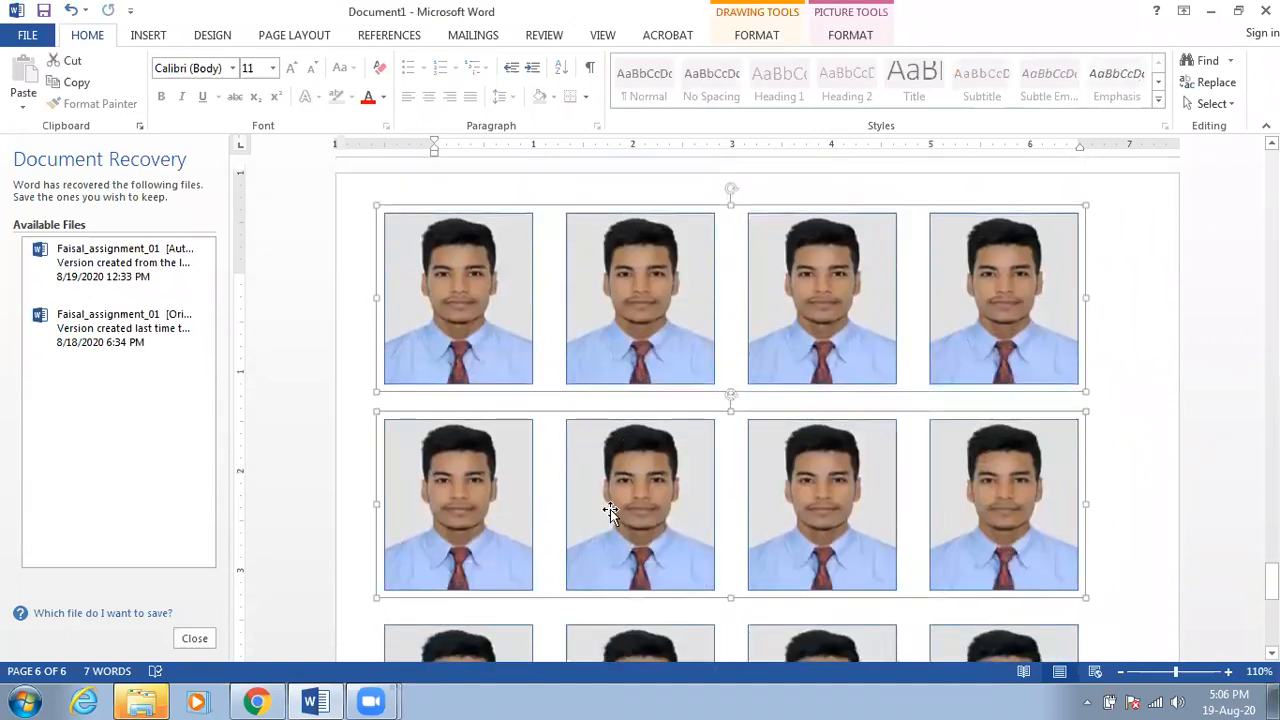
scroll(626, 583, down, 1)
scroll(627, 584, down, 4)
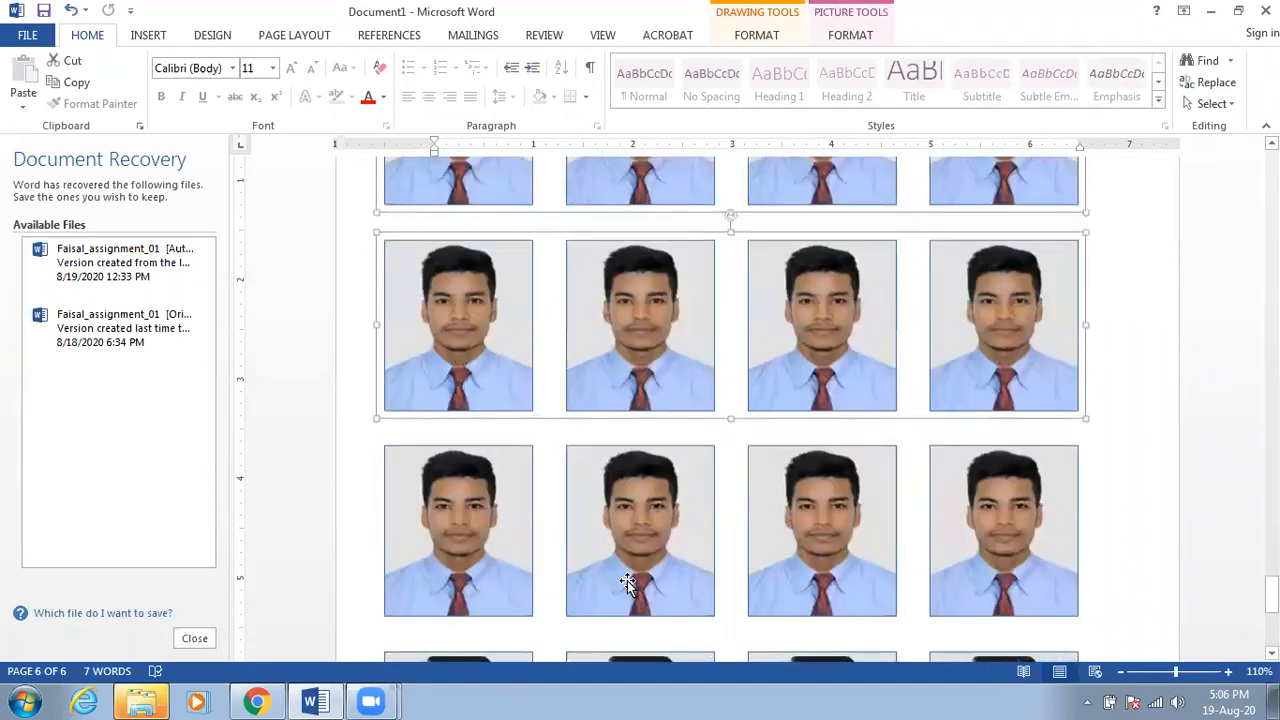
shift+click(648, 525)
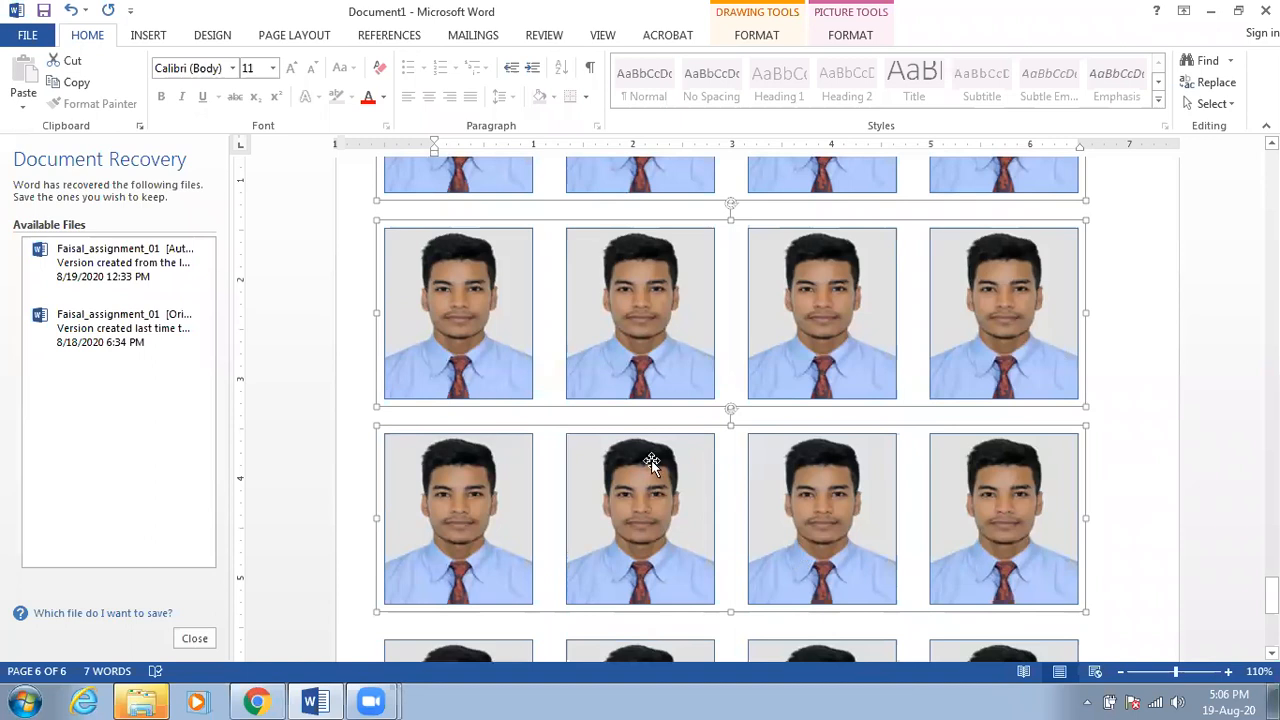
scroll(652, 452, down, 2)
scroll(648, 594, down, 3)
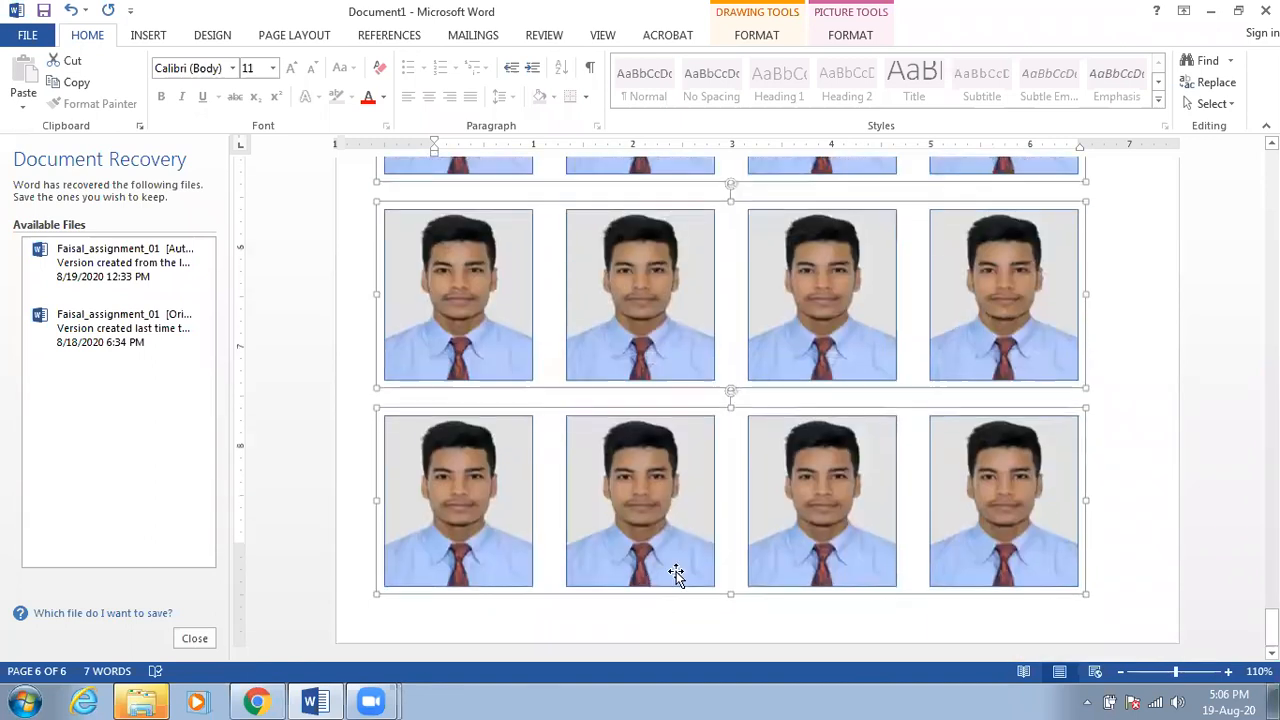
scroll(1000, 195, up, 5)
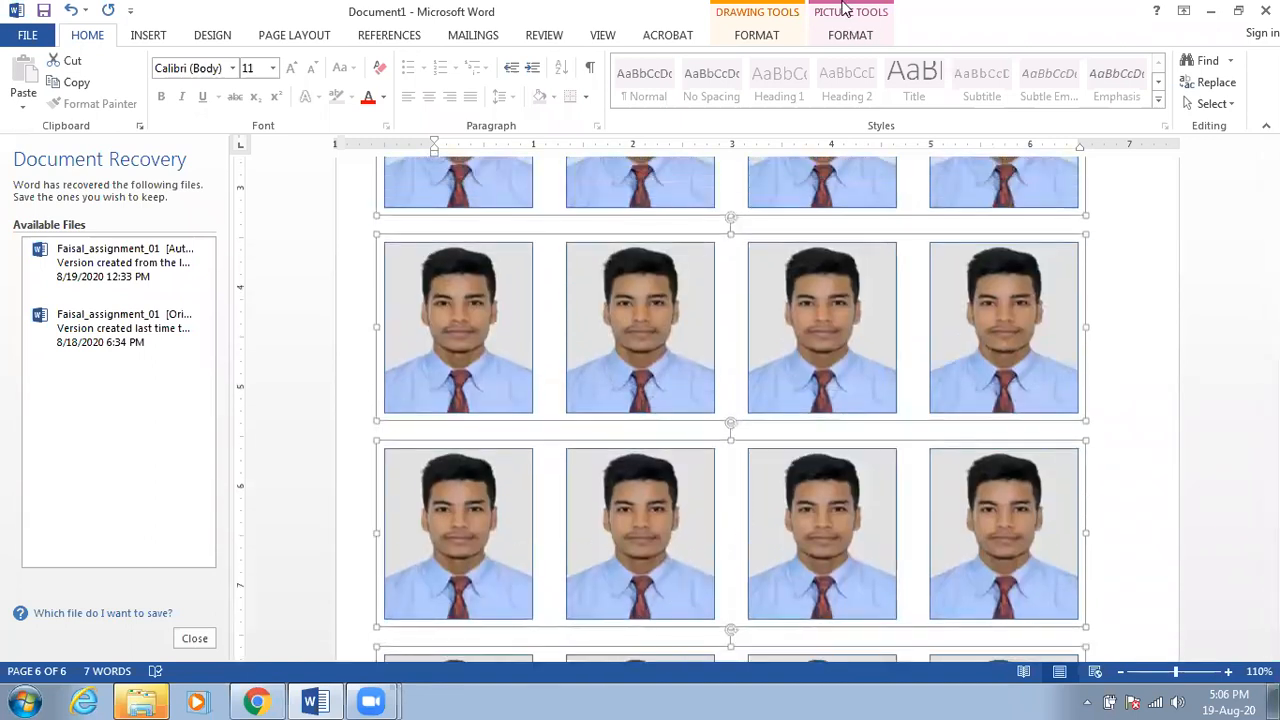
Step: Try Align Middle on the five selected picture rows relative to one another, and undo it
click(849, 35)
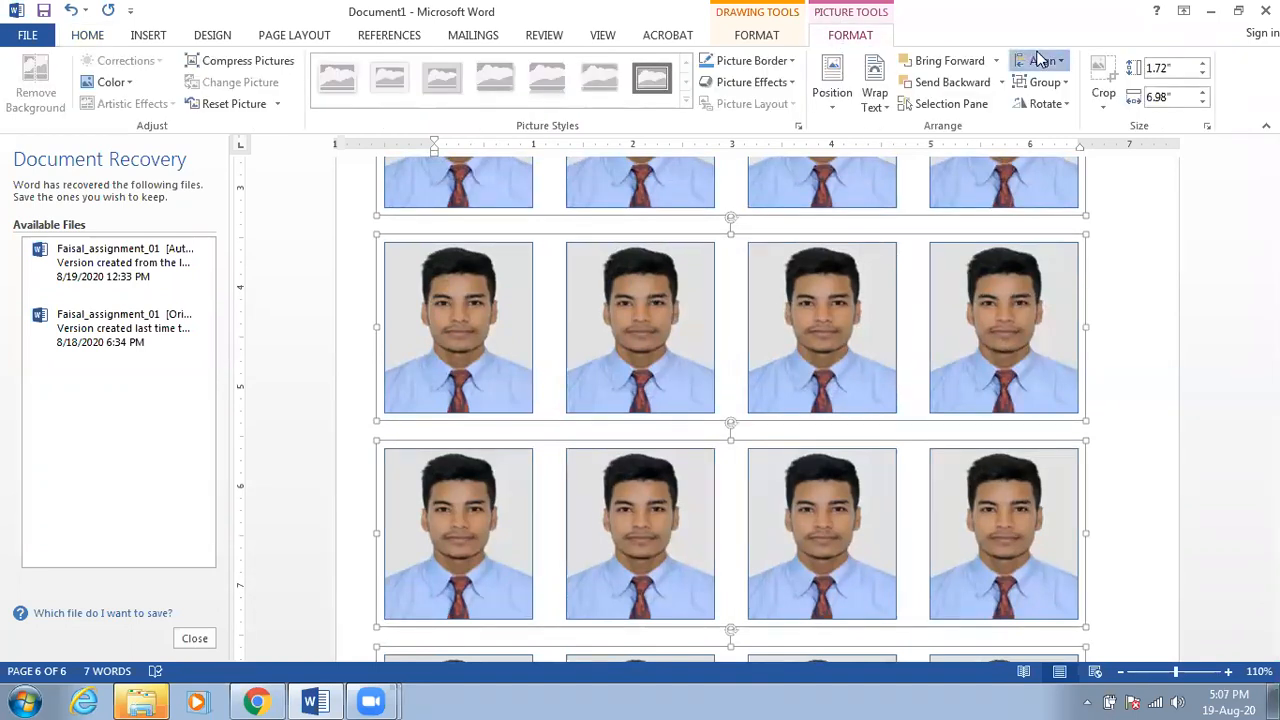
click(1040, 60)
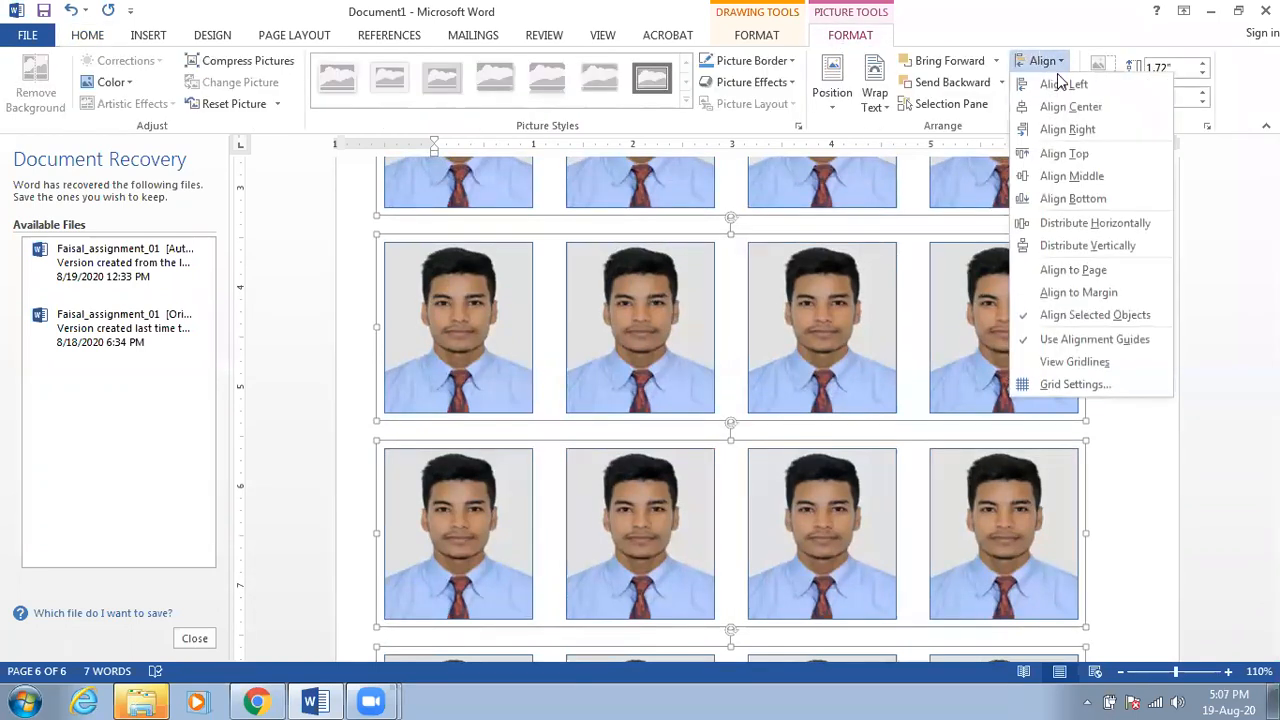
click(1085, 180)
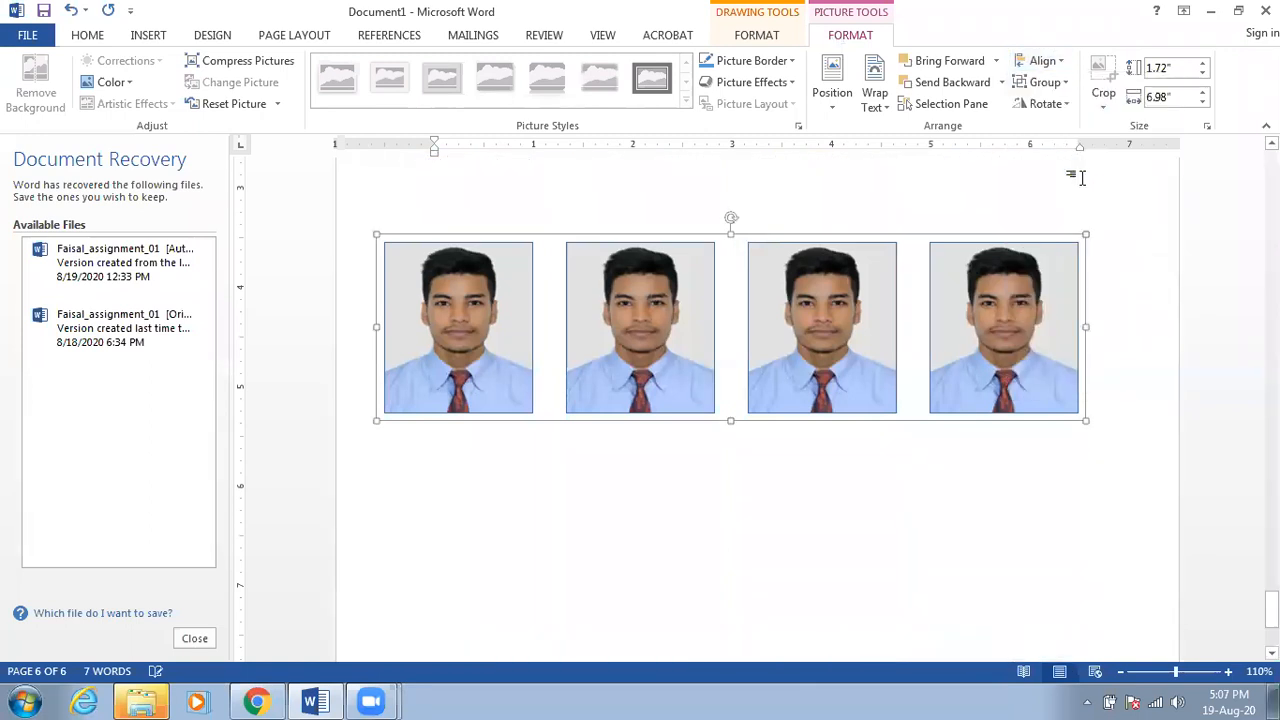
scroll(975, 331, up, 3)
scroll(975, 331, up, 3)
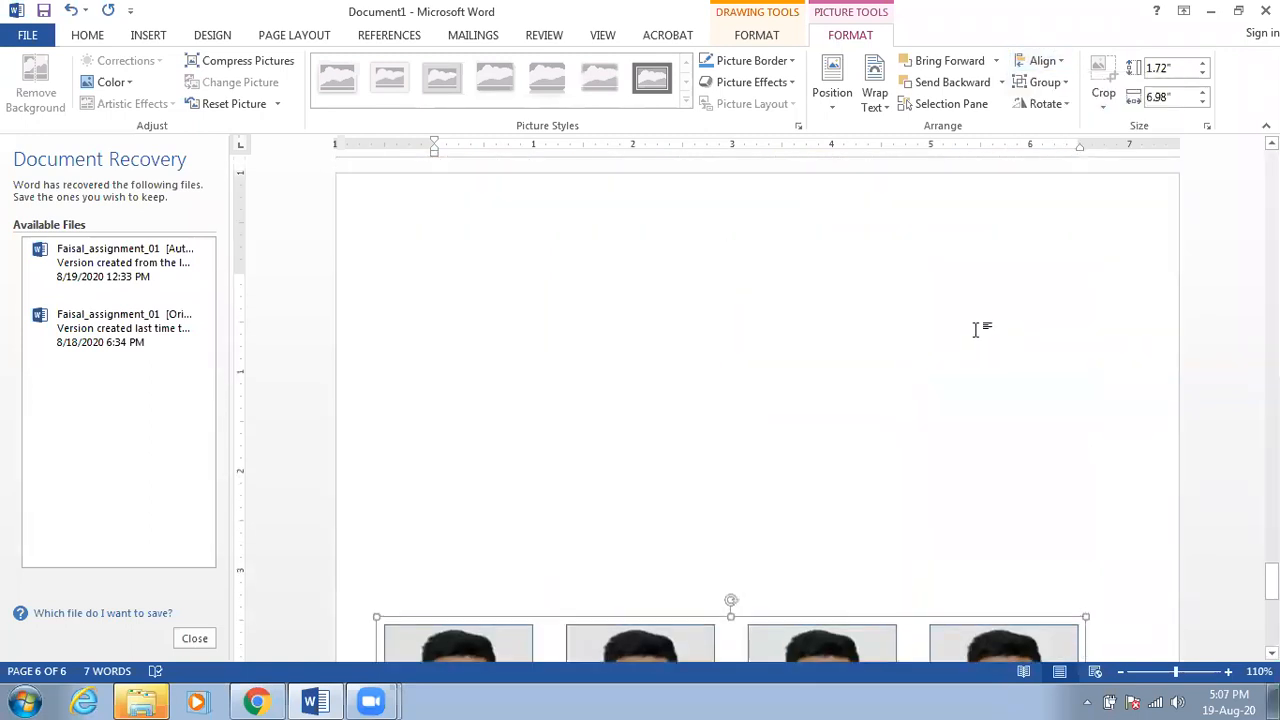
scroll(975, 322, down, 4)
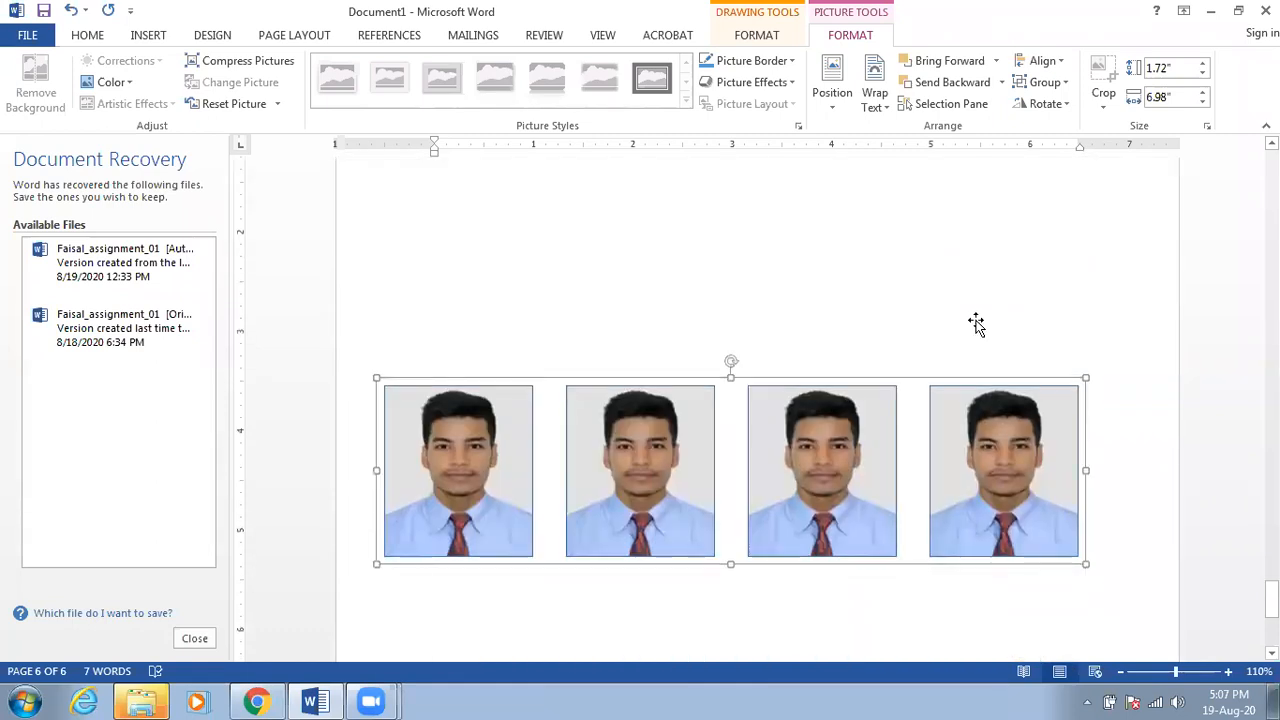
key(ctrl+z)
Step: Group the five picture rows into one object and apply Align Middle relative to the margins
scroll(906, 404, up, 5)
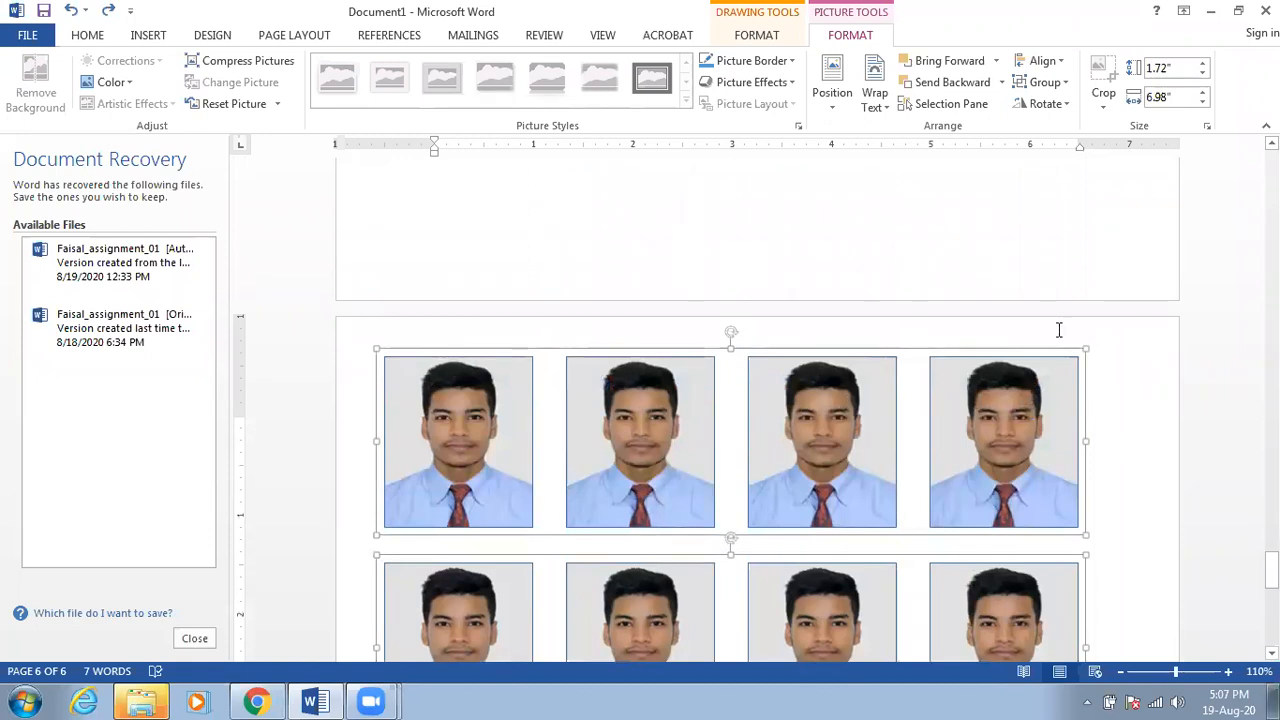
click(1042, 83)
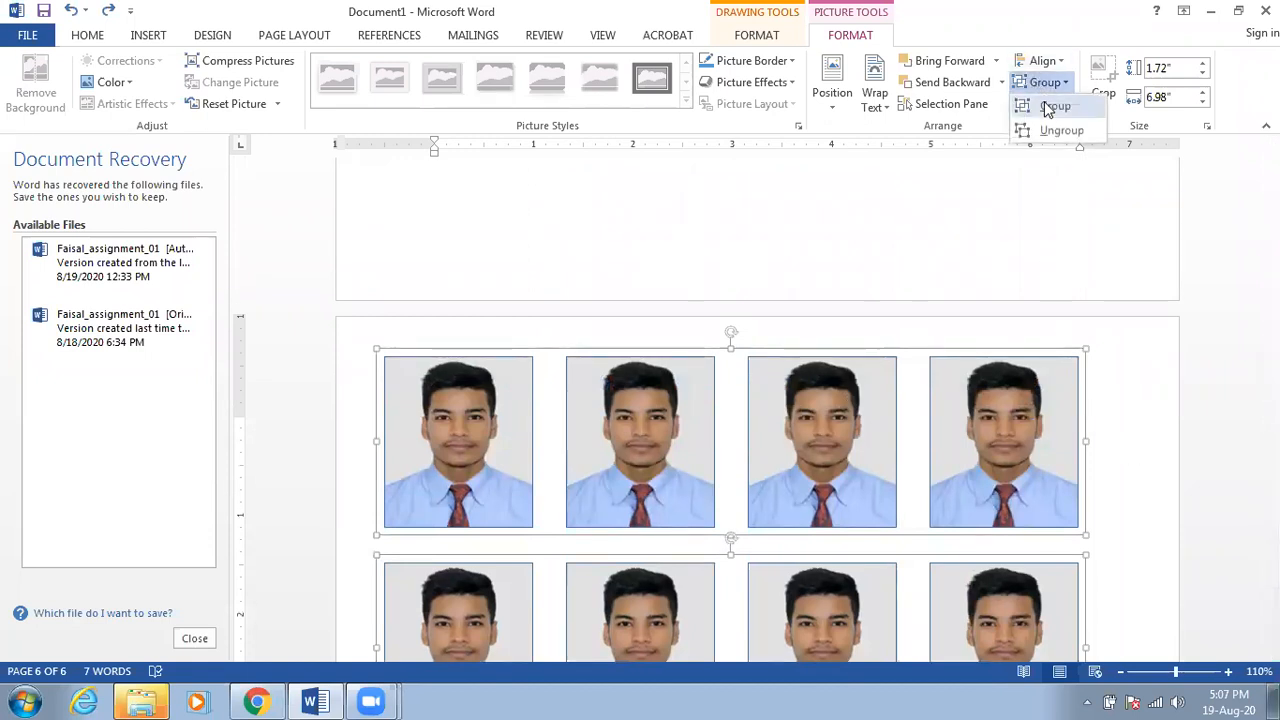
click(1050, 107)
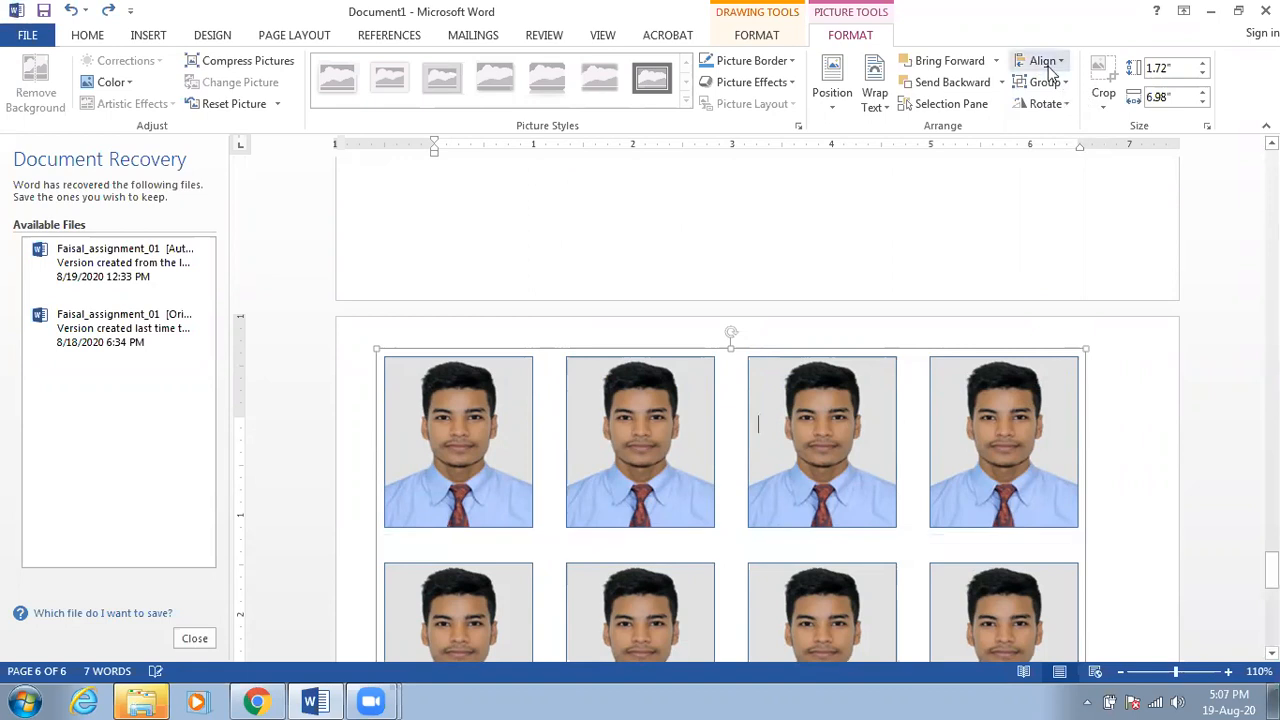
click(1042, 61)
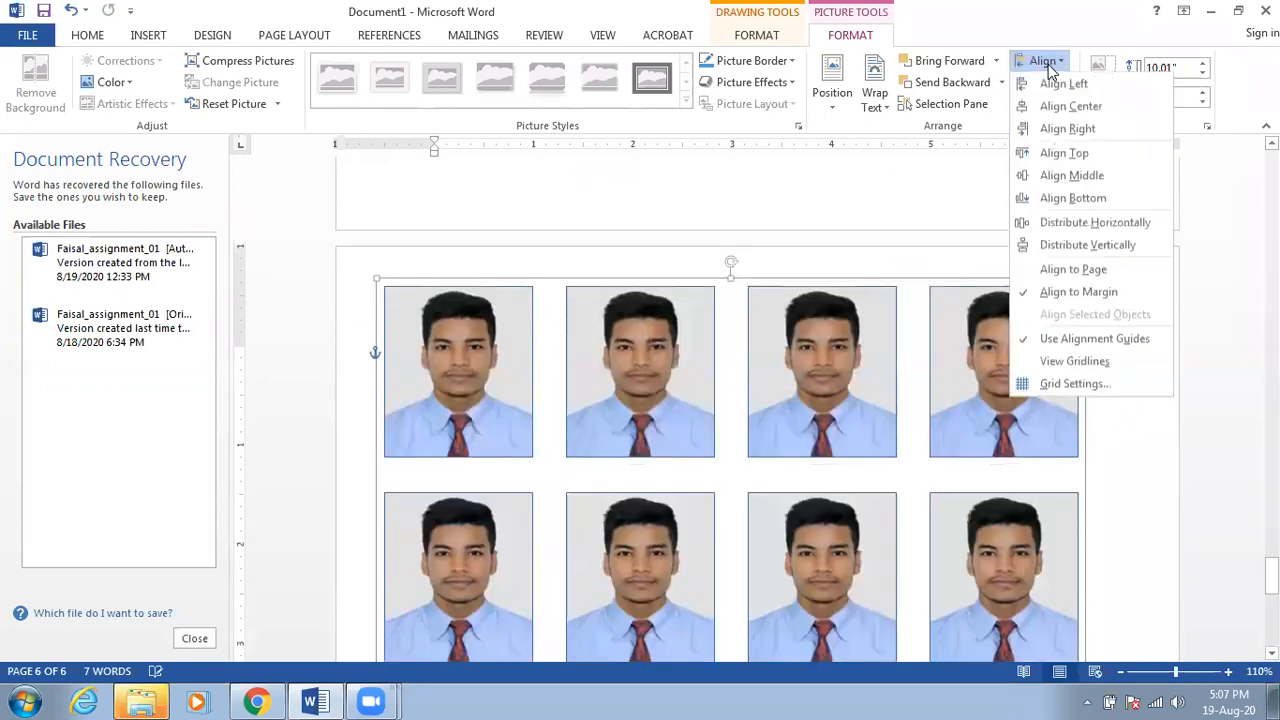
click(1058, 180)
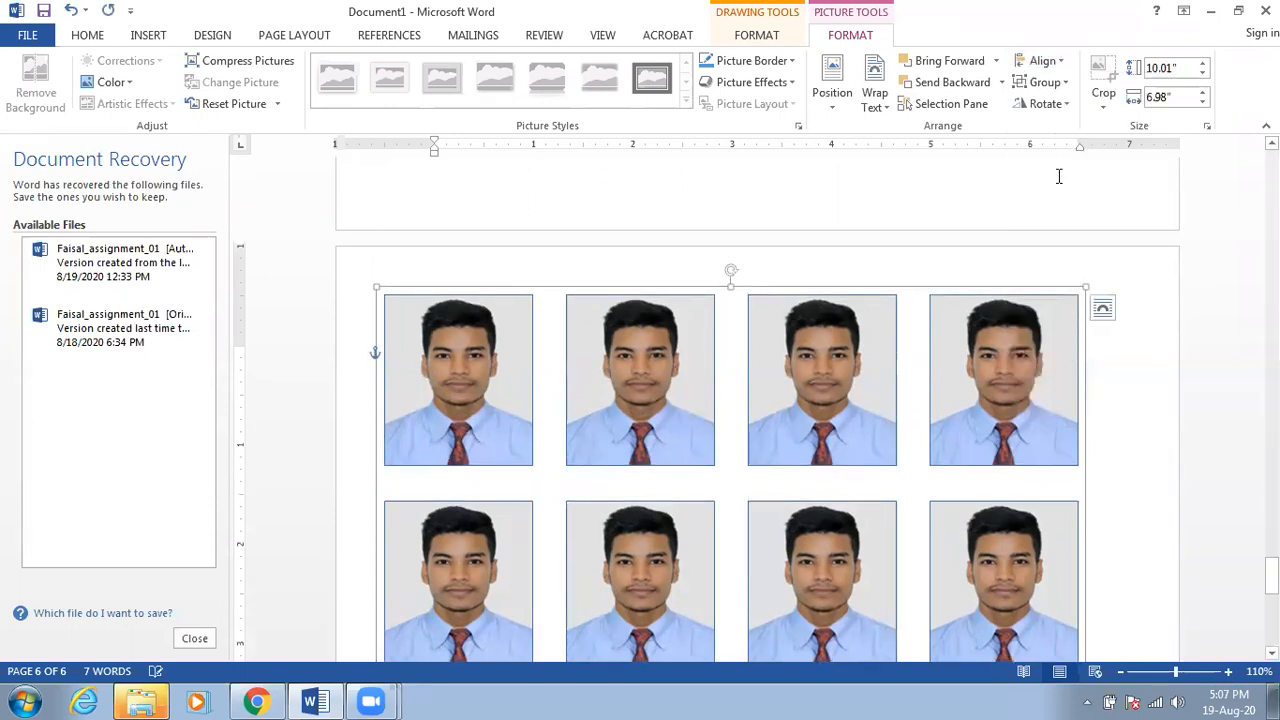
Step: Reapply Align Middle to the grouped block of five picture rows, relative to the margins
click(1062, 86)
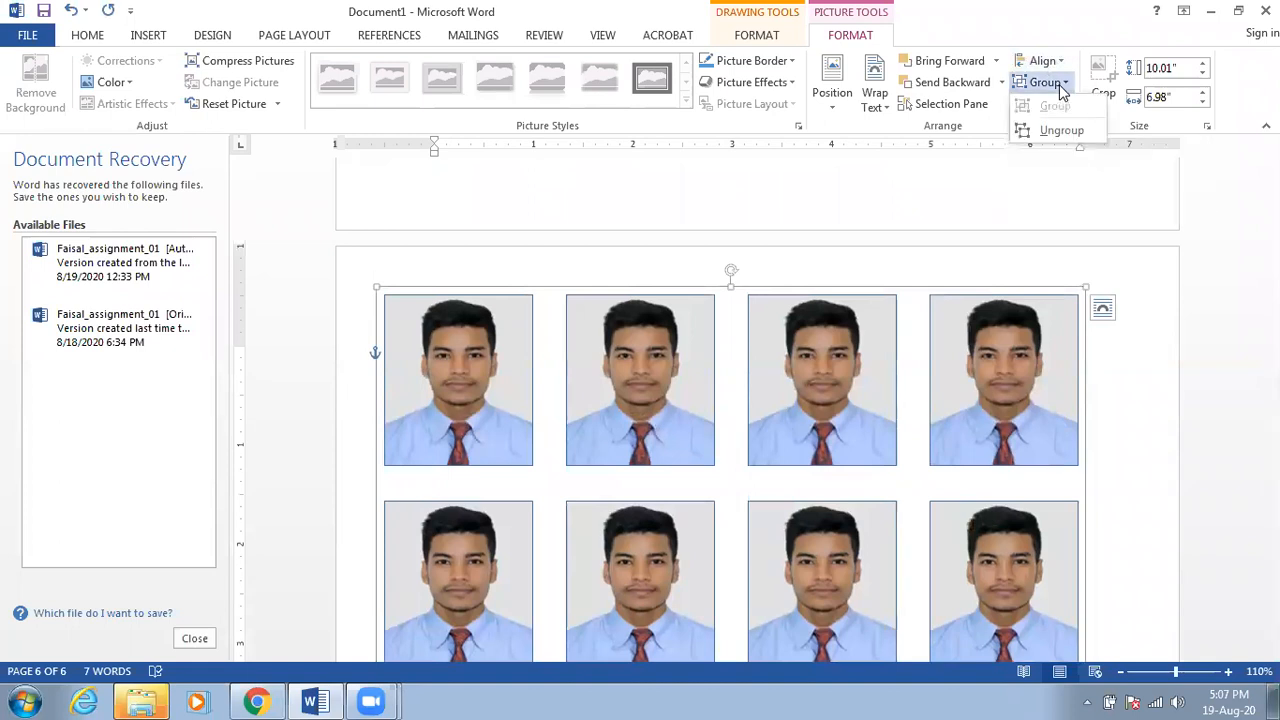
click(1045, 64)
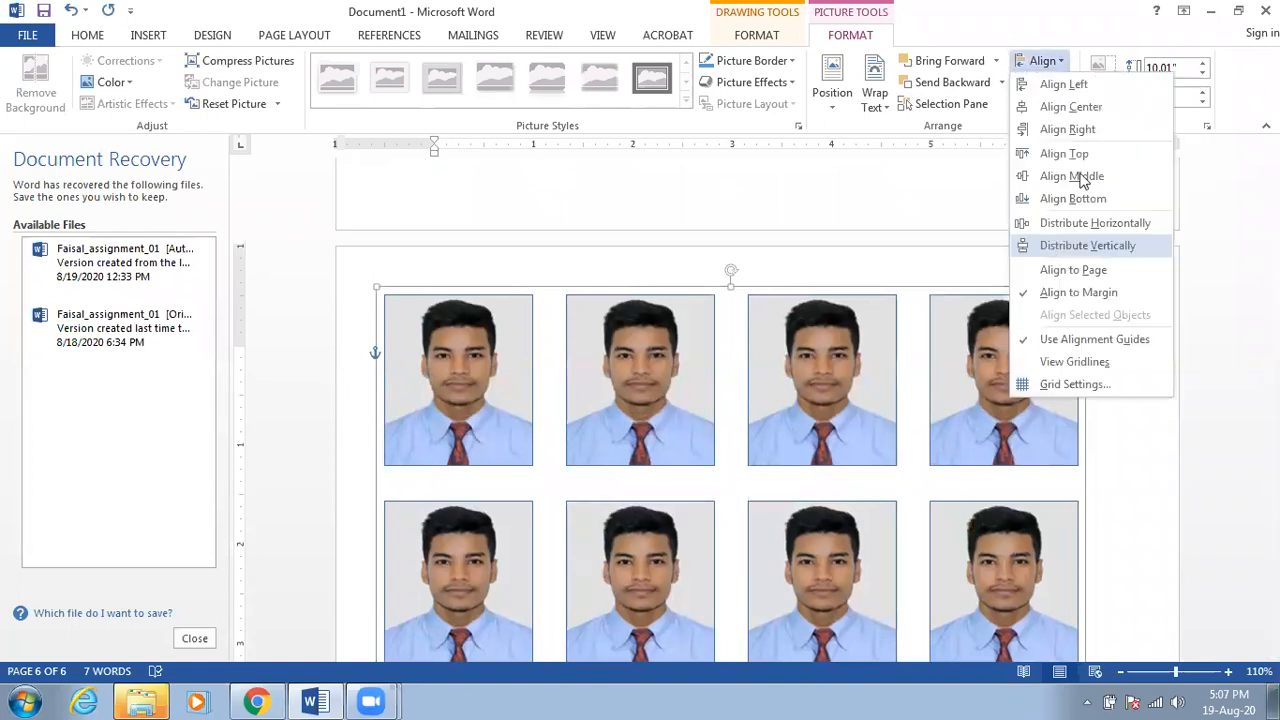
click(1080, 178)
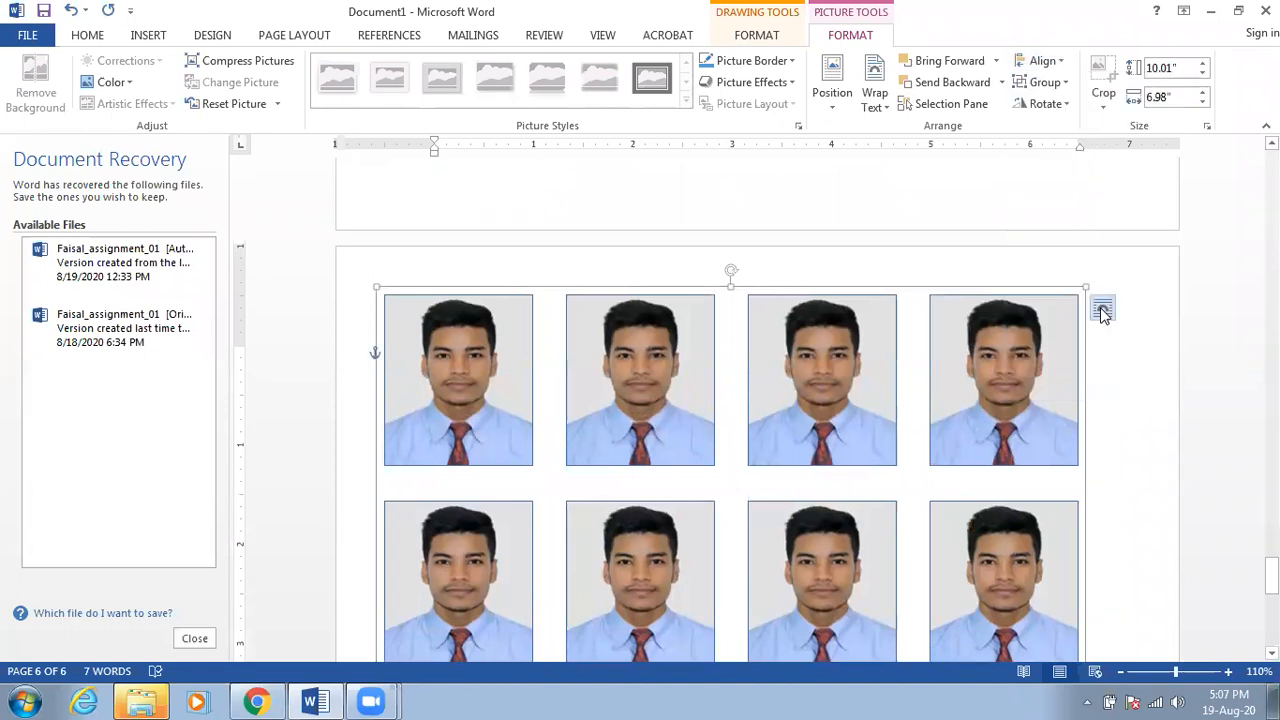
Step: Try shifting the third picture of the first row sideways within the group, and undo the move
click(806, 387)
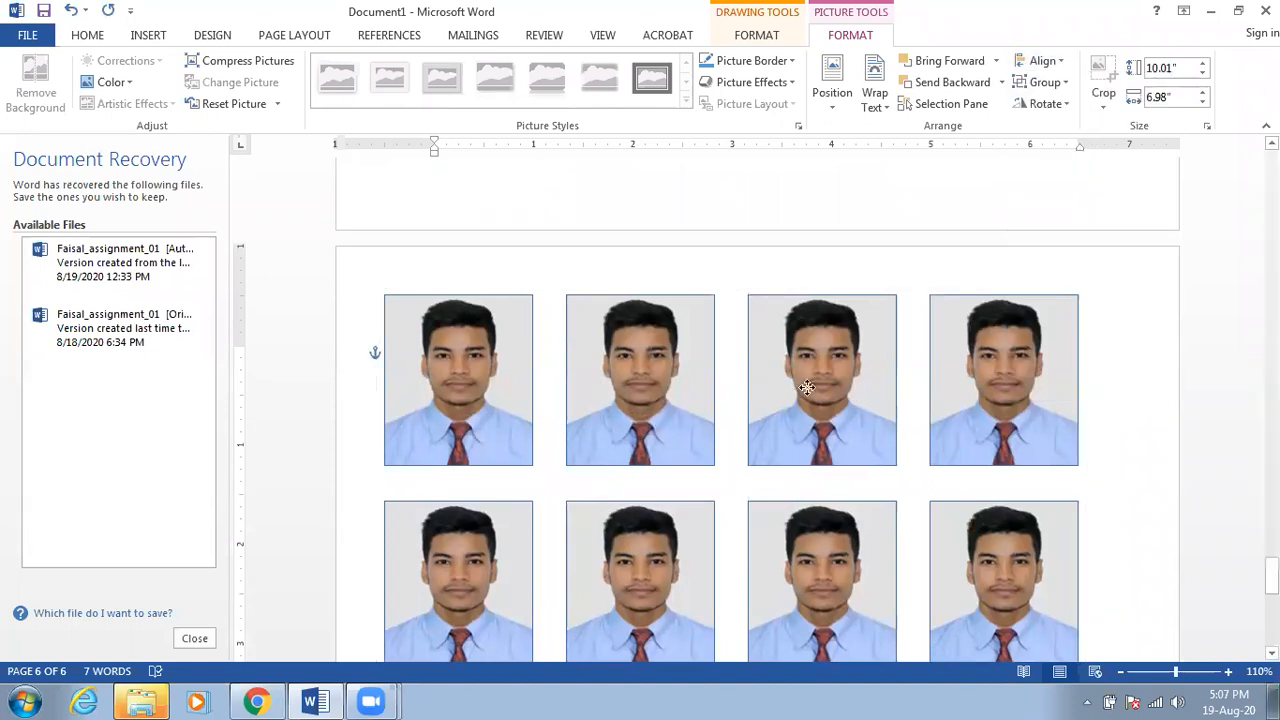
click(807, 387)
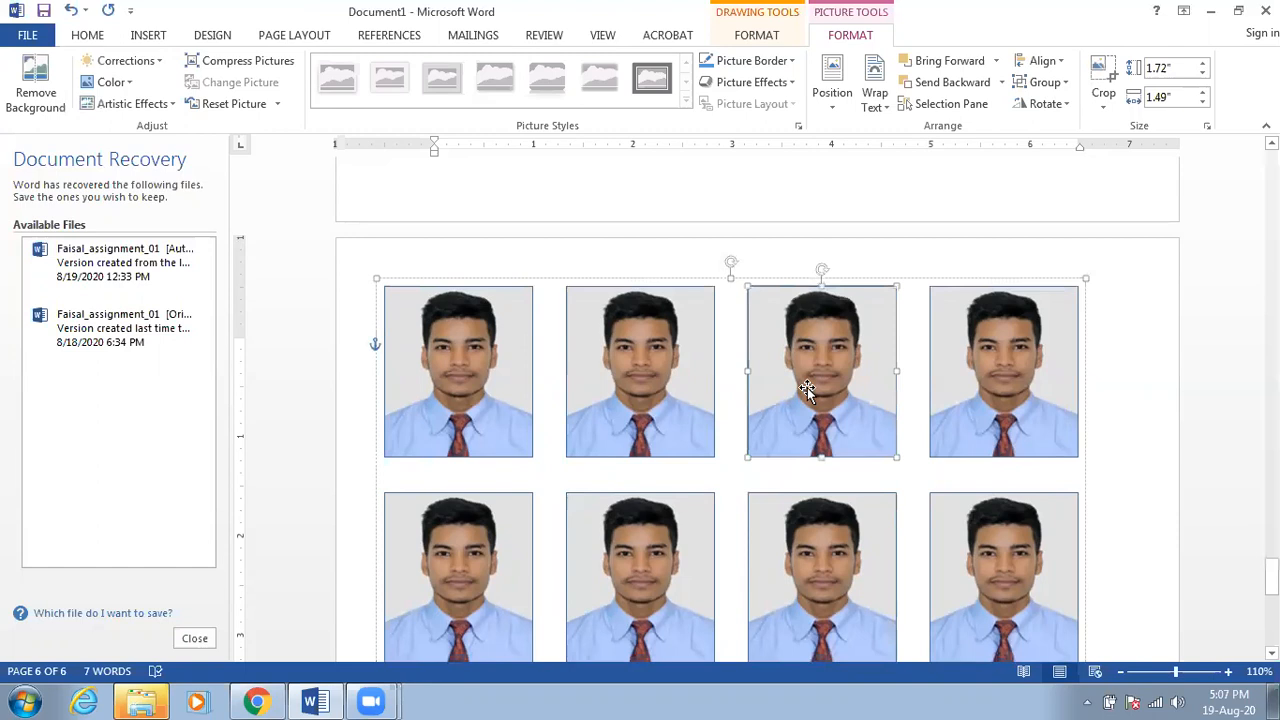
drag(777, 400, 807, 400)
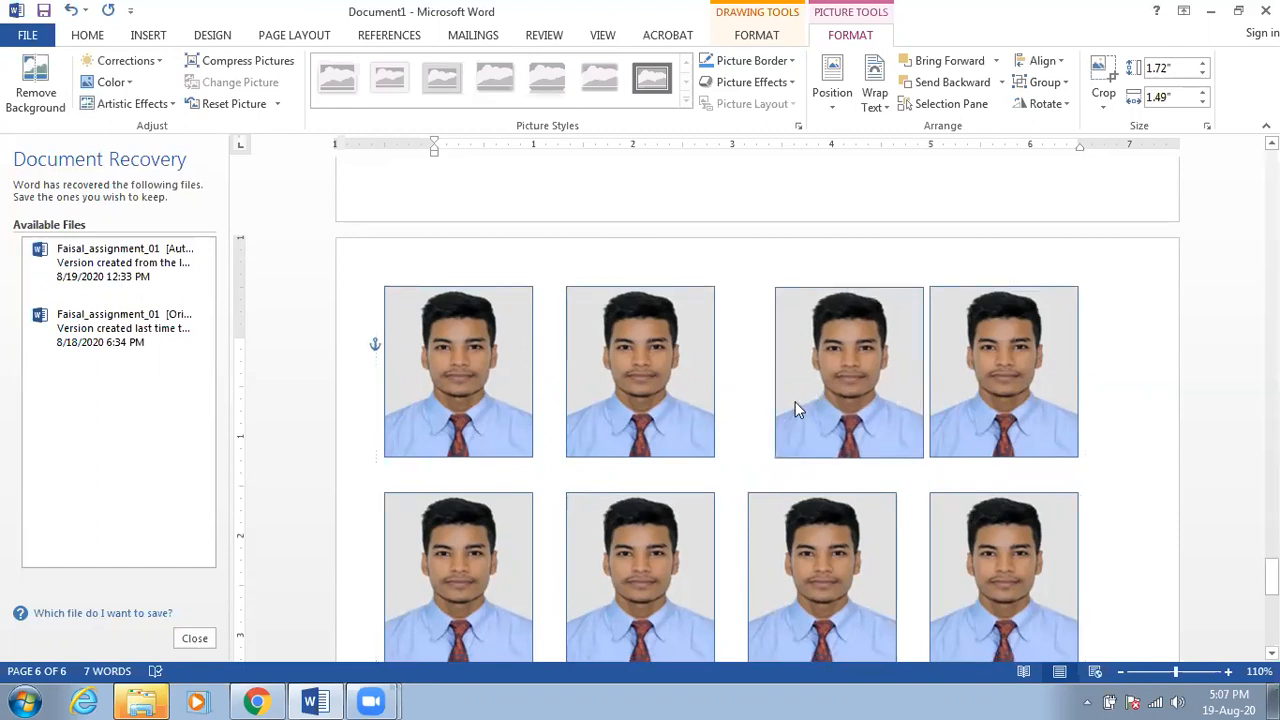
key(ctrl+z)
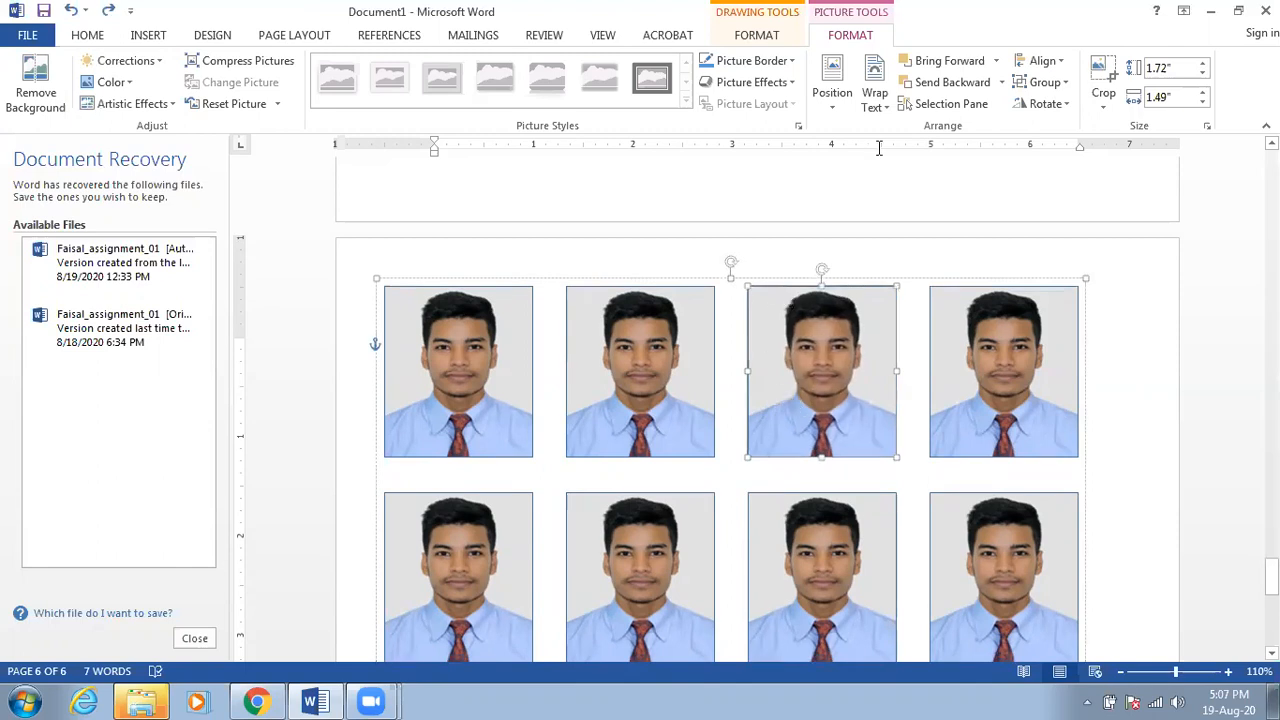
Step: Ungroup and regroup the five picture rows, and apply Align Center to the group relative to the margins
click(1045, 82)
click(1036, 128)
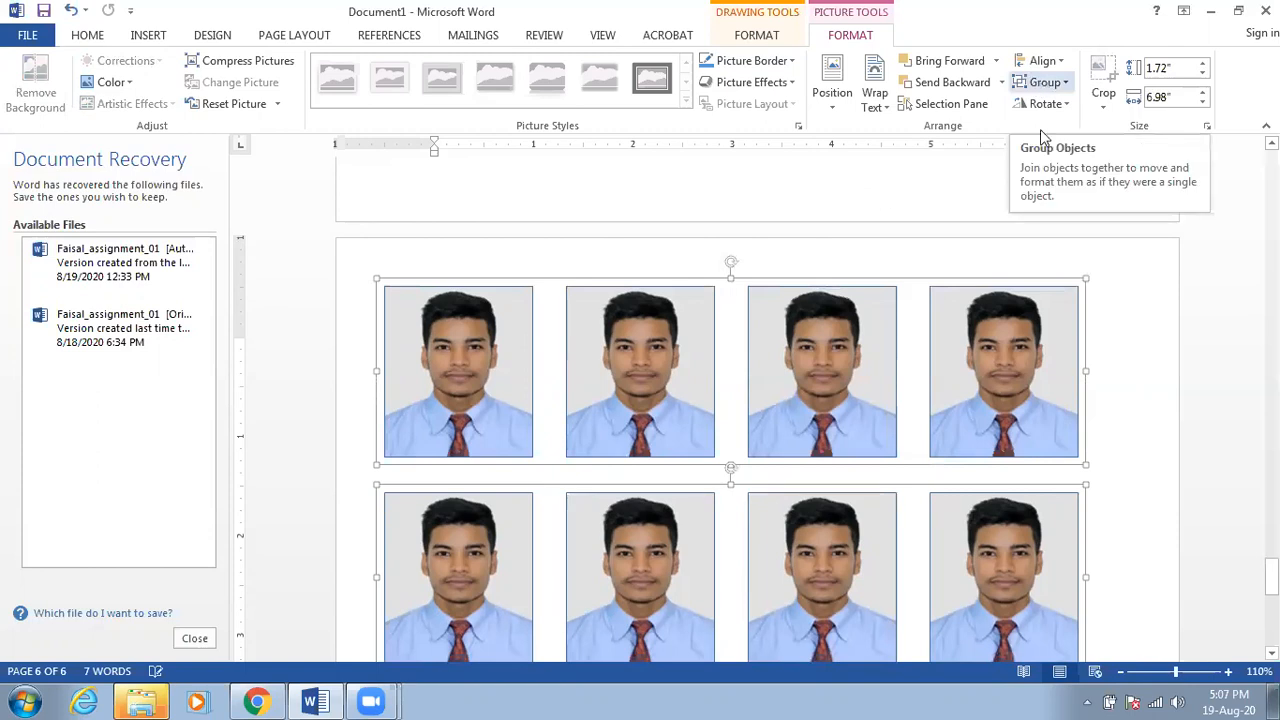
click(1064, 82)
click(1057, 107)
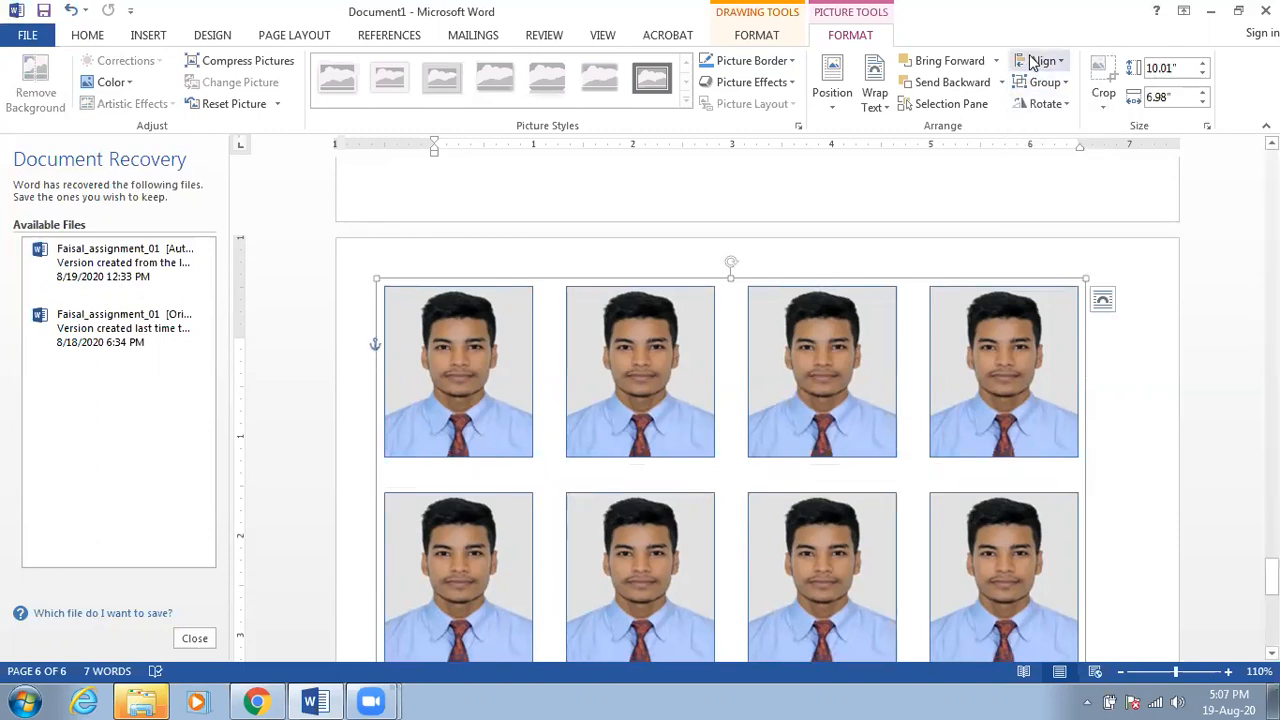
click(1036, 61)
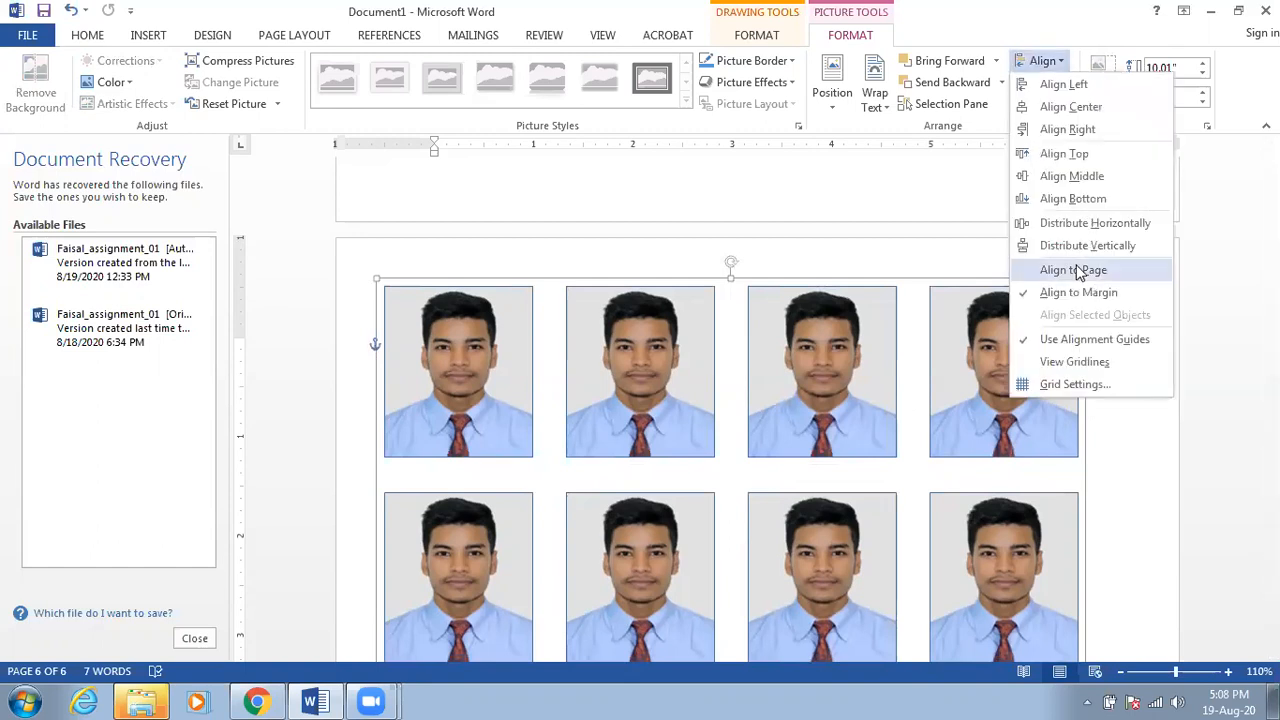
click(1096, 111)
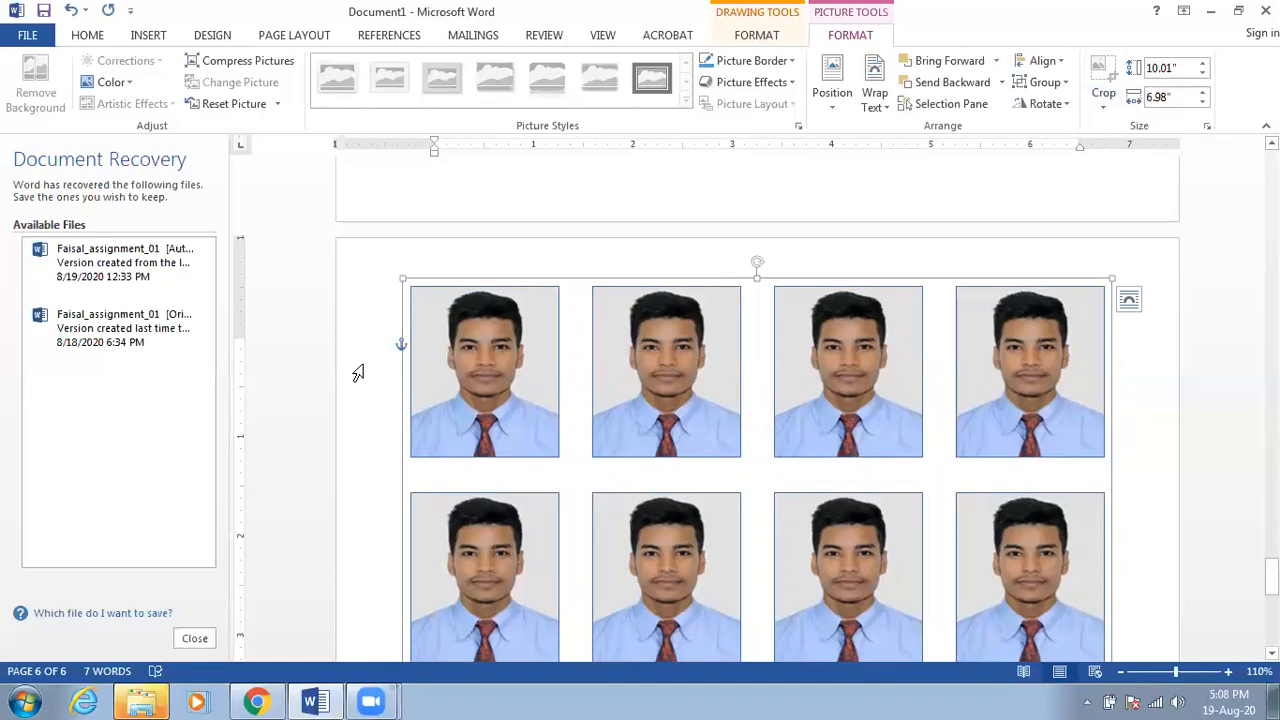
Step: Check the photo page's layout in the print preview and return to the document
click(17, 38)
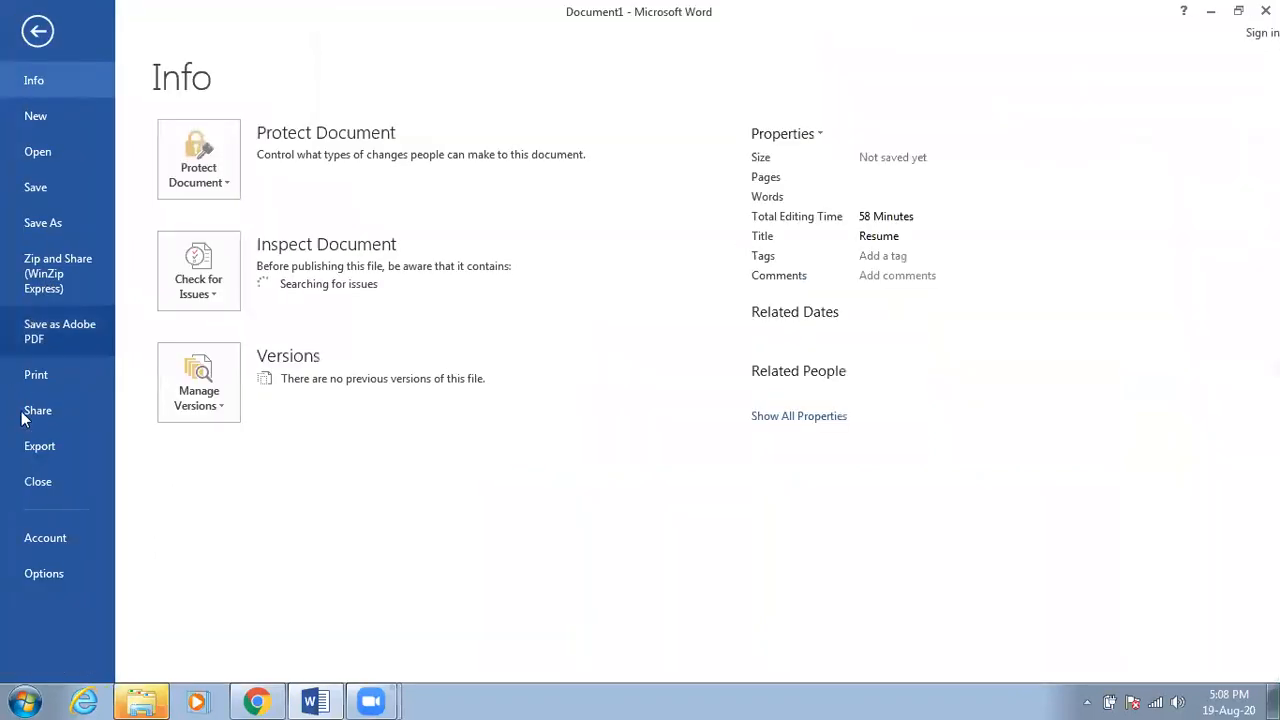
click(37, 375)
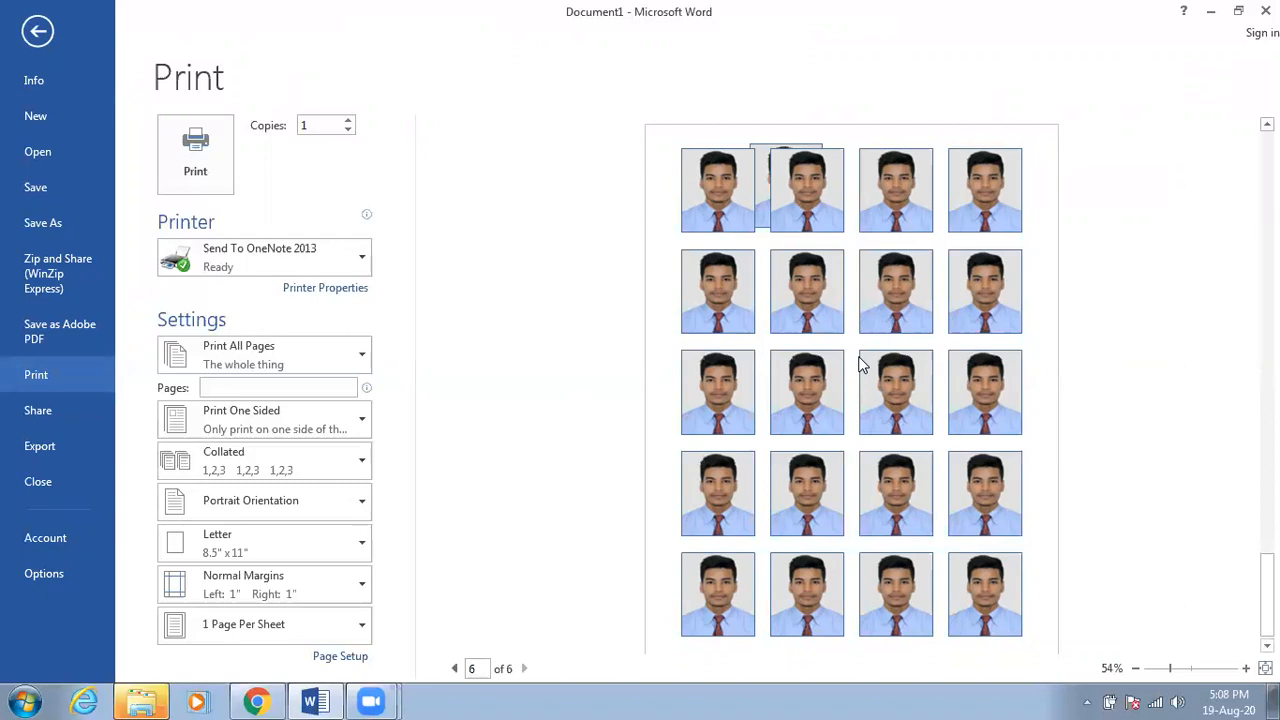
key(Escape)
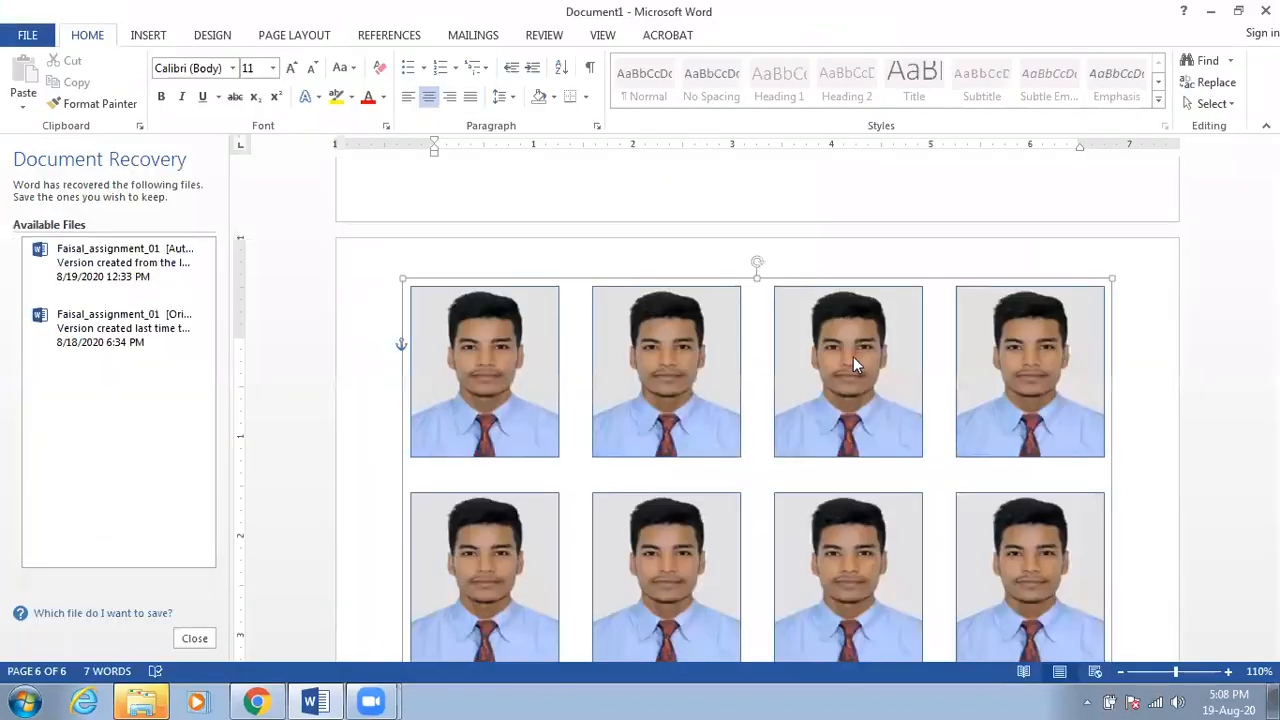
Step: Select the entire document content, delete it, and undo the deletion
scroll(808, 364, down, 5)
click(765, 382)
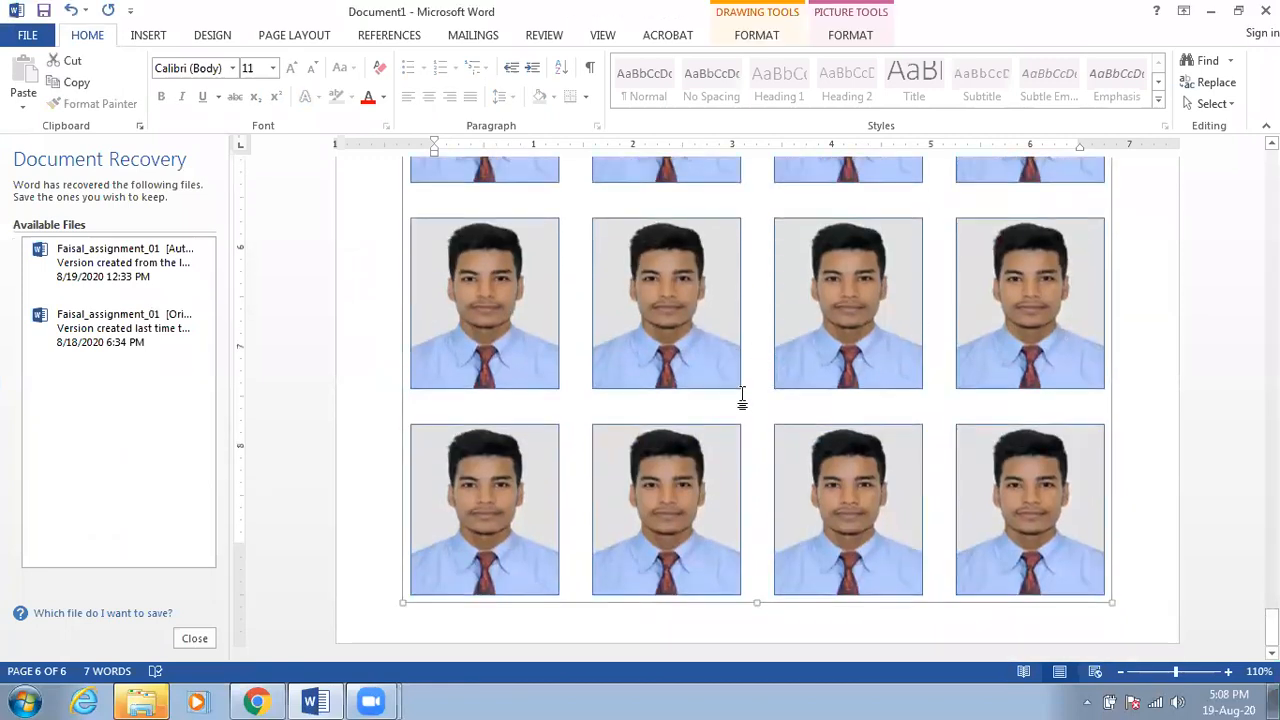
click(1124, 535)
scroll(1124, 535, up, 2)
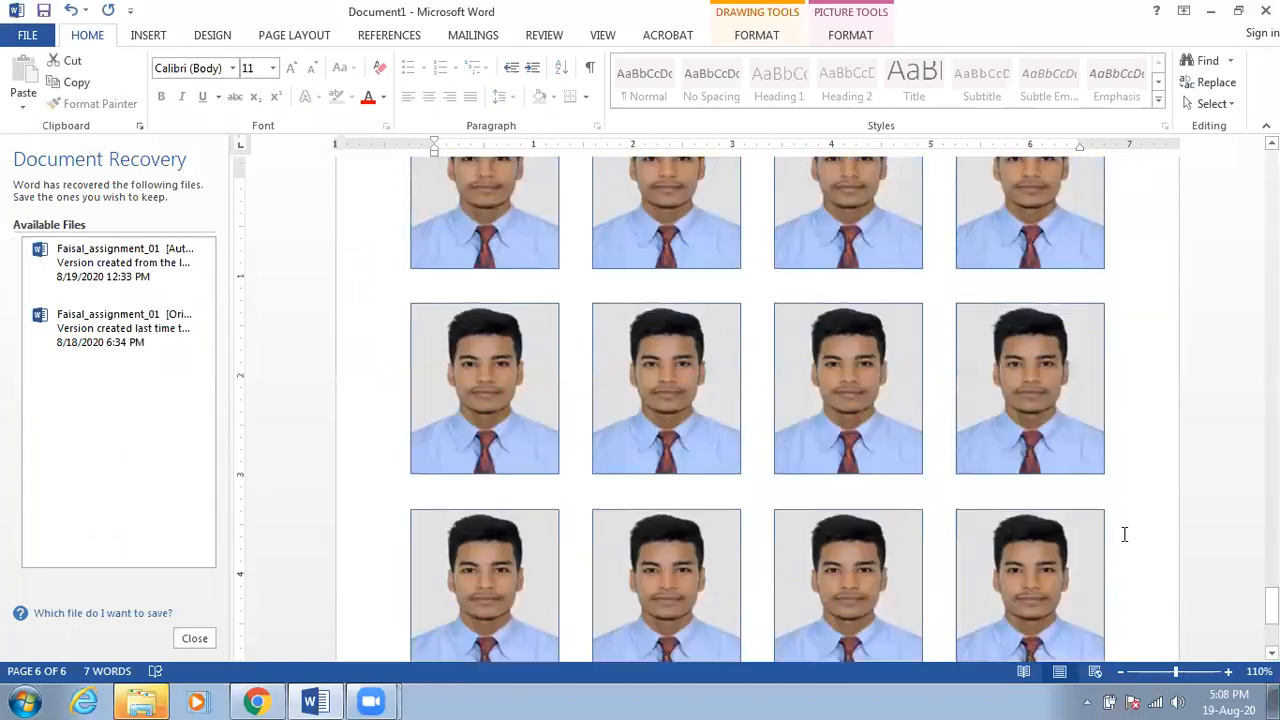
scroll(808, 400, up, 1)
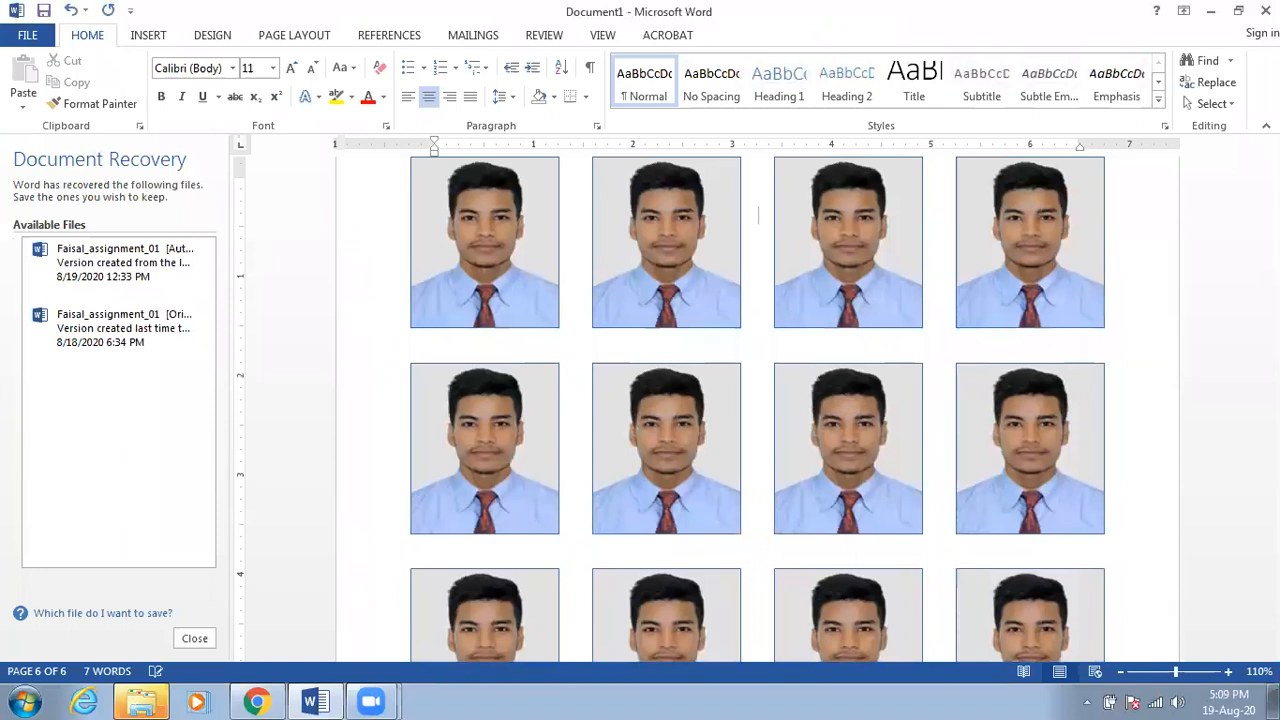
scroll(912, 596, up, 2)
key(ctrl+a)
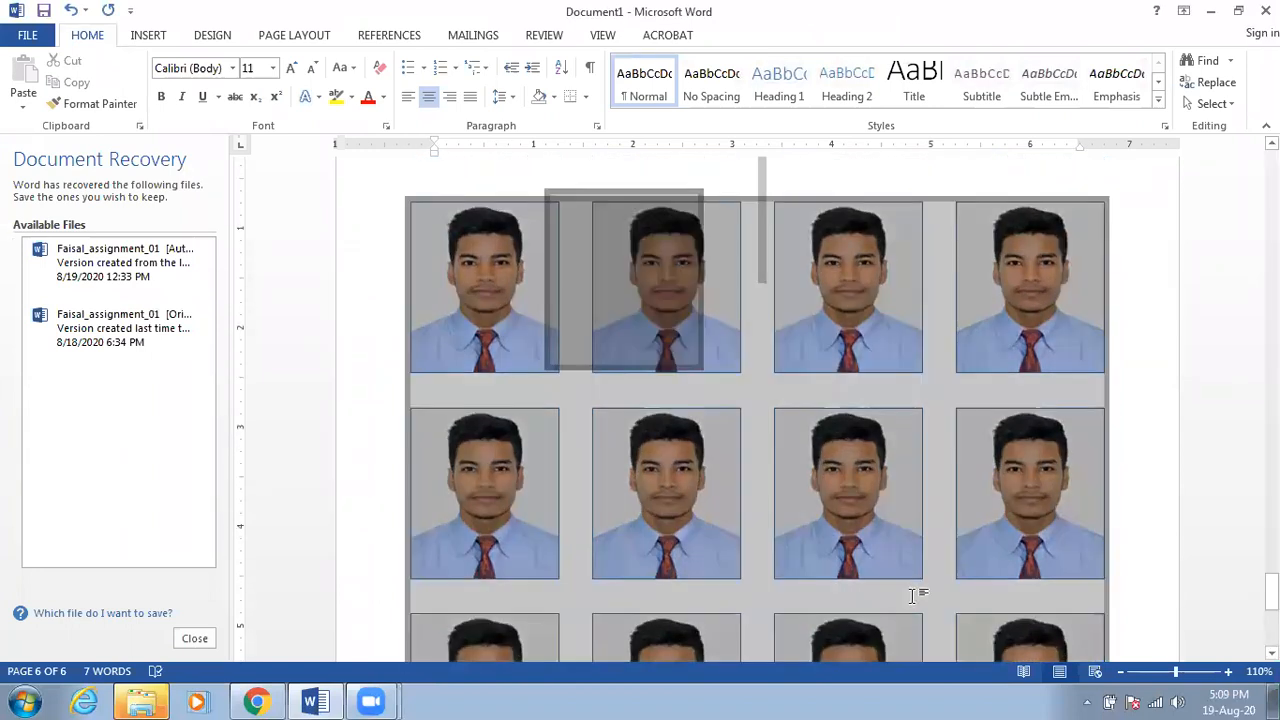
key(Delete)
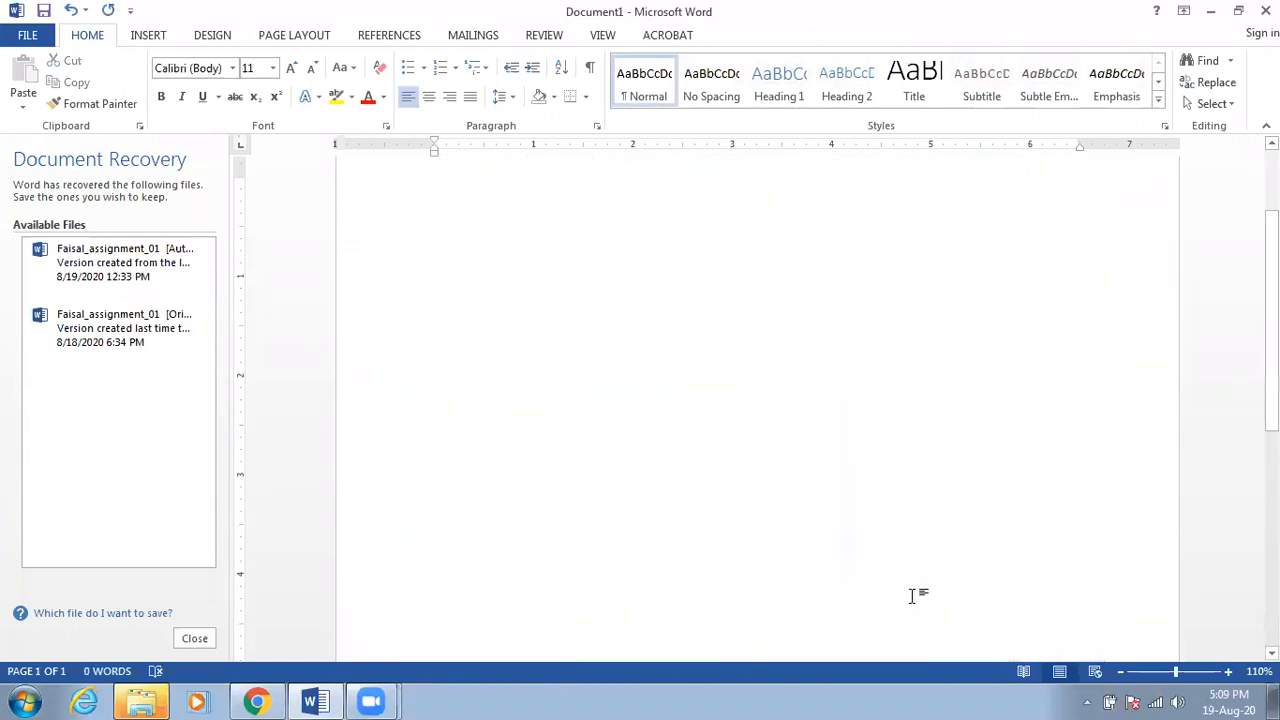
key(ctrl+v)
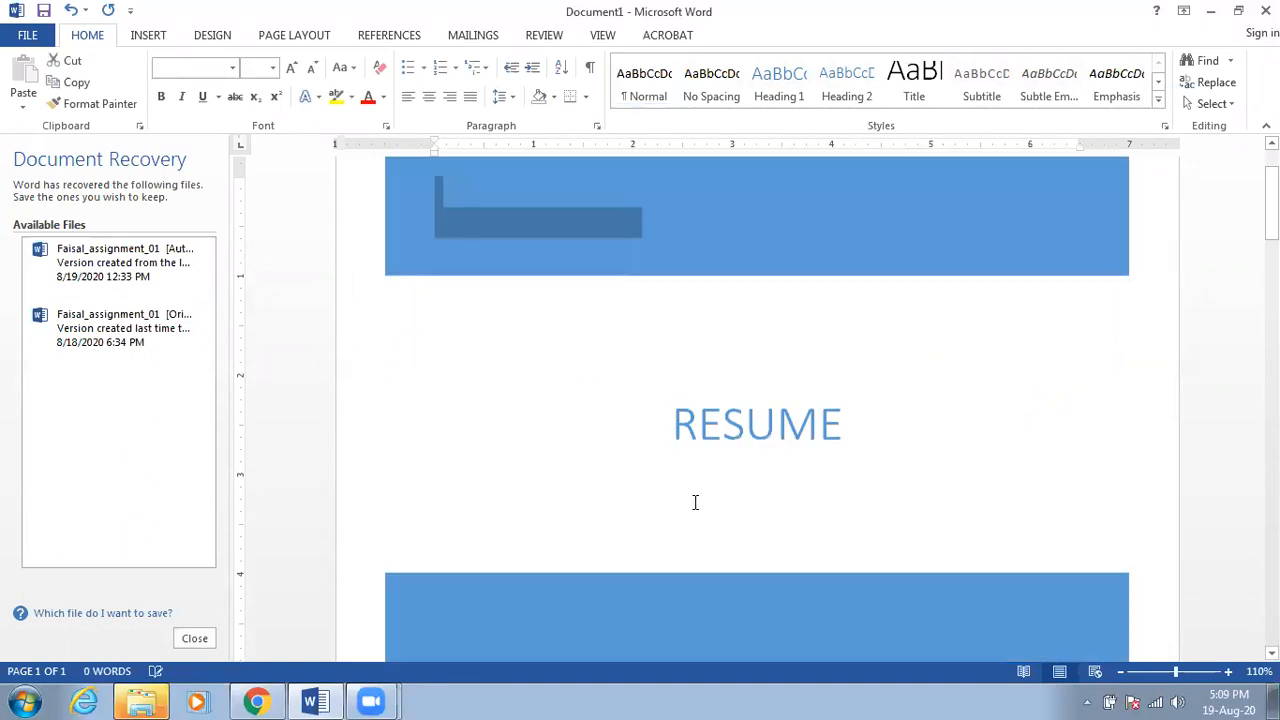
Step: Delete the still selected content of all pages once more, and restore it by undoing
scroll(671, 513, down, 6)
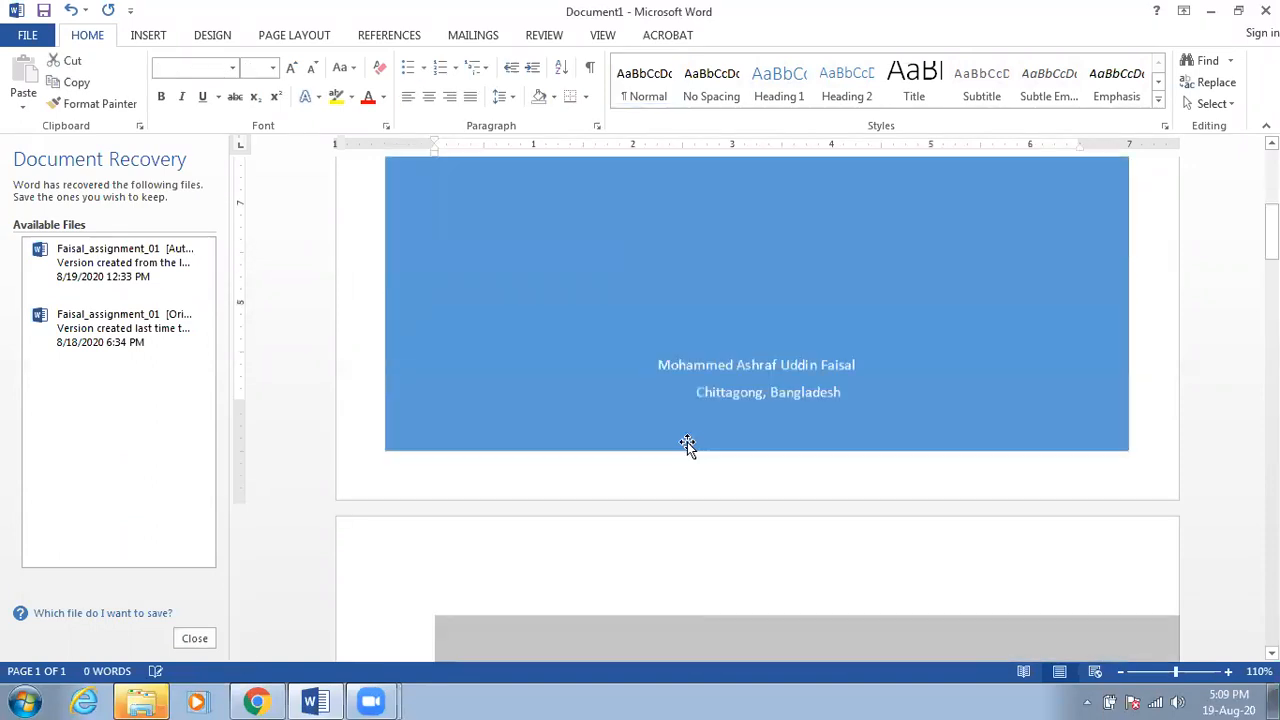
scroll(687, 444, down, 4)
scroll(660, 440, down, 10)
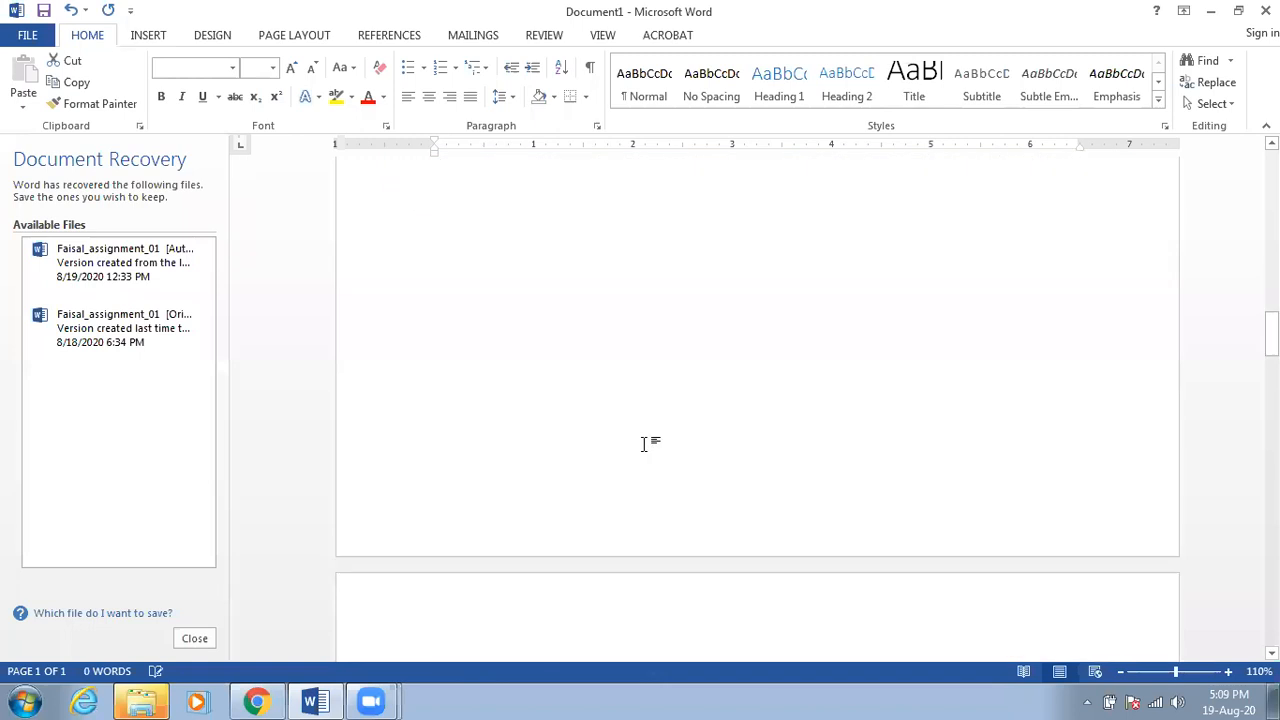
scroll(644, 444, down, 1)
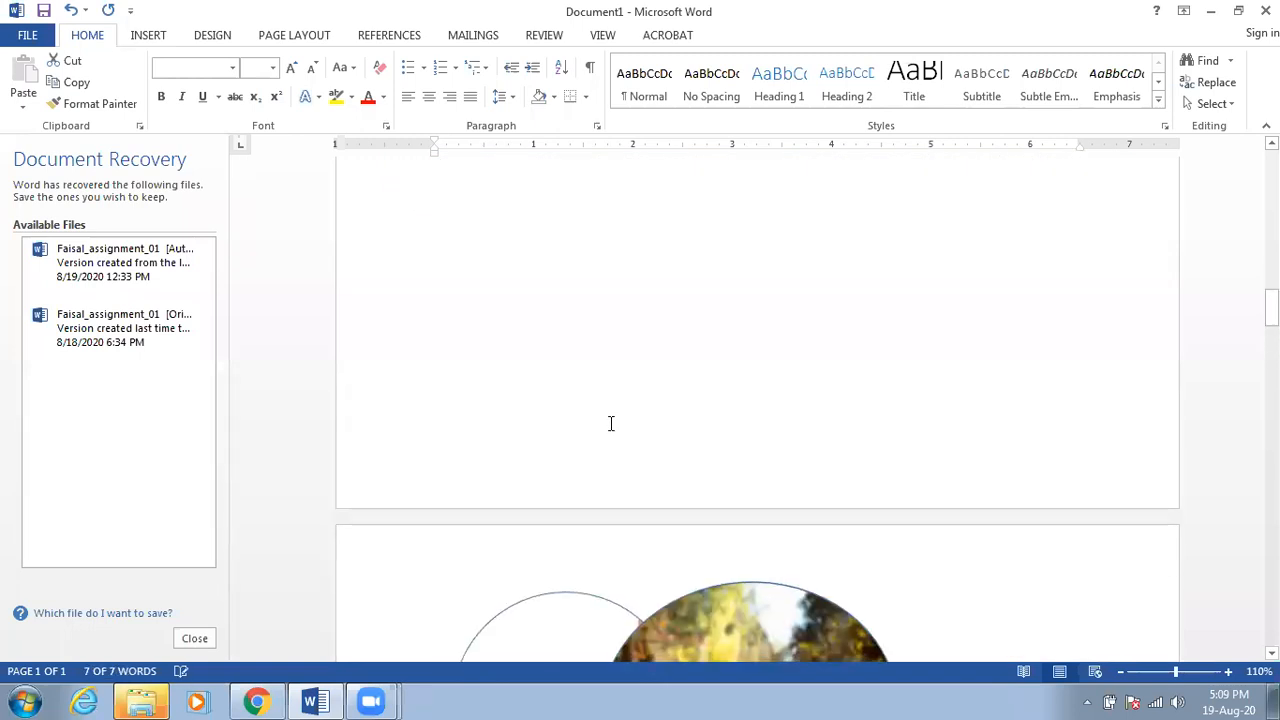
scroll(611, 424, down, 10)
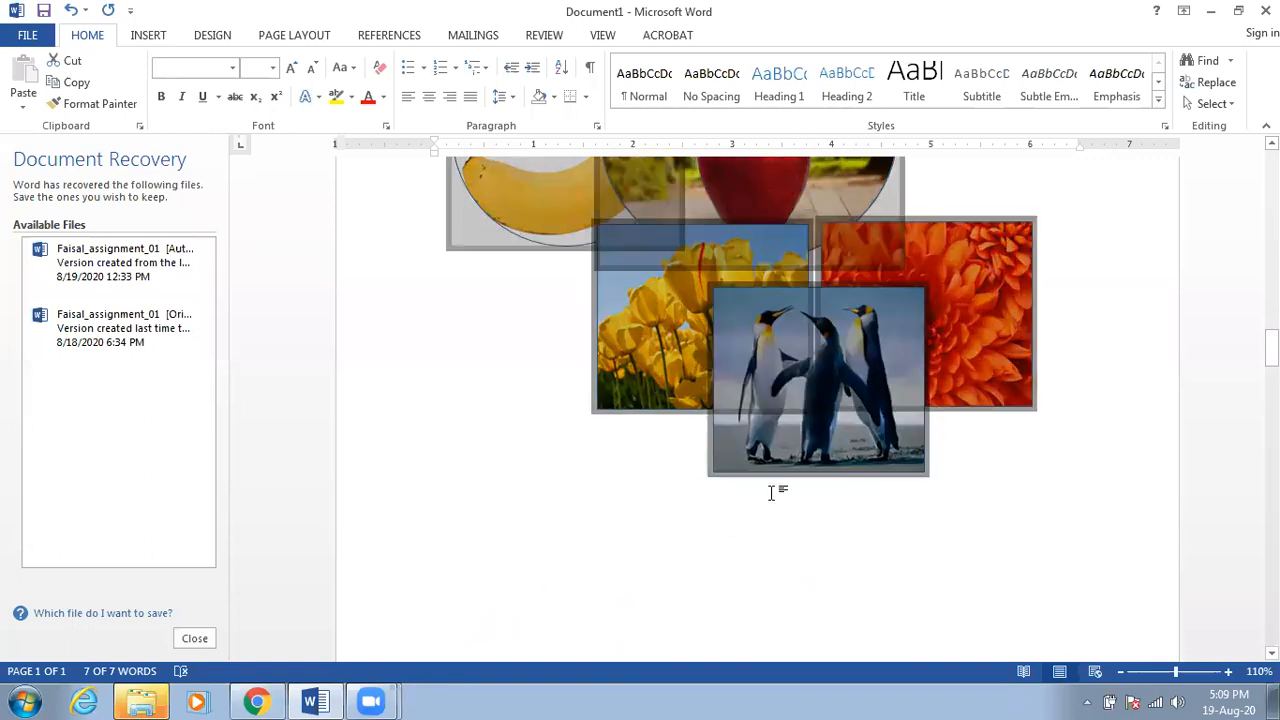
scroll(771, 492, down, 2)
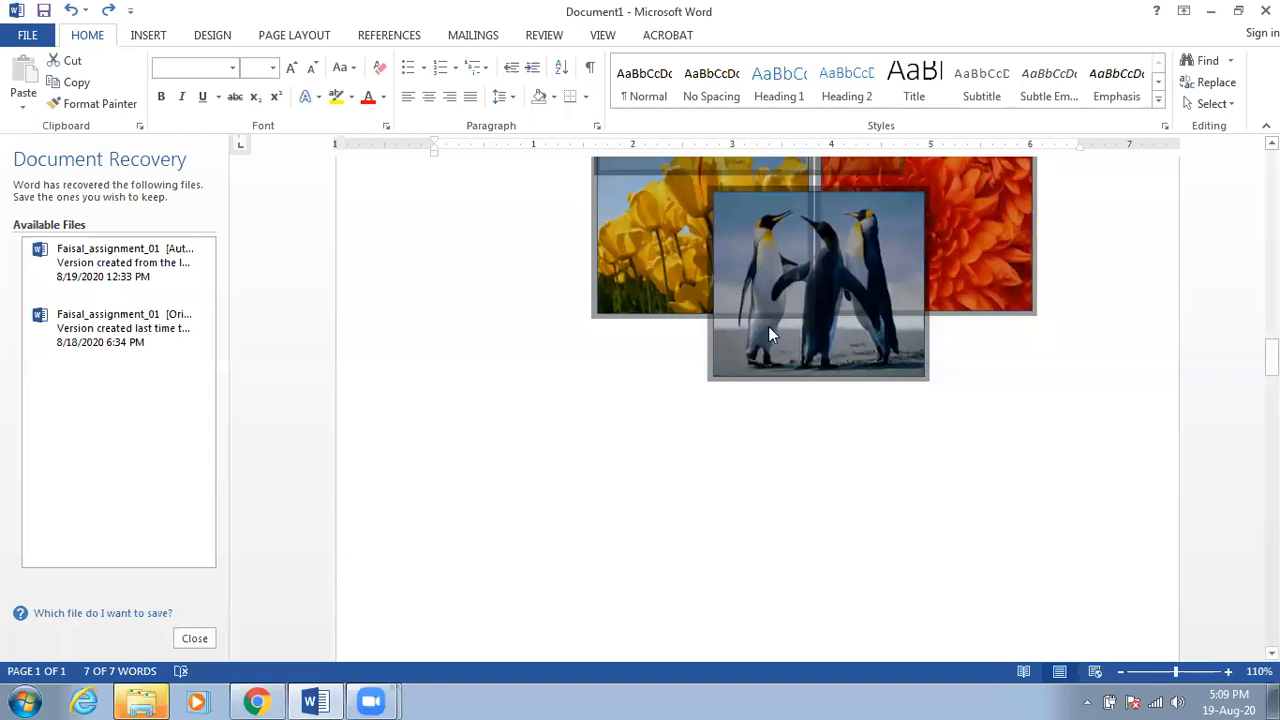
scroll(710, 440, up, 3)
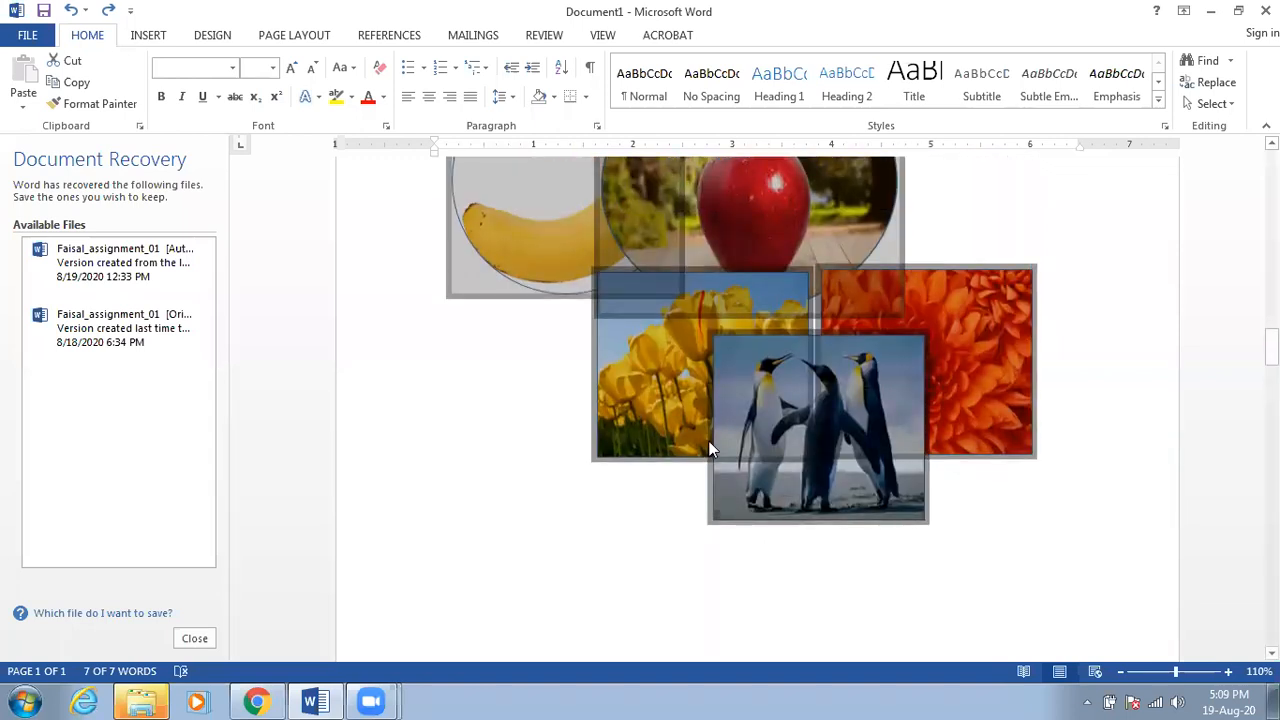
key(Delete)
scroll(580, 418, up, 7)
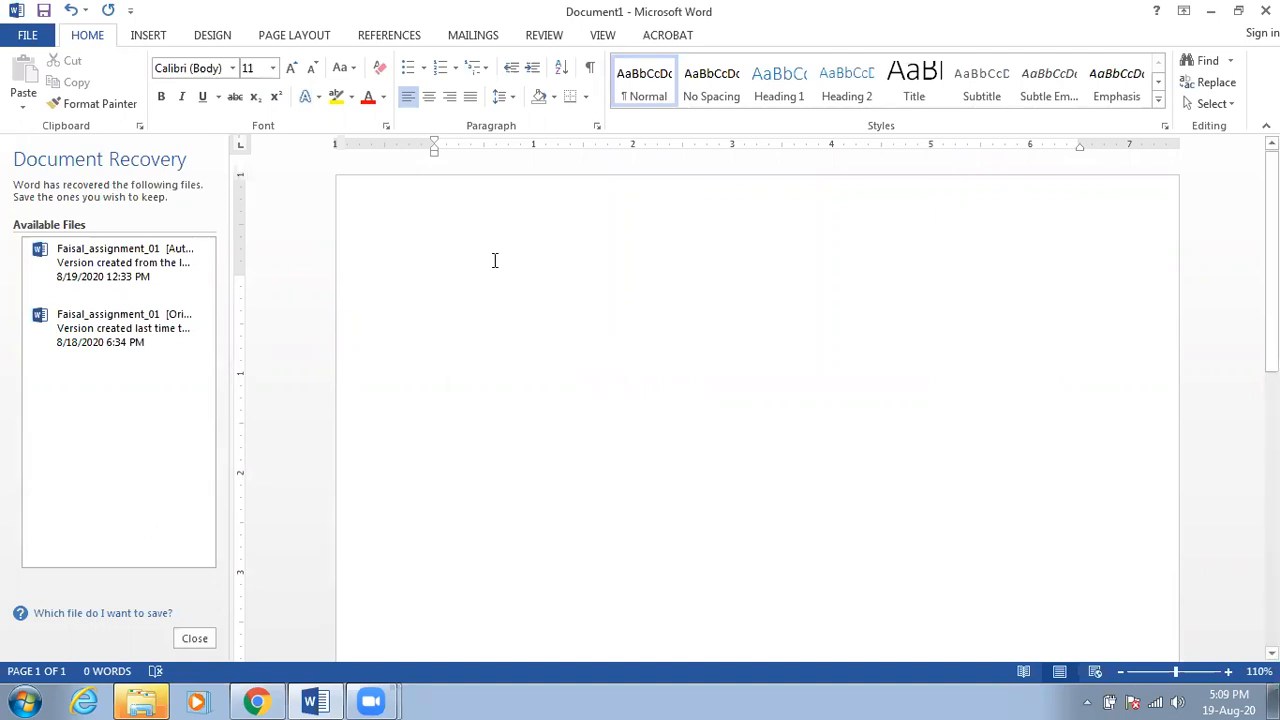
key(ctrl+z)
key(ctrl+z)
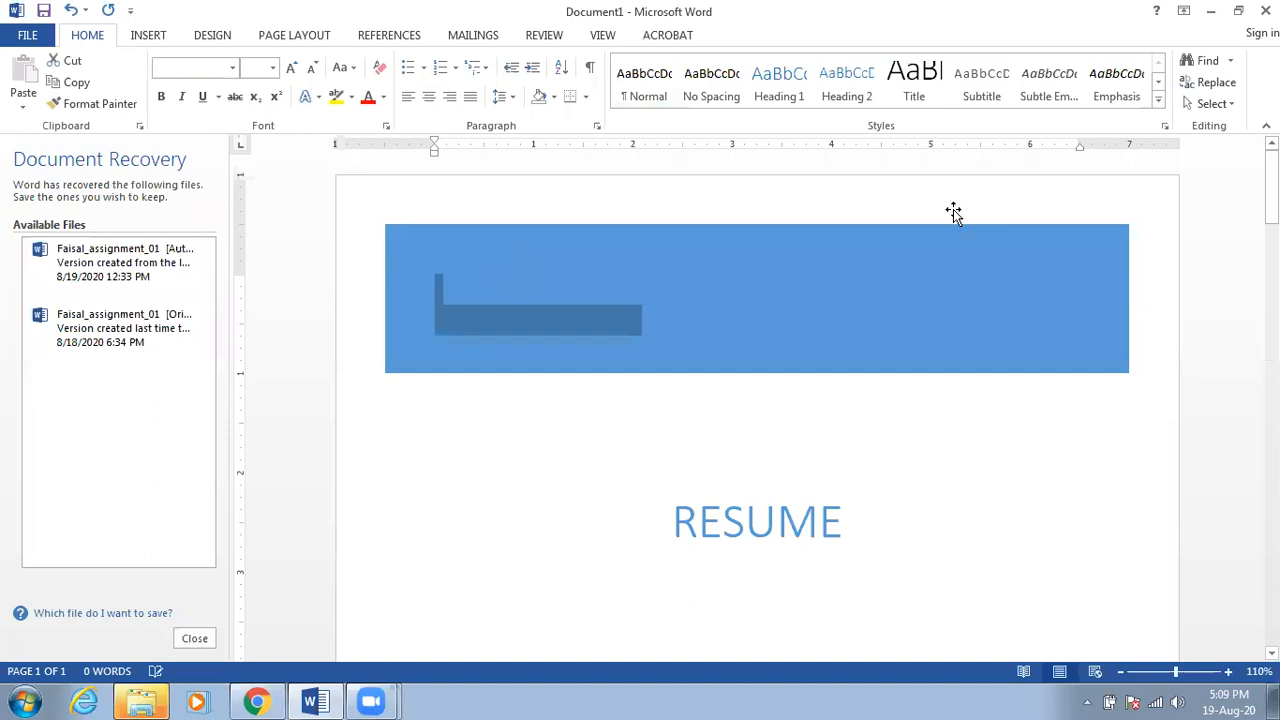
Step: Apply Select All to the document and delete everything, from the resume cover page to the photo page
click(1224, 104)
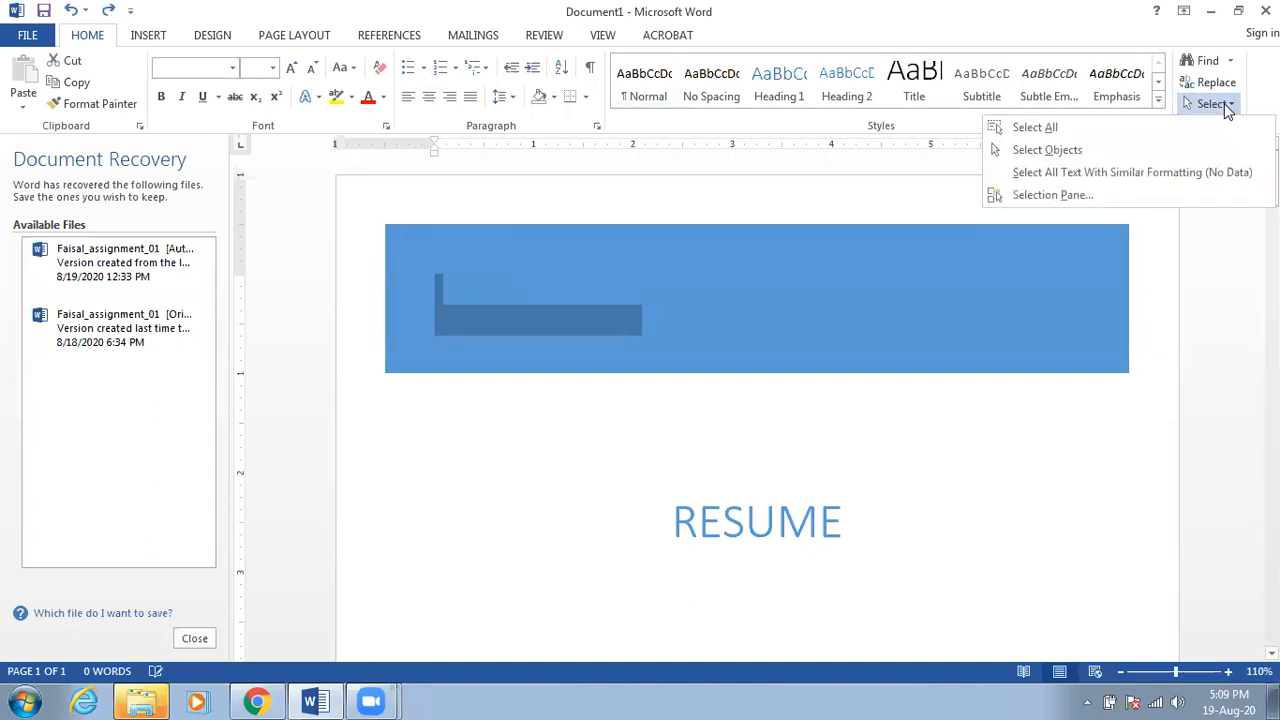
click(1035, 130)
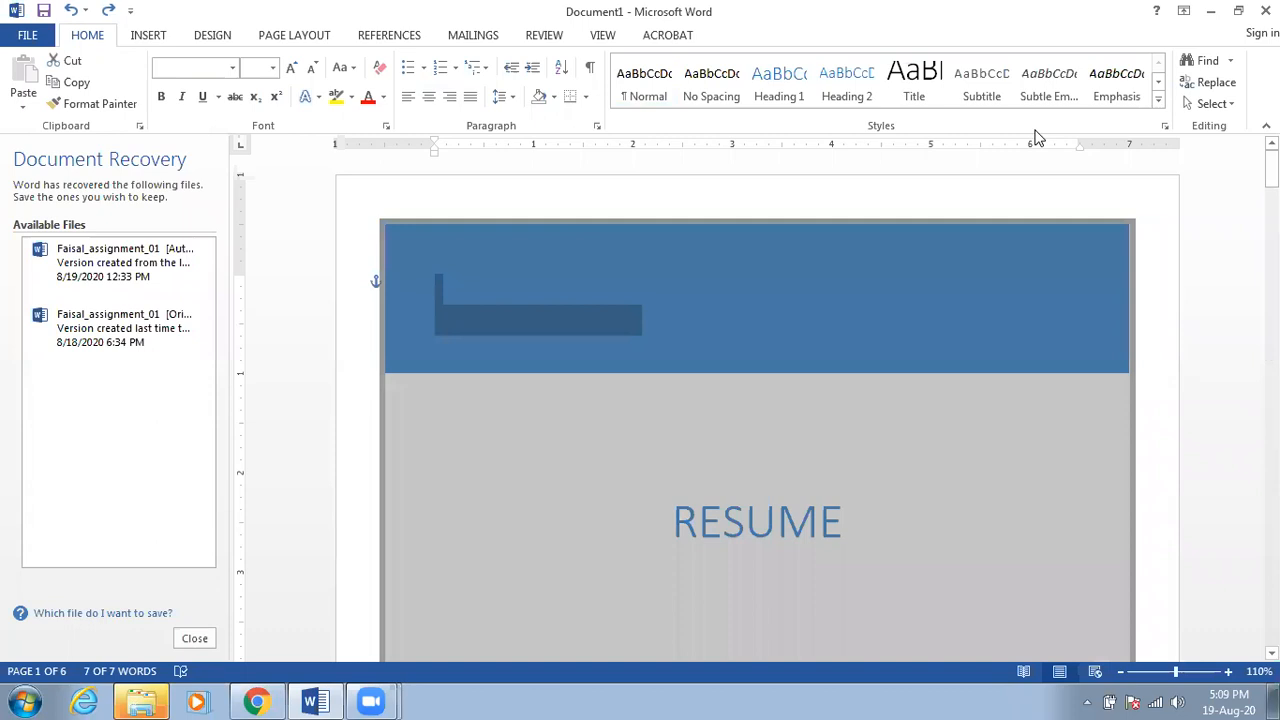
key(Delete)
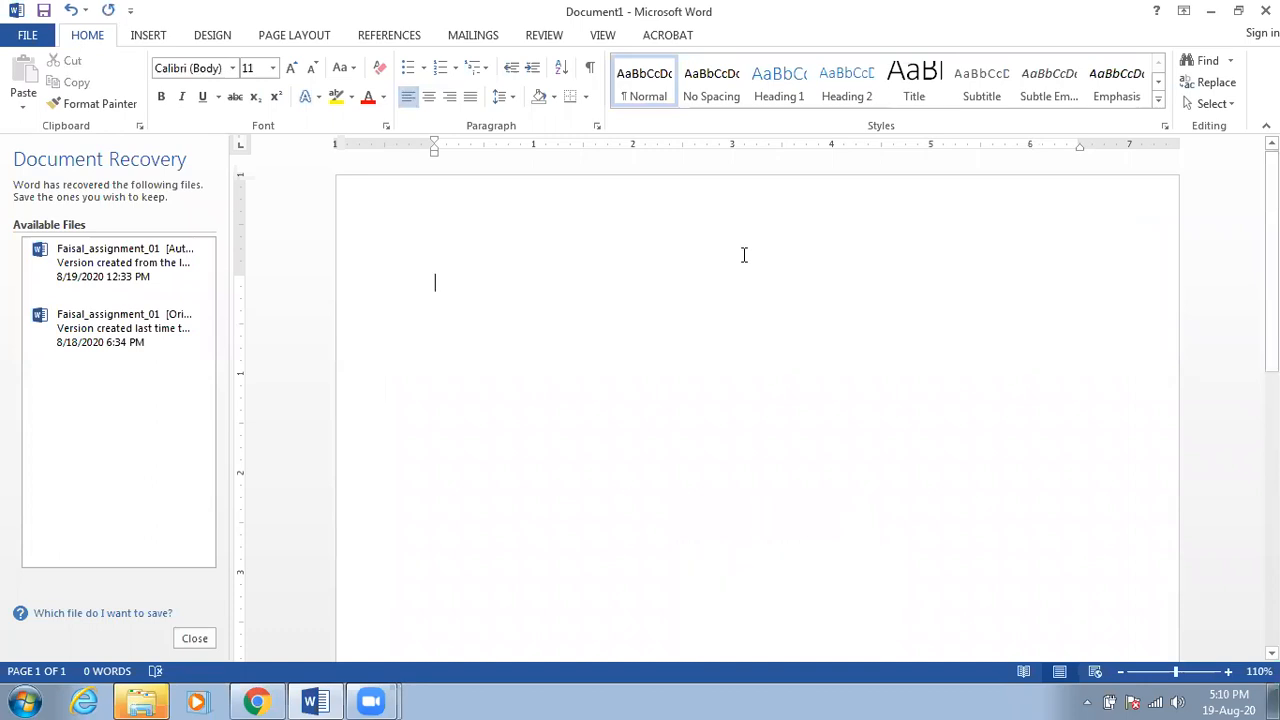
Step: Enter the text "MS Office" on the blank page, copy it, and place the cursor after it
text(MS )
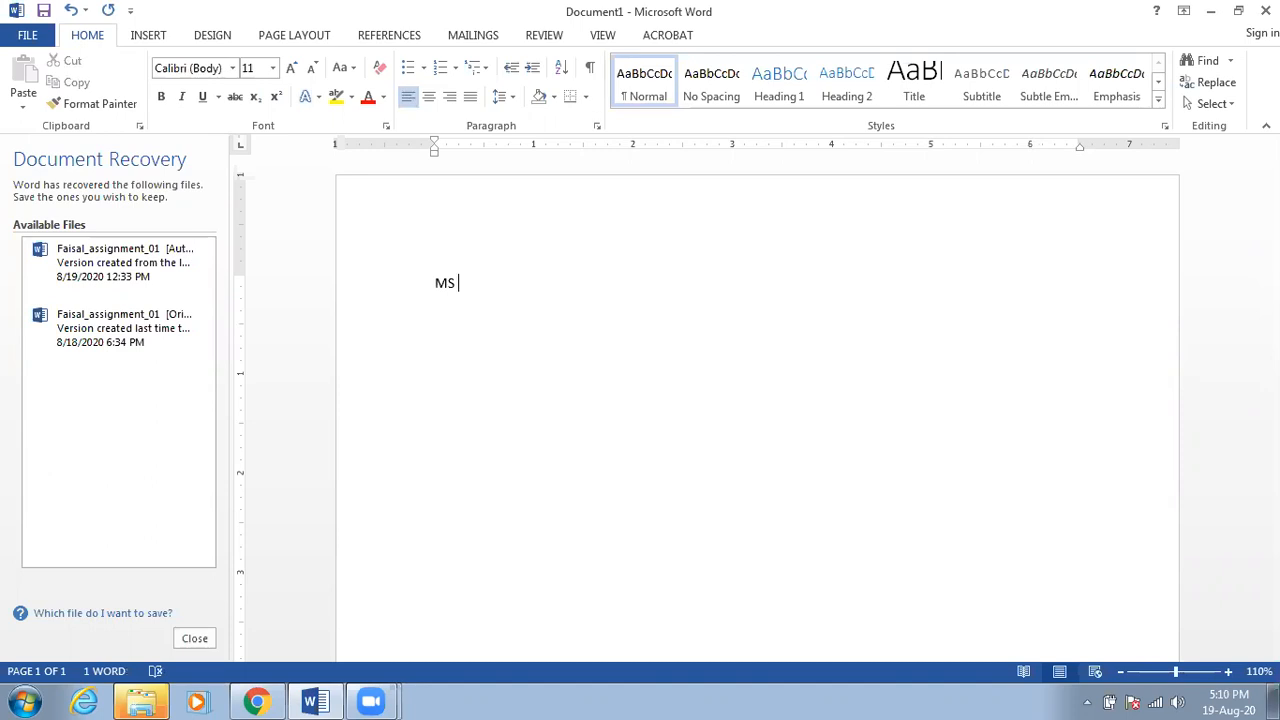
text(Office)
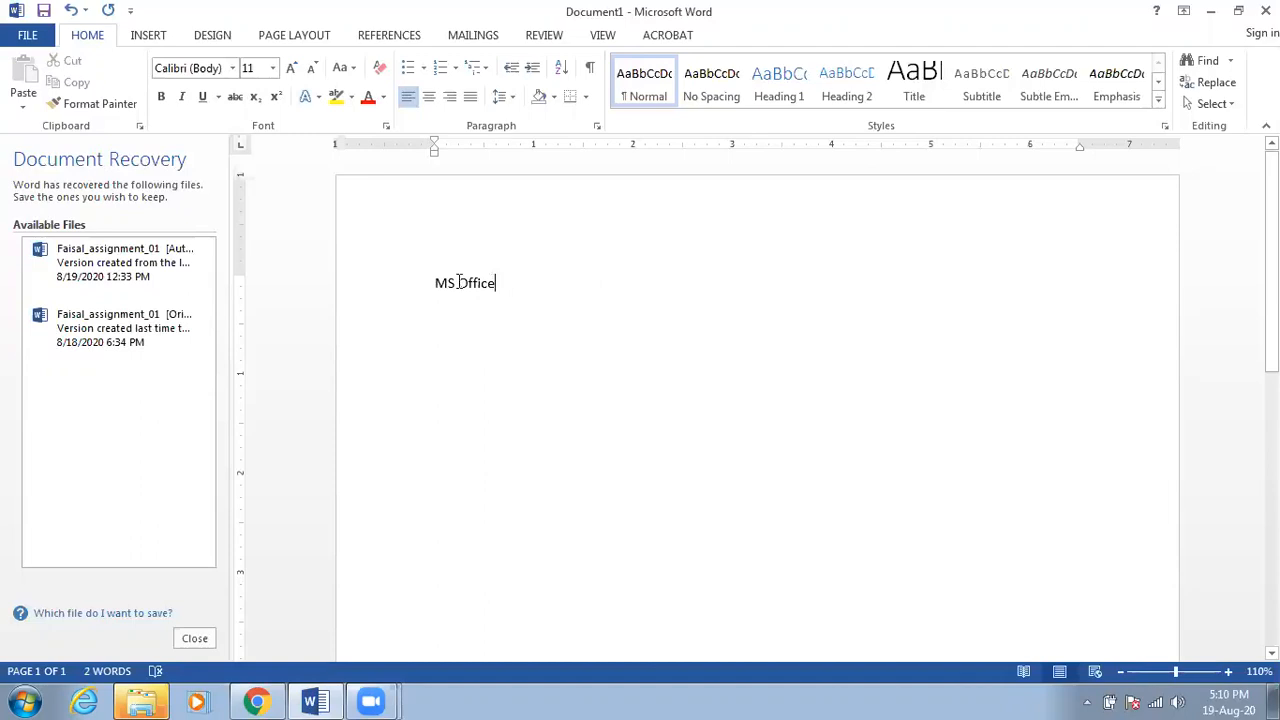
drag(460, 283, 380, 278)
key(ctrl+c)
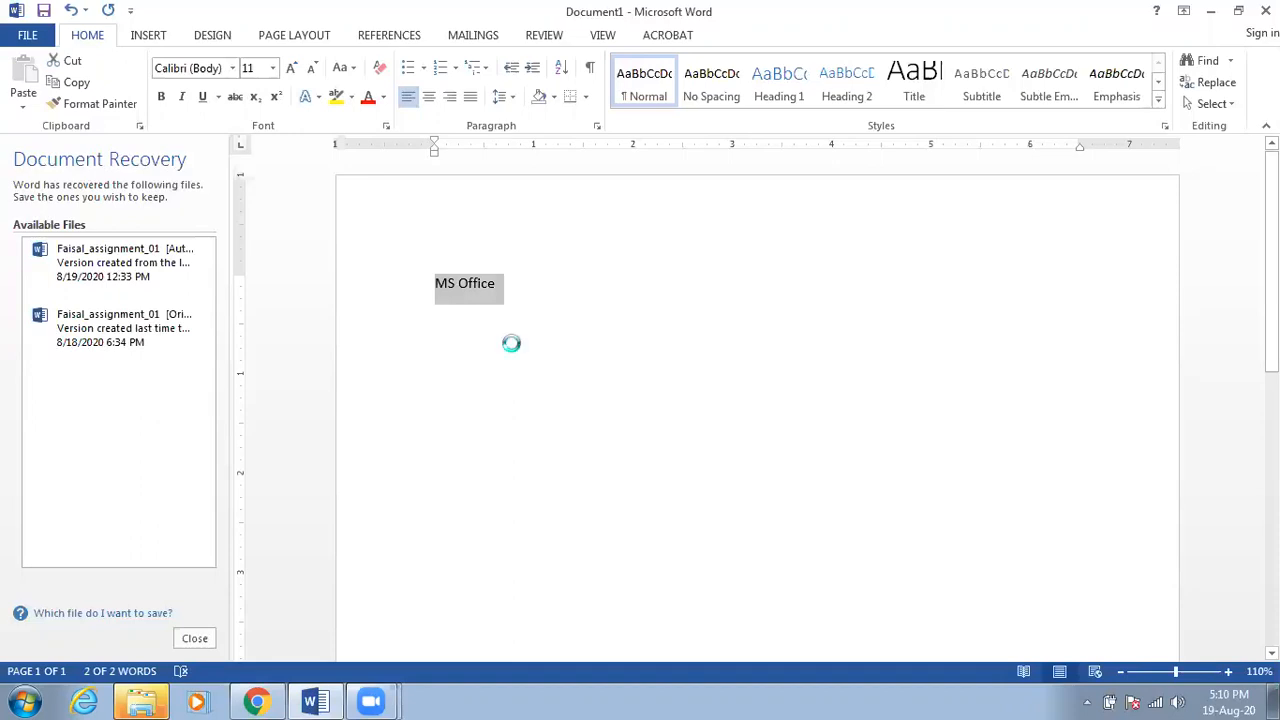
click(544, 290)
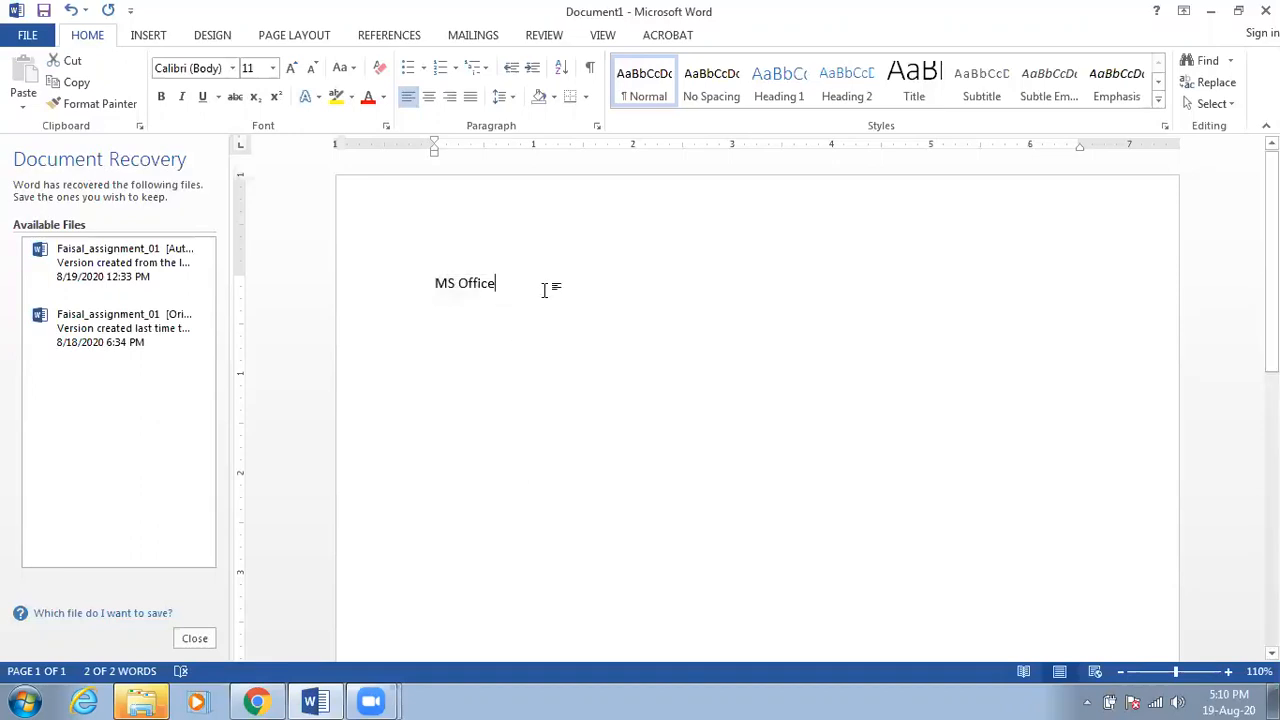
Step: Paste the copied "MS Office" on a new line and enter the line "Ctrl + C = Copy" beneath it
key(Return)
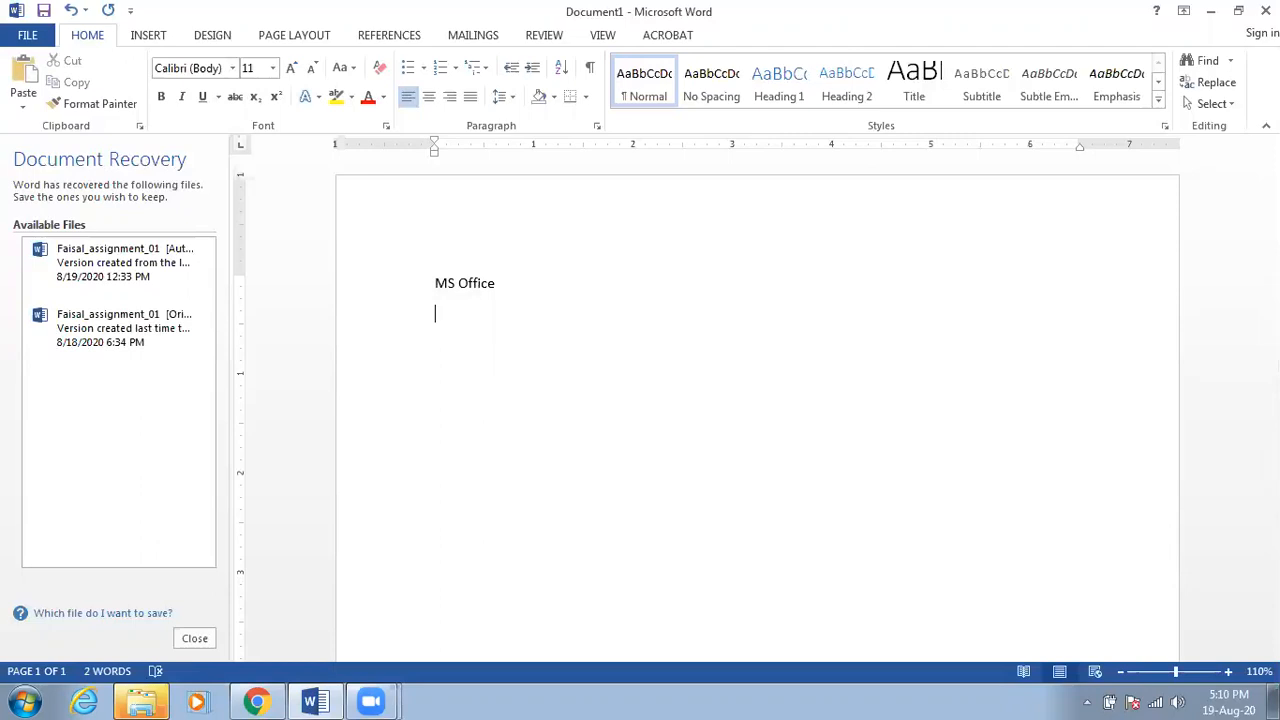
key(ctrl+v)
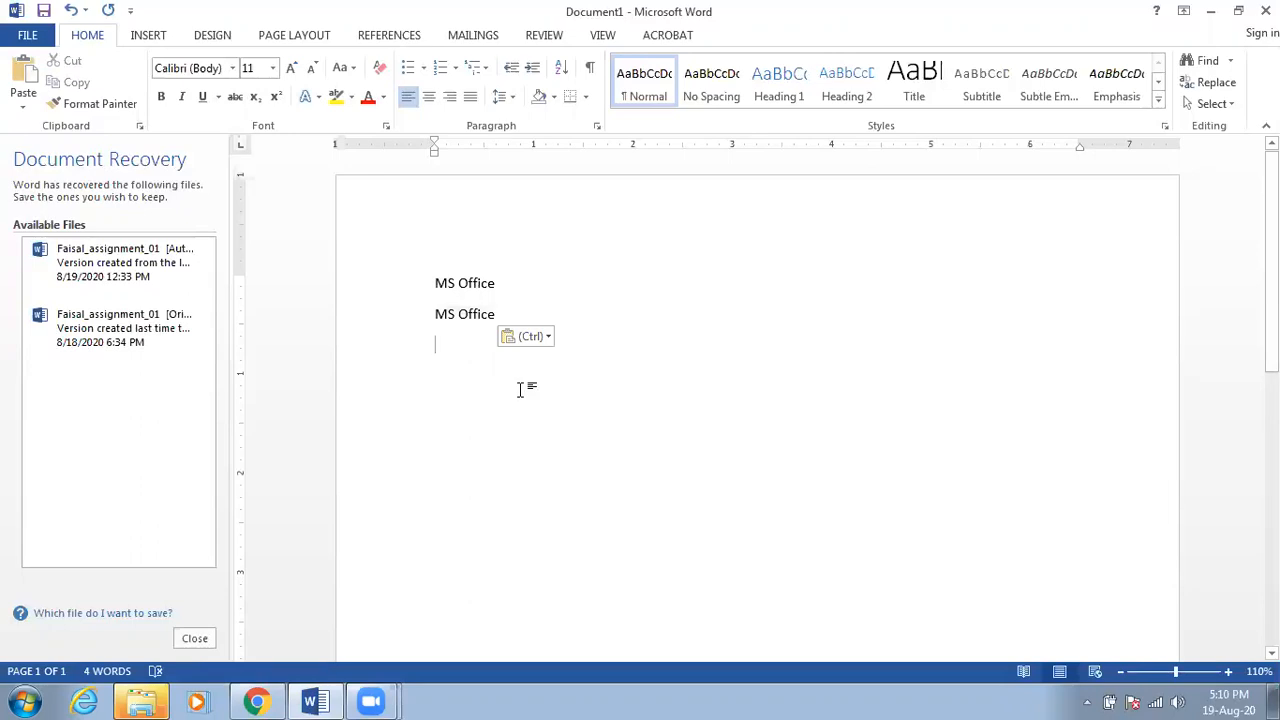
text(Ctrl )
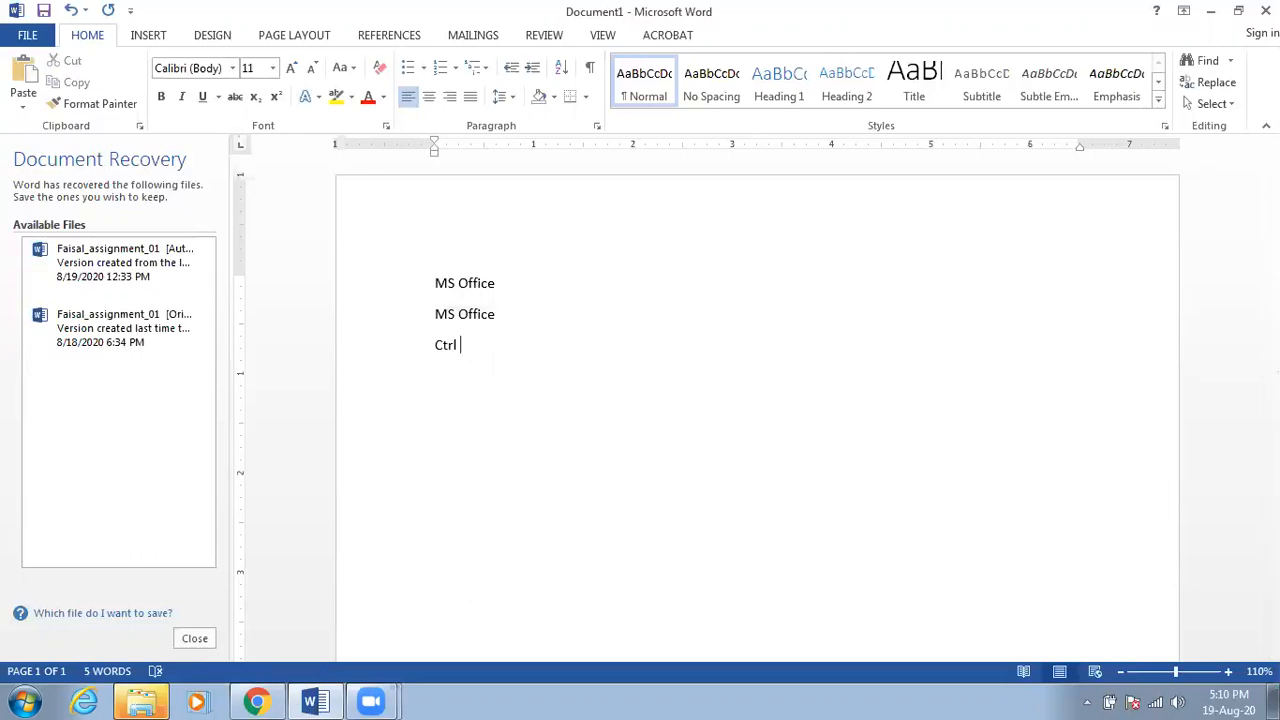
text(+ C = Copy)
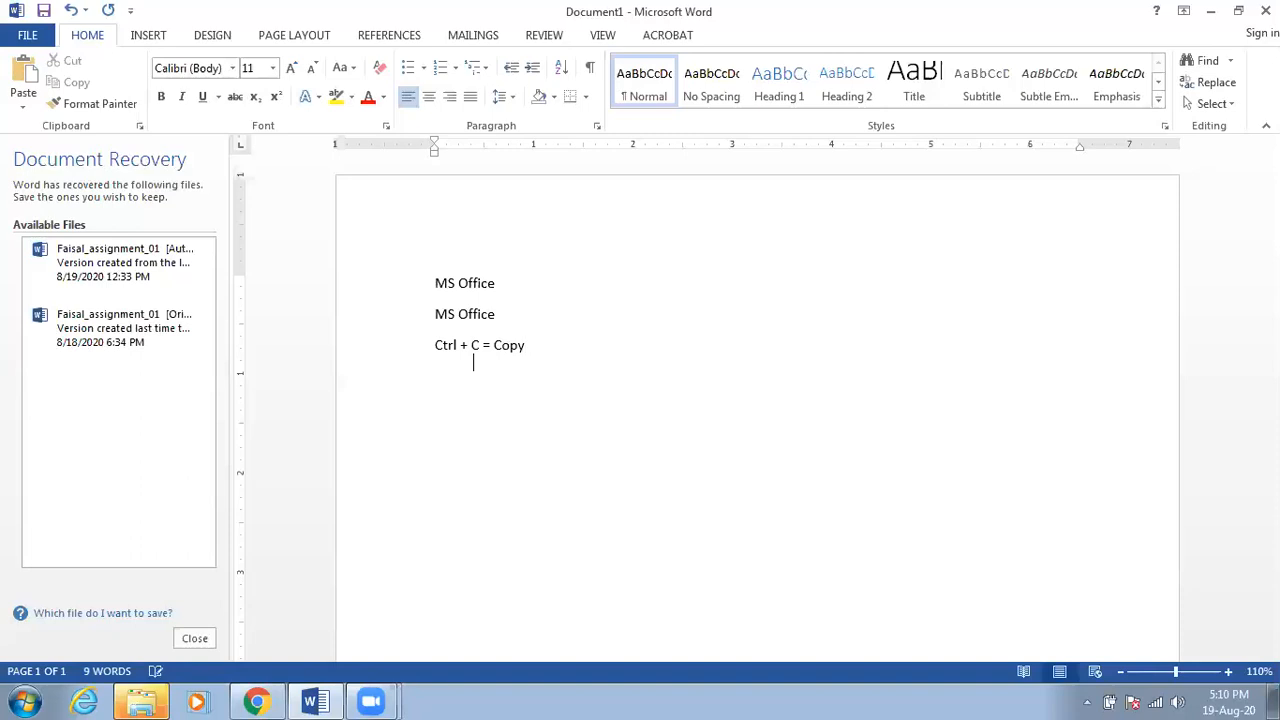
Step: Add the line "Ctrl + V = Paste" below the copy shortcut line
key(Return)
text(Ctrl)
text( =.)
key(BackSpace)
key(BackSpace)
text(+)
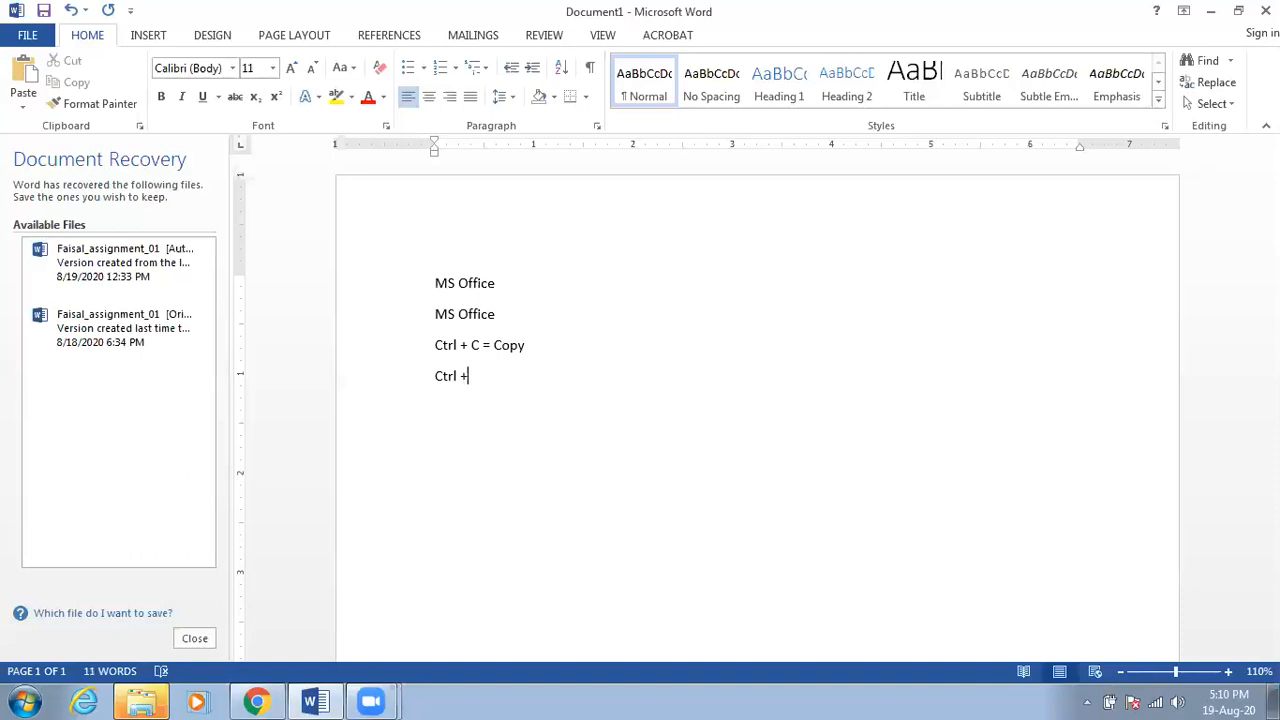
text( V = Paste)
Step: Make the two shortcut lines for Copy and Paste bold and enlarge their font size to 18
drag(555, 374, 429, 334)
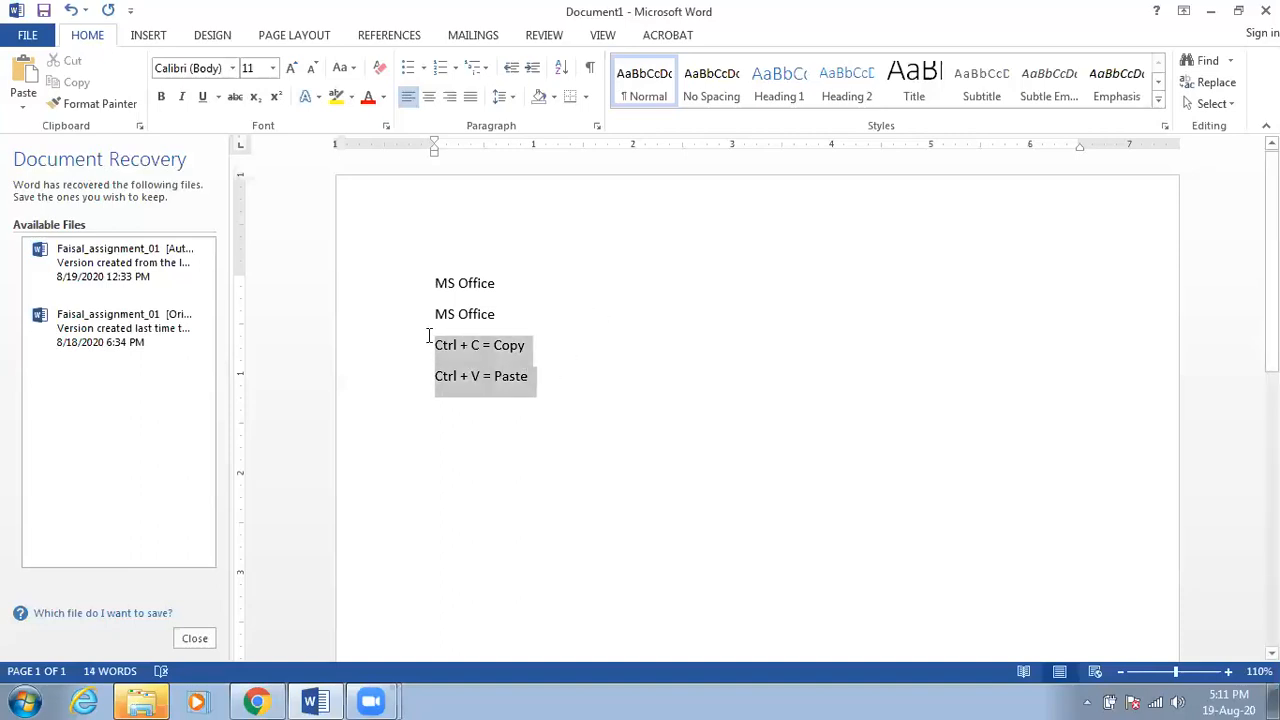
key(ctrl+b)
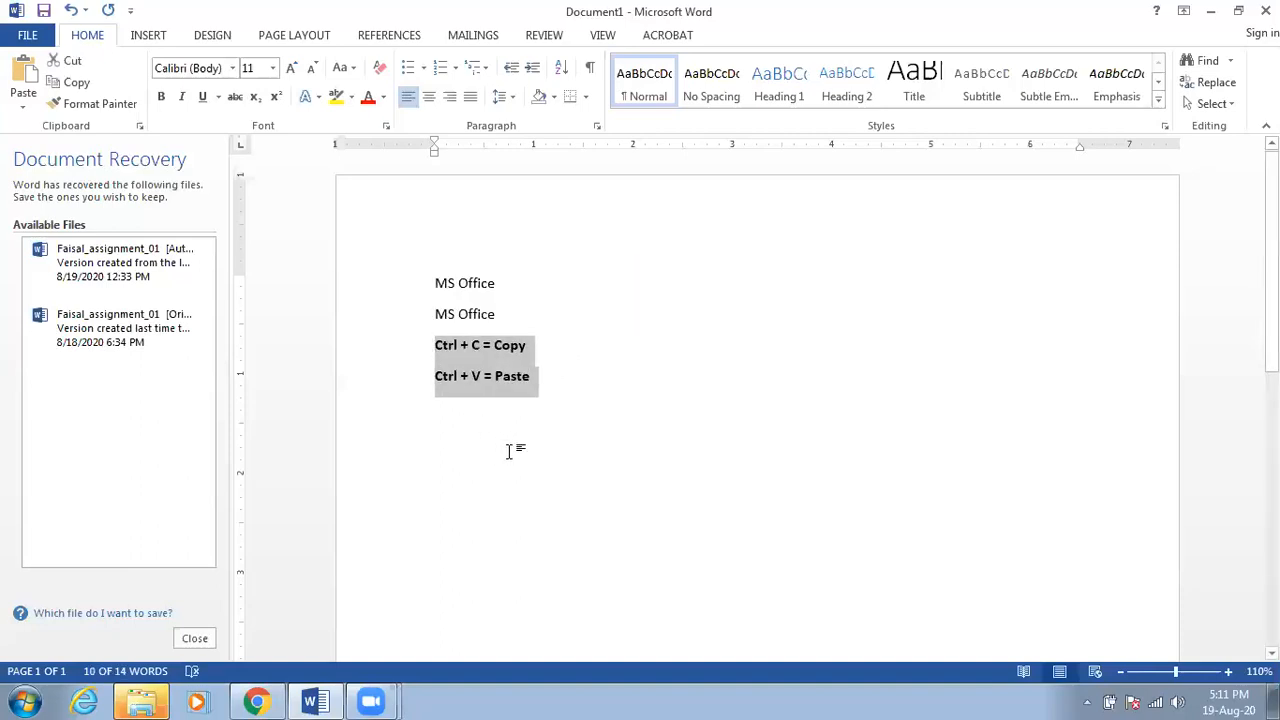
key(ctrl+shift+period)
key(ctrl+shift+period)
key(ctrl+shift+period)
key(ctrl+shift+period)
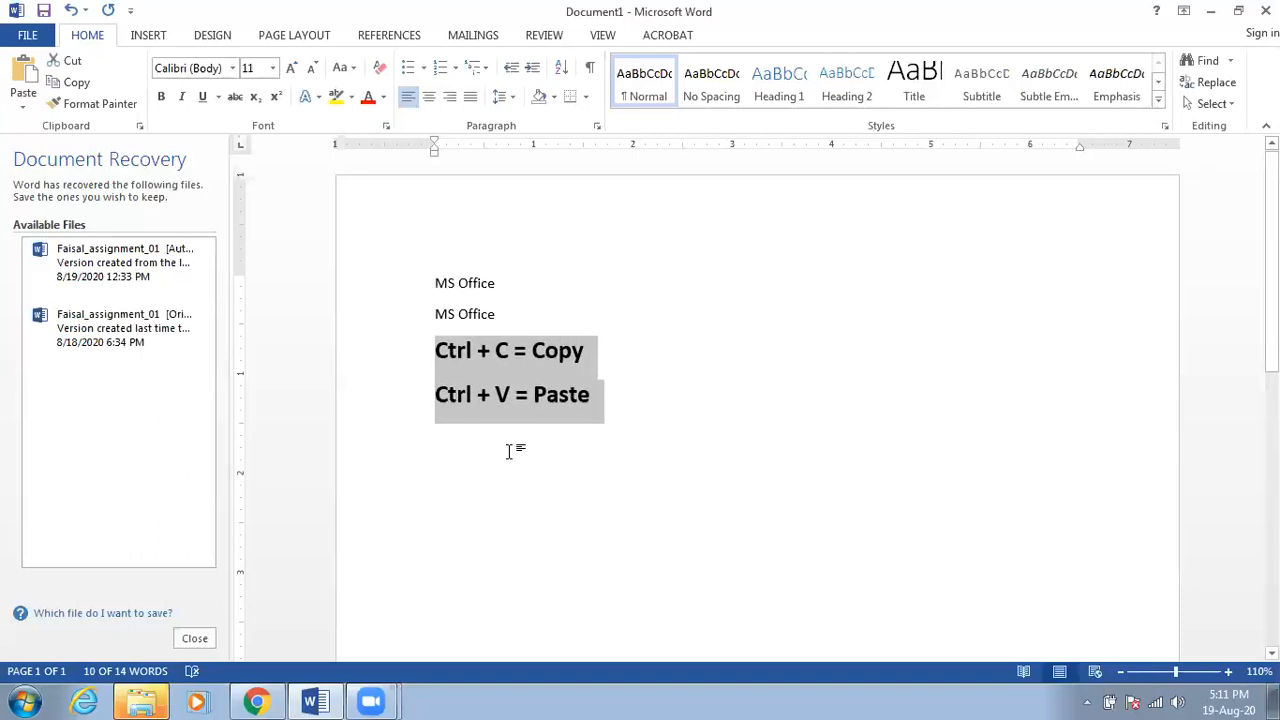
click(508, 451)
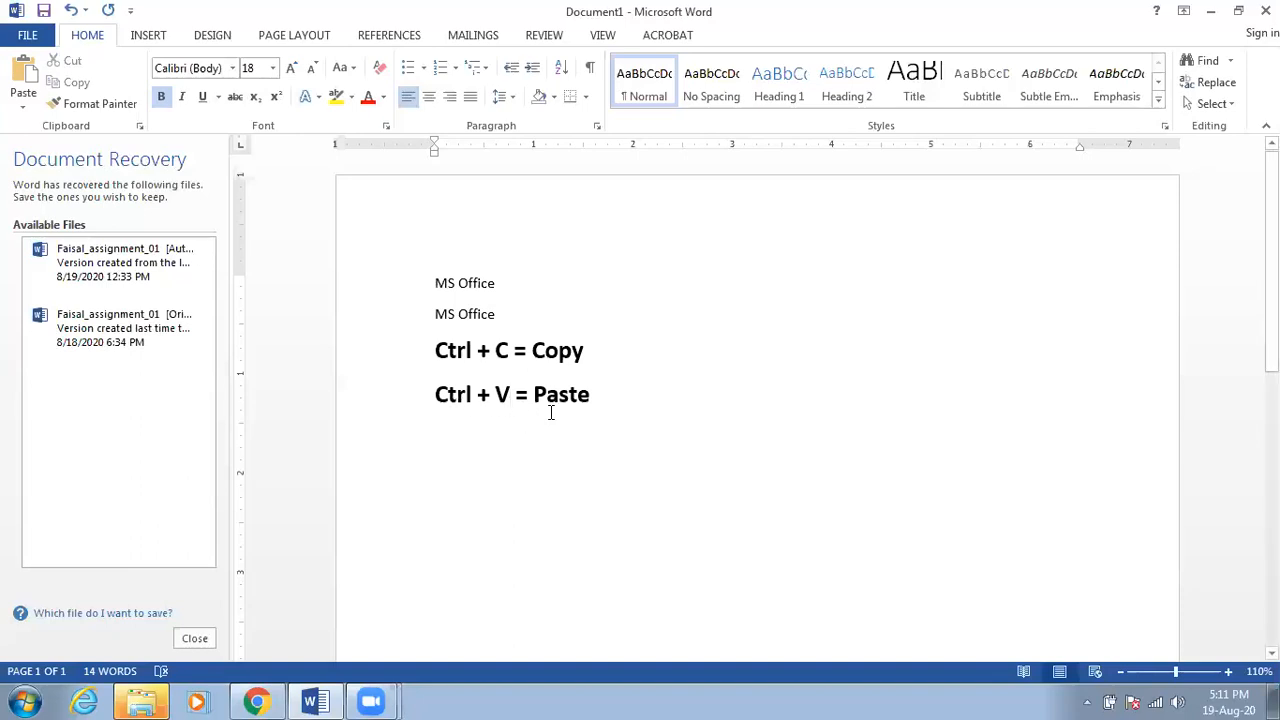
Step: Select the first "MS Office" line, release the selection, and start a new line below "Ctrl + V = Paste"
triple_click(504, 283)
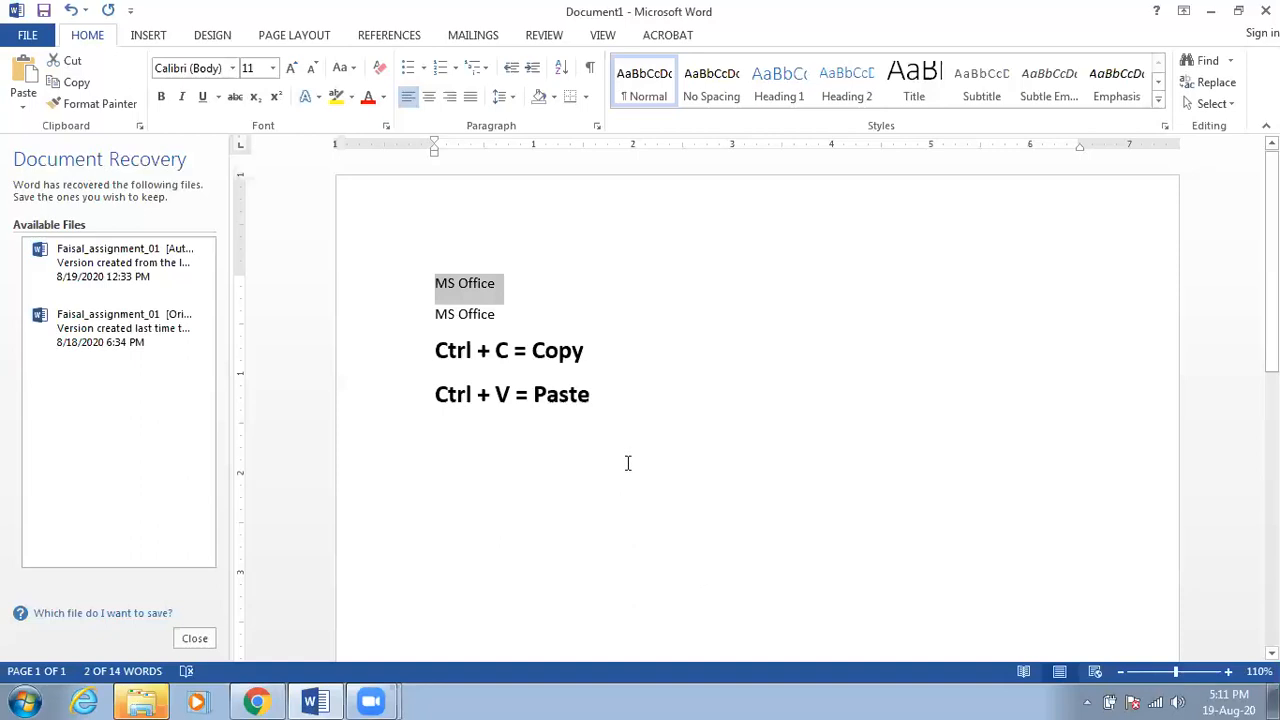
click(611, 396)
scroll(590, 418, down, 1)
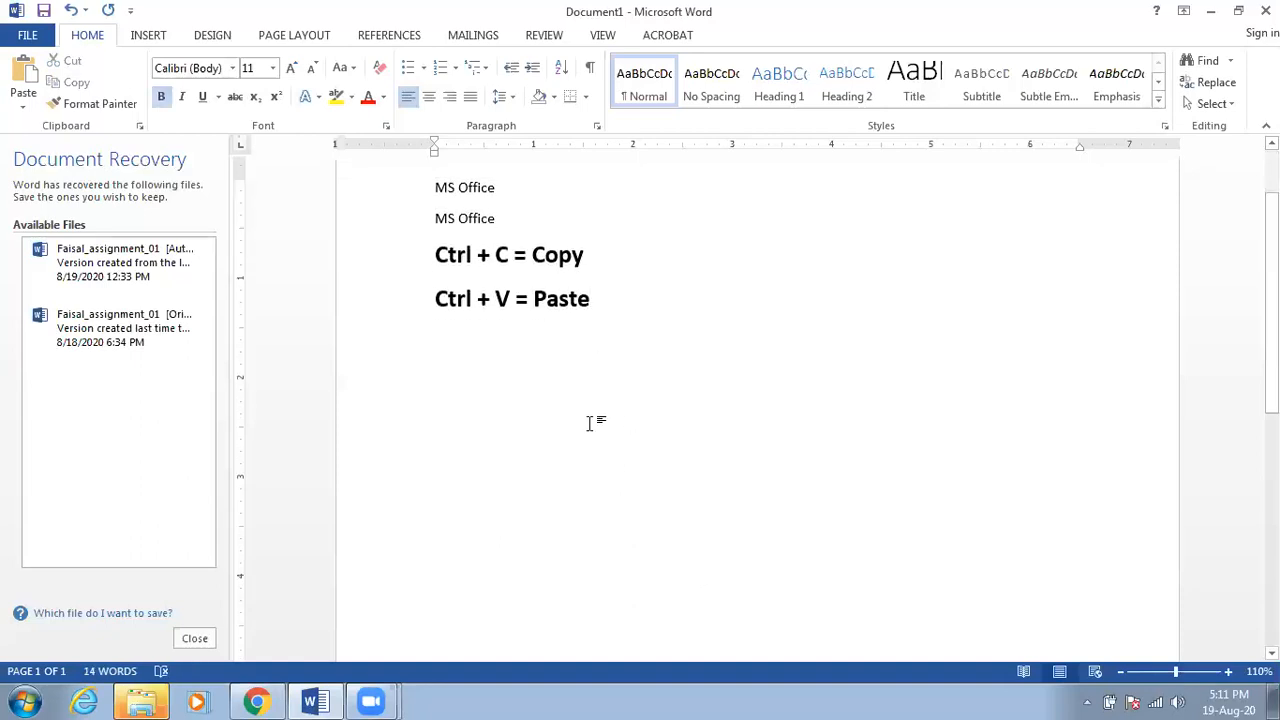
key(Return)
scroll(560, 423, up, 1)
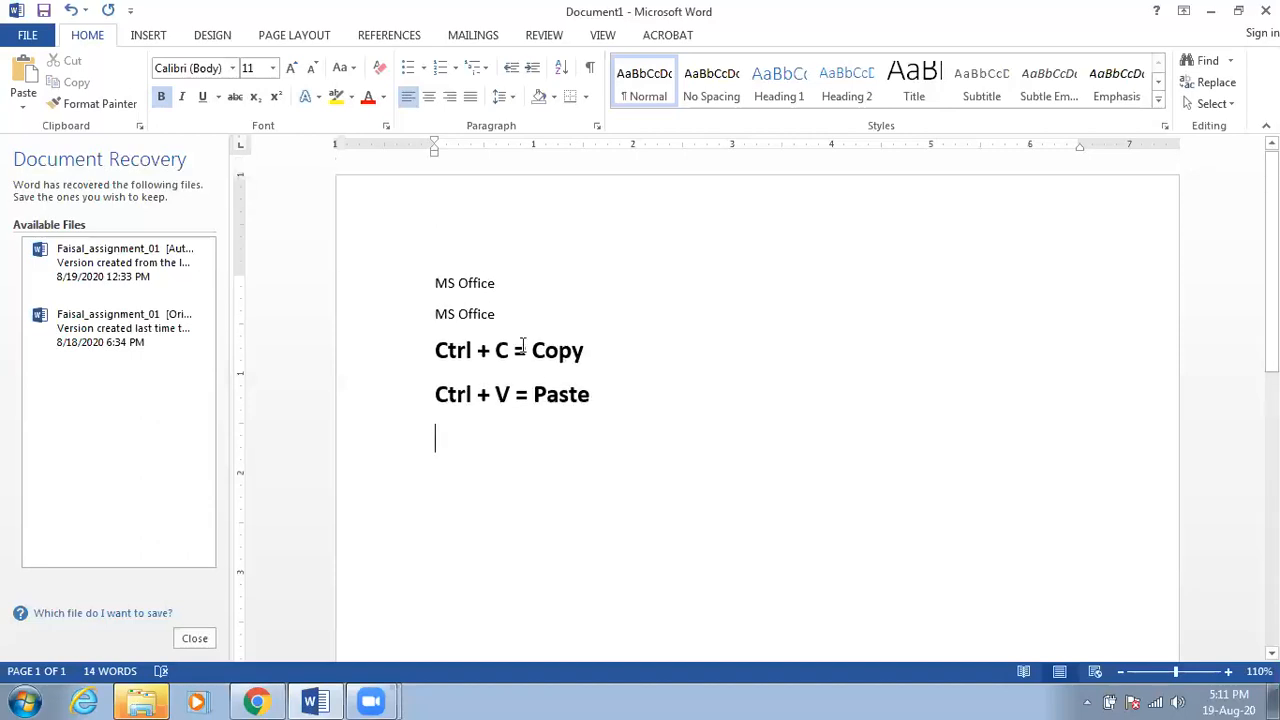
Step: Copy both "MS Office" lines and paste them below "Ctrl + V = Paste" with their source formatting kept
click(497, 315)
drag(478, 313, 437, 290)
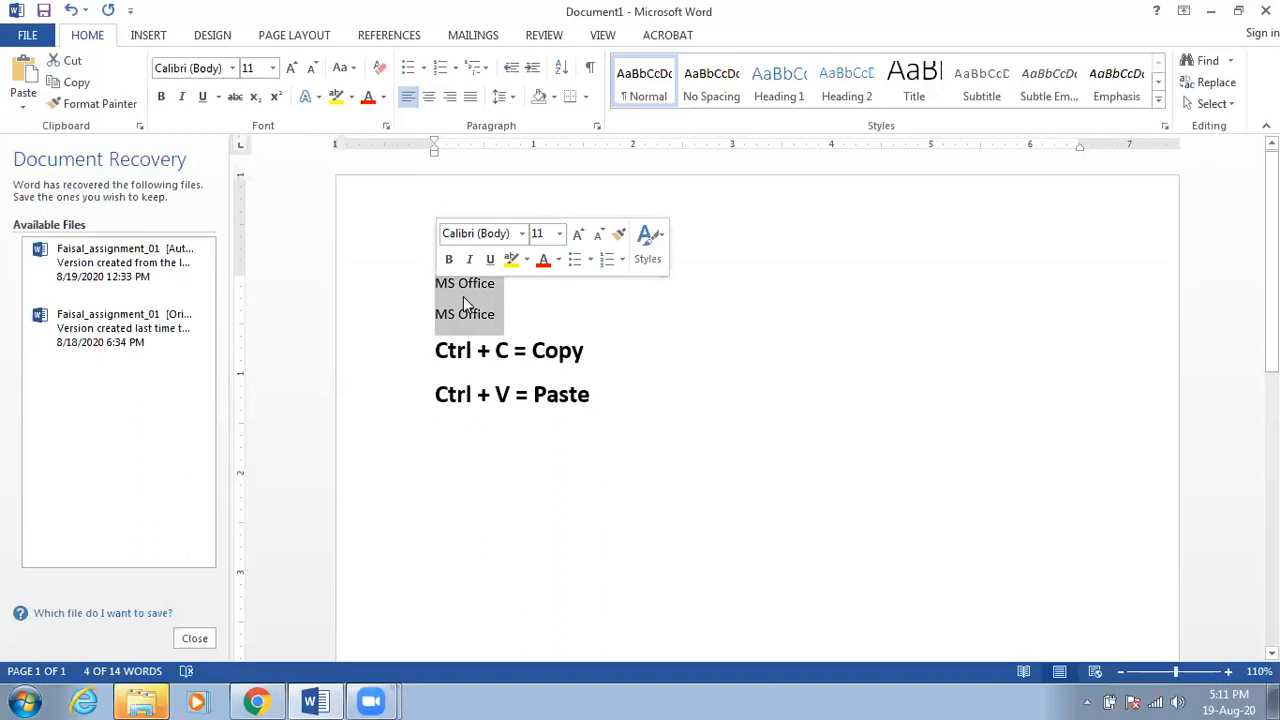
right_click(463, 303)
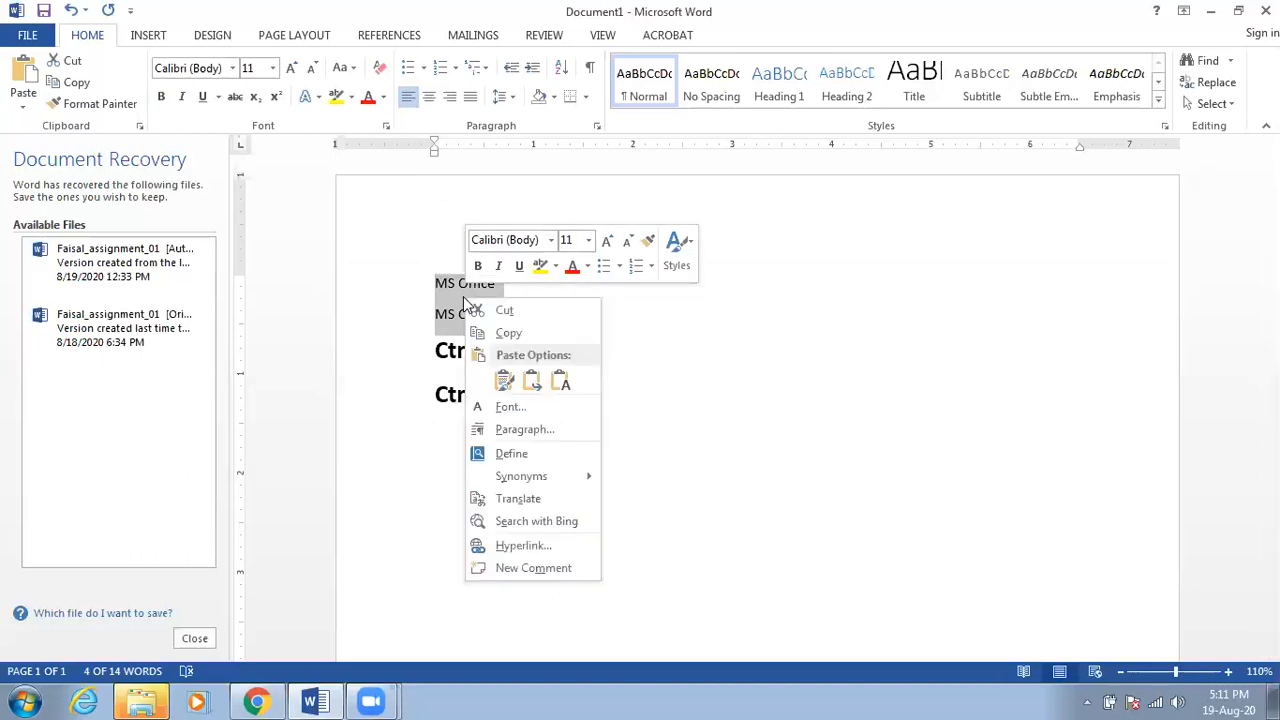
click(521, 333)
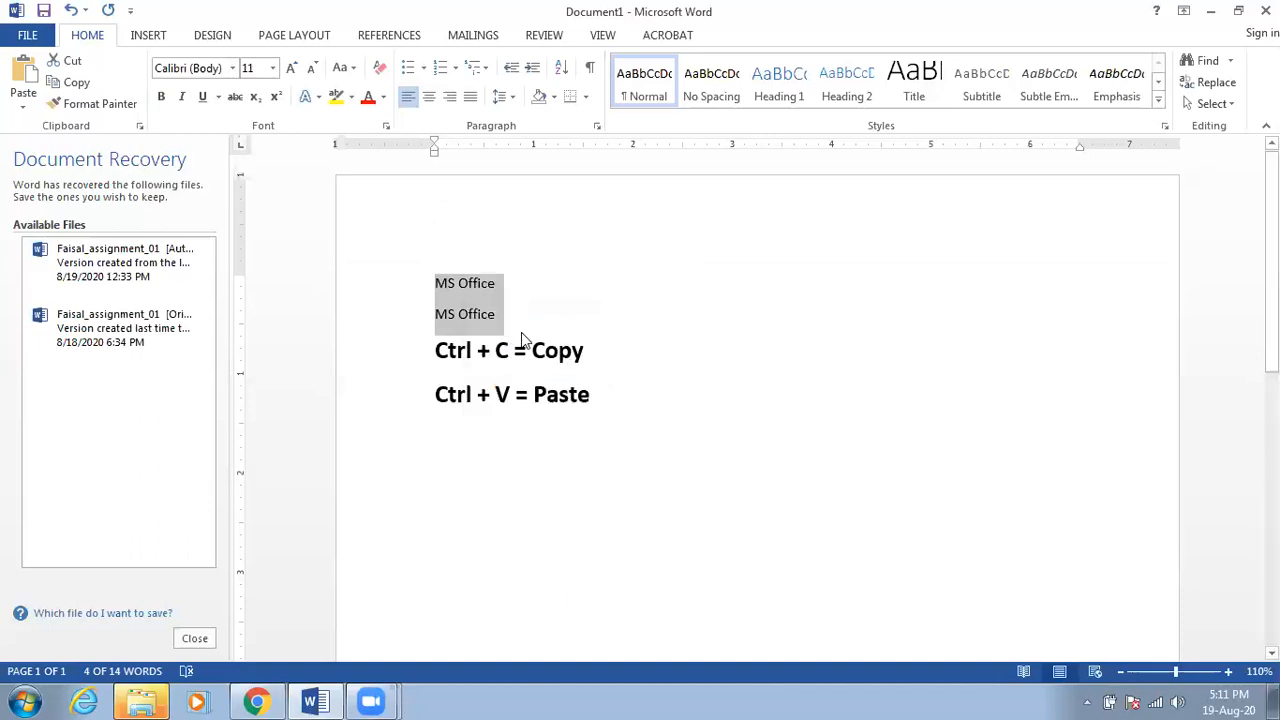
click(592, 410)
key(Return)
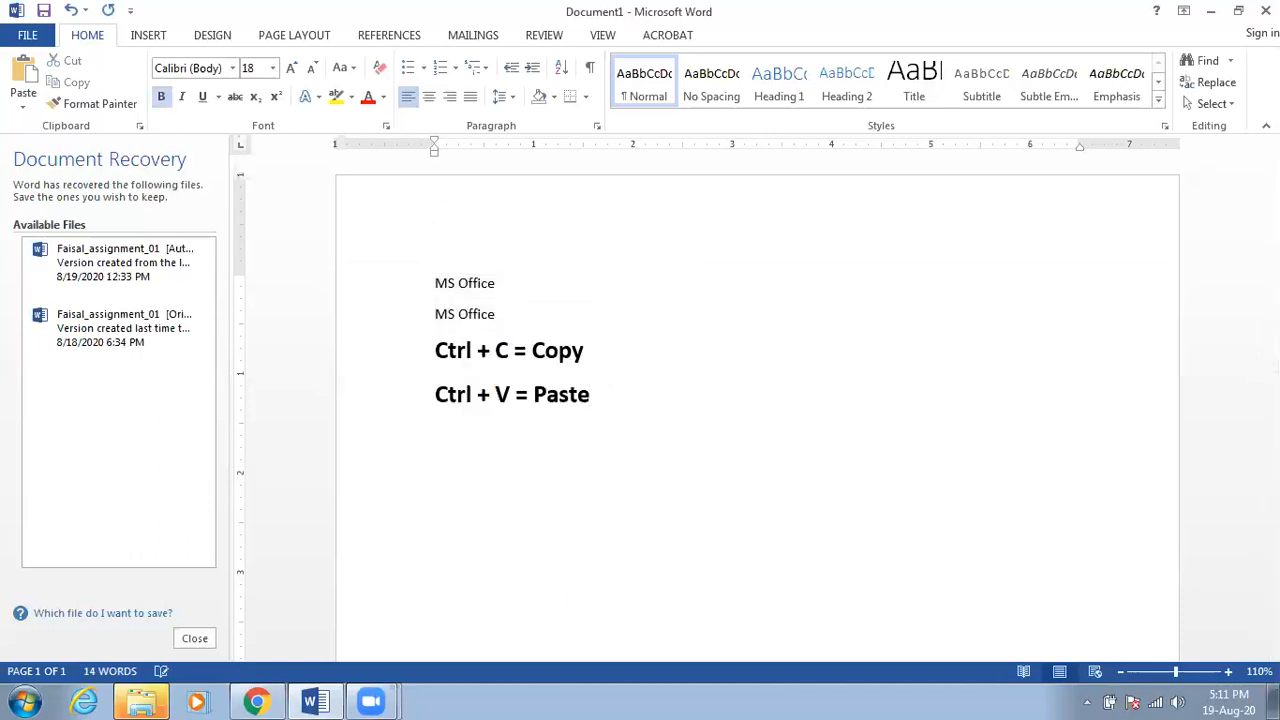
right_click(444, 447)
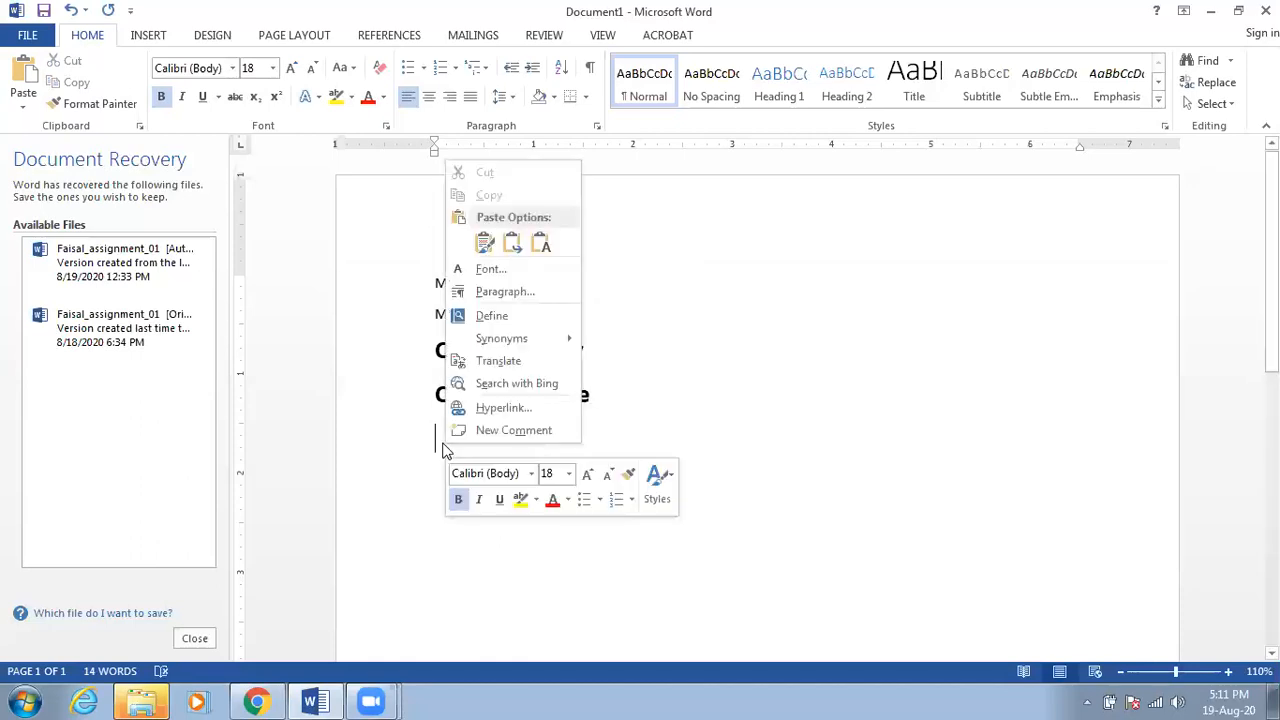
click(487, 249)
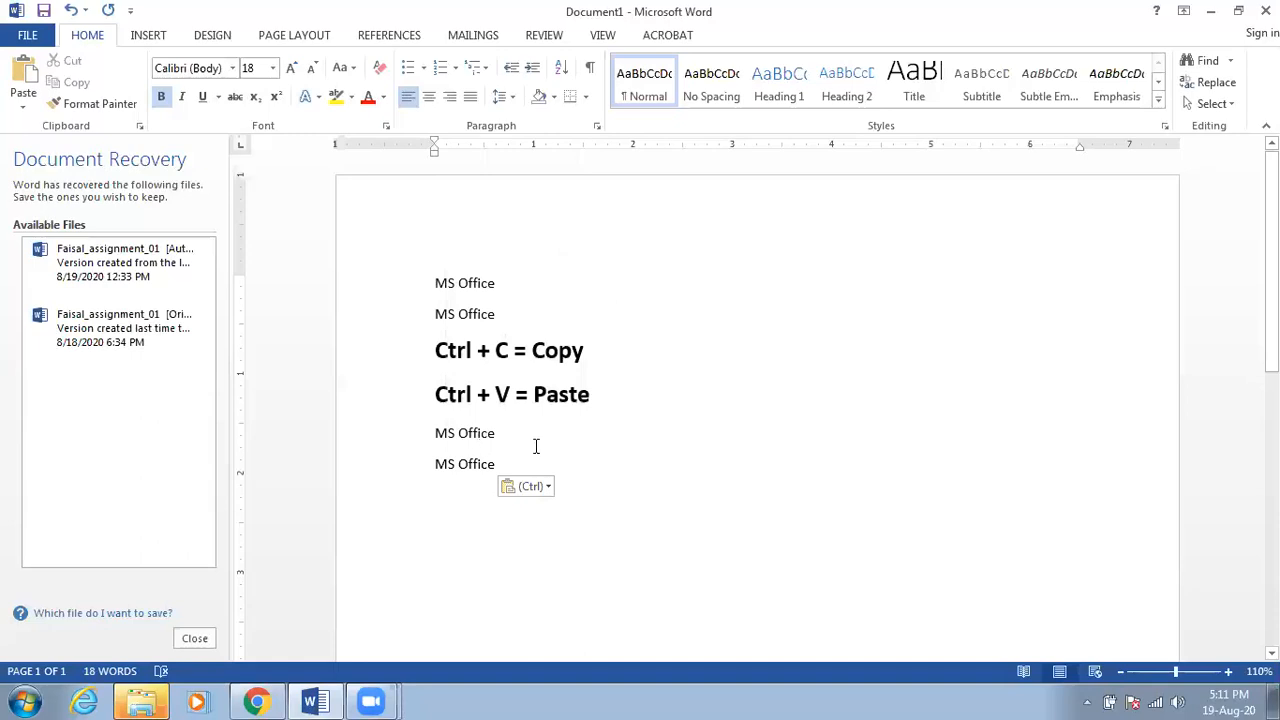
Step: Draw a text box about 2.73" high and 2.37" wide directly below the last "MS Office" line
scroll(533, 457, down, 1)
scroll(533, 457, down, 2)
scroll(534, 457, up, 1)
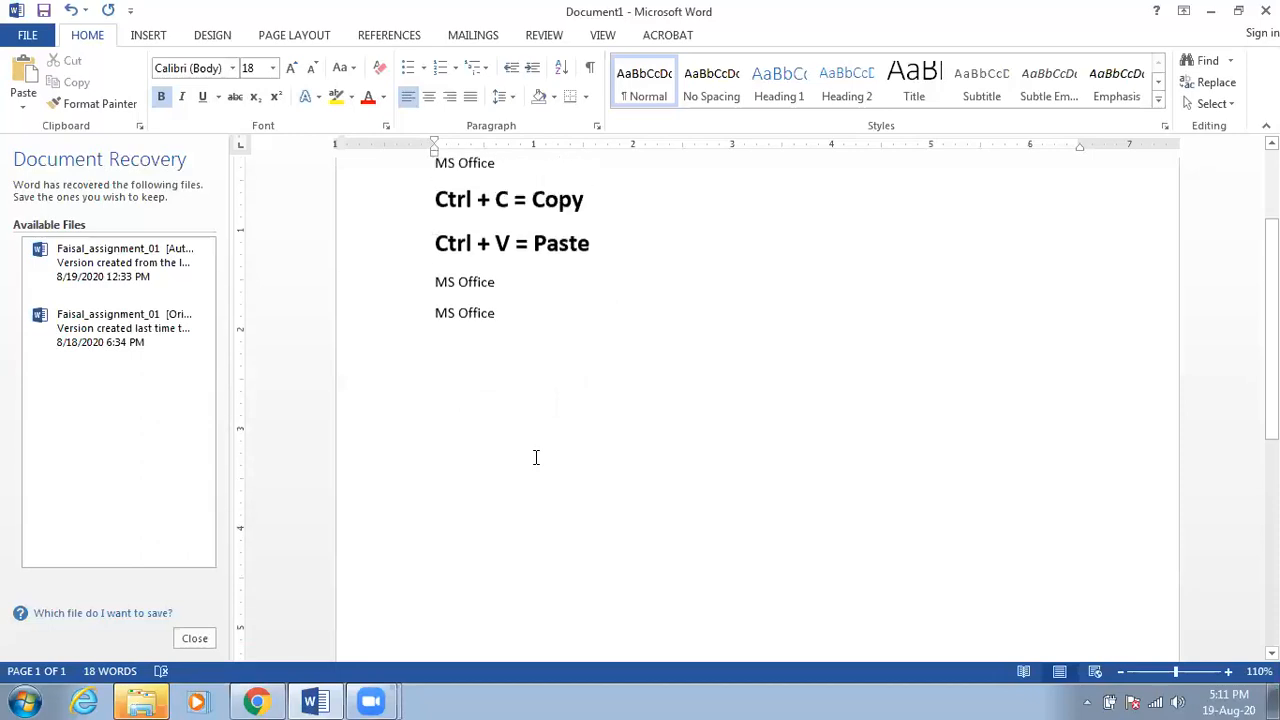
scroll(535, 459, down, 1)
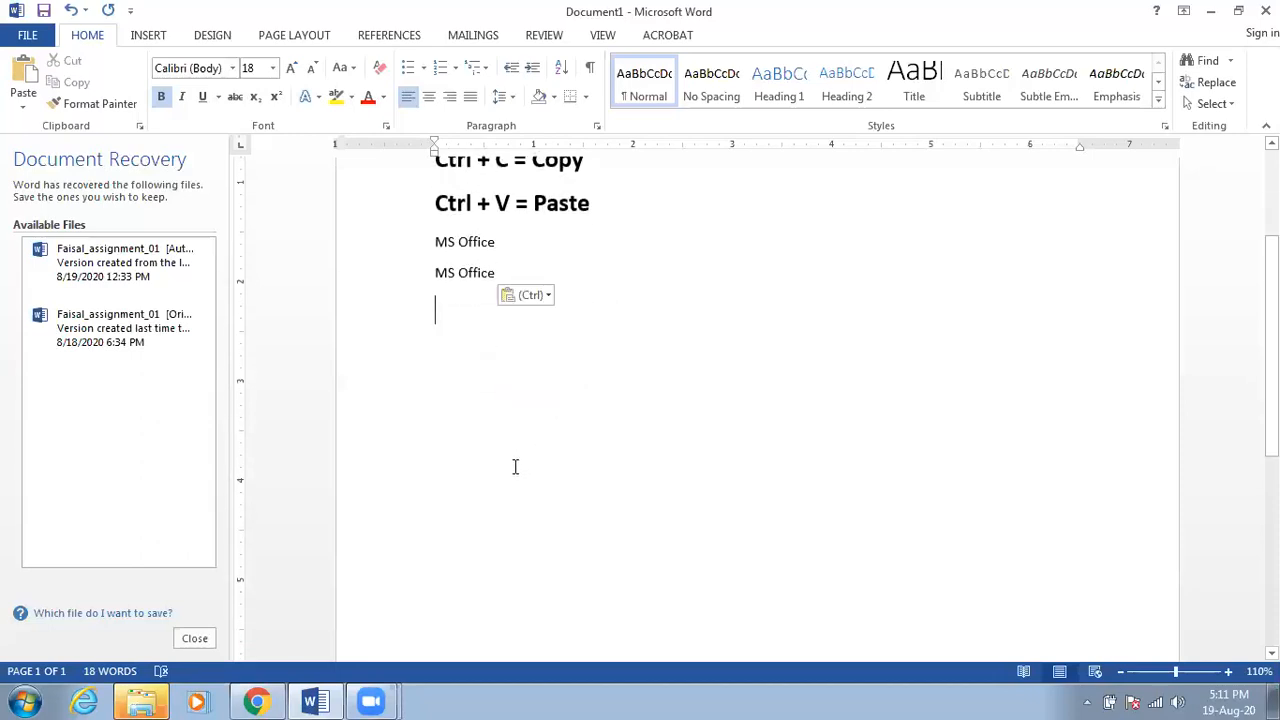
click(147, 36)
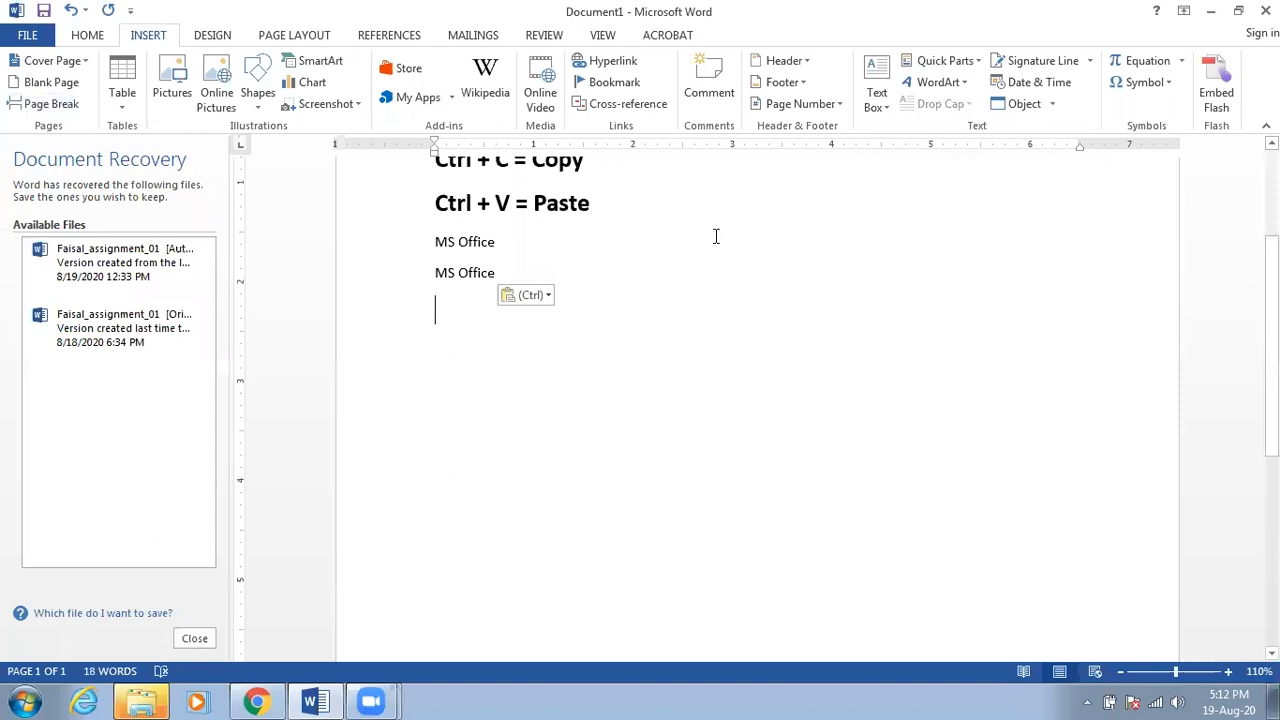
click(887, 105)
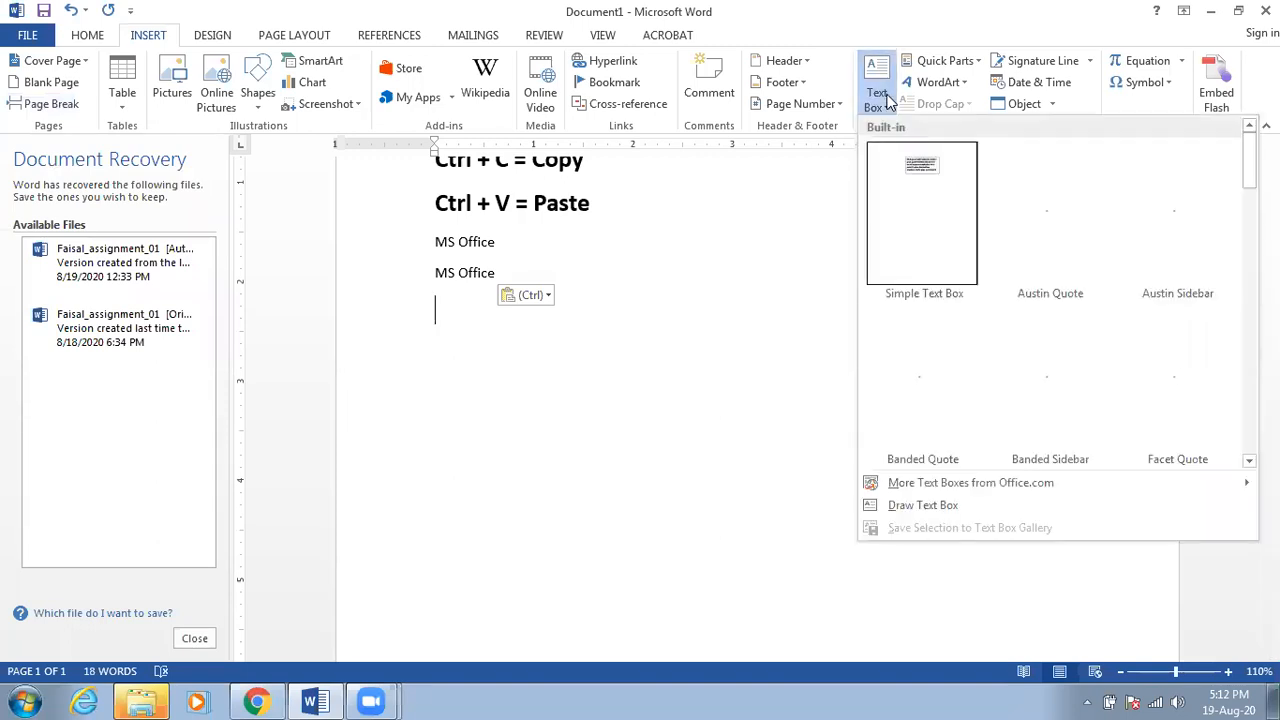
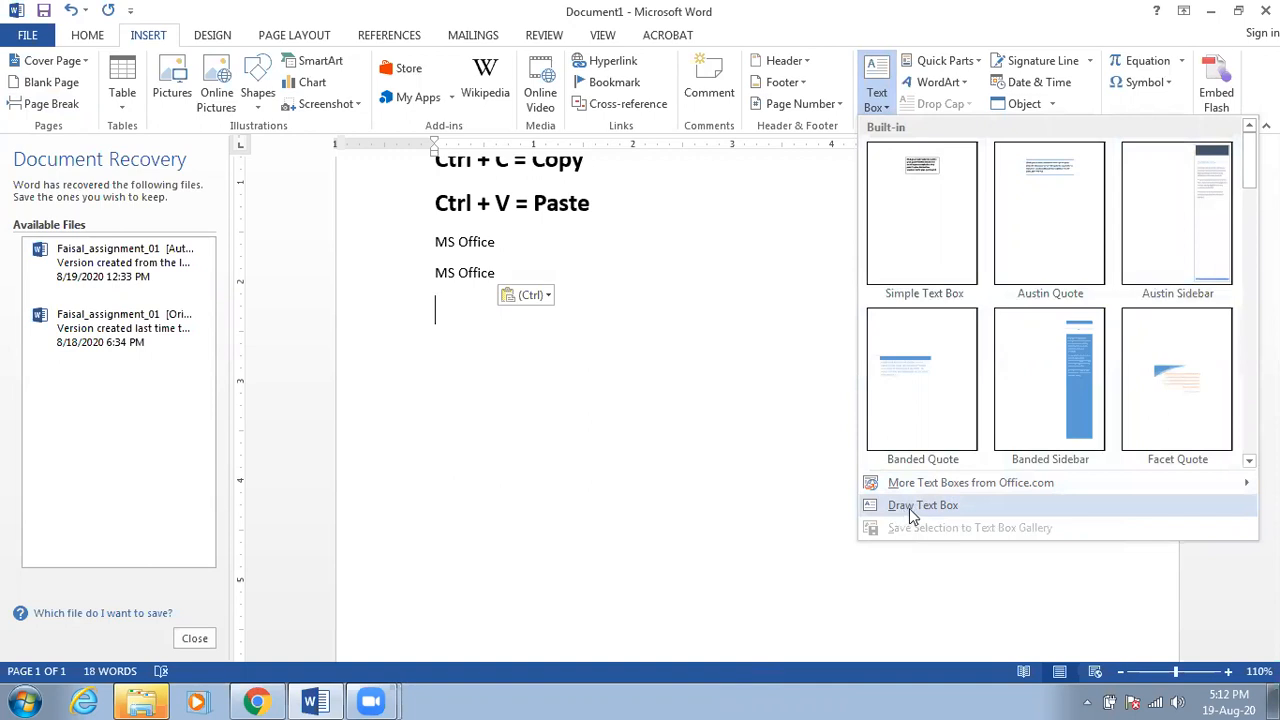
click(912, 512)
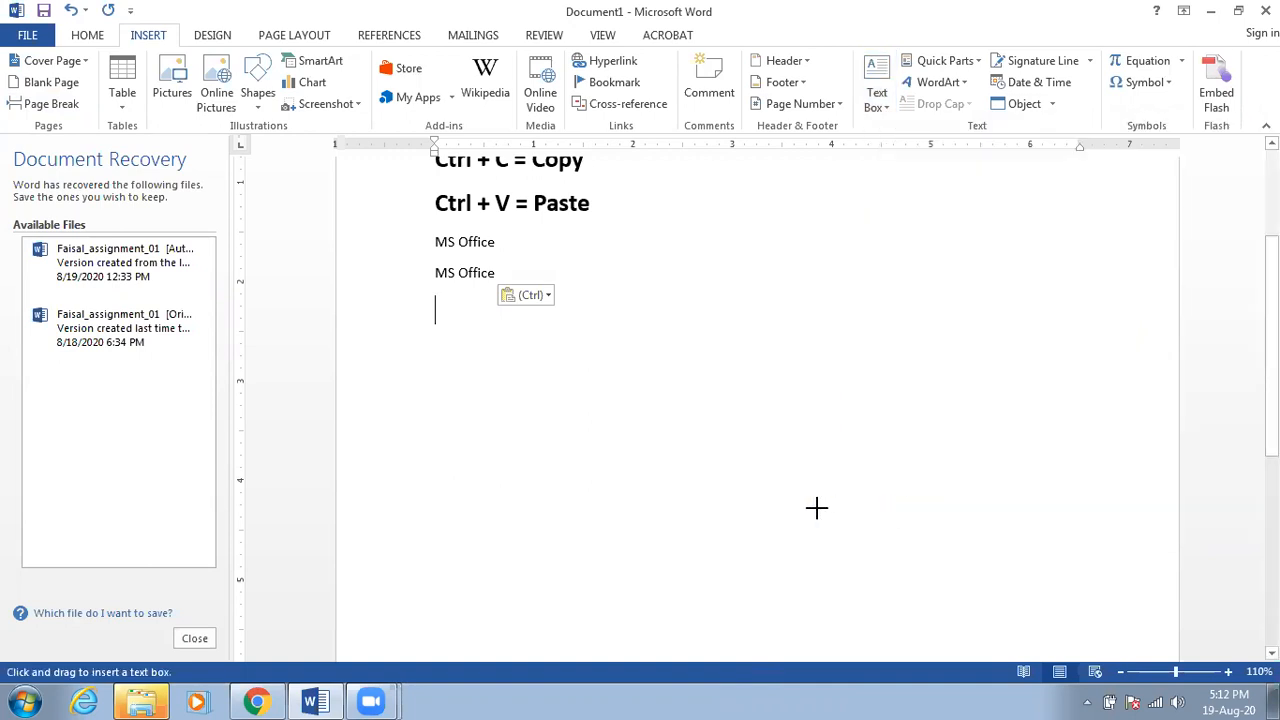
scroll(800, 504, down, 1)
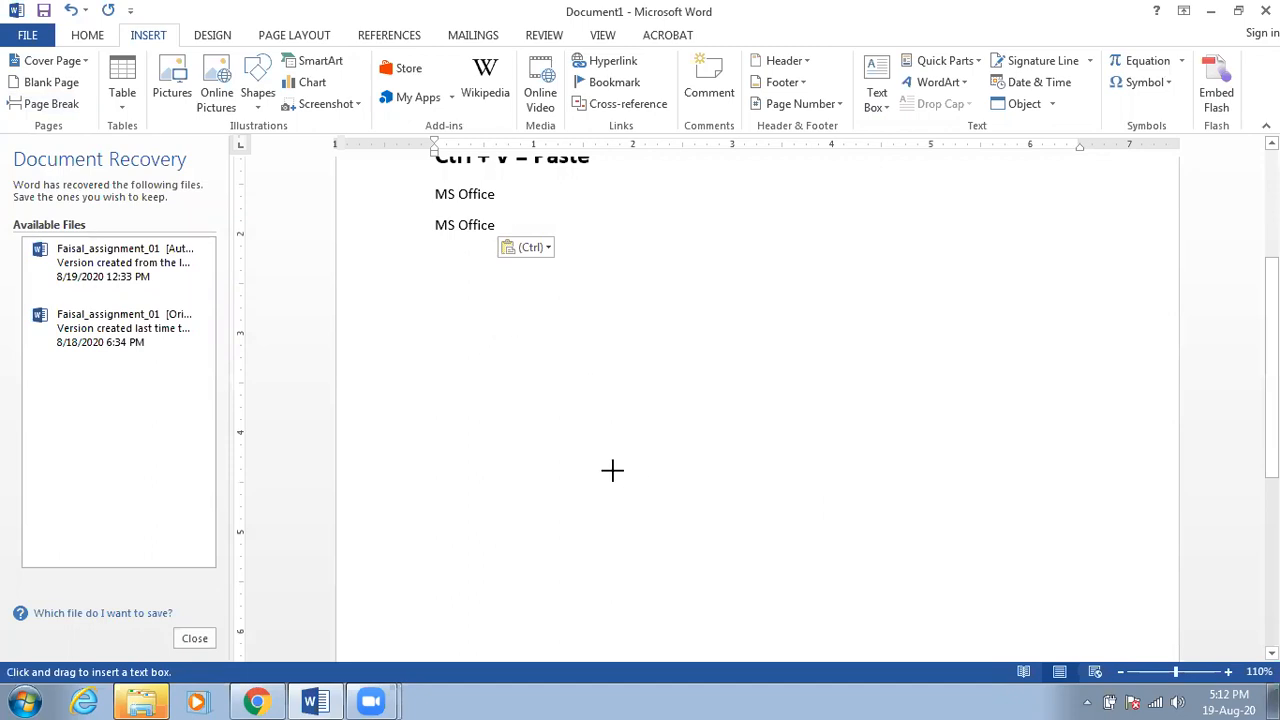
drag(434, 253, 671, 525)
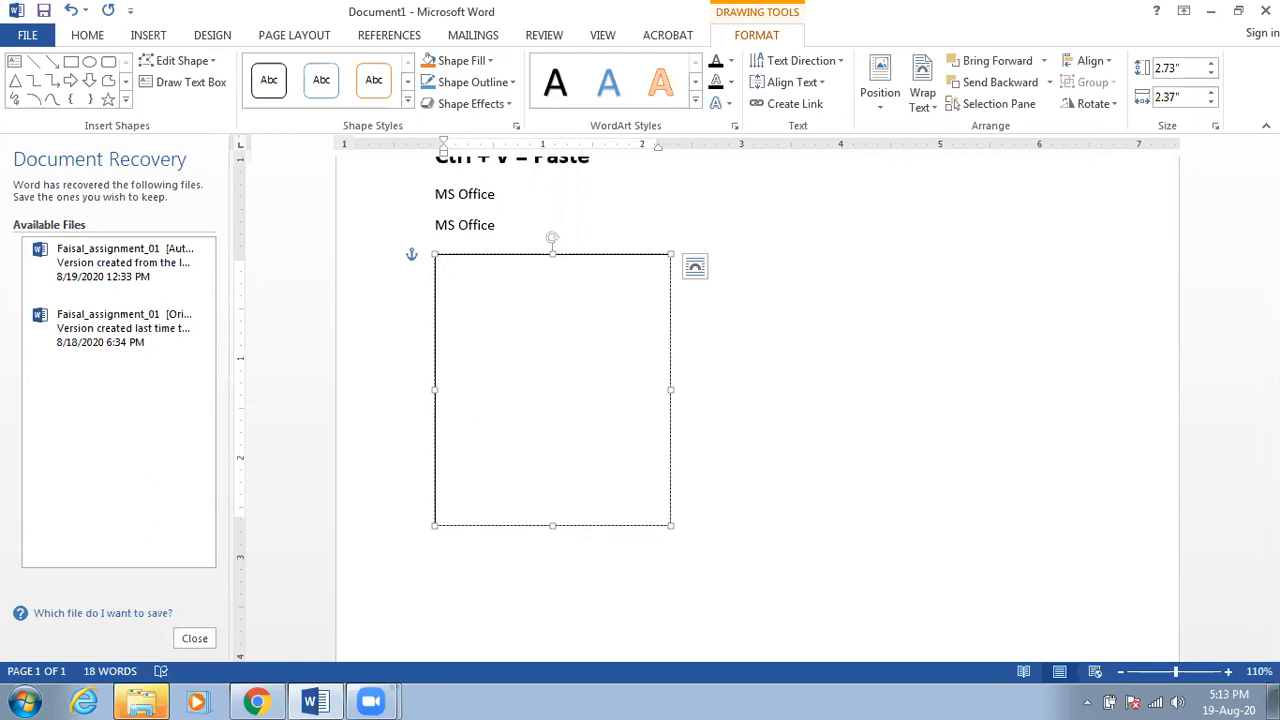
Step: Enter the heading "MS OFFICE" in the text box and centre it
text(MS OFFICE)
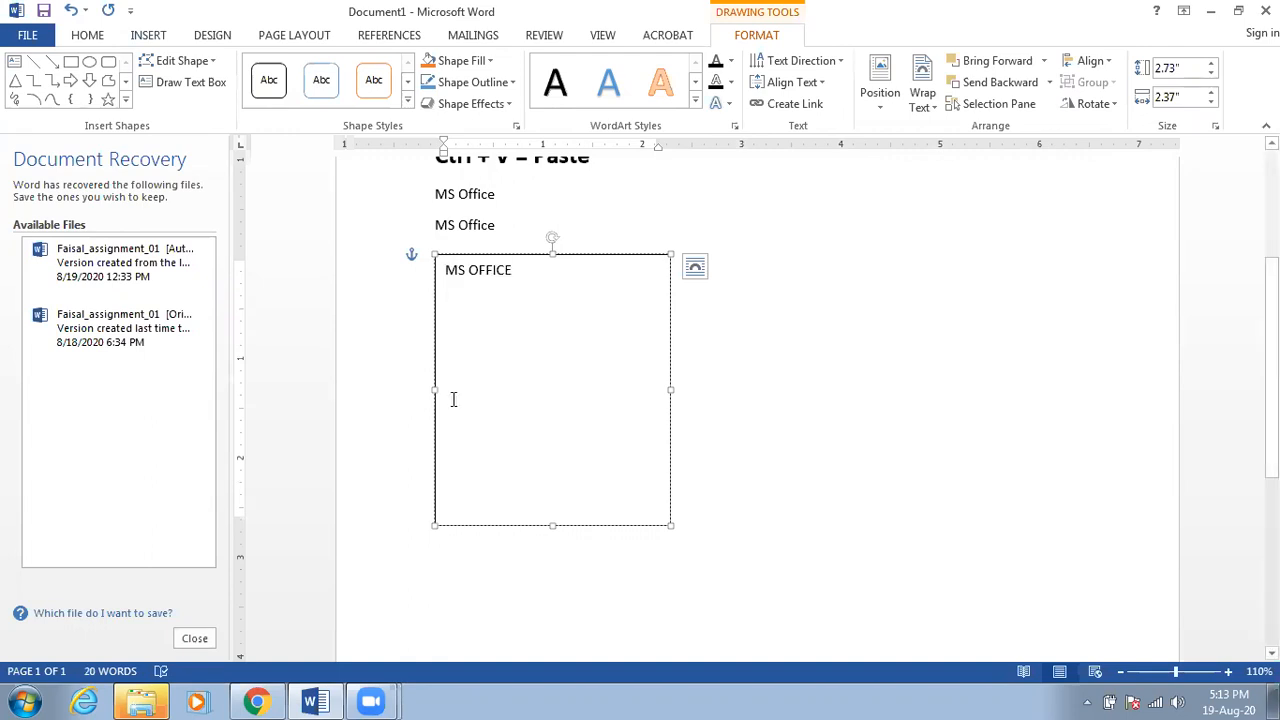
click(448, 272)
click(92, 36)
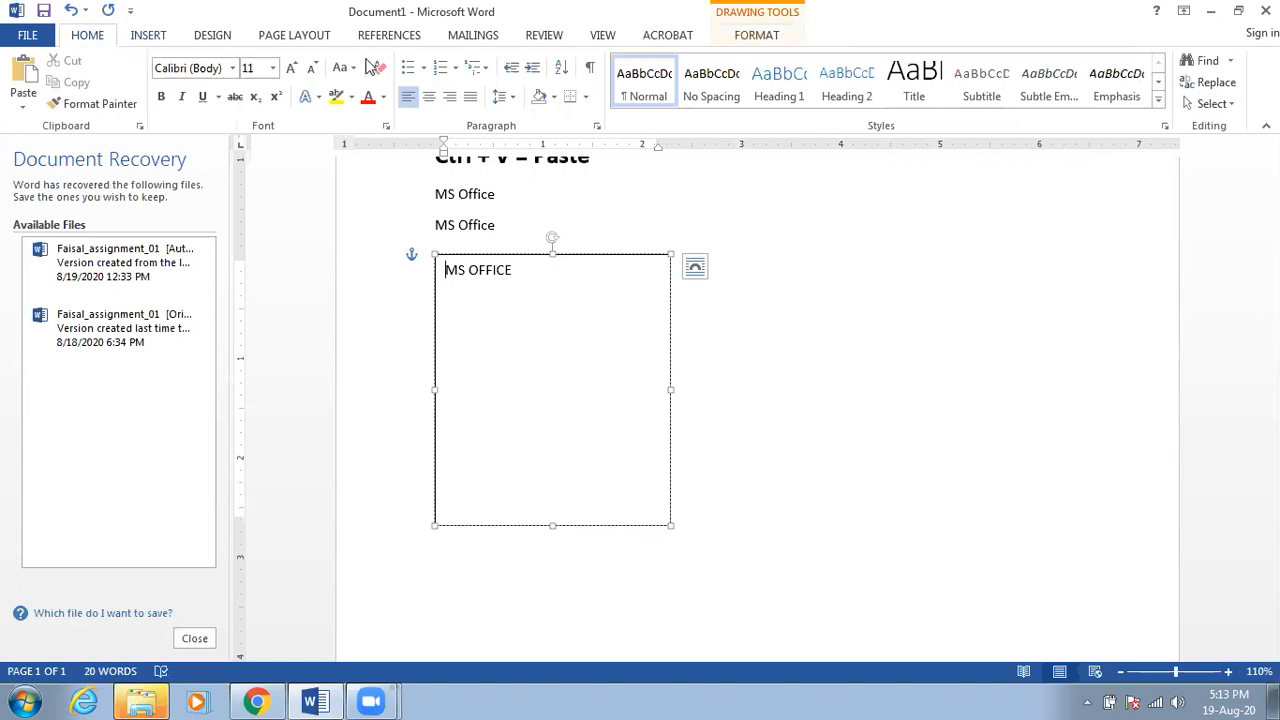
click(429, 97)
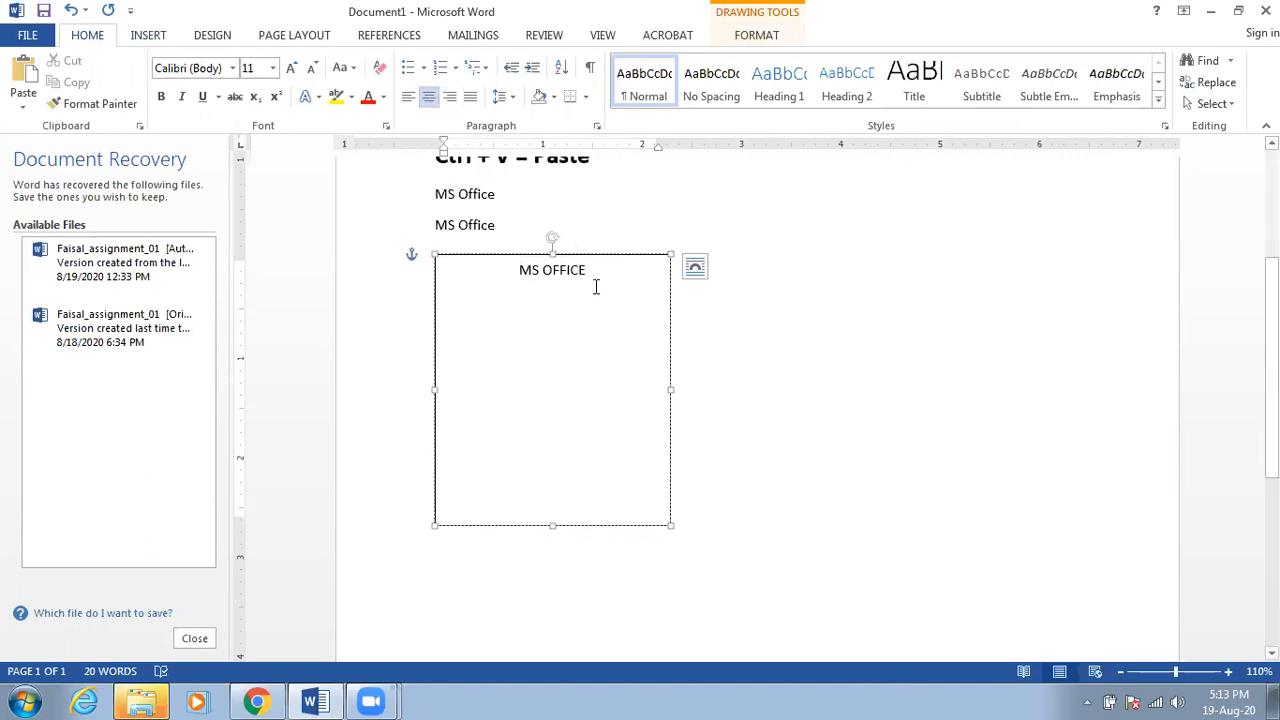
Step: Make the "MS OFFICE" heading in the text box bold and underlined
drag(600, 271, 520, 273)
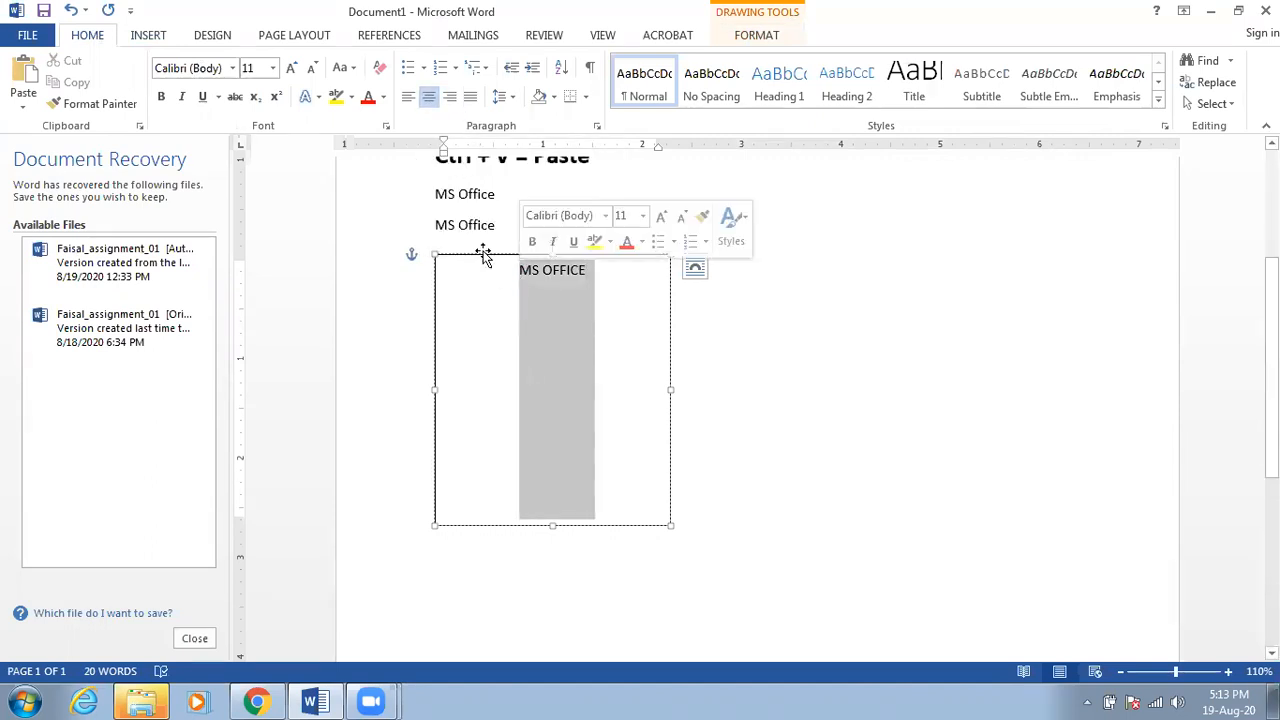
click(162, 97)
click(202, 97)
click(533, 271)
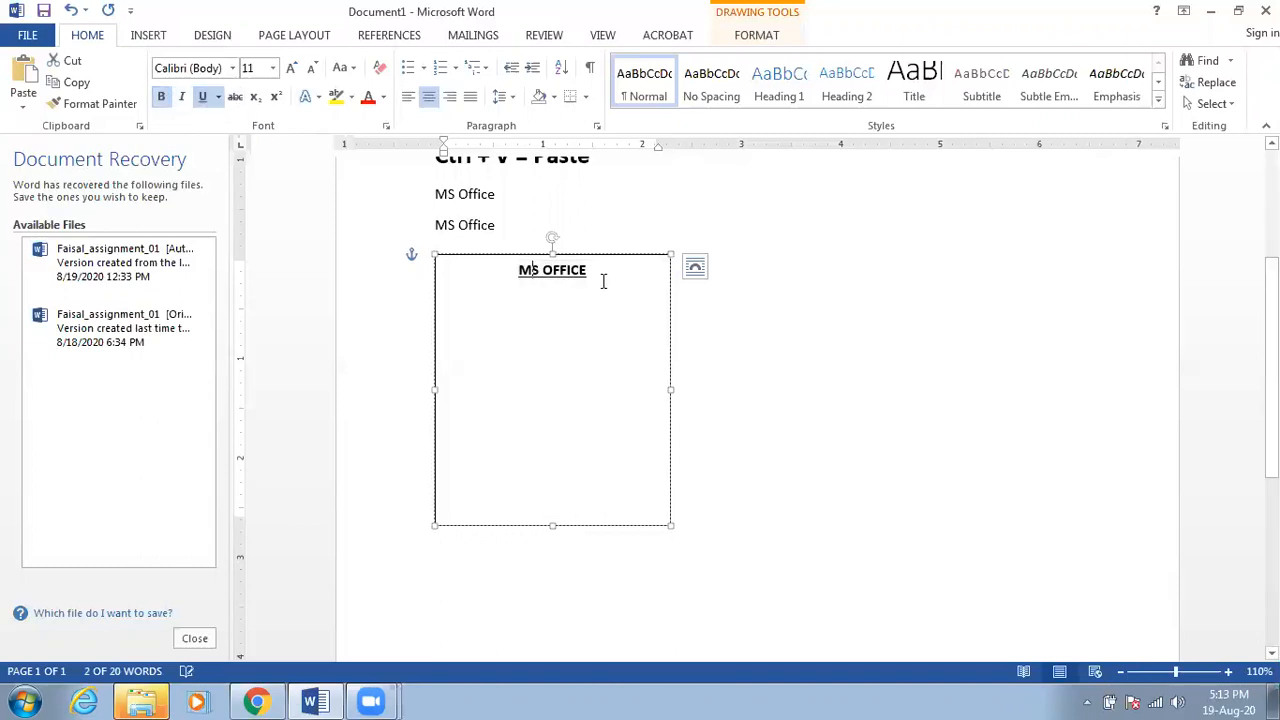
Step: Add a left-aligned line without underline below the heading, reading "We are learning MS Word today"
key(Return)
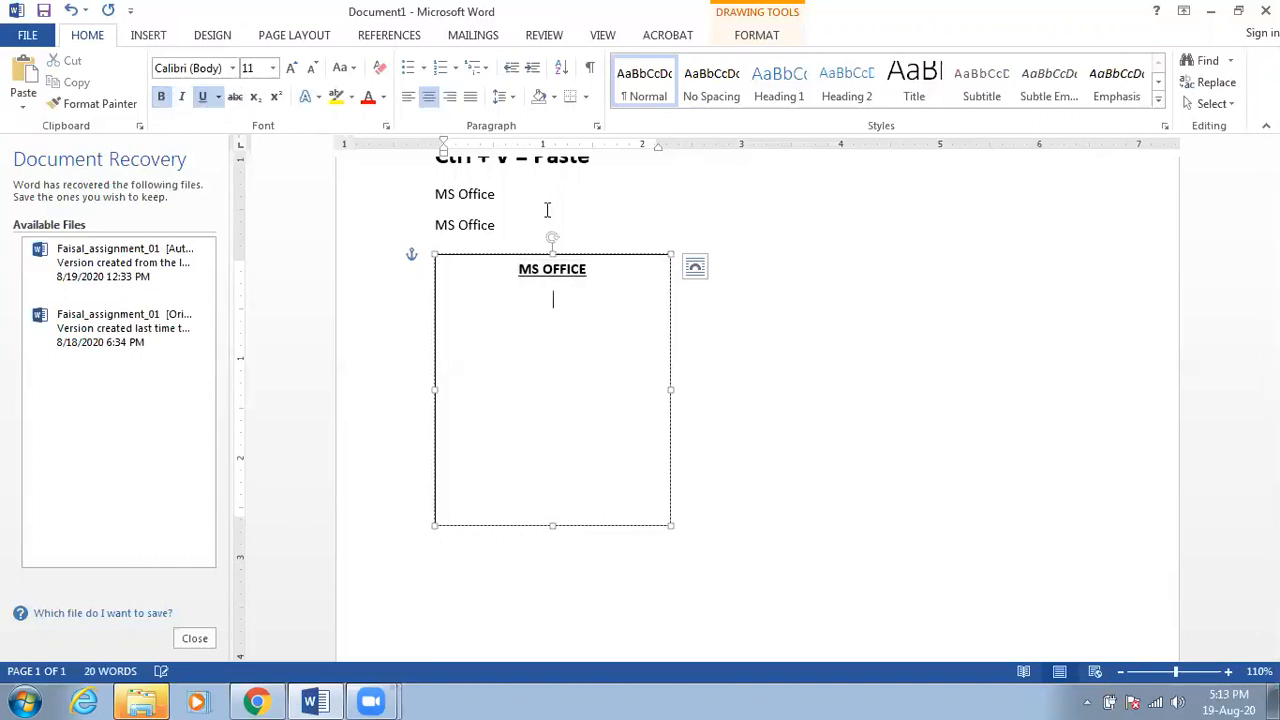
click(408, 96)
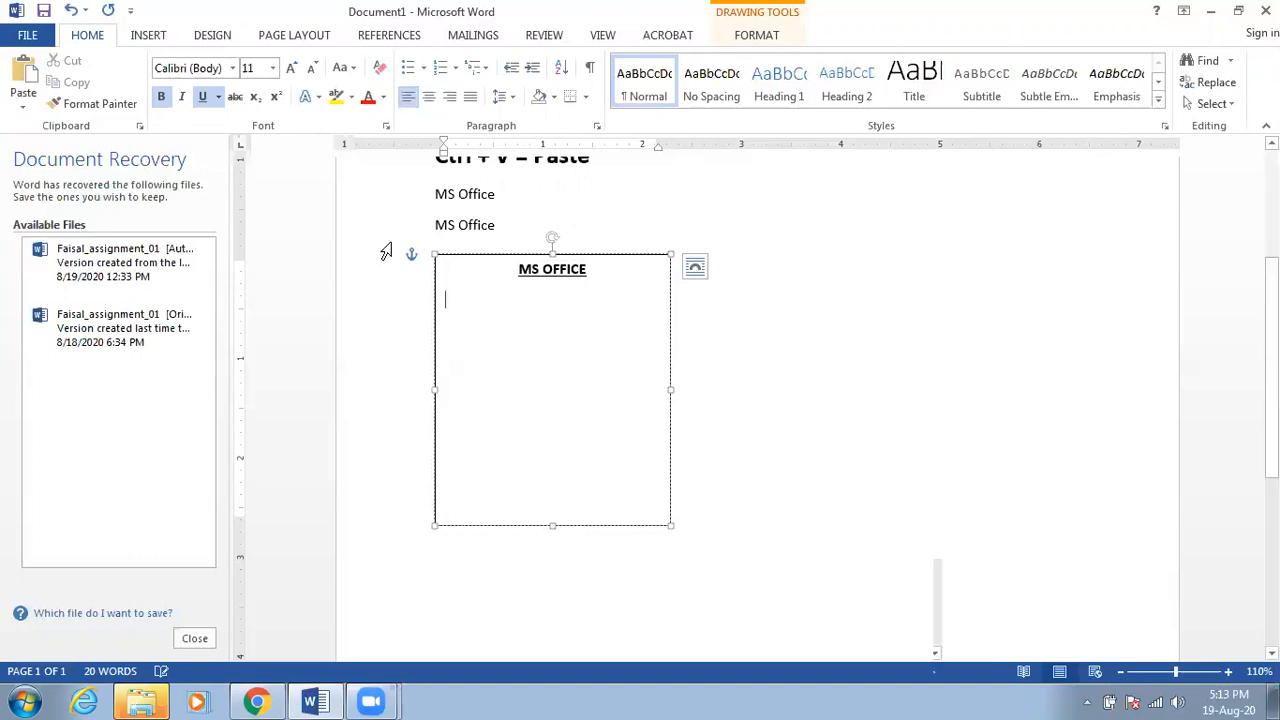
text(We)
key(BackSpace)
key(BackSpace)
key(BackSpace)
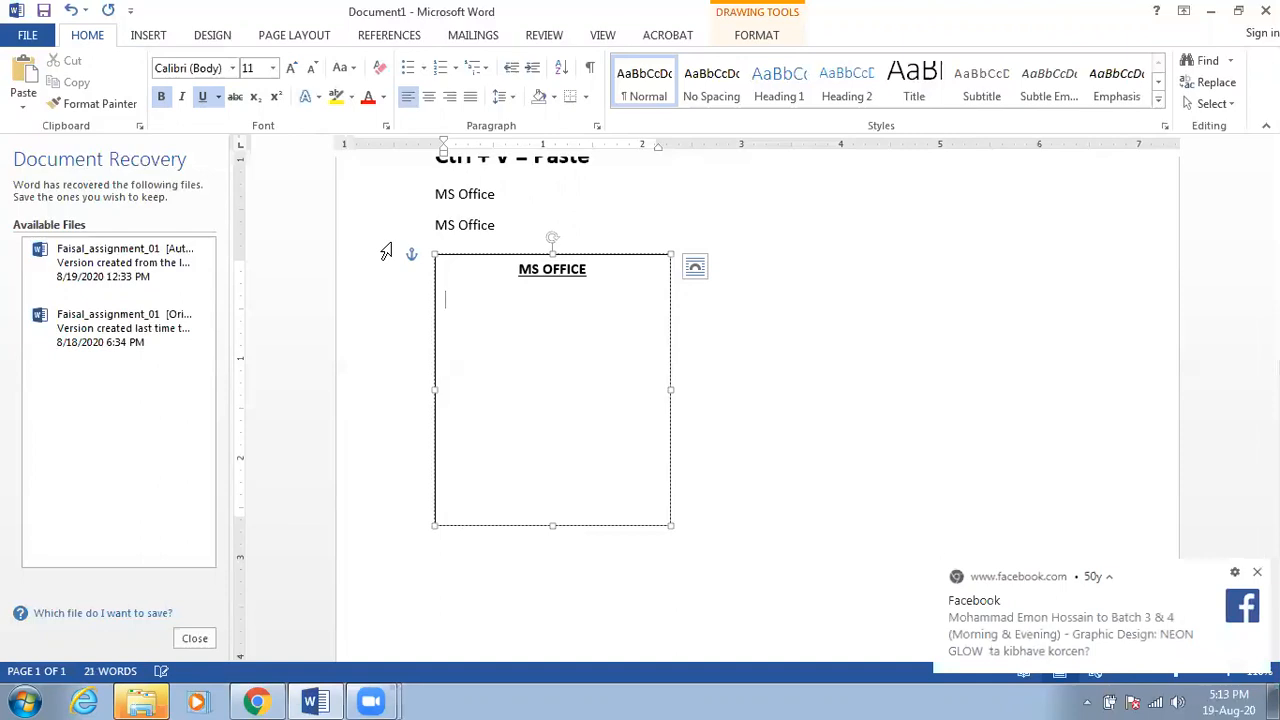
key(ctrl+u)
text(We are learning MS Word today)
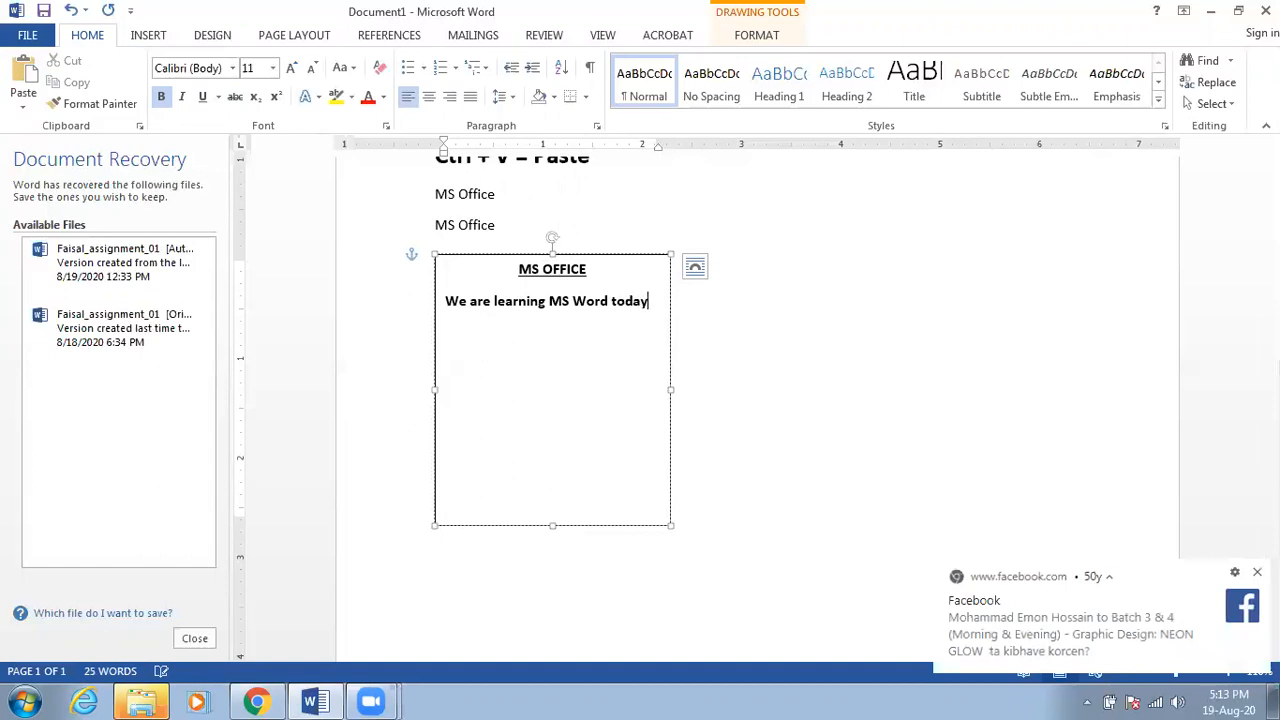
Step: Complete the text box line with a period and add "We are learning about Text Box now. We are doing class no 02 today."
text(.)
text(W)
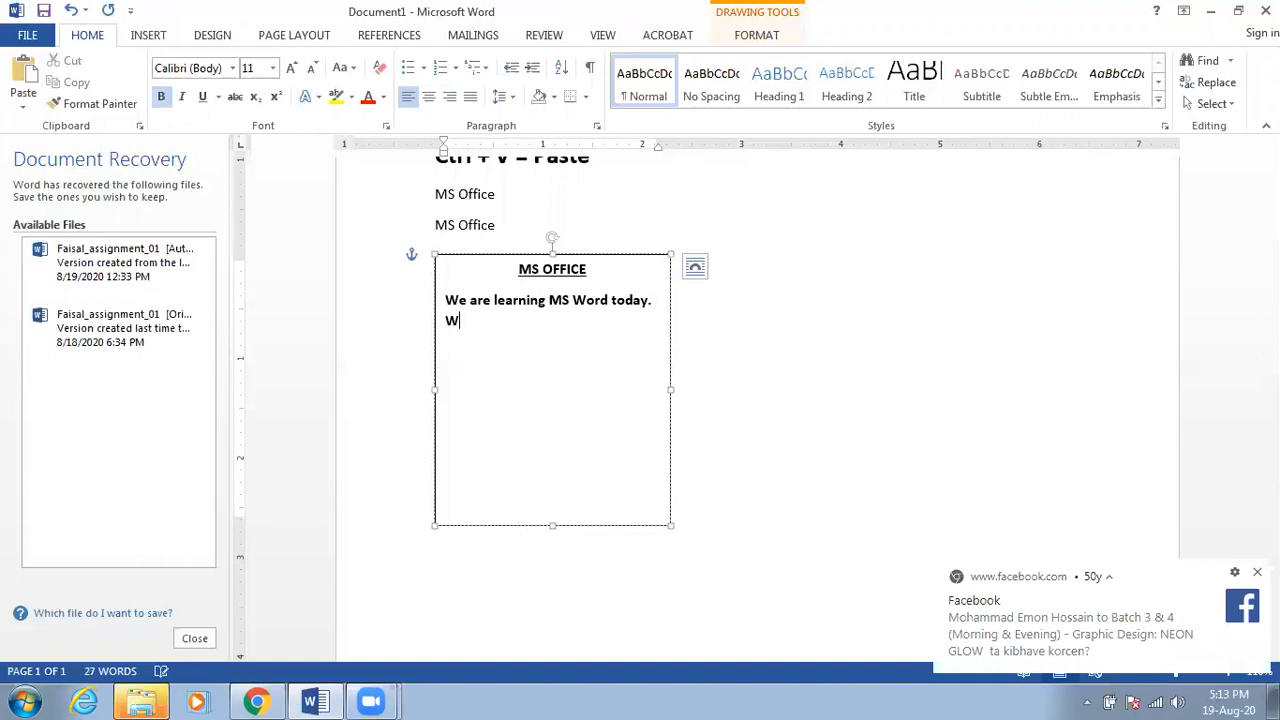
text(e are learning about Tex)
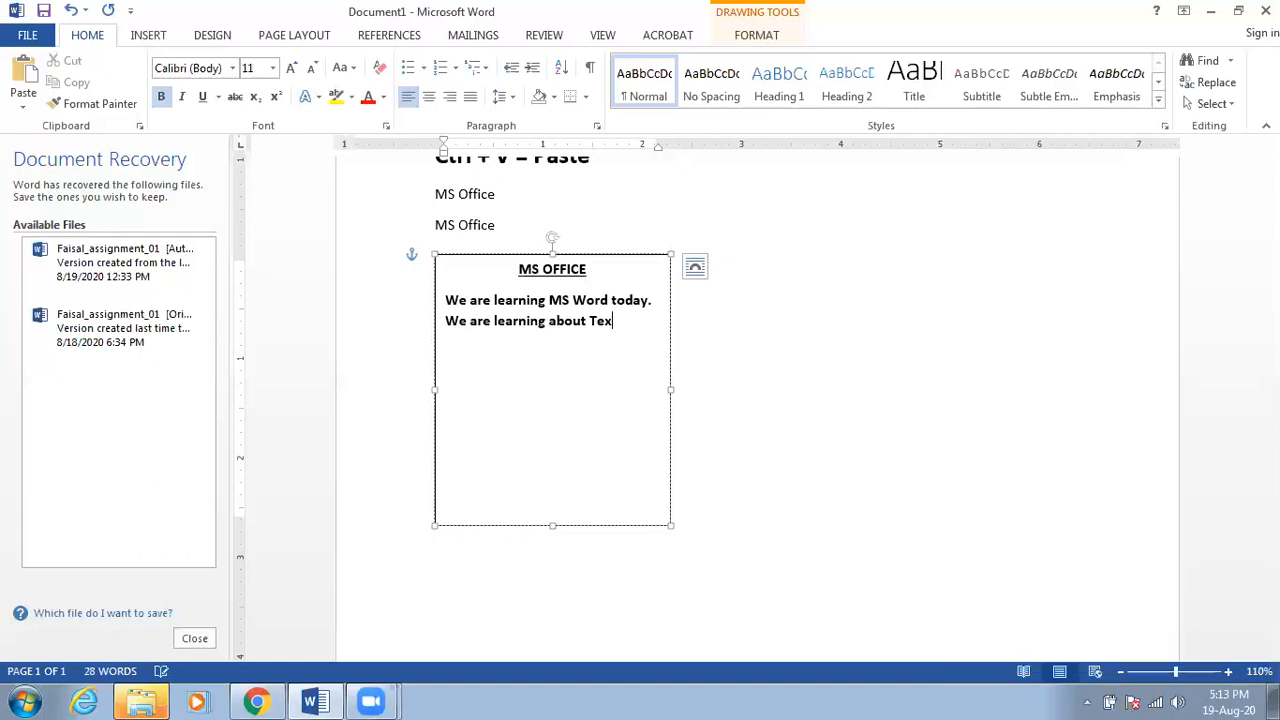
text(t Box now)
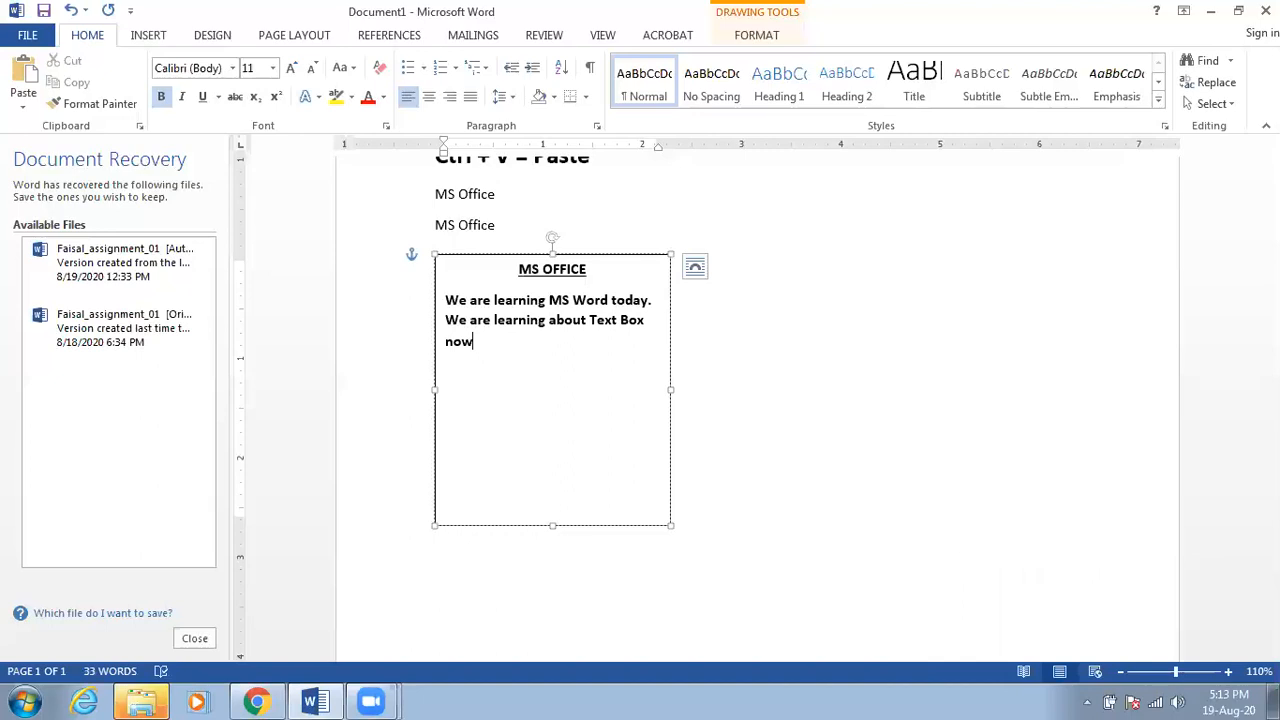
text(. We are doing class no 02)
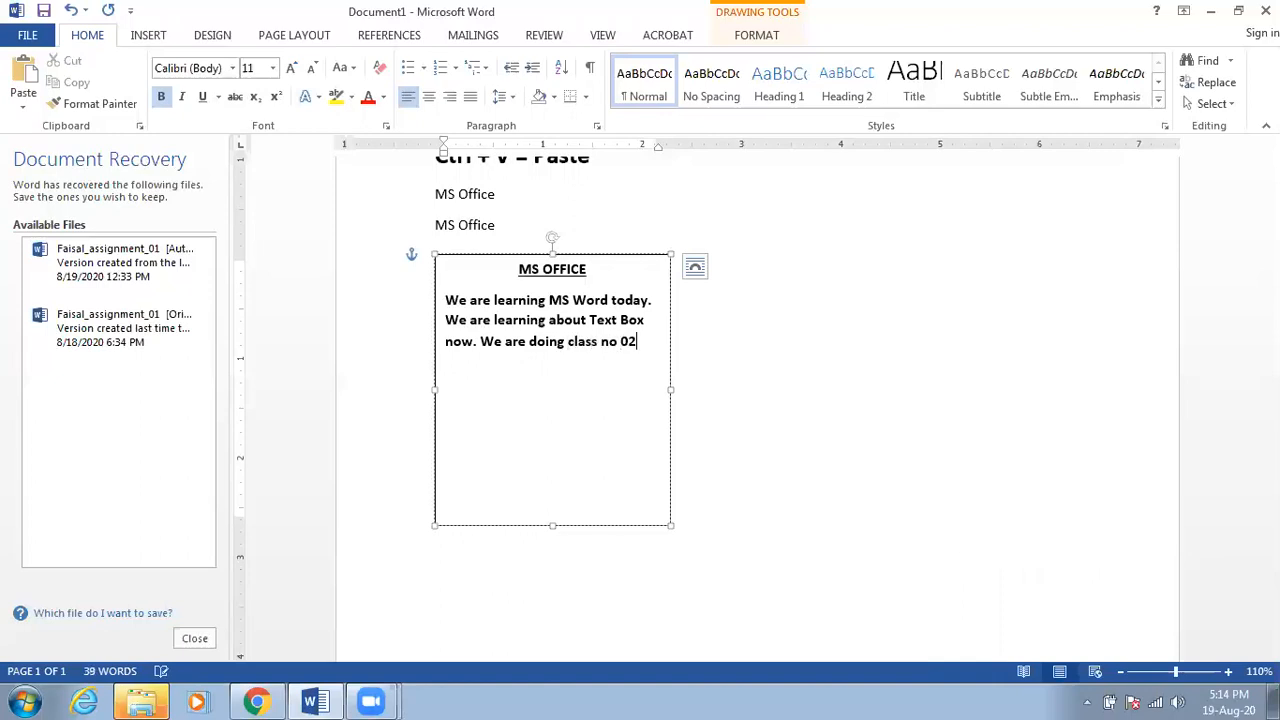
text( tod)
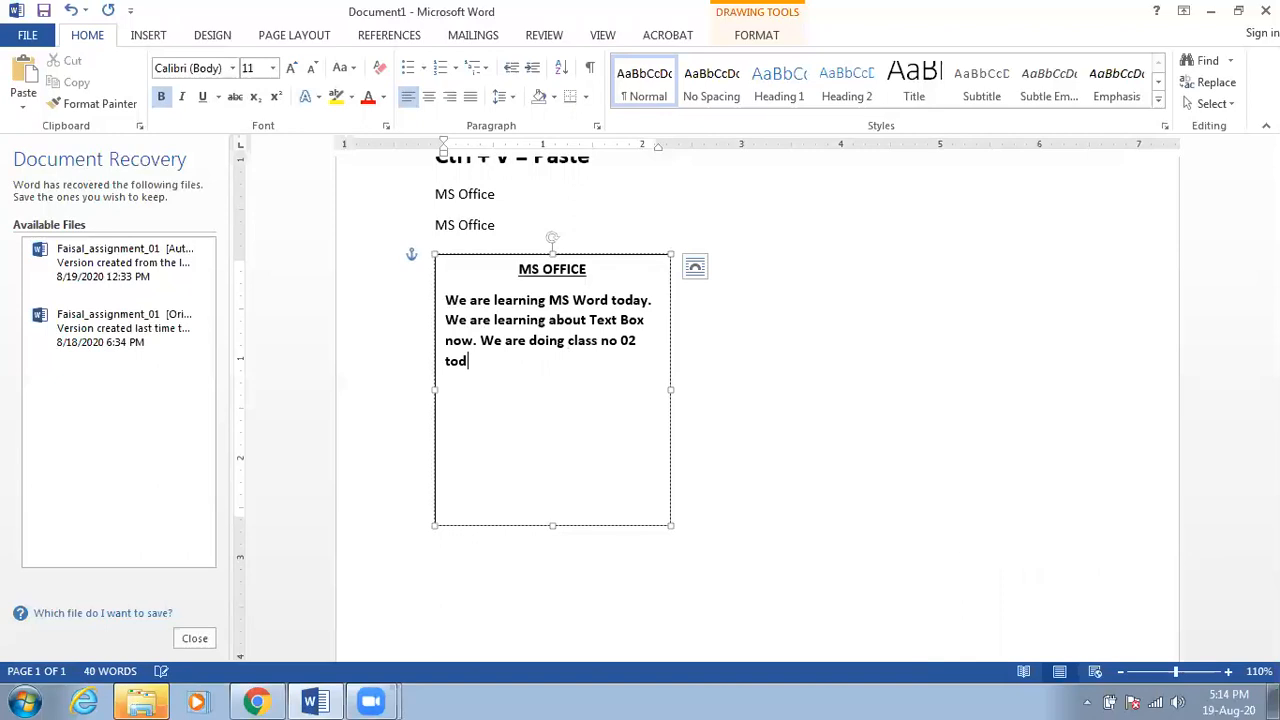
text(ay.)
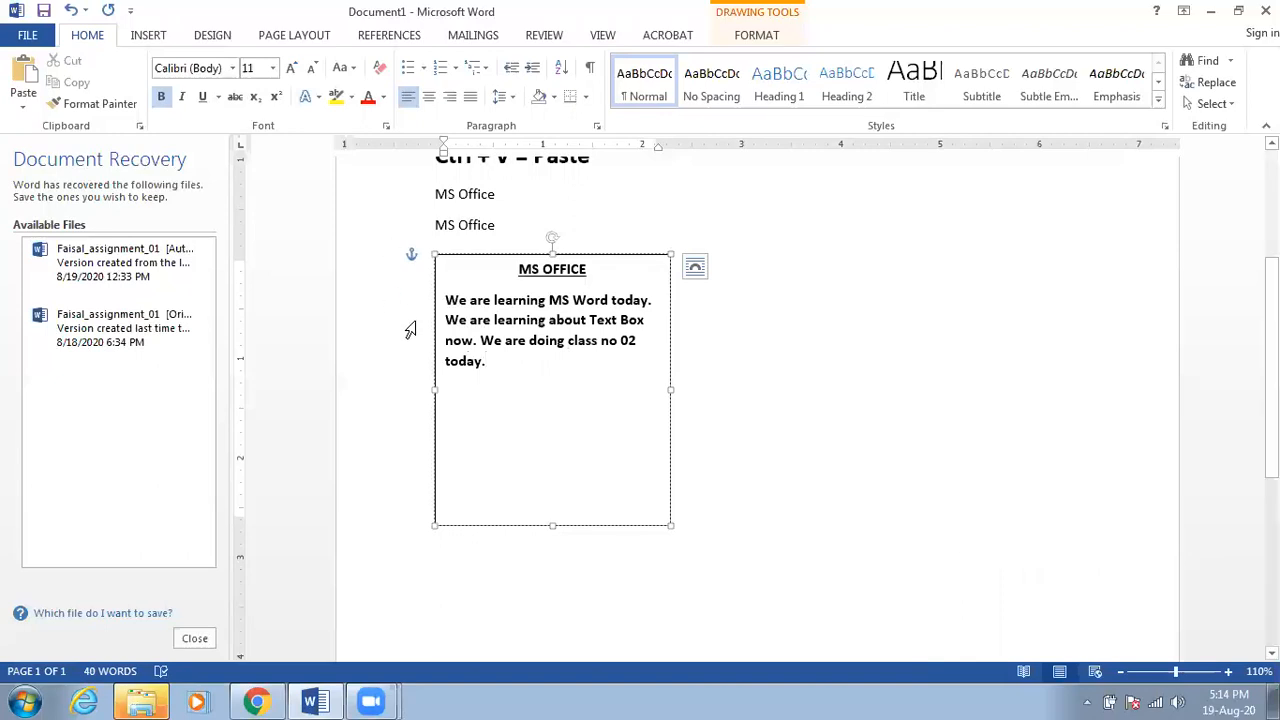
Step: Justify the paragraph below the "MS OFFICE" heading in the text box
drag(490, 515, 452, 282)
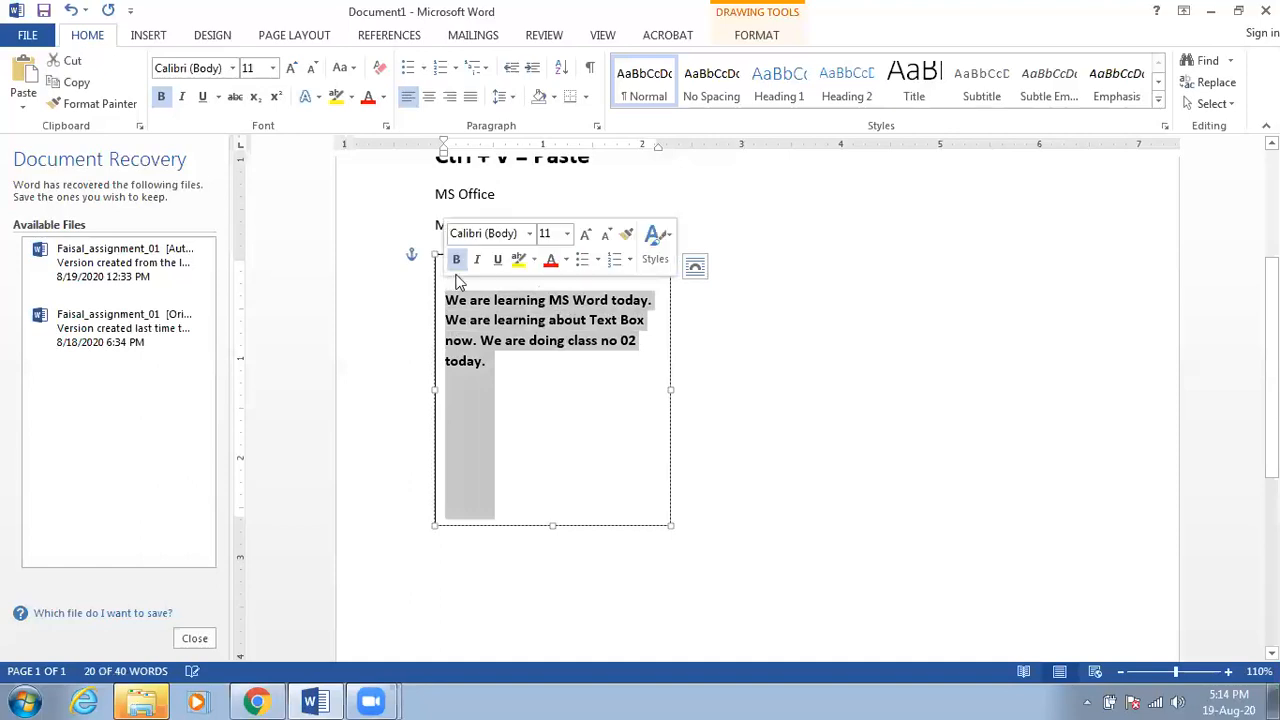
click(472, 98)
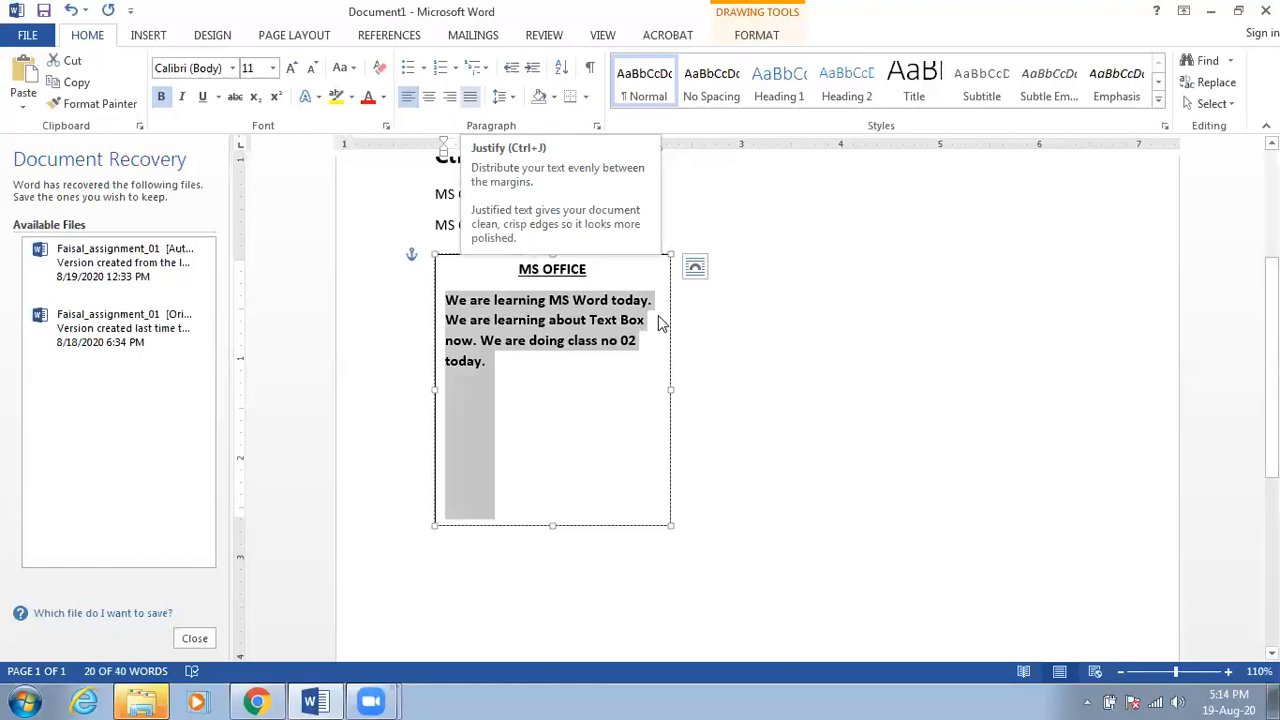
click(470, 97)
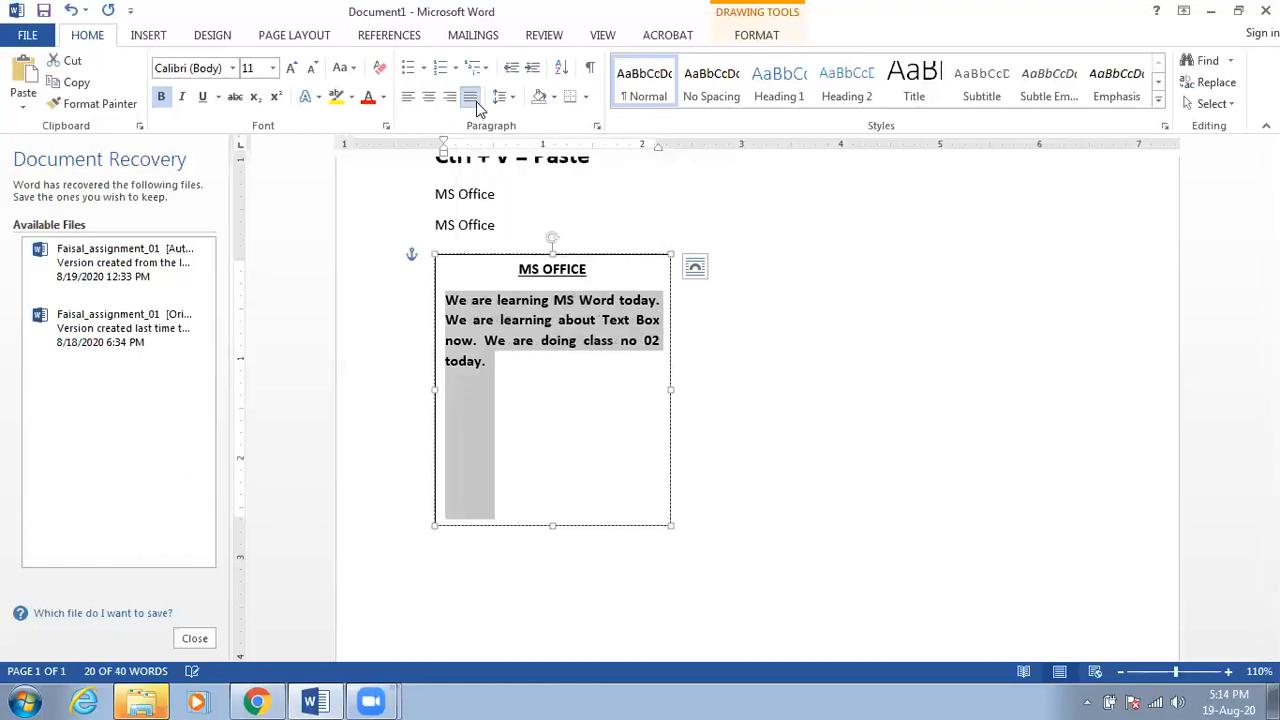
click(590, 366)
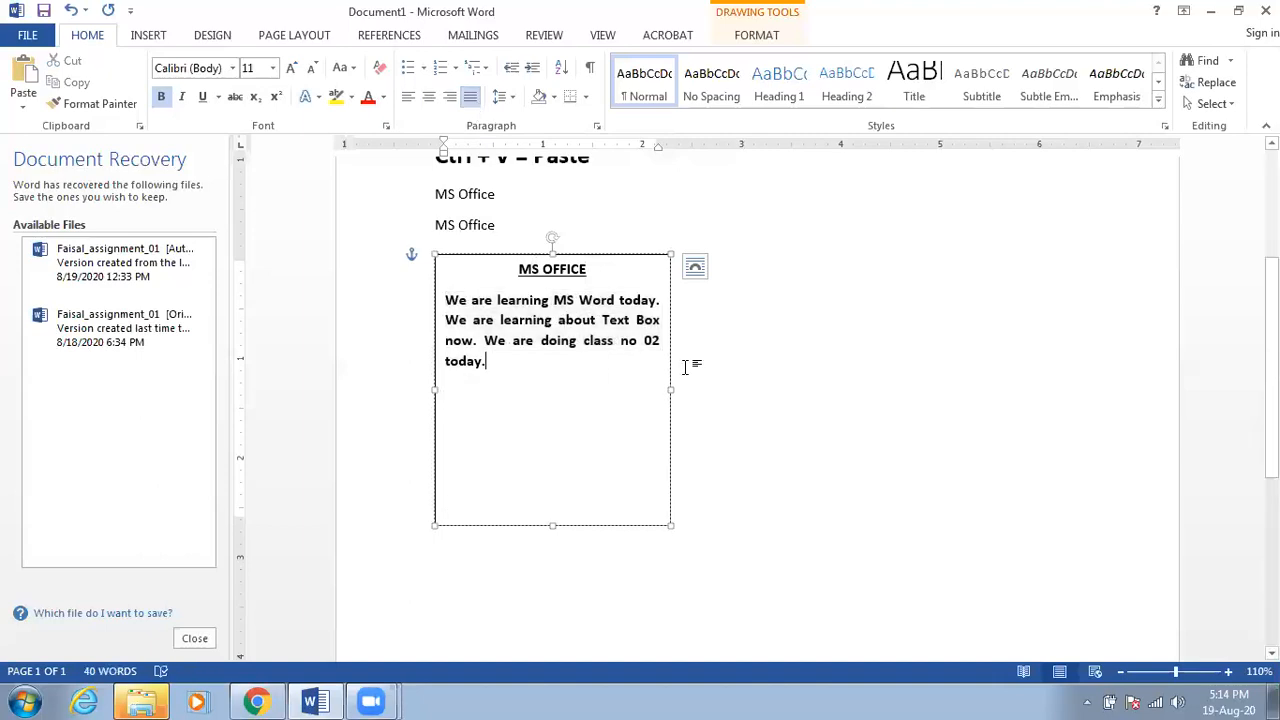
click(716, 367)
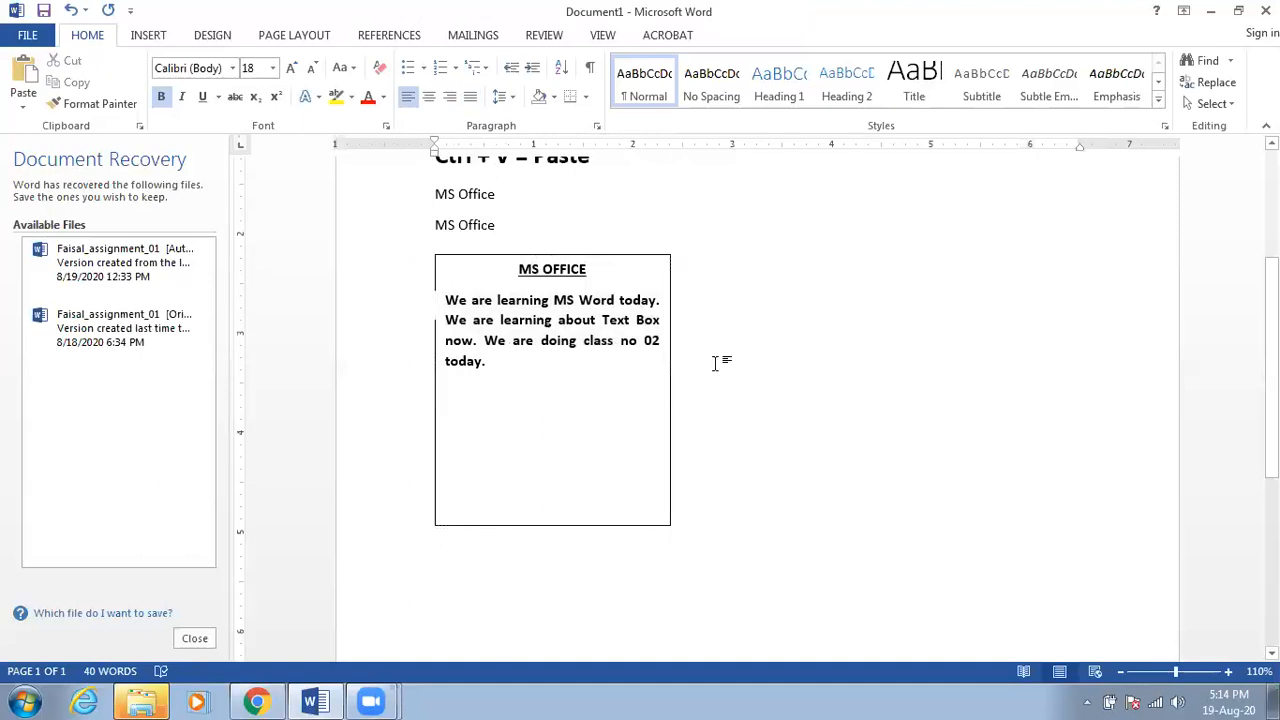
Step: Look through the built-in text box designs and the option for drawing a custom text box
click(146, 35)
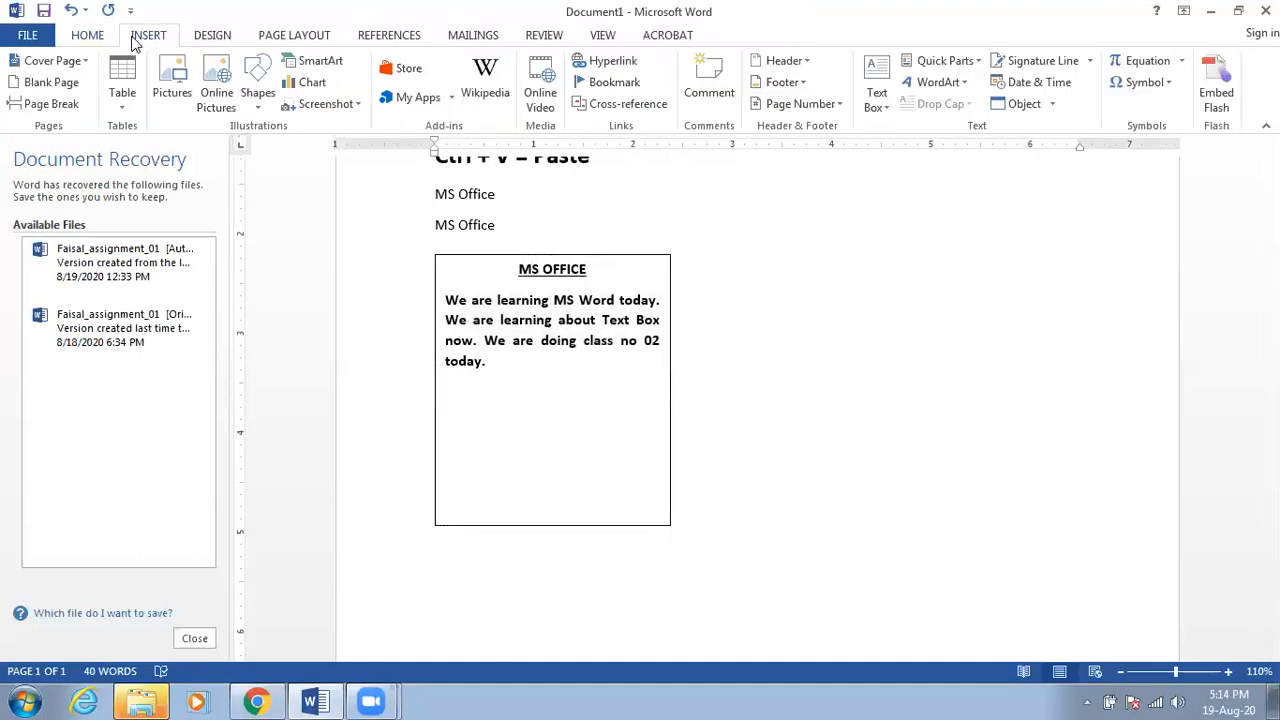
click(877, 92)
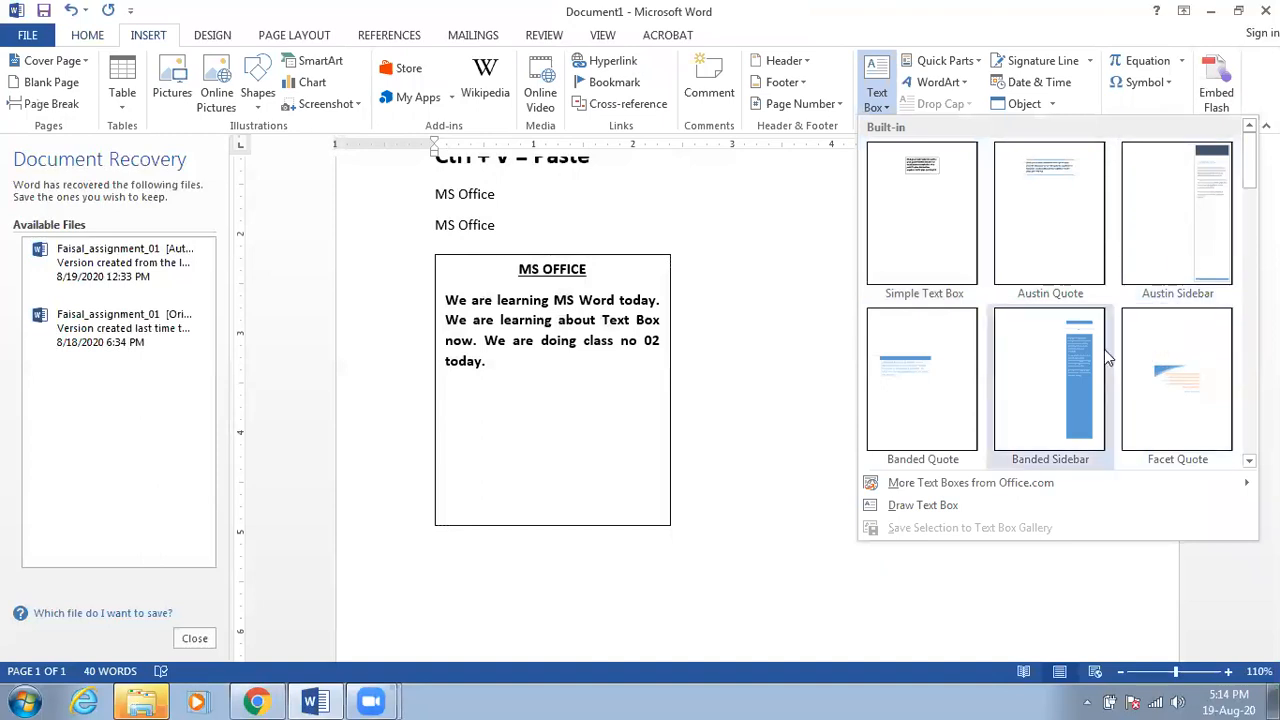
scroll(1059, 368, down, 3)
scroll(1029, 298, down, 2)
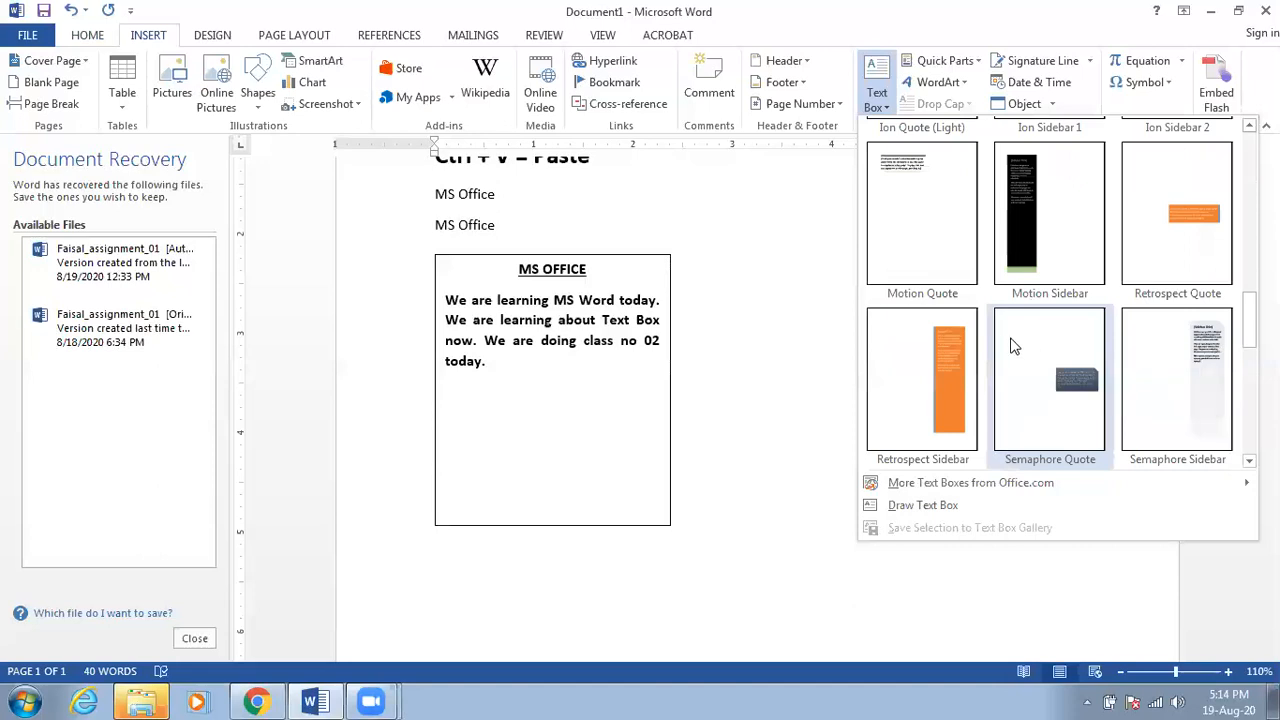
scroll(1008, 343, up, 6)
scroll(988, 352, down, 9)
scroll(988, 356, down, 1)
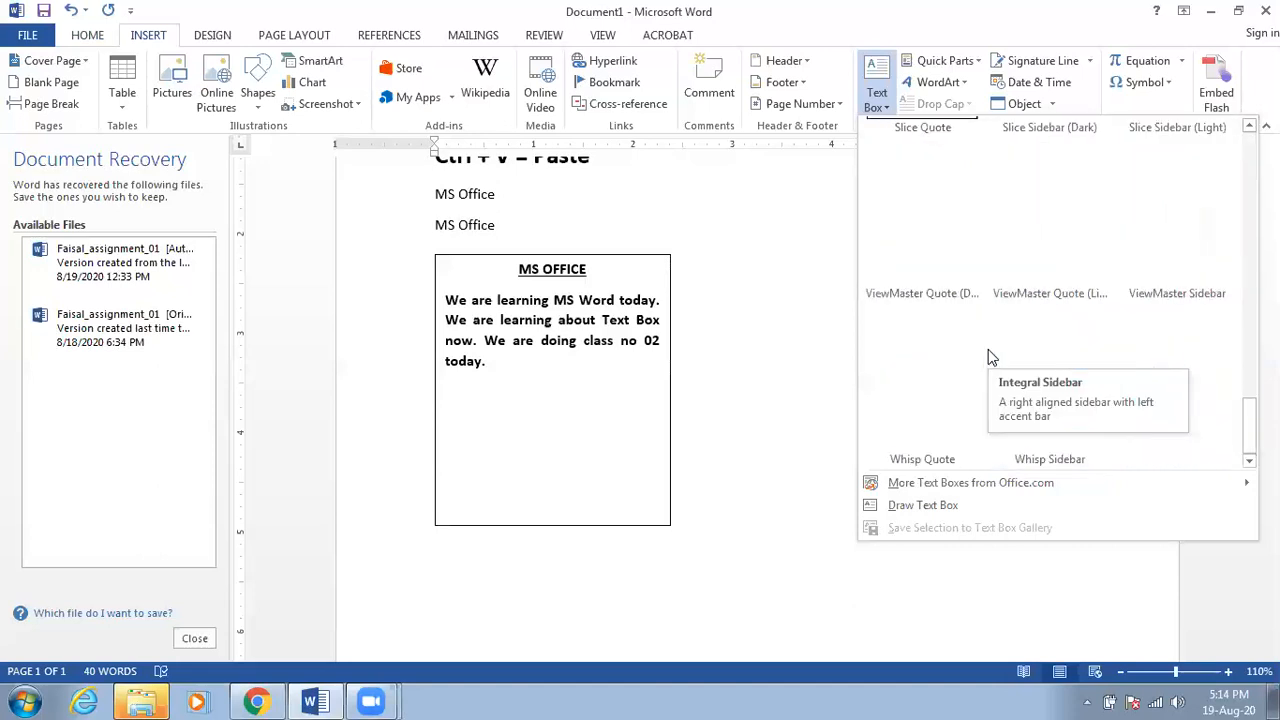
scroll(1040, 353, up, 10)
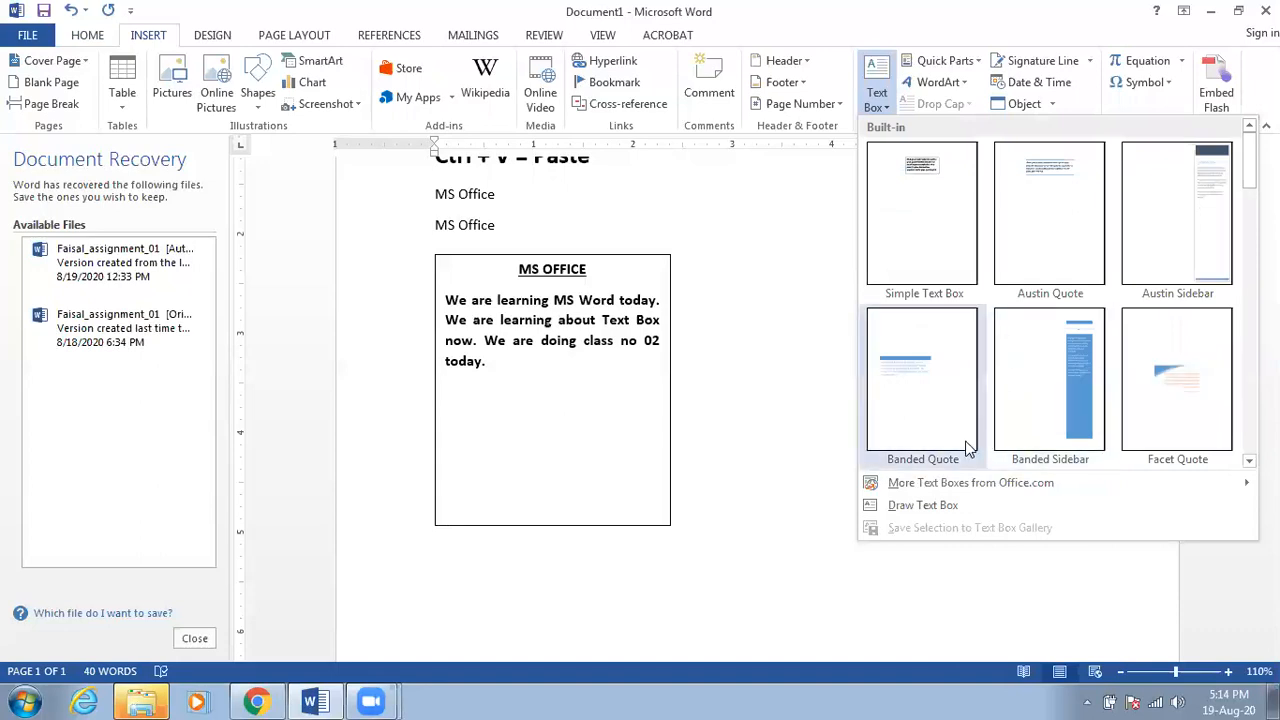
click(925, 505)
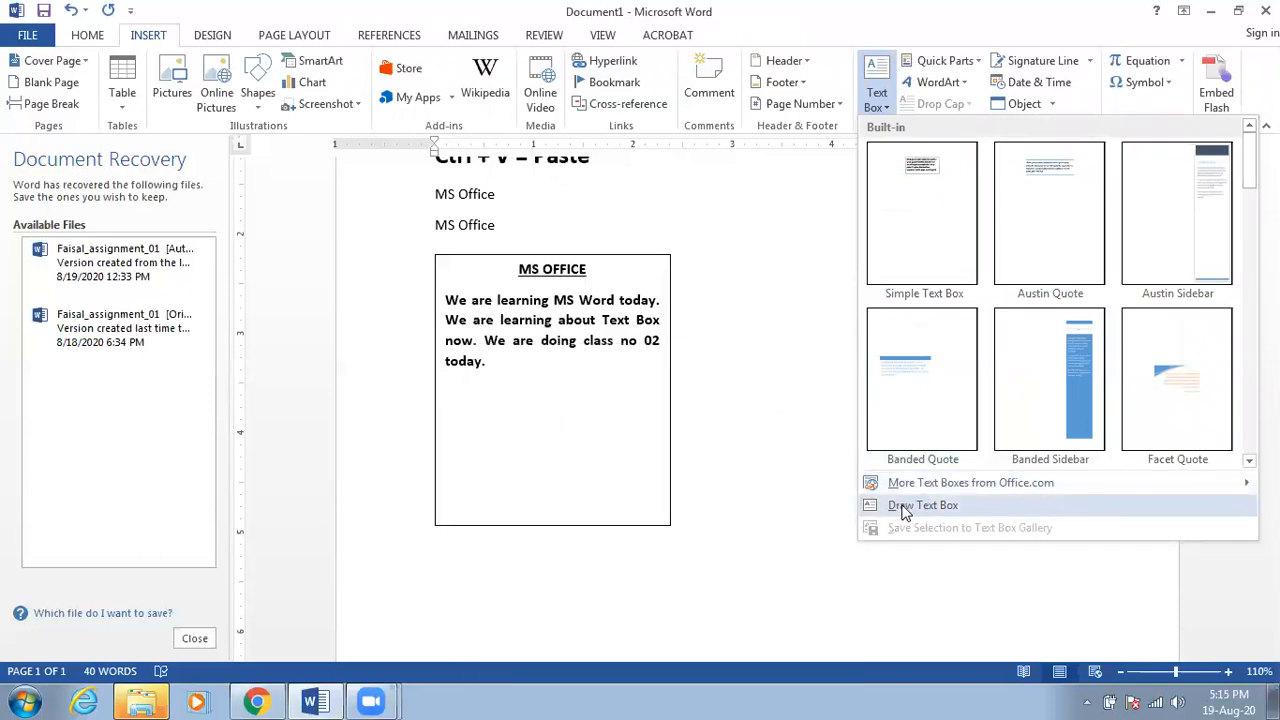
click(748, 445)
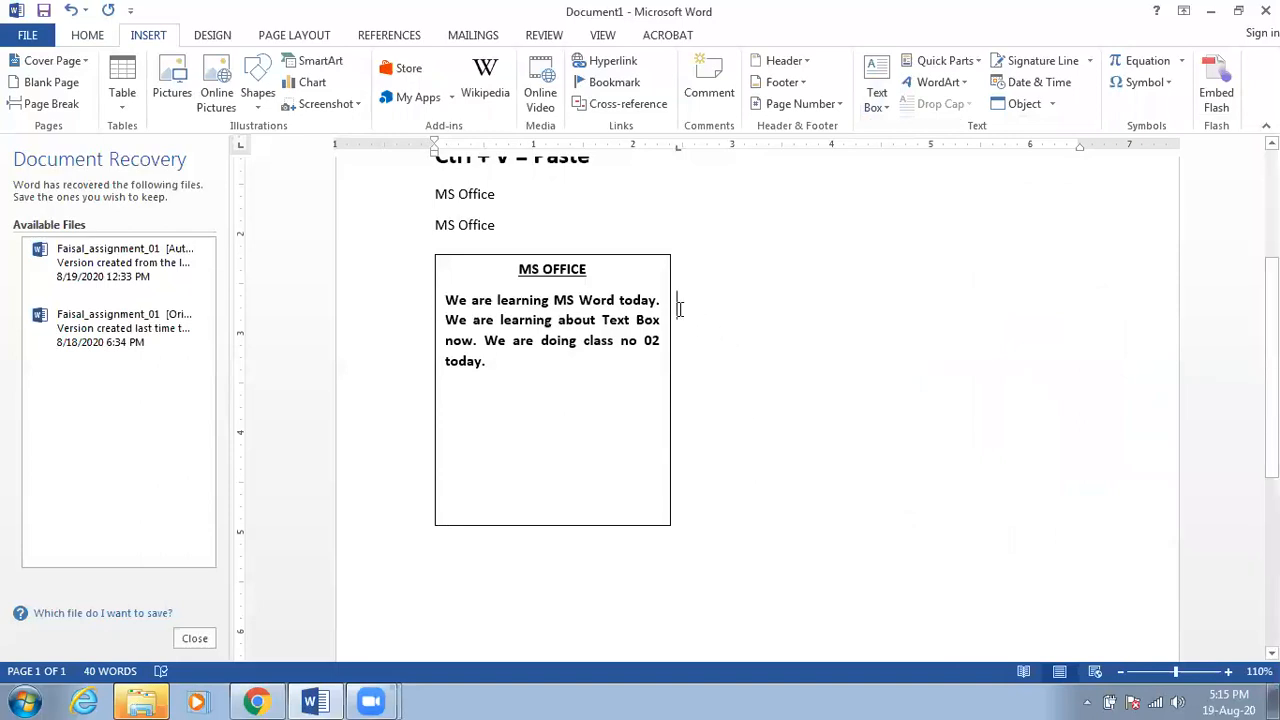
click(689, 266)
text(ADSDdADDA)
key(BackSpace)
key(BackSpace)
key(BackSpace)
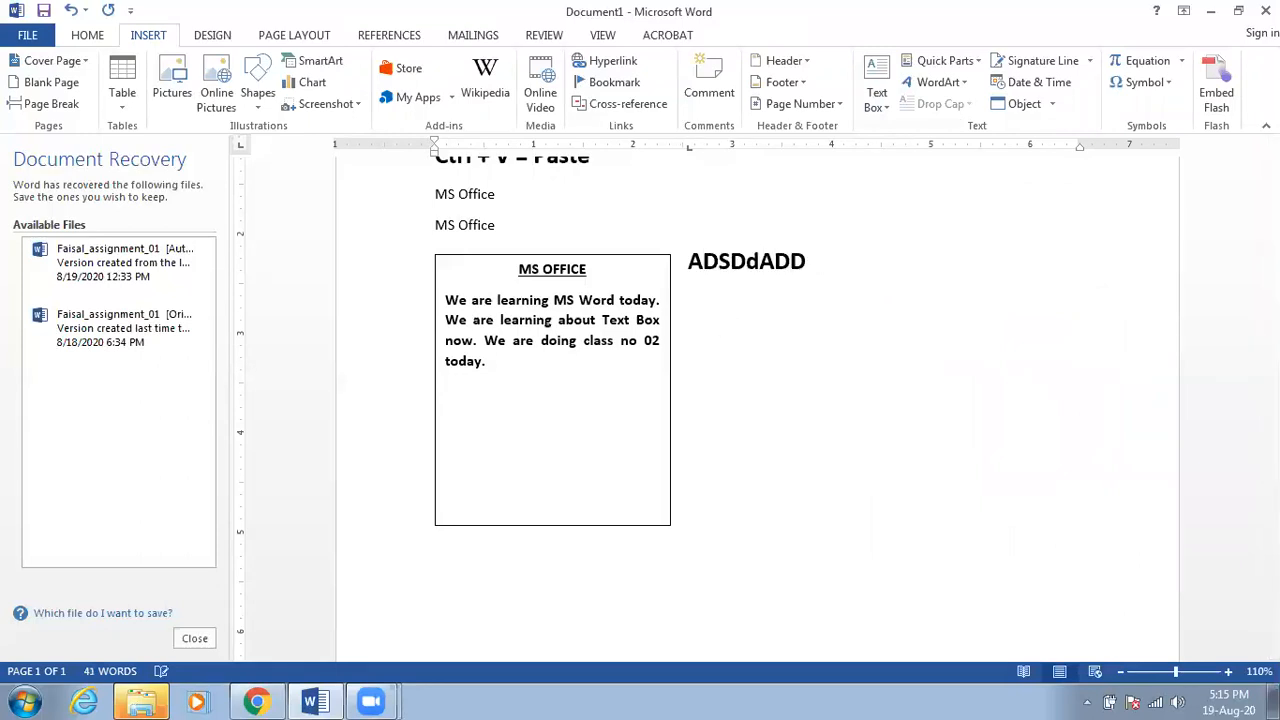
key(BackSpace)
key(BackSpace)
key(BackSpace)
key(BackSpace)
key(BackSpace)
key(BackSpace)
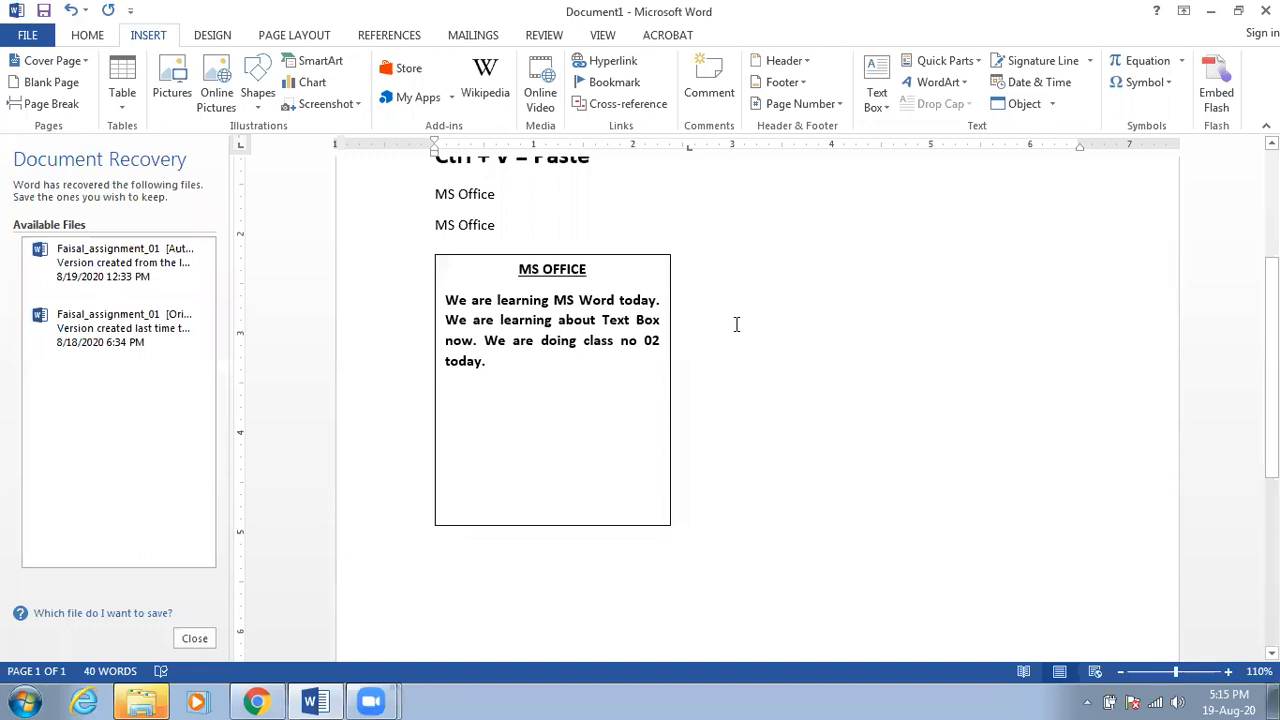
Step: Write "Hi" in the document body beside the upper edge of the text box and start a new line
text(h)
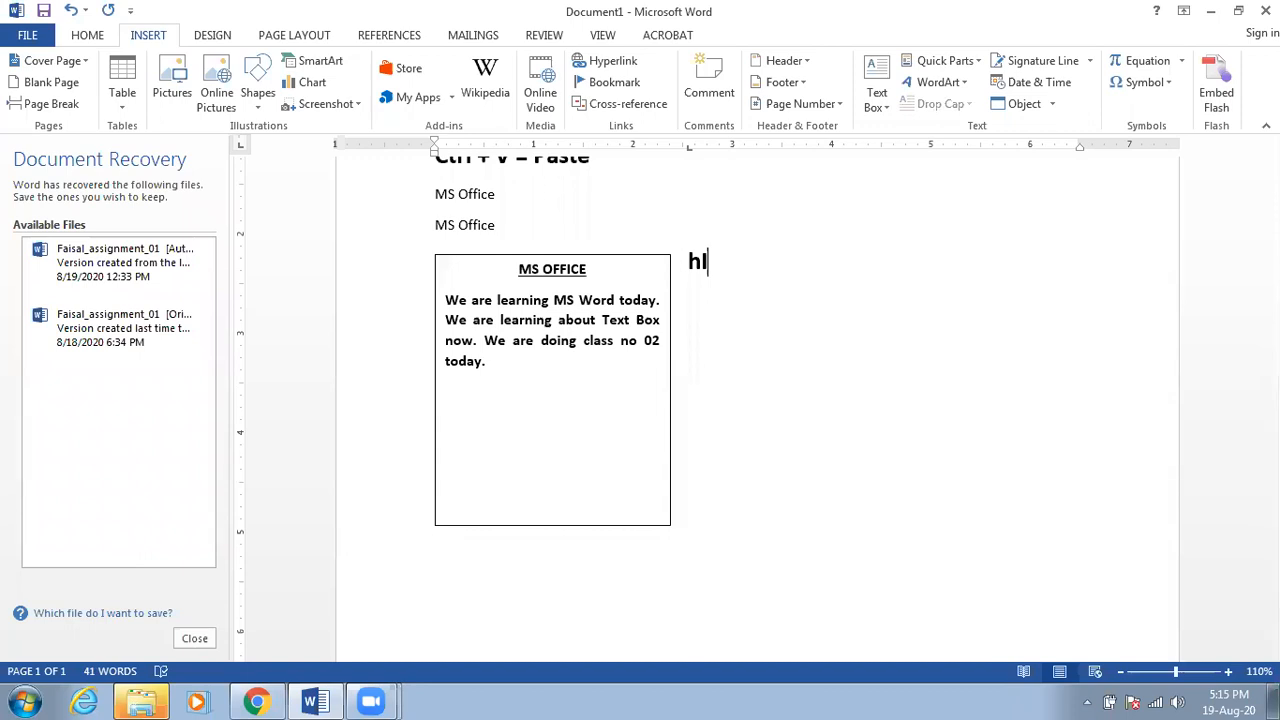
text(I)
key(Return)
text(jd)
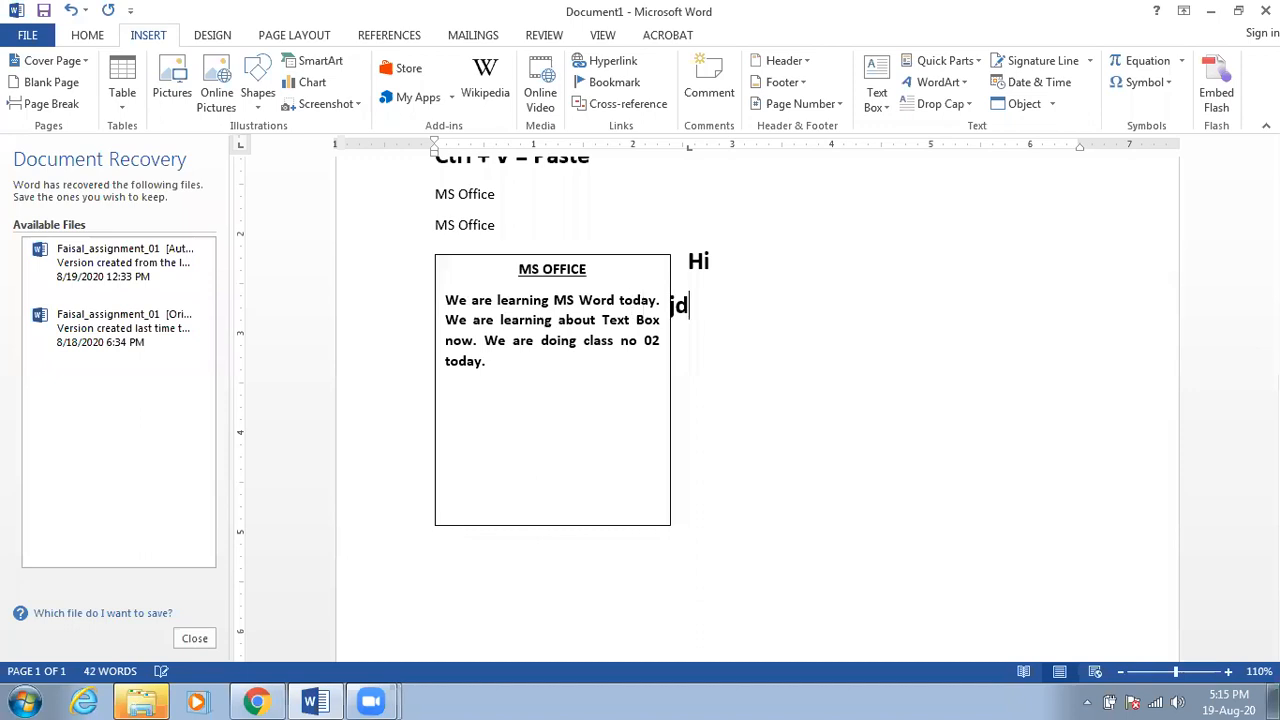
text(ALDJ)
key(BackSpace)
key(BackSpace)
key(BackSpace)
key(BackSpace)
key(BackSpace)
key(BackSpace)
key(BackSpace)
Step: Add two lines under "Hi" beside the text box: "I AM" with the person's first name, and "I AM FROM BANGLADESH"
click(436, 300)
text(I AM FAISAL)
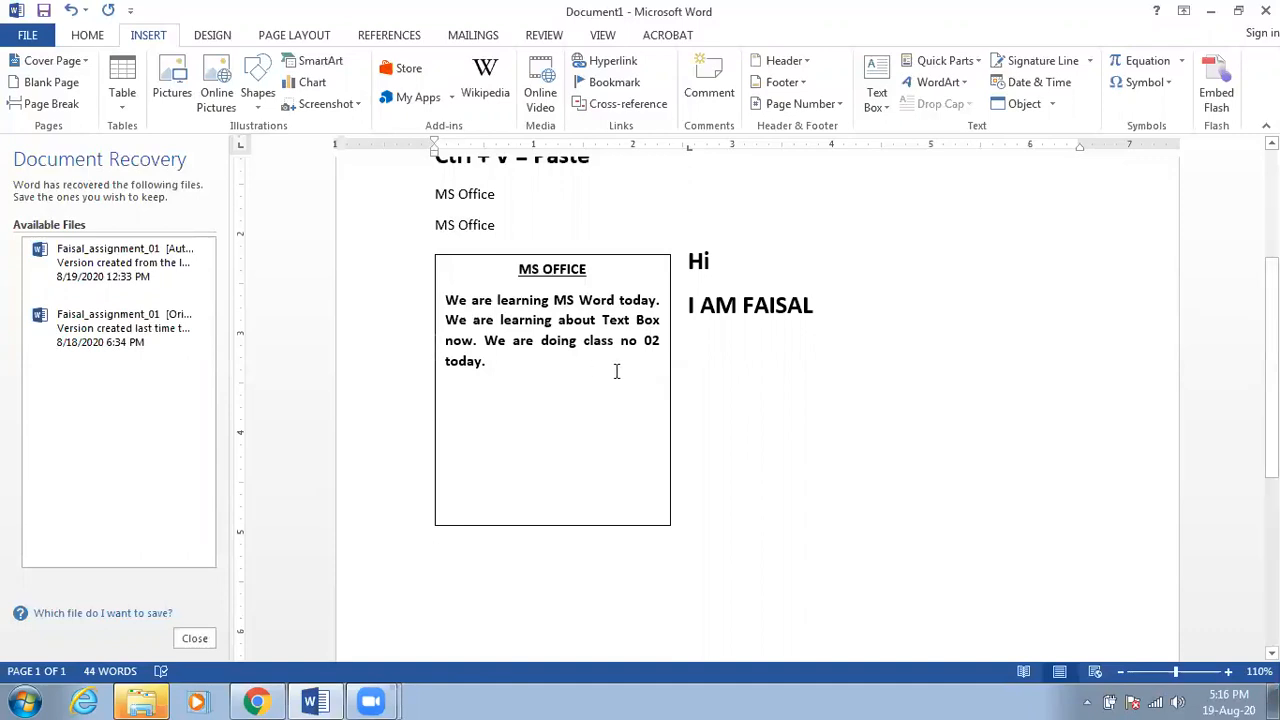
text(I AM F)
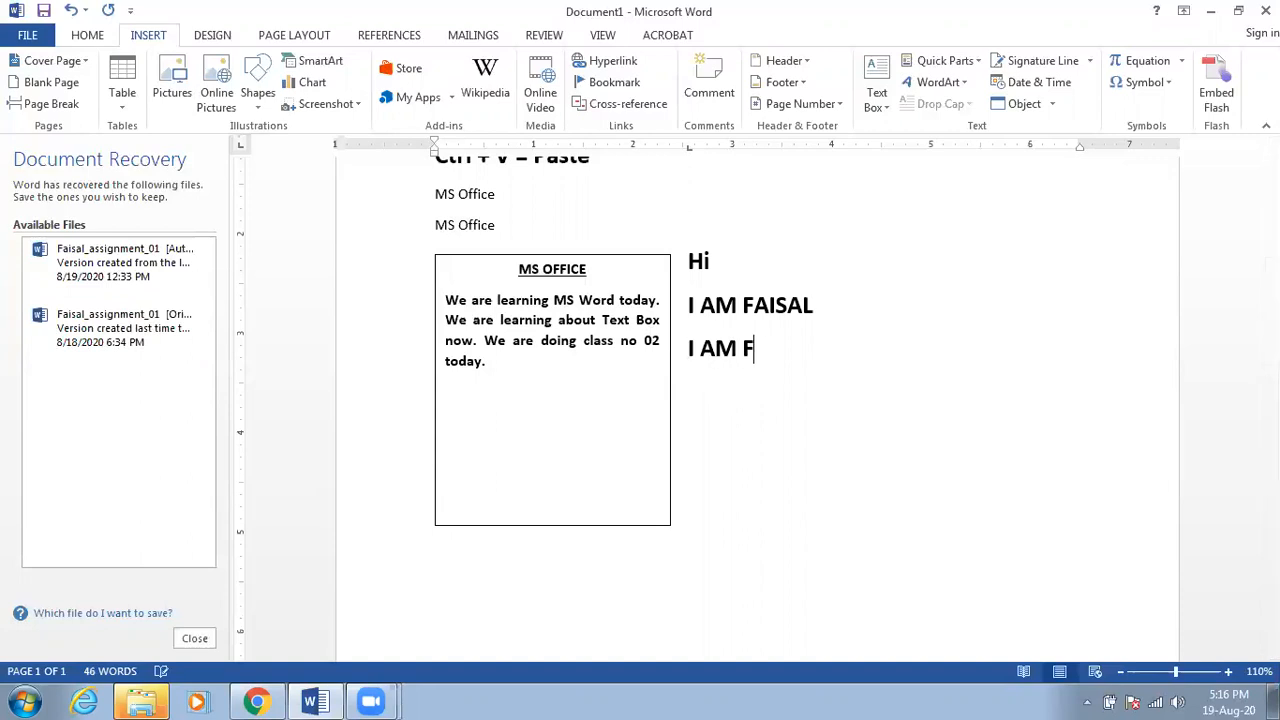
text(ROM BANGLADESH)
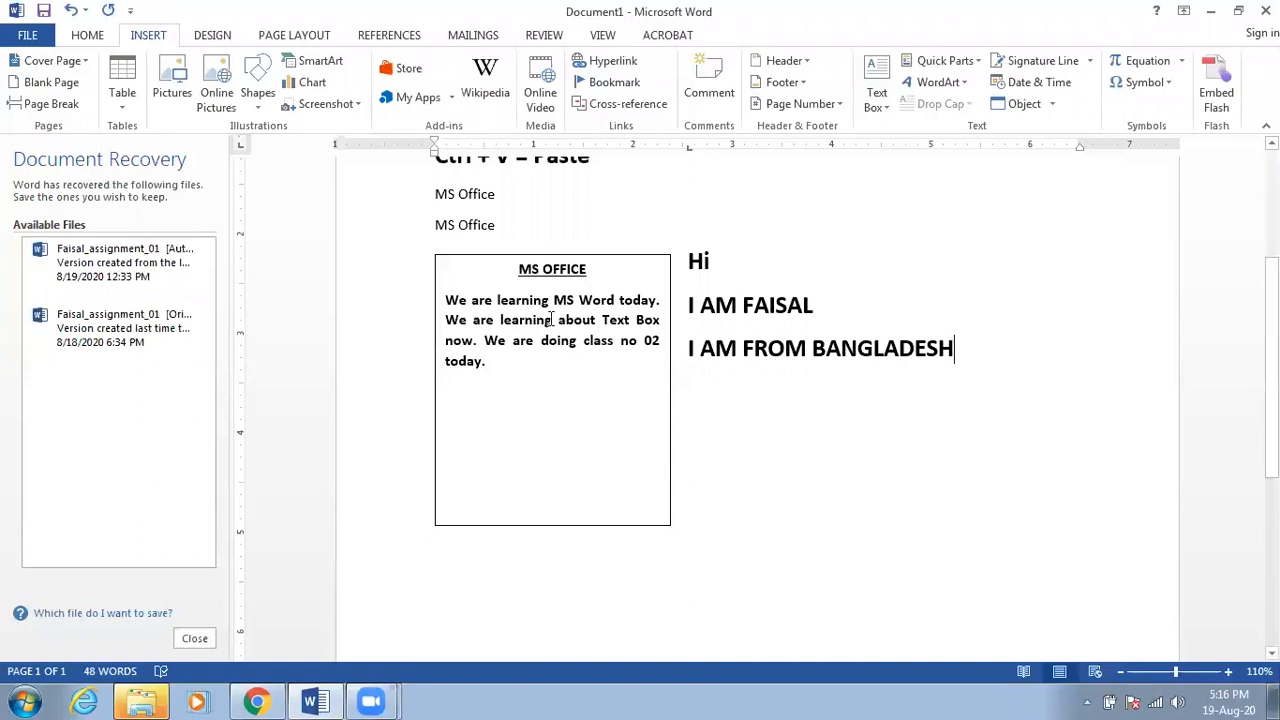
Step: Set the text box to No Outline and check how it looks both selected and deselected
click(624, 262)
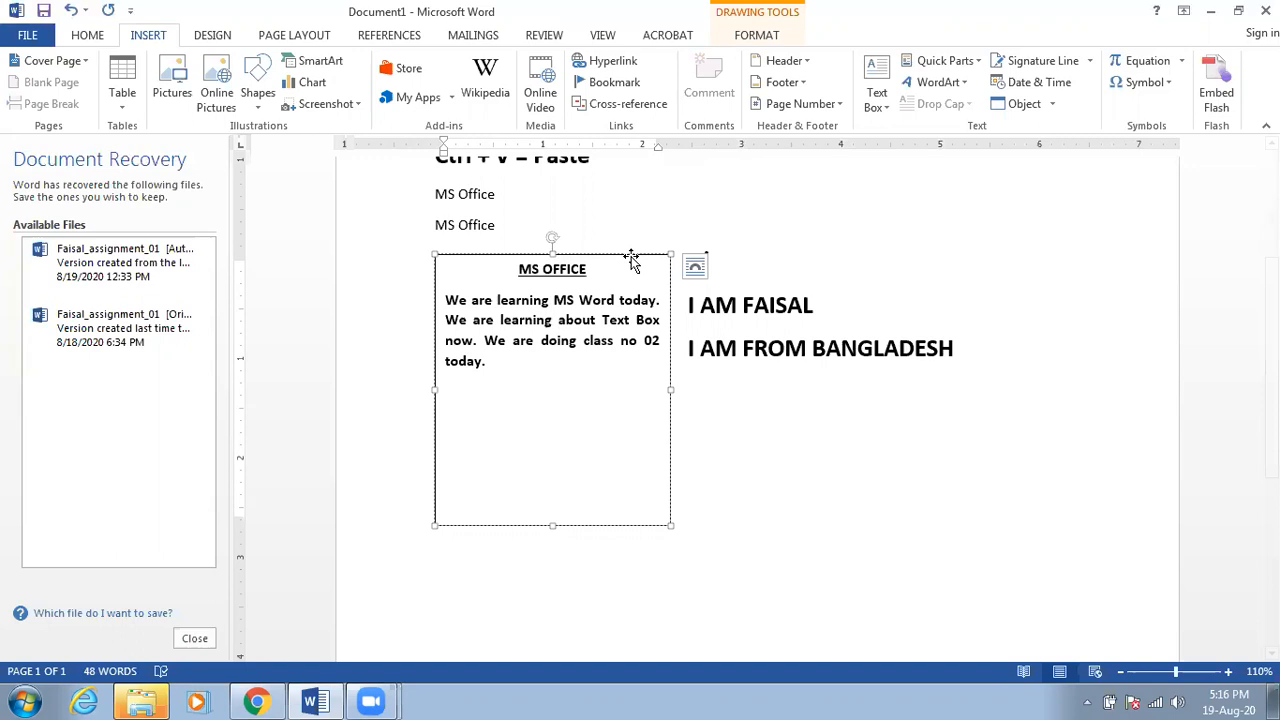
right_click(634, 262)
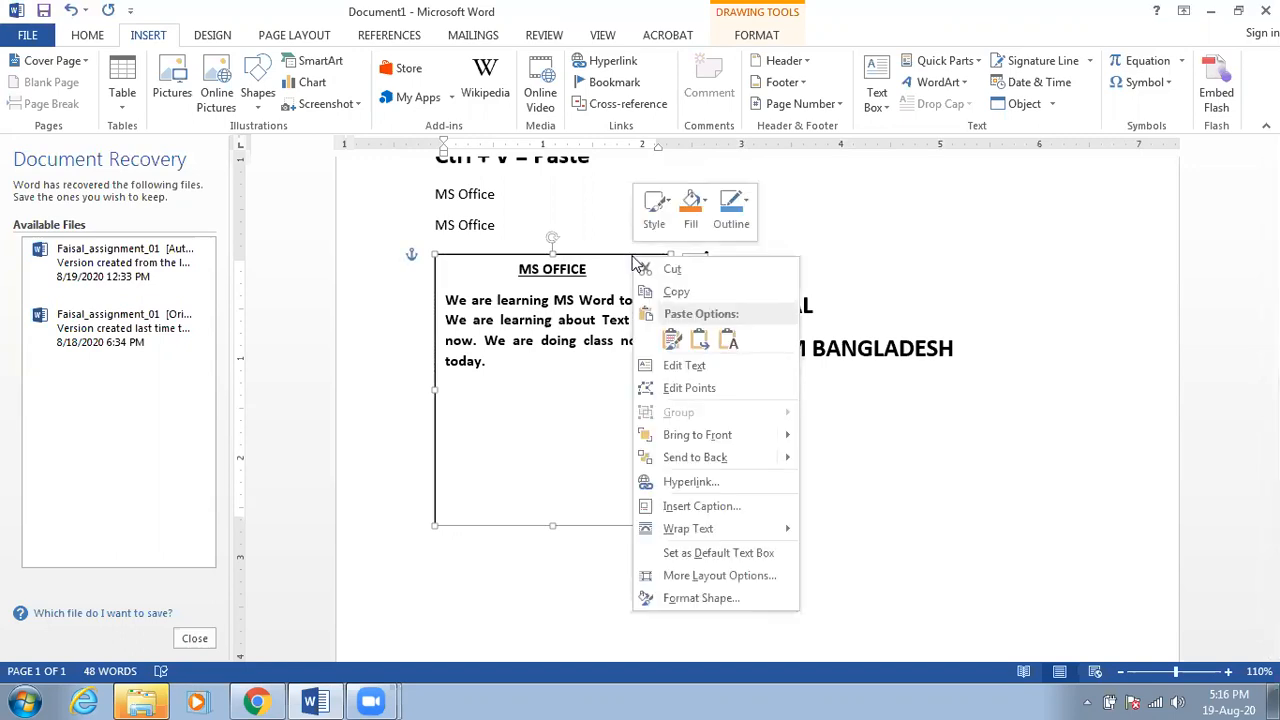
click(745, 205)
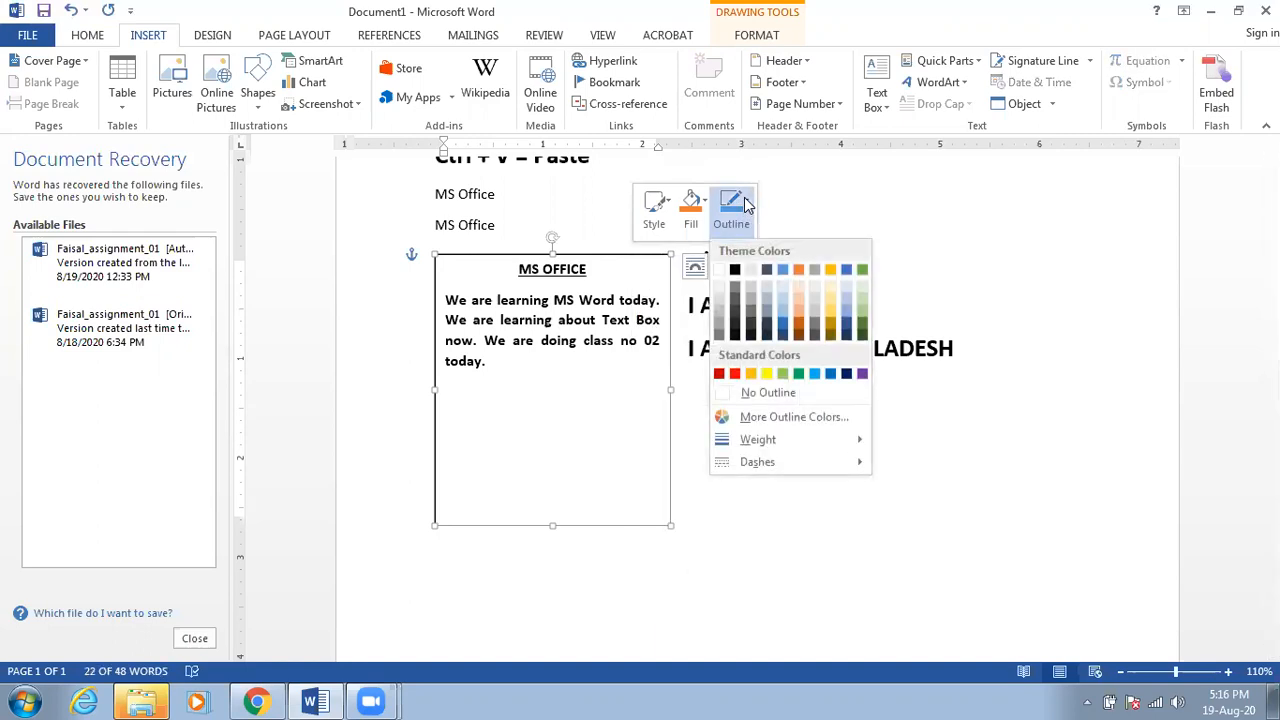
click(768, 393)
click(767, 398)
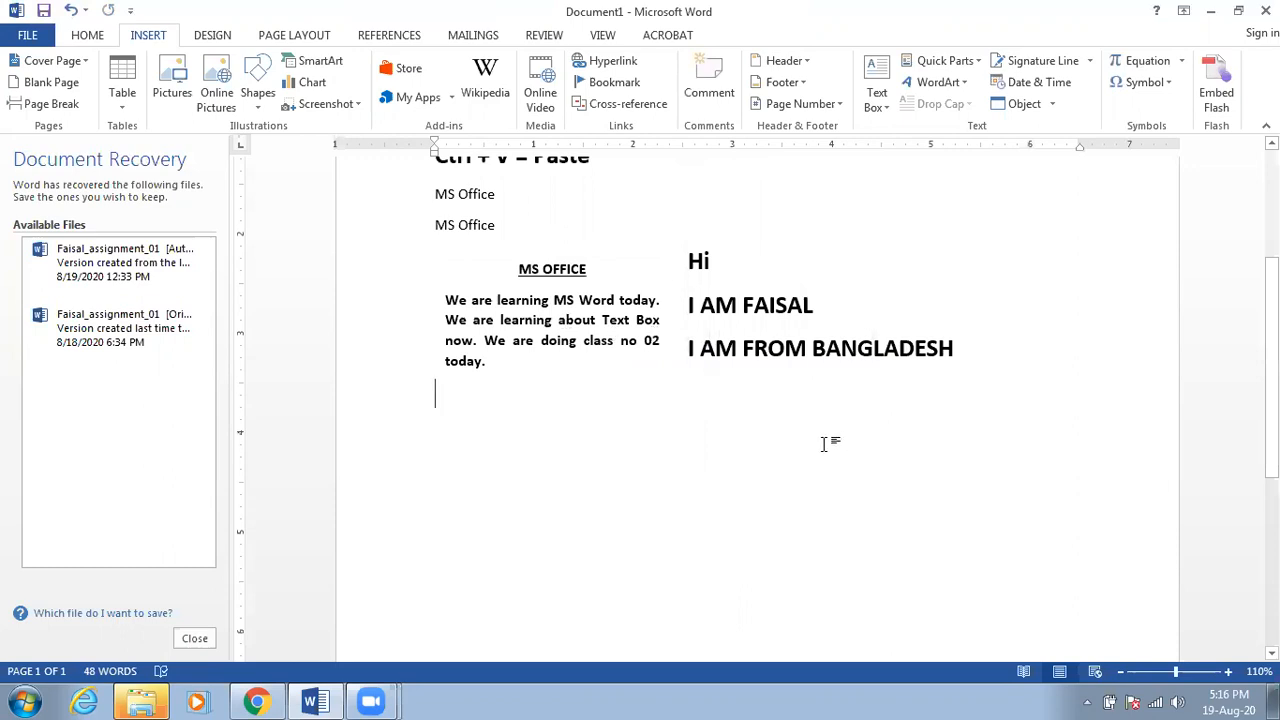
click(610, 321)
click(834, 388)
click(511, 300)
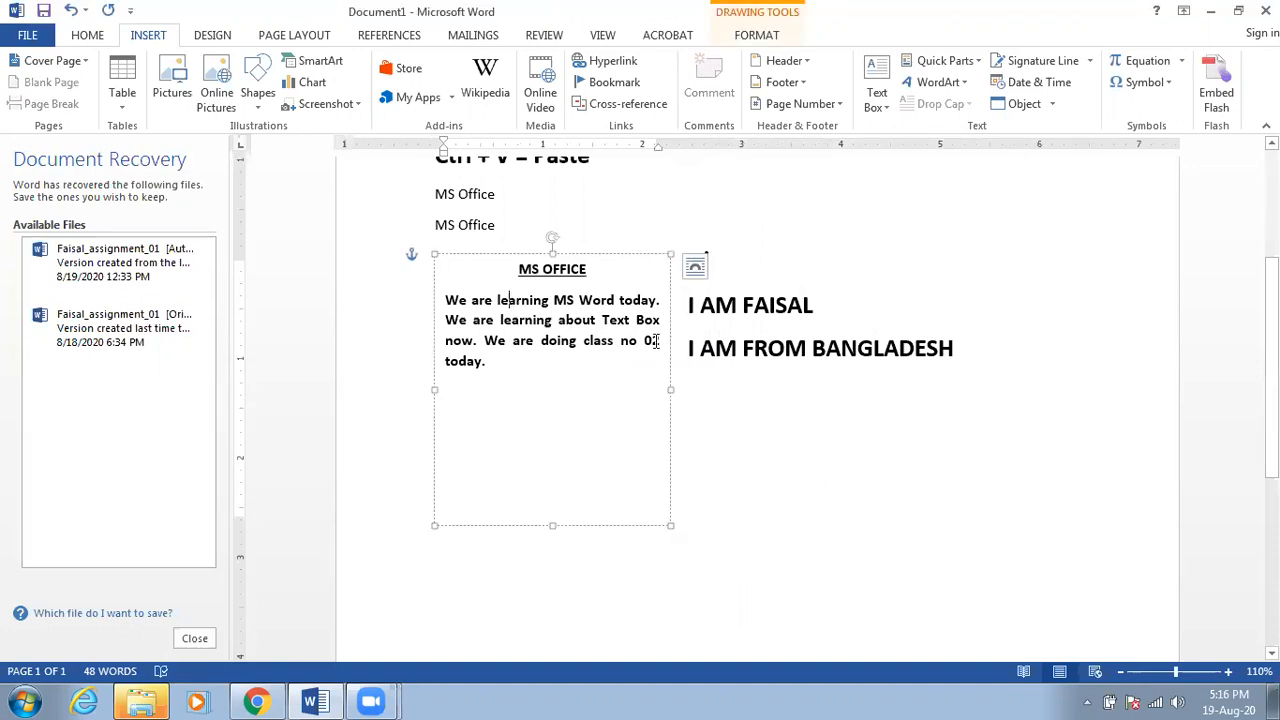
Step: Delete the three introduction lines beside the text box
drag(955, 348, 676, 281)
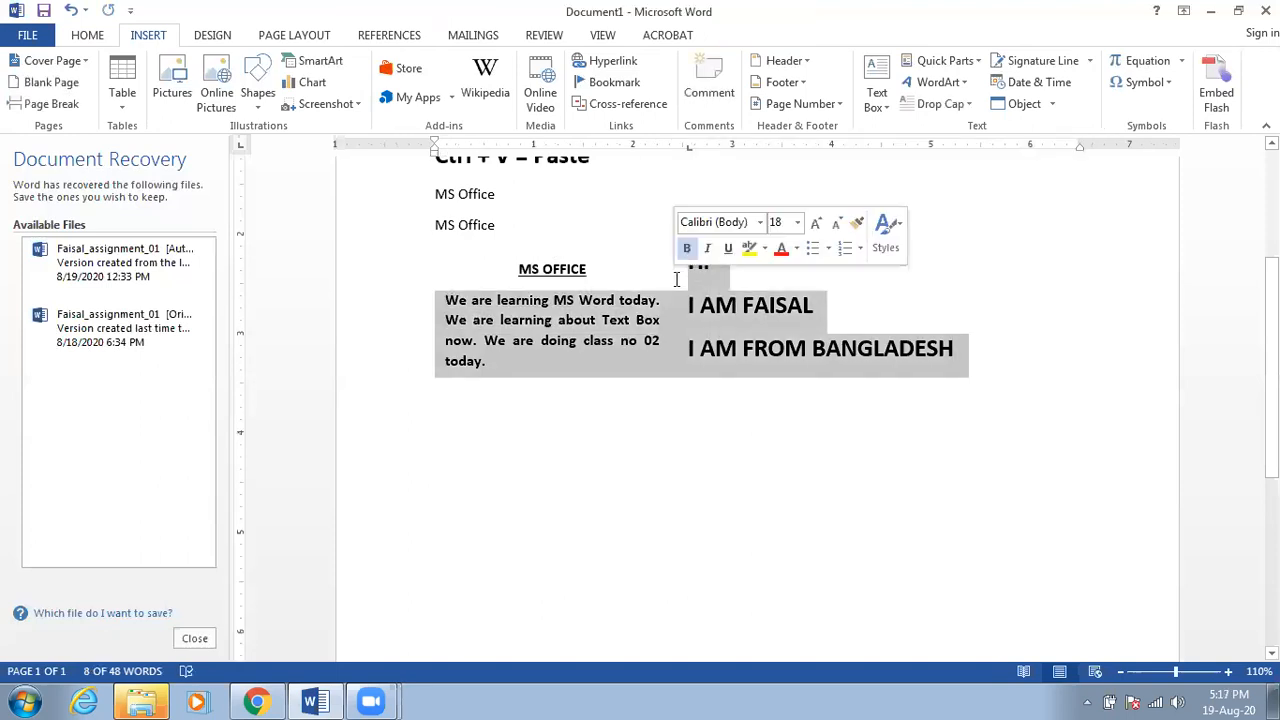
key(Delete)
Step: Duplicate the "MS OFFICE" text box directly beside the original and shorten the copy so it ends just below its text
click(593, 325)
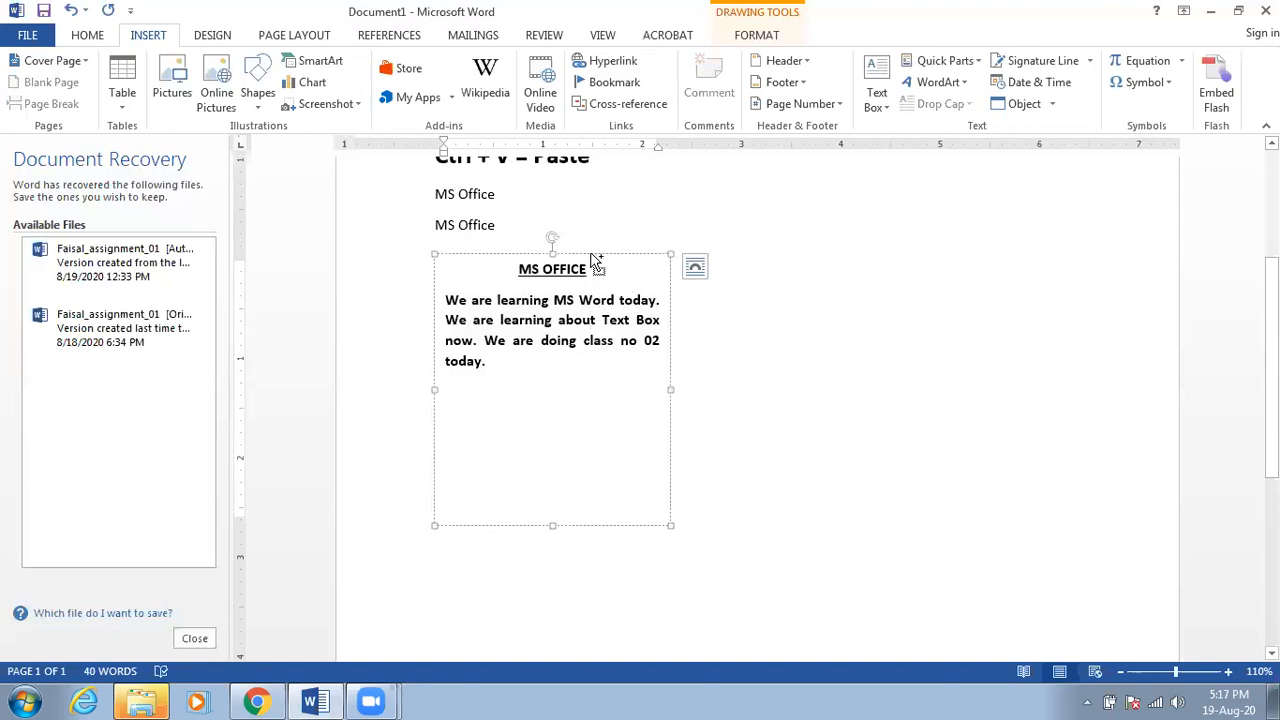
drag(590, 253, 845, 240)
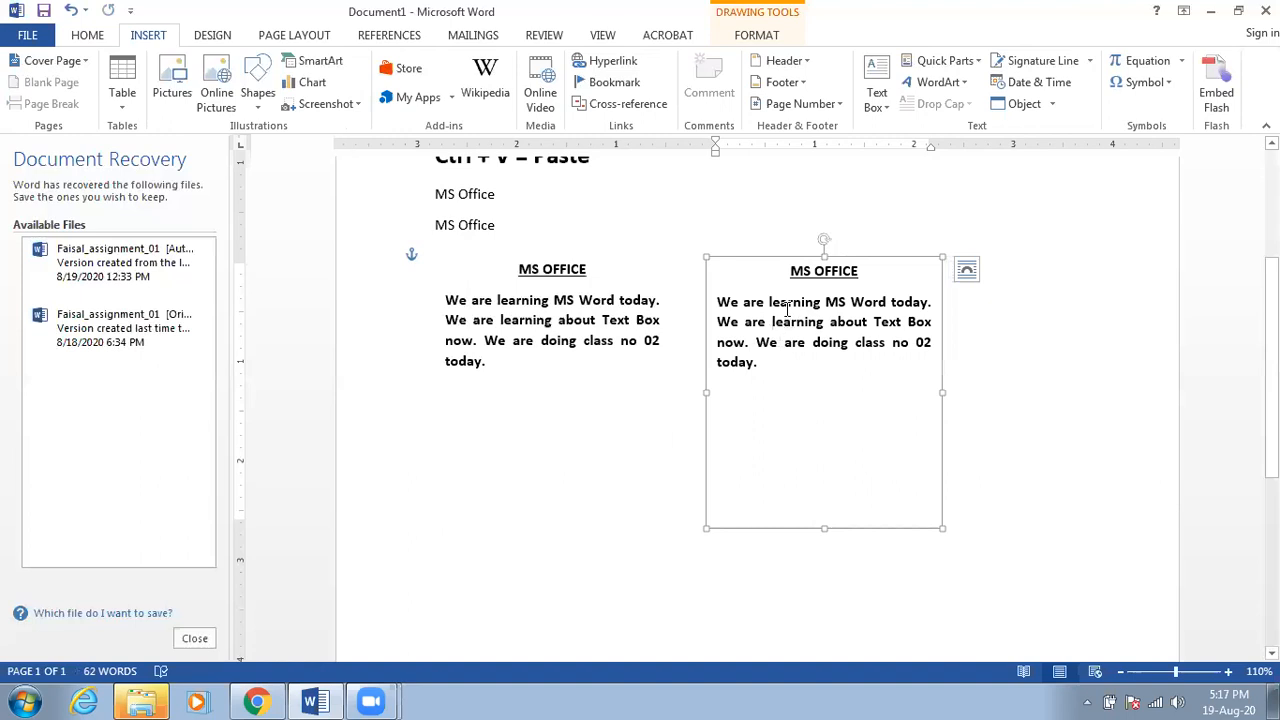
mouse_move(800, 258)
mouse_down()
mouse_move(814, 258)
mouse_move(779, 258)
mouse_up()
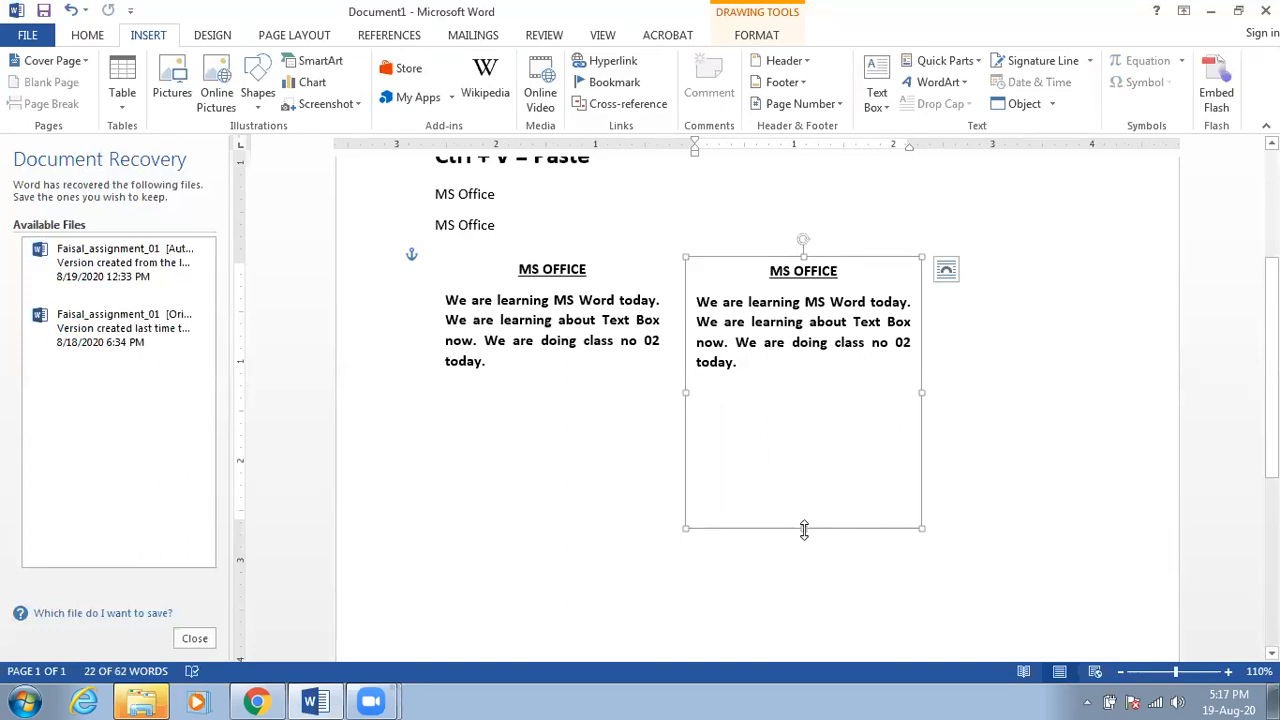
drag(804, 530, 798, 390)
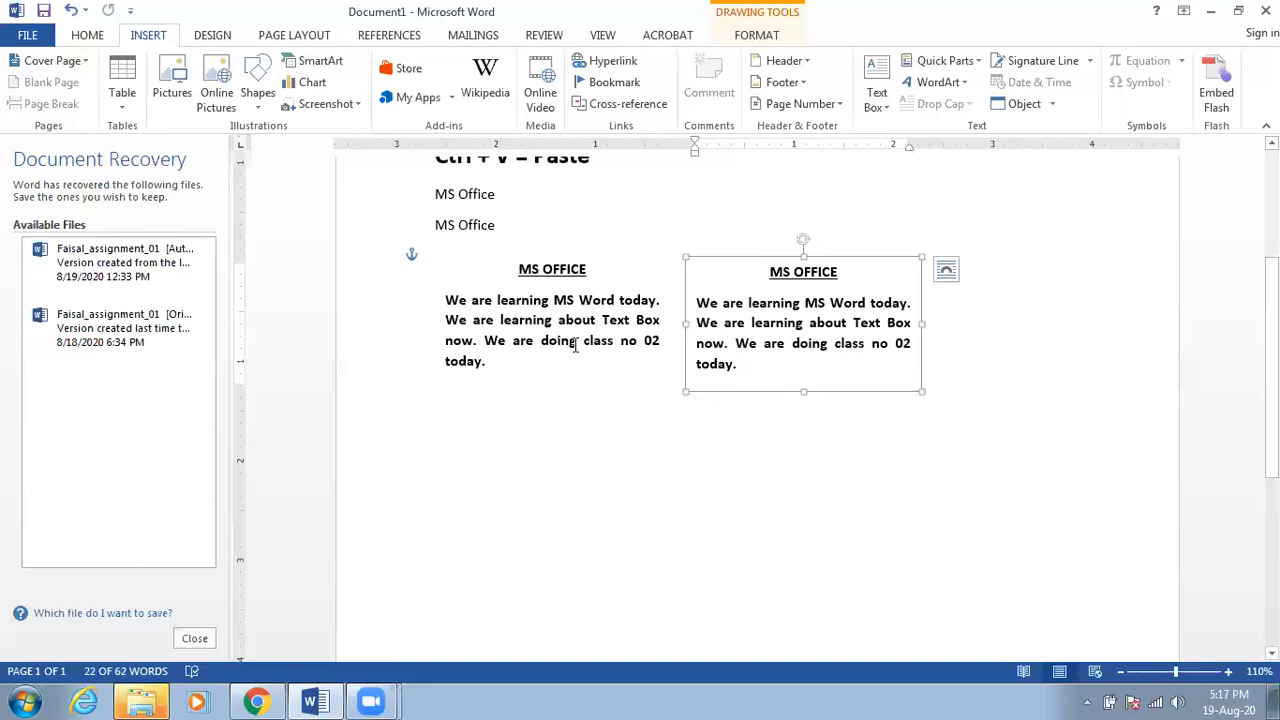
Step: Shorten the original "MS OFFICE" text box so its lower edge sits just below its text
click(543, 417)
click(604, 299)
double_click(652, 360)
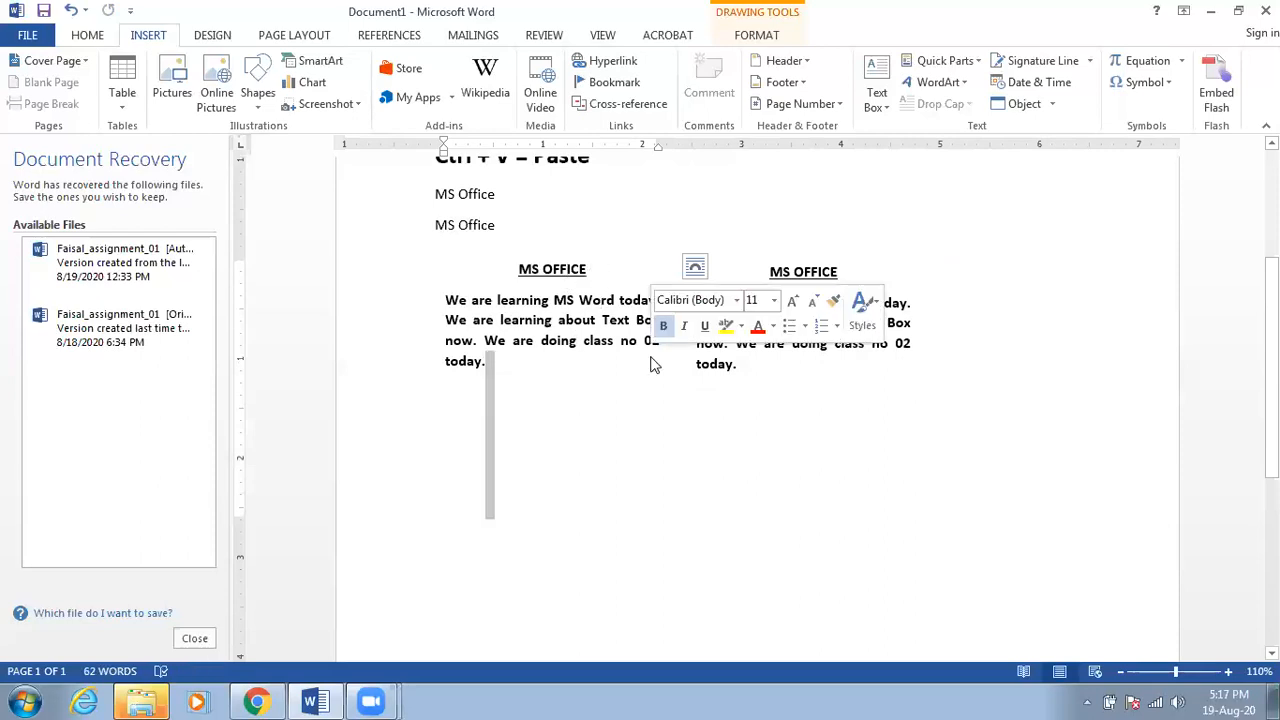
click(494, 299)
click(536, 318)
click(693, 268)
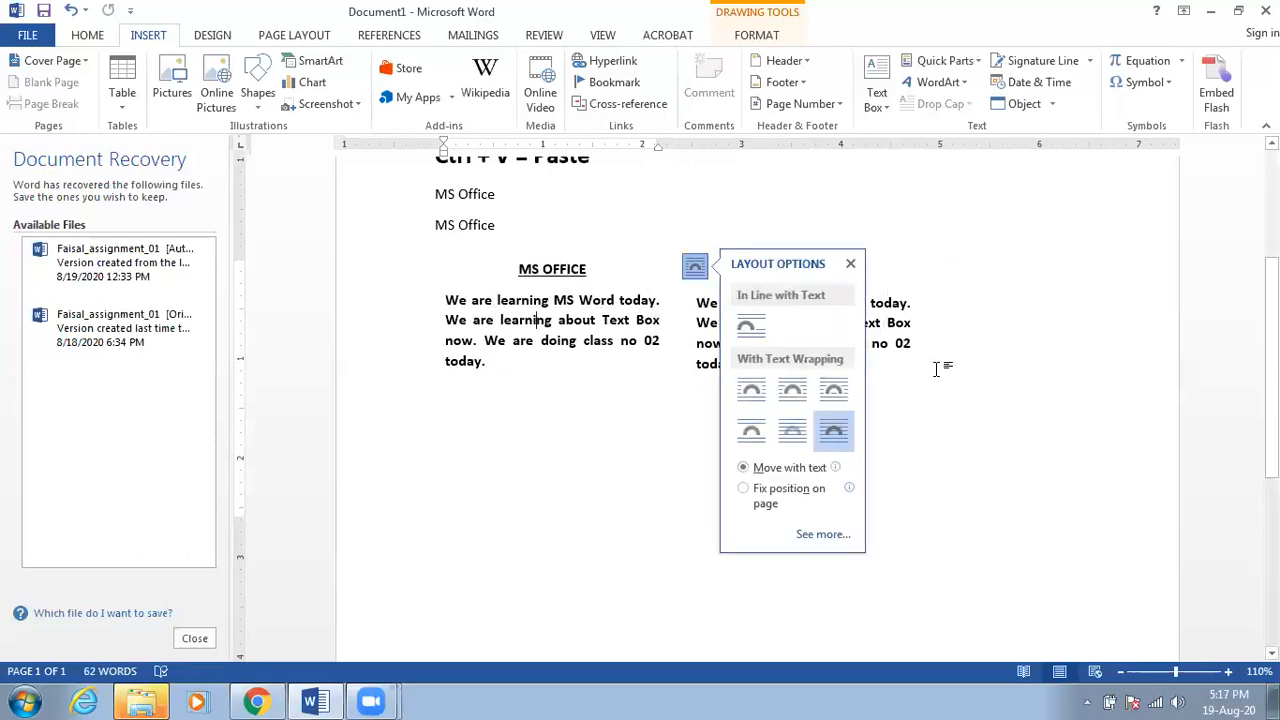
click(828, 343)
click(580, 500)
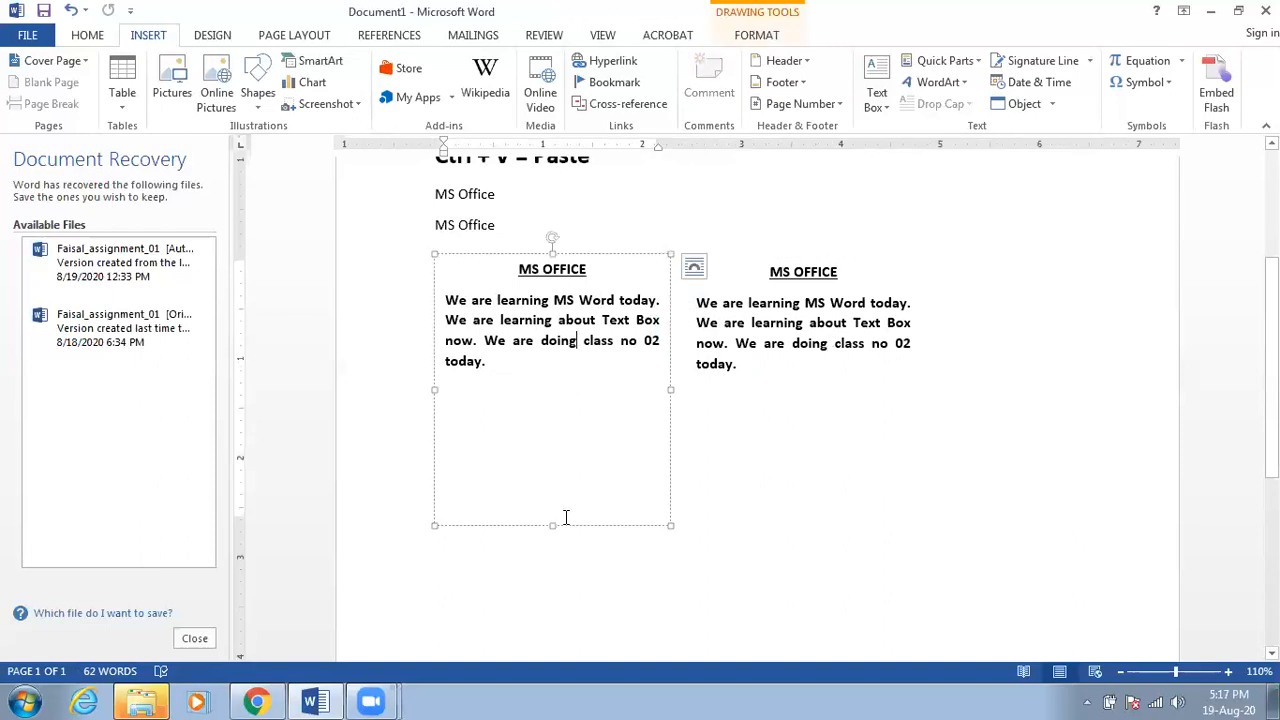
drag(551, 524, 555, 384)
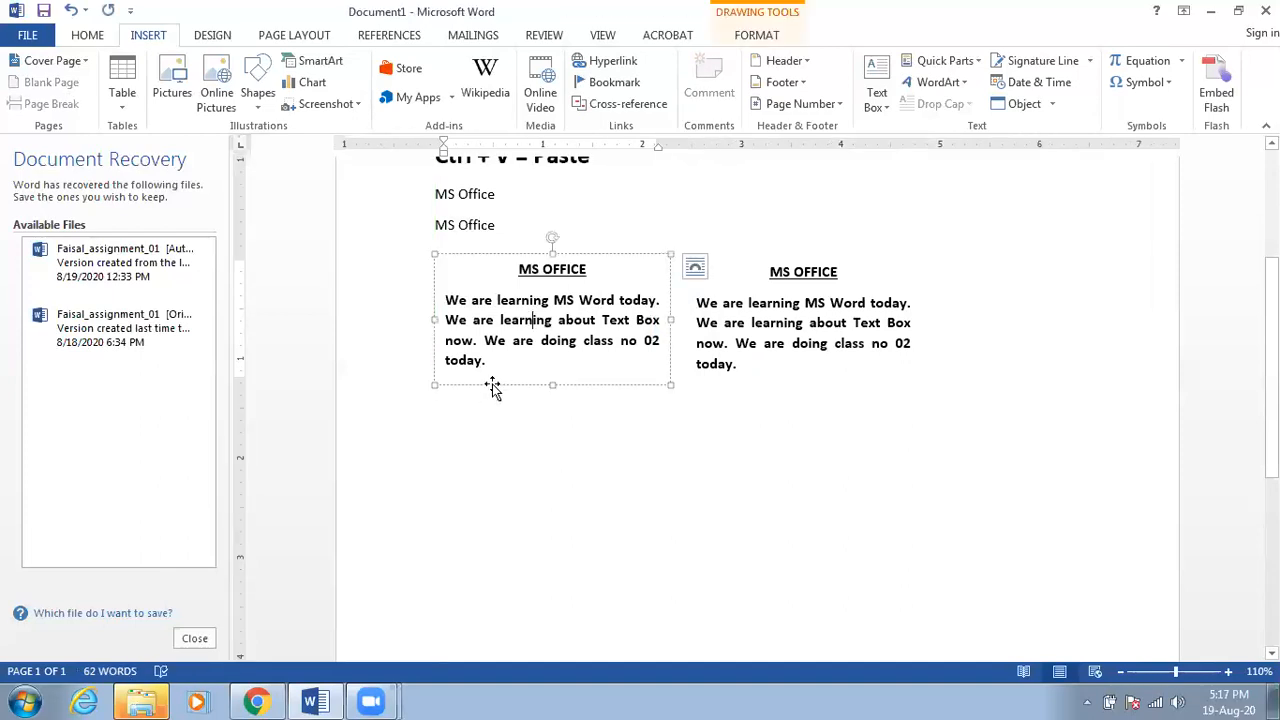
Step: Duplicate the shortened "MS OFFICE" text box directly below the original, aligned with its side edges
drag(498, 392, 494, 513)
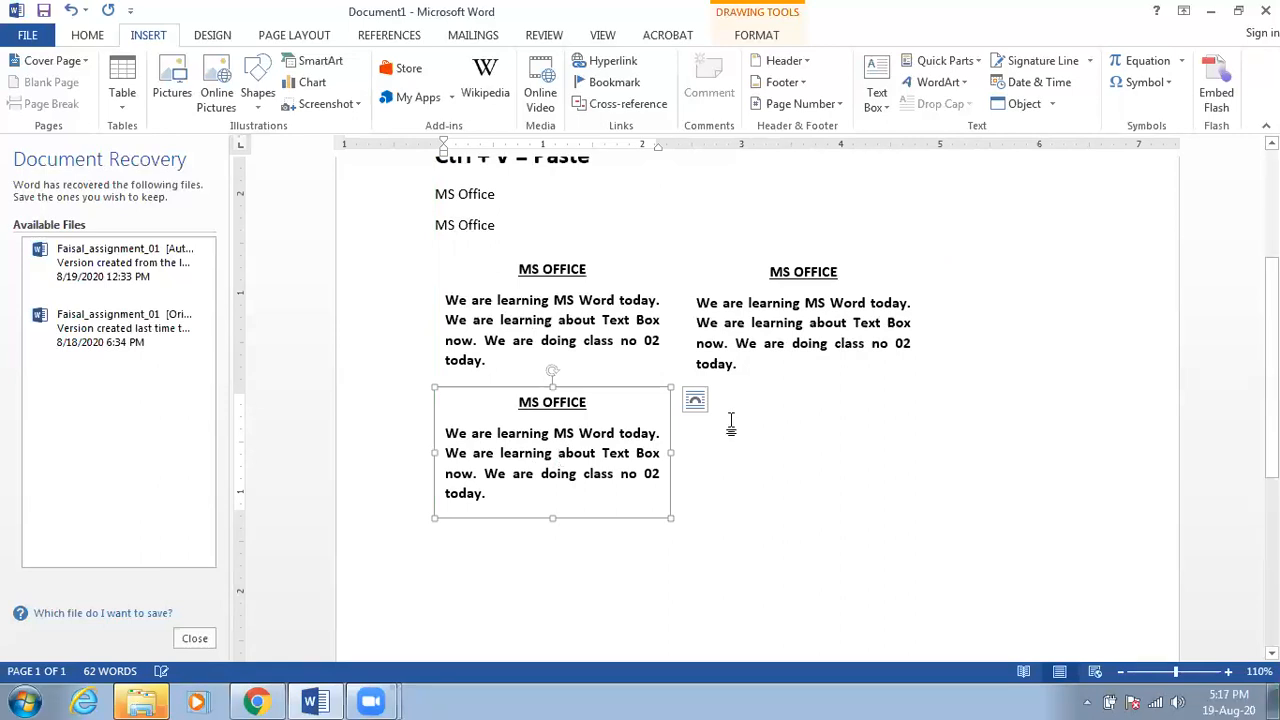
click(803, 427)
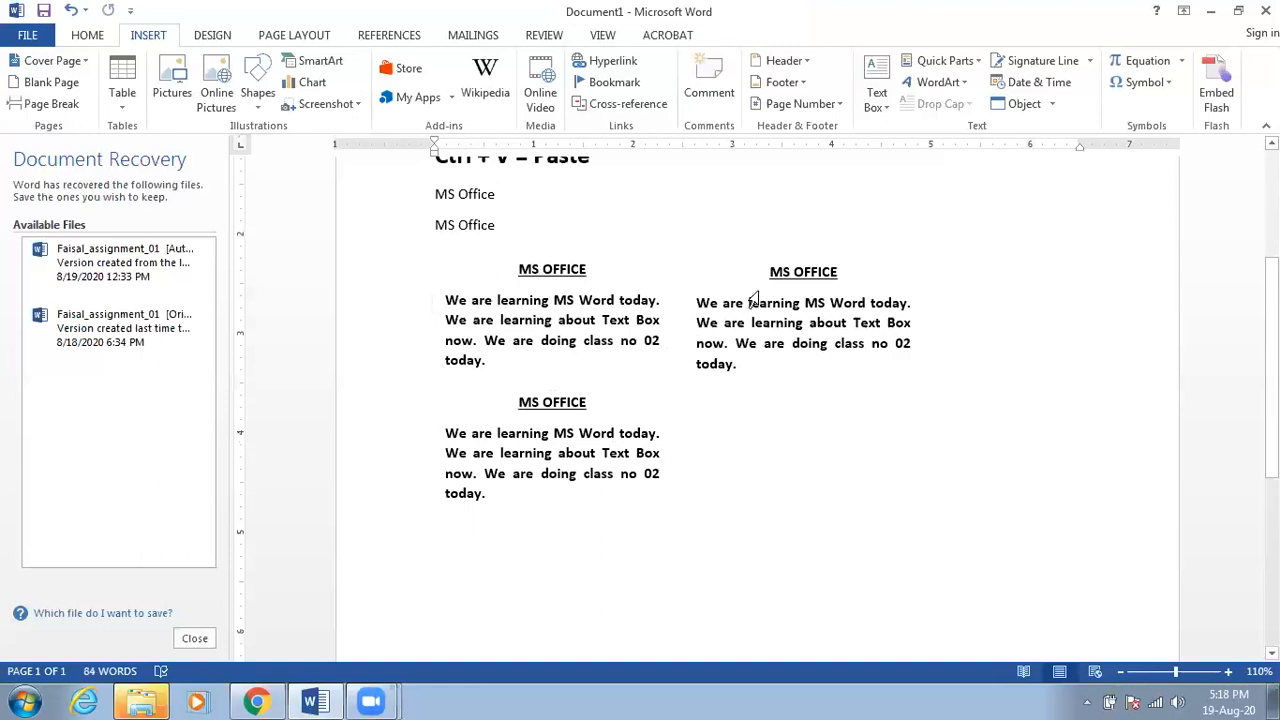
scroll(774, 470, up, 3)
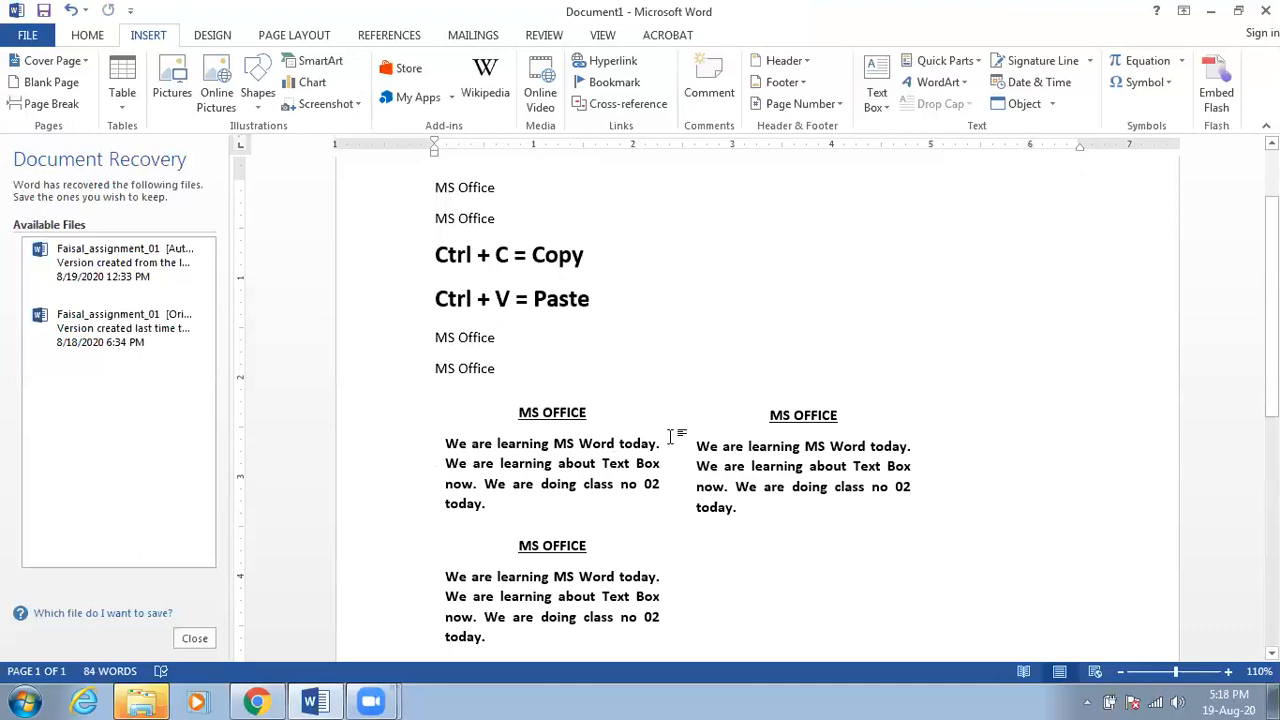
scroll(666, 445, down, 1)
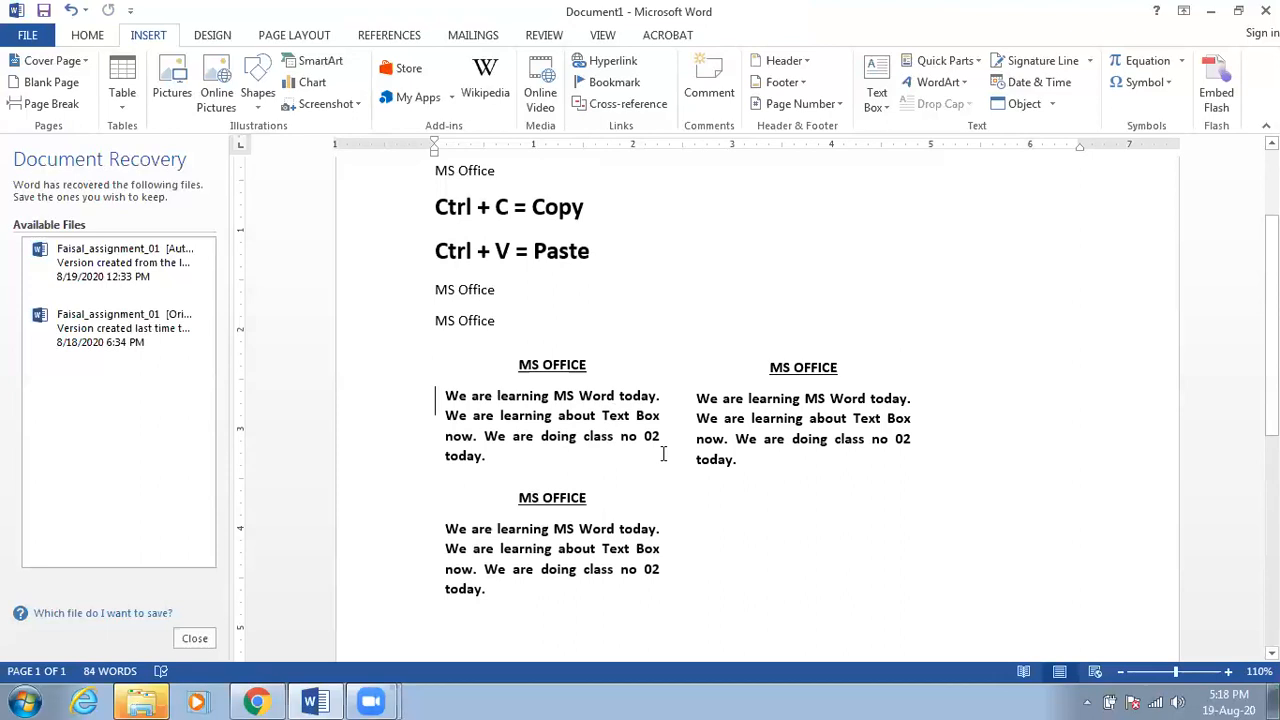
scroll(663, 454, down, 2)
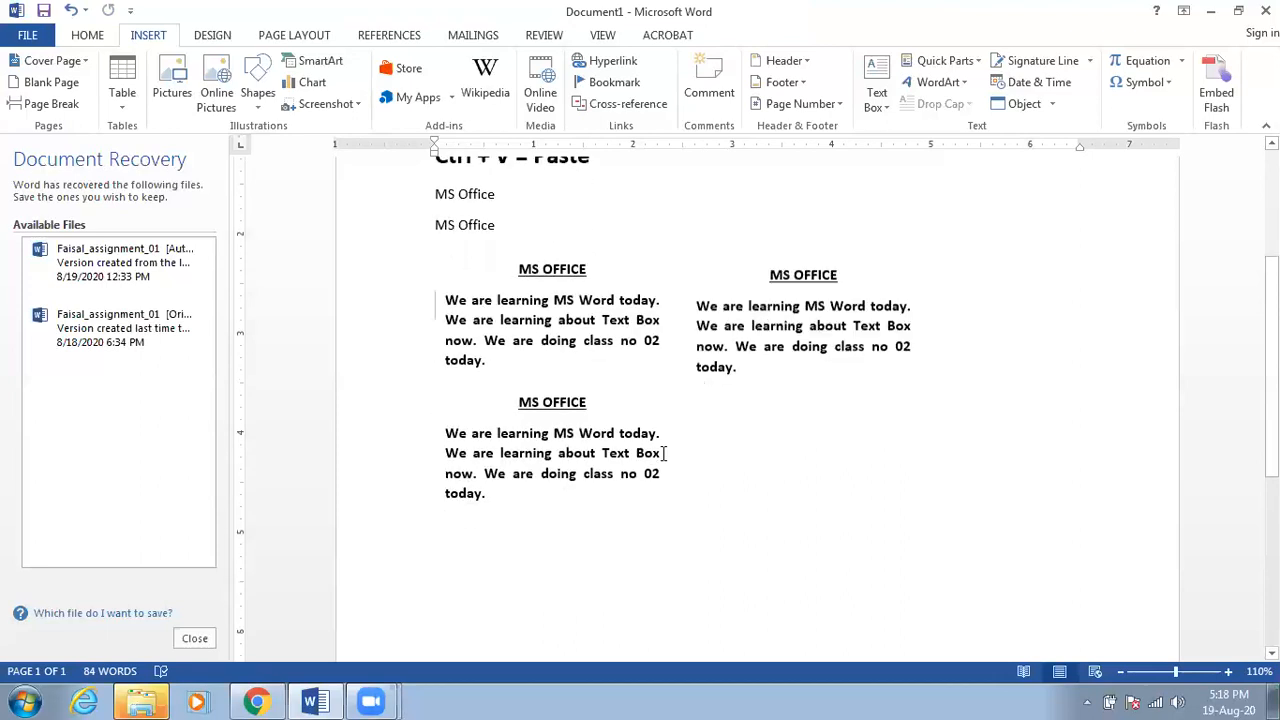
Step: Insert the built-in Retrospect Quote text box into the empty area beside the lower "MS OFFICE" box
click(877, 88)
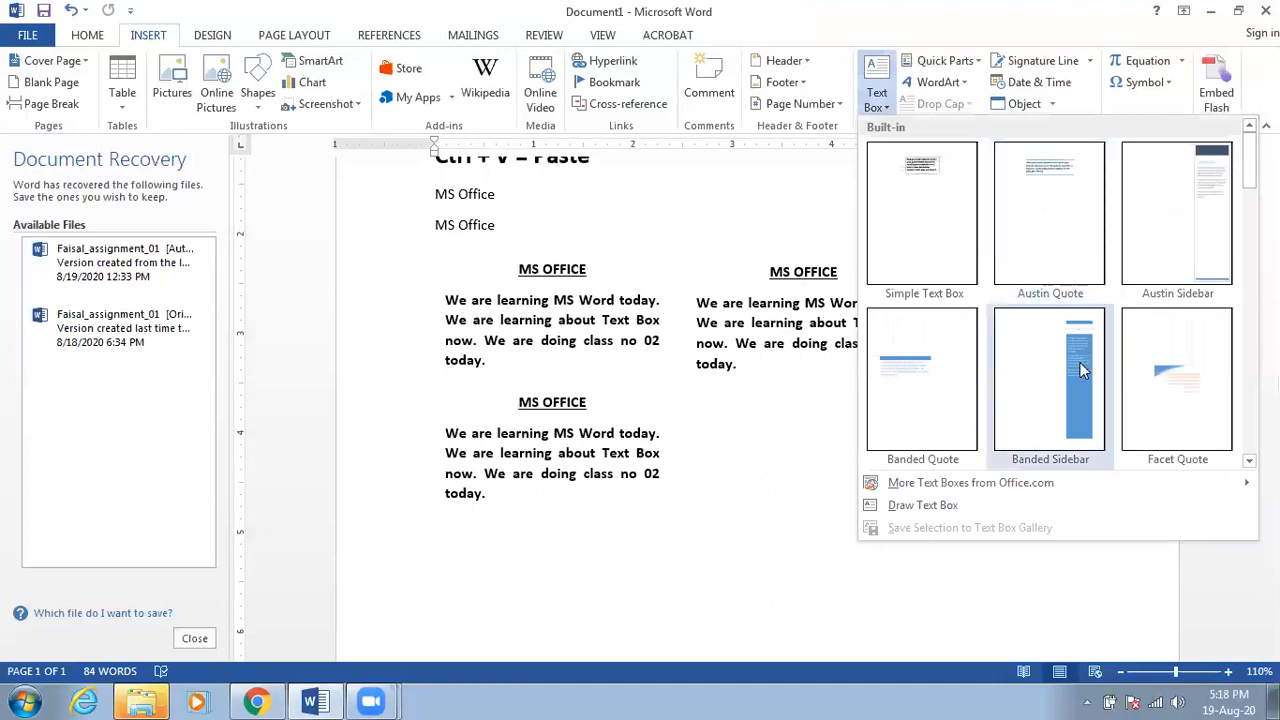
scroll(1190, 382, down, 5)
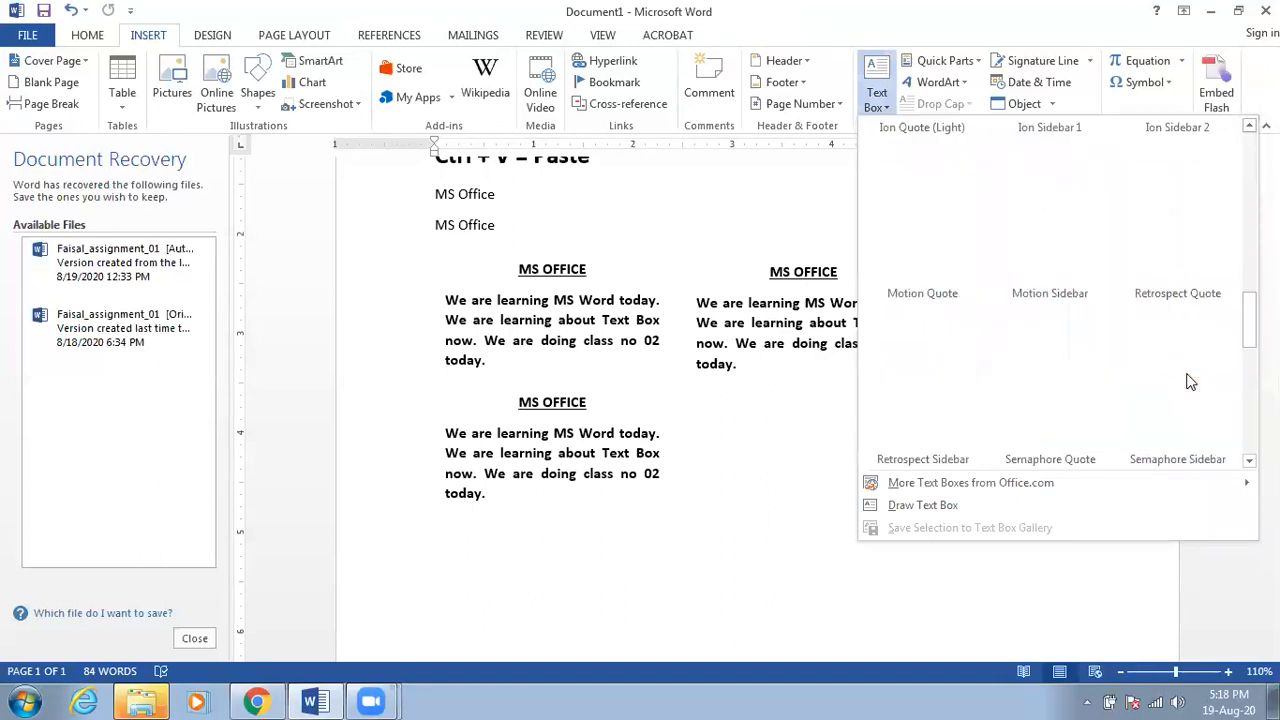
click(1192, 214)
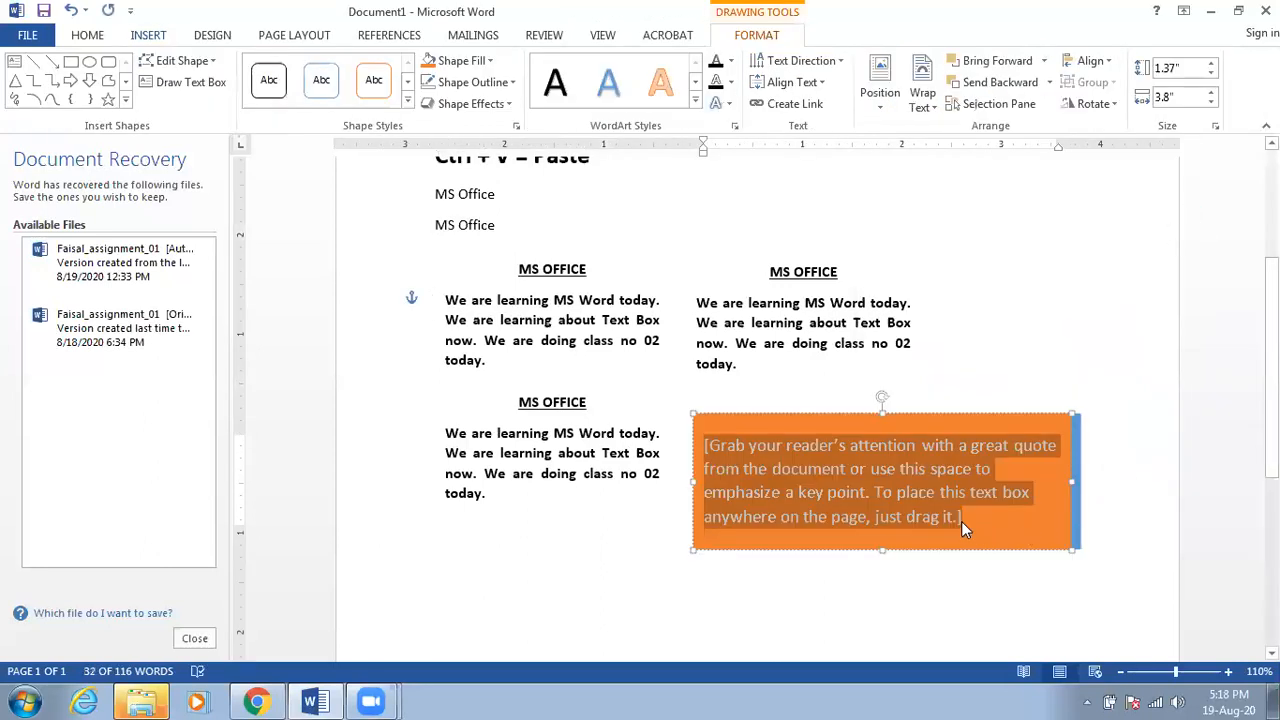
click(976, 360)
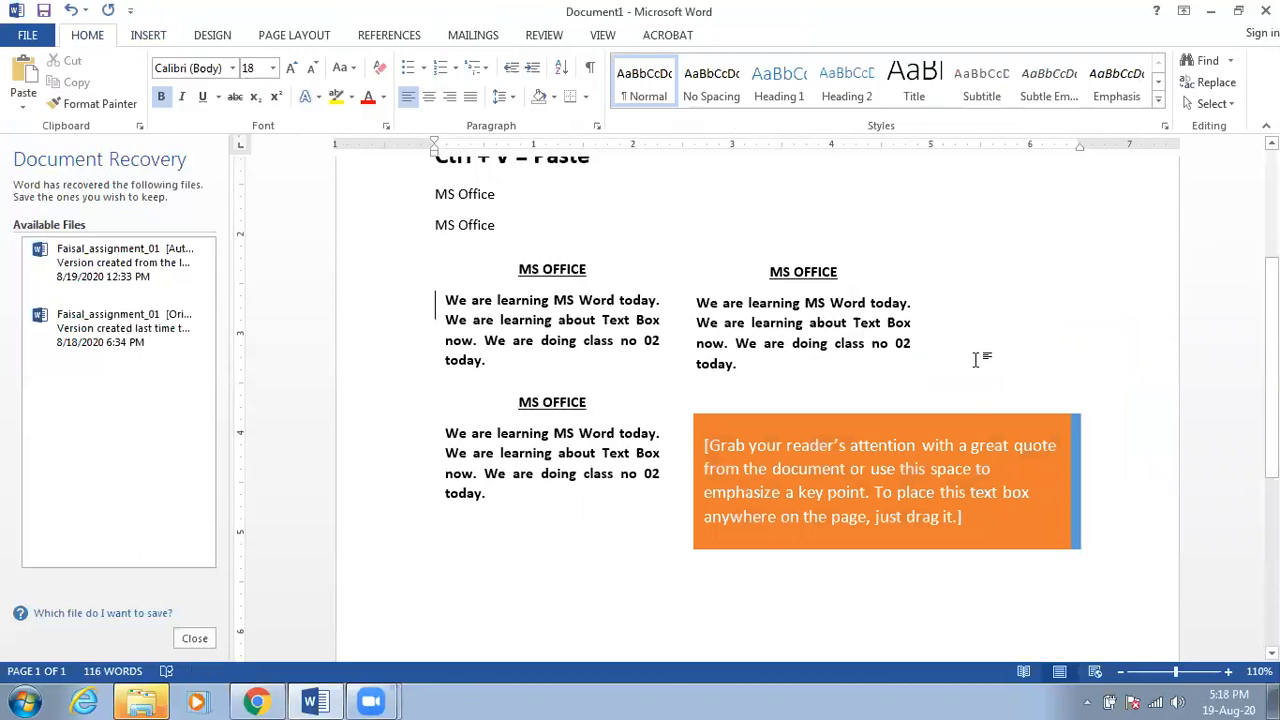
Step: Enlarge the orange quote text box to about 1.88" high and 4.07" wide, then deselect it
click(955, 521)
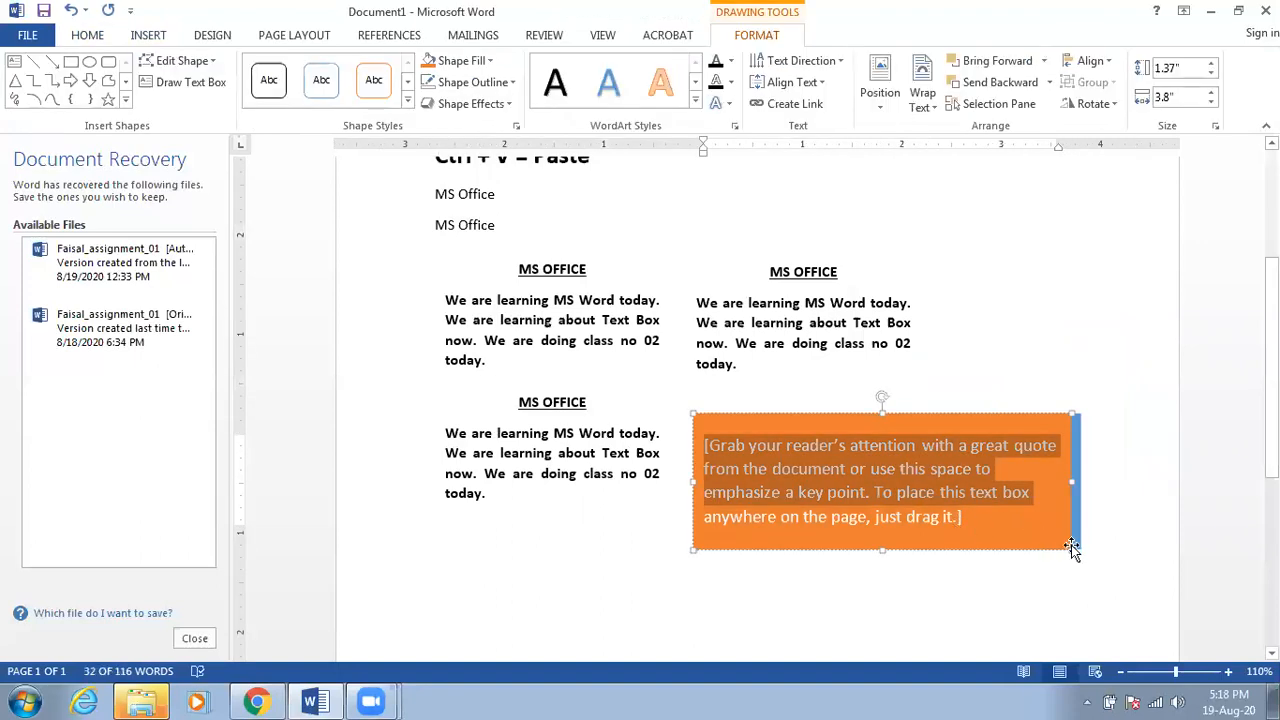
mouse_move(1070, 546)
mouse_down()
mouse_move(997, 503)
mouse_move(955, 504)
mouse_move(943, 535)
mouse_move(946, 549)
mouse_move(1095, 598)
mouse_up()
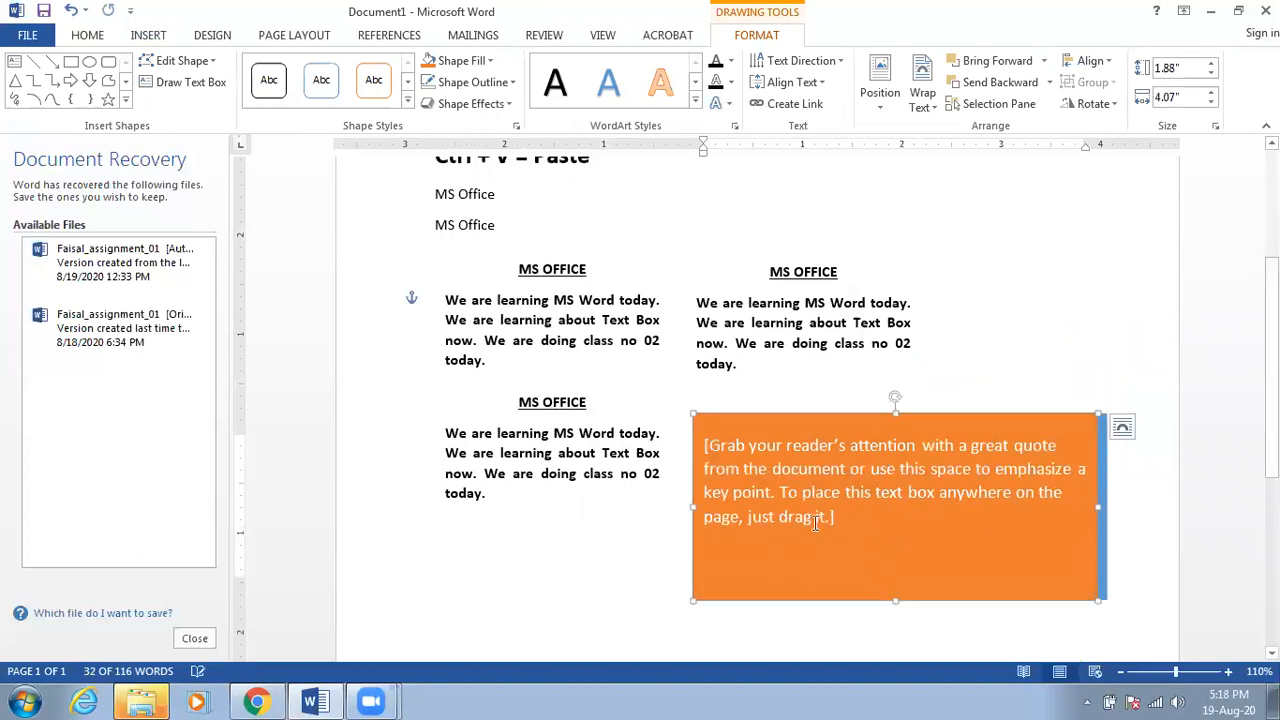
scroll(815, 522, down, 2)
scroll(813, 520, down, 3)
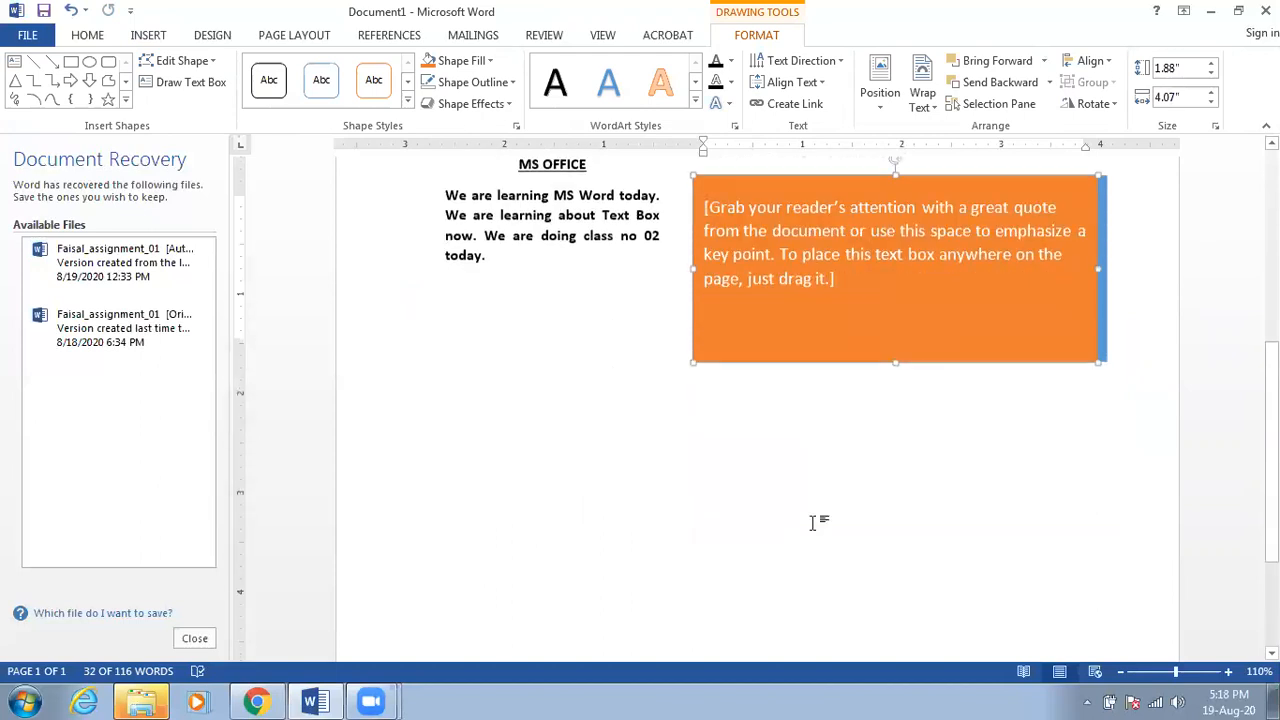
scroll(813, 522, up, 1)
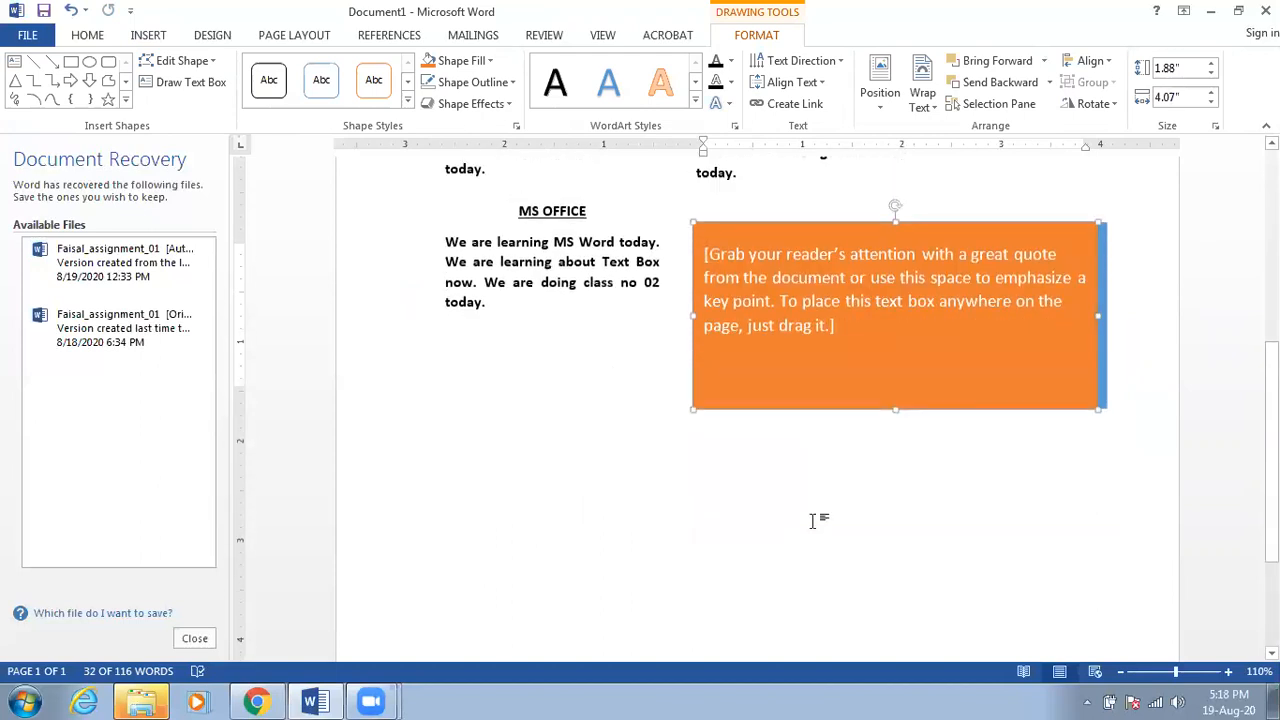
scroll(813, 520, up, 2)
click(815, 518)
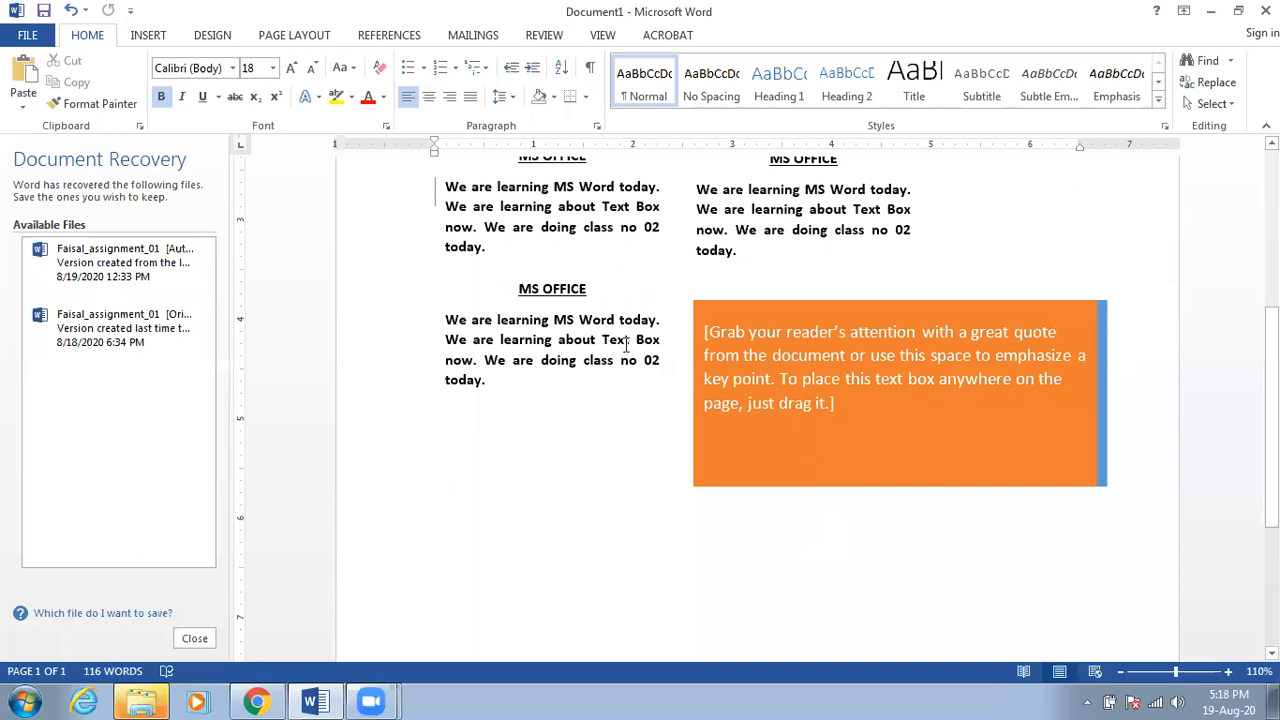
Step: Fill the lower "MS OFFICE" text box with a light green theme color
click(550, 325)
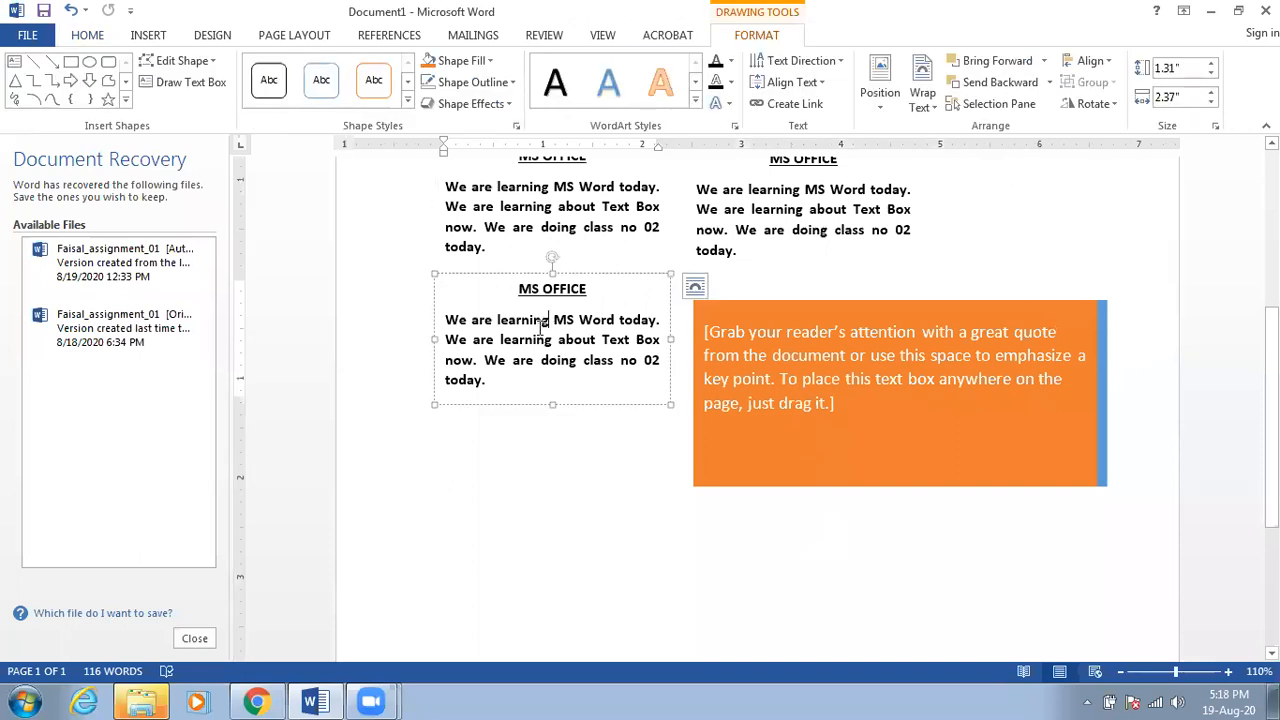
right_click(607, 279)
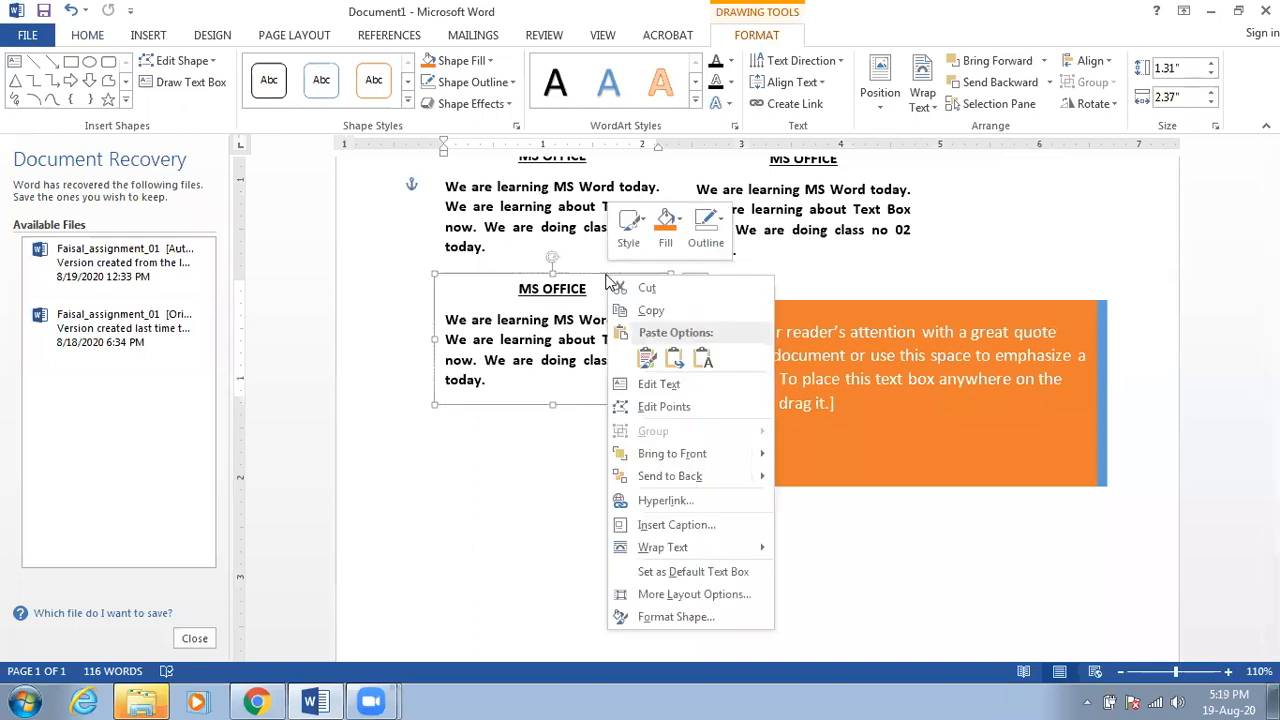
click(672, 245)
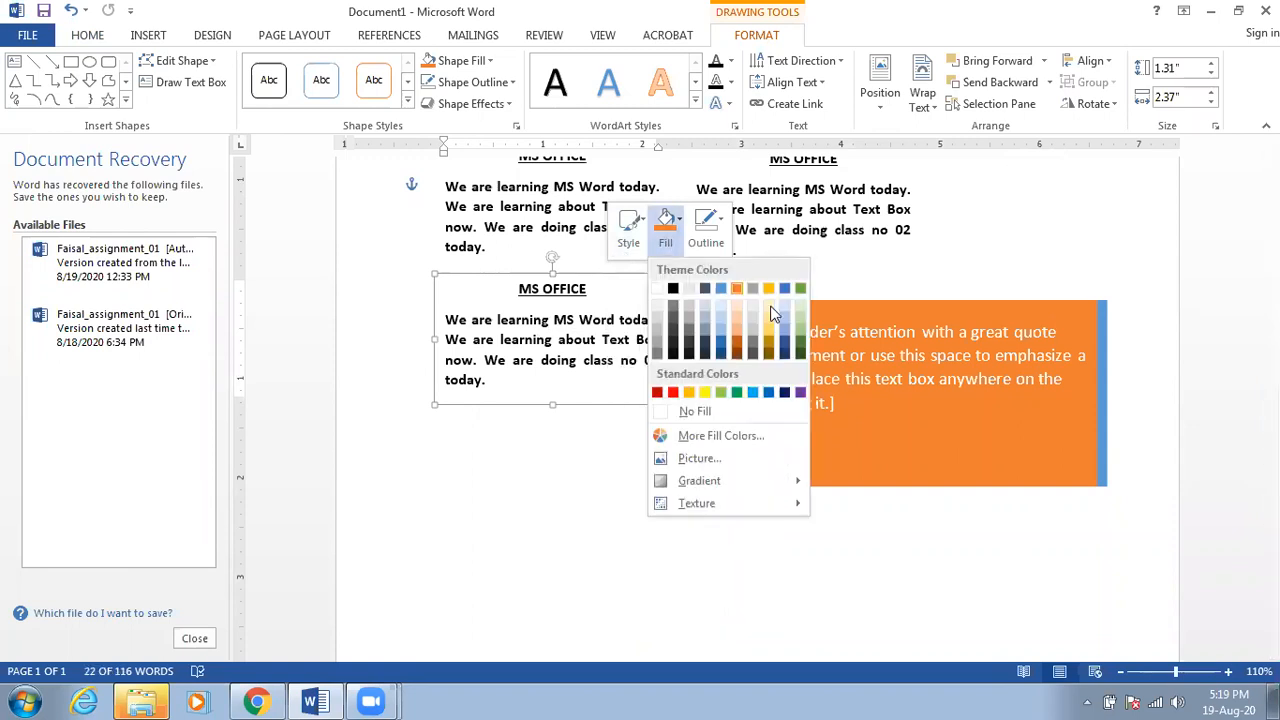
click(800, 326)
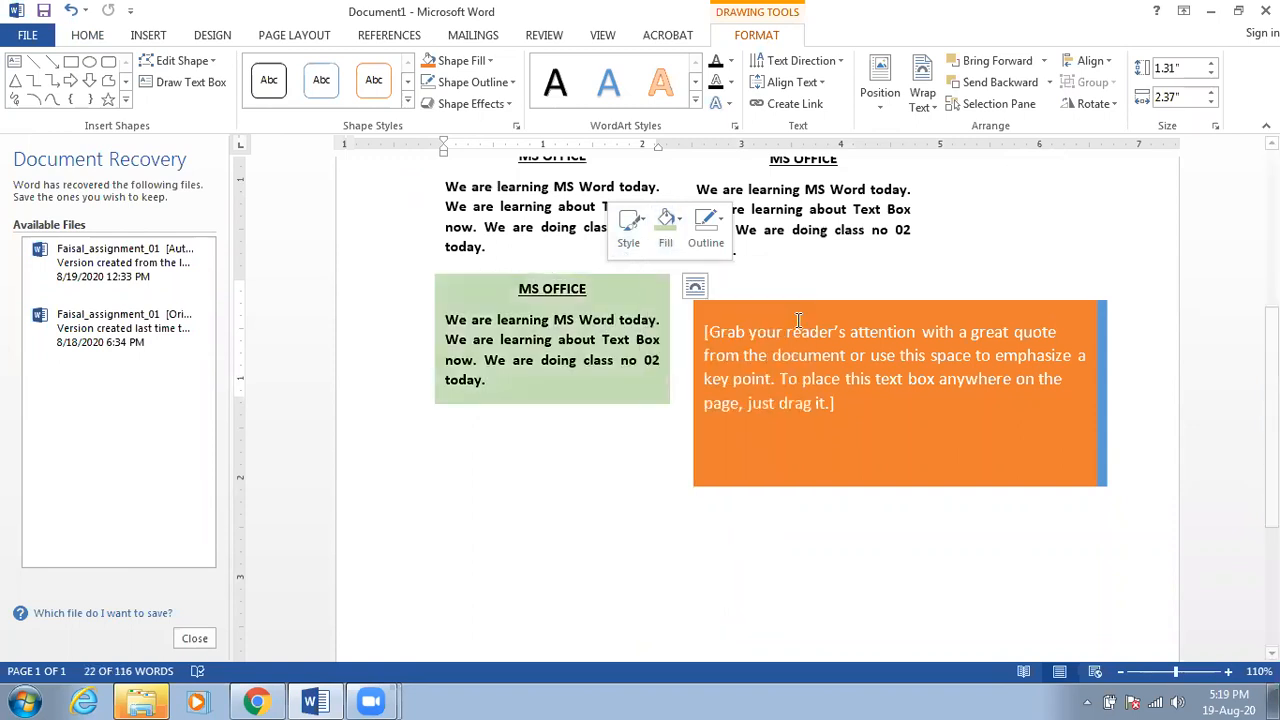
click(604, 442)
click(585, 328)
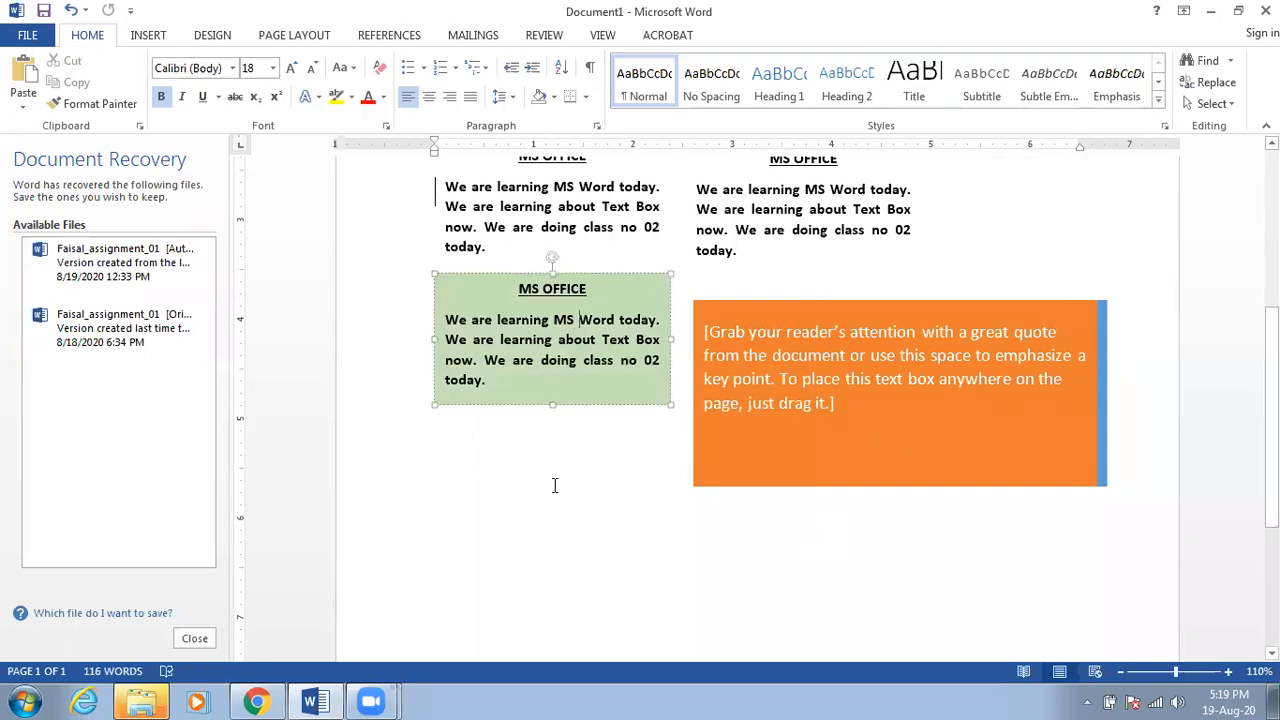
click(582, 386)
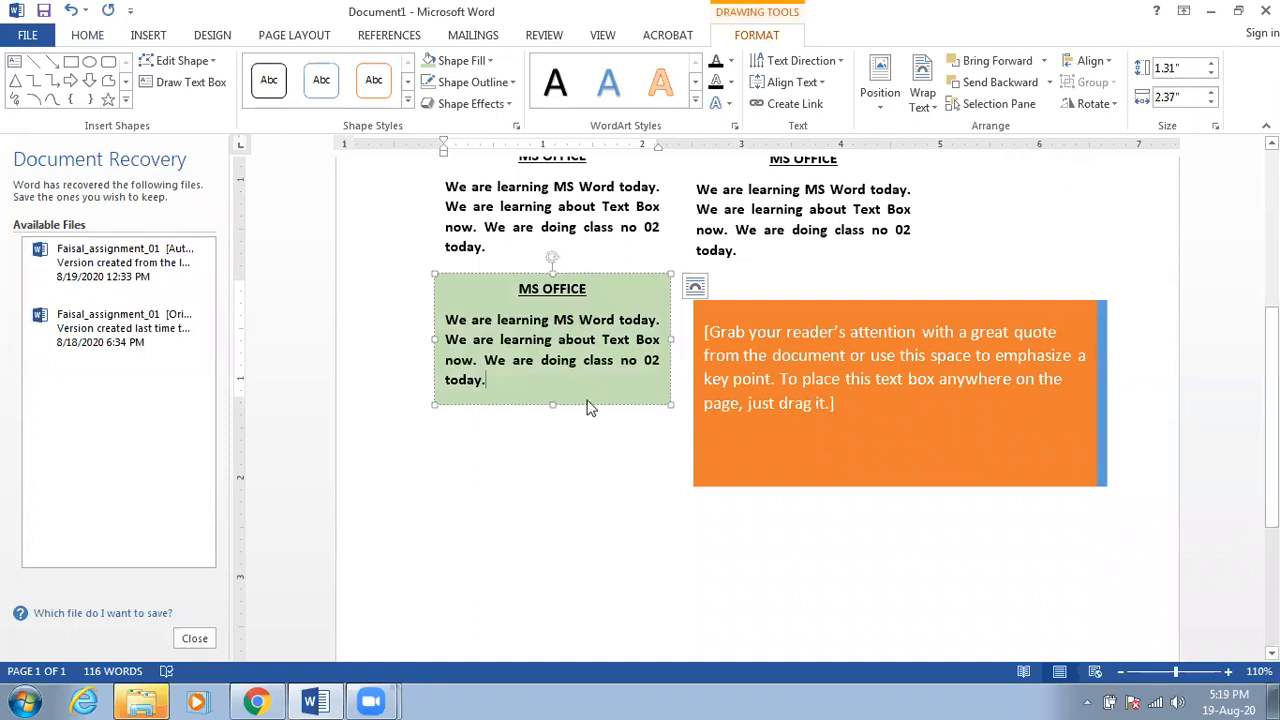
Step: Fill the original "MS OFFICE" text box above the green one with a light blue theme color
scroll(590, 405, up, 2)
click(582, 331)
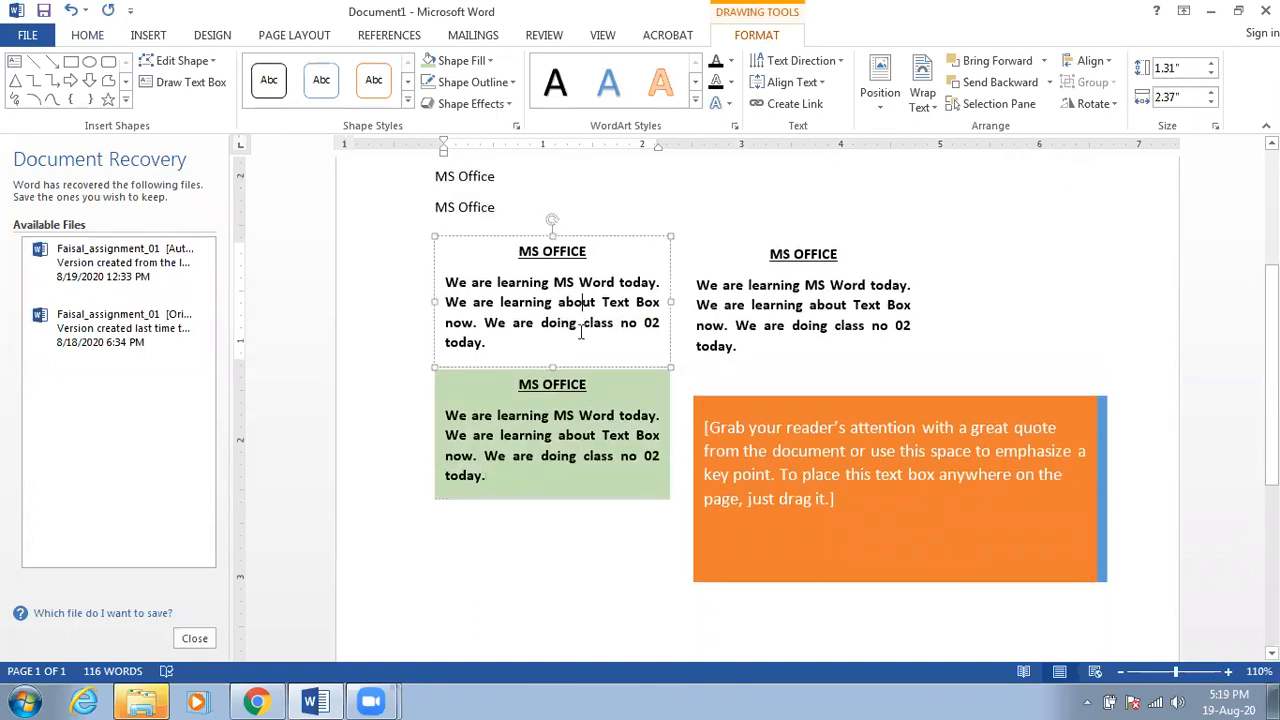
right_click(671, 278)
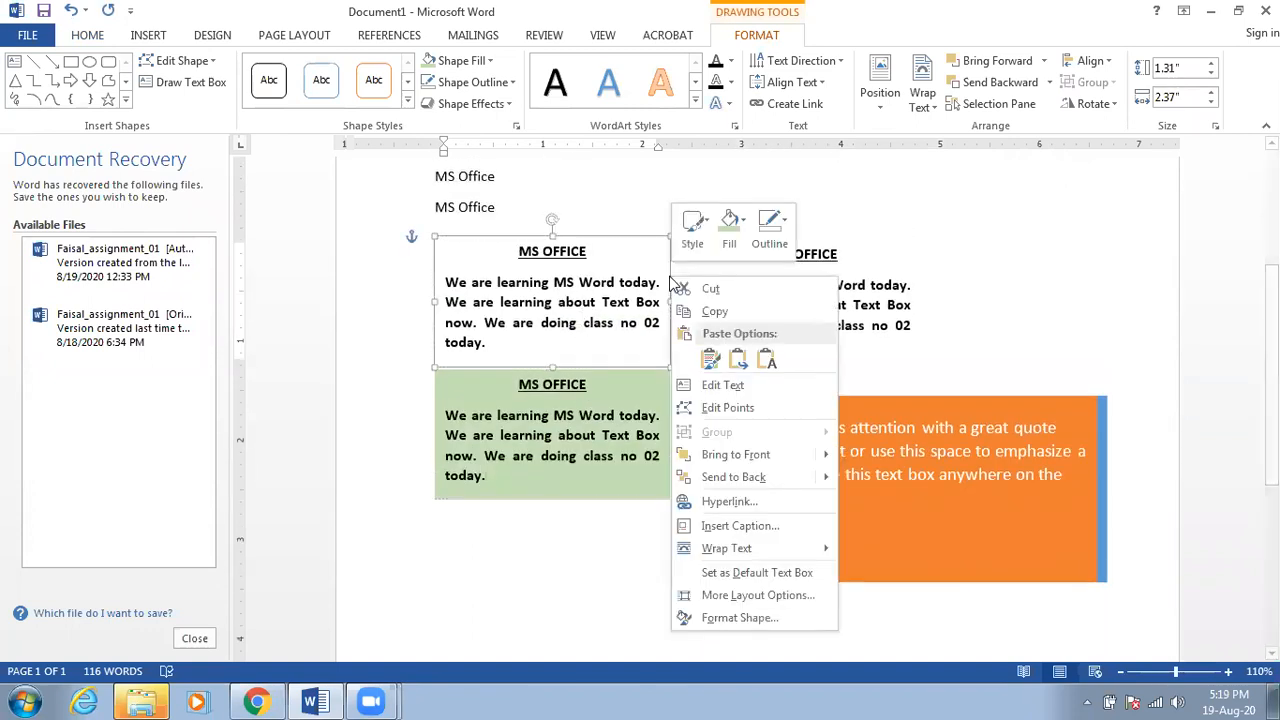
click(726, 230)
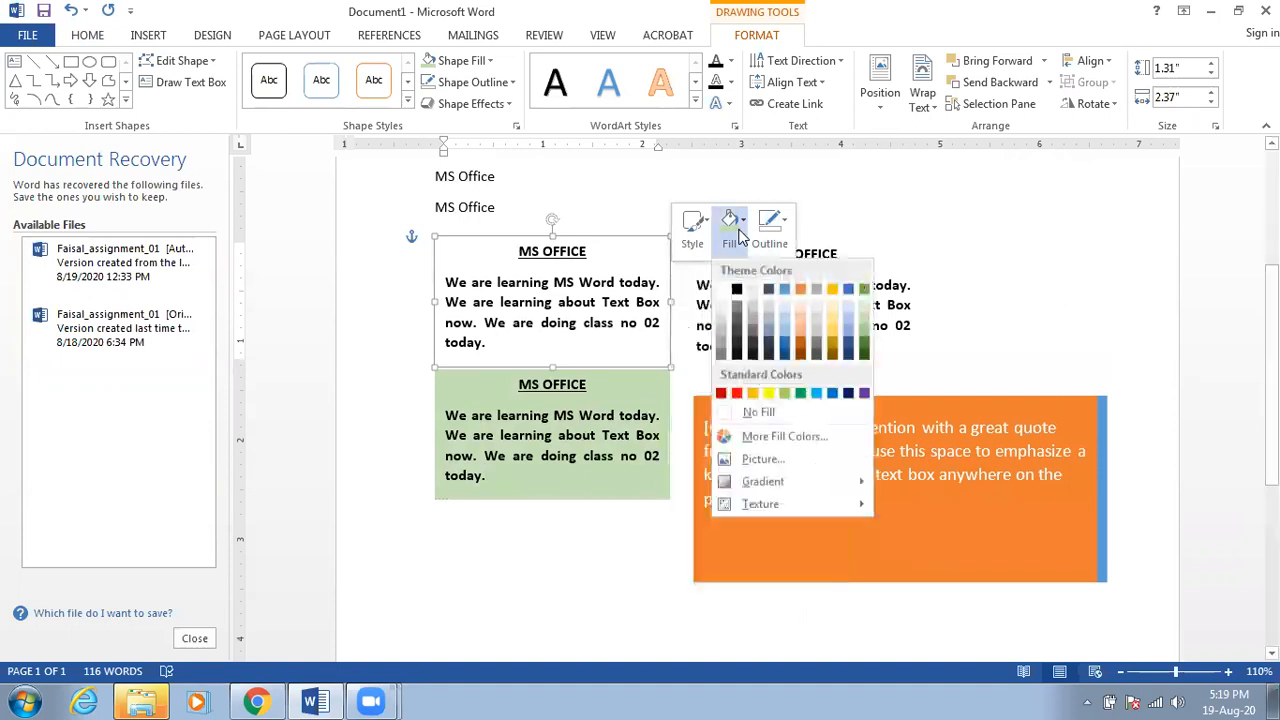
click(785, 320)
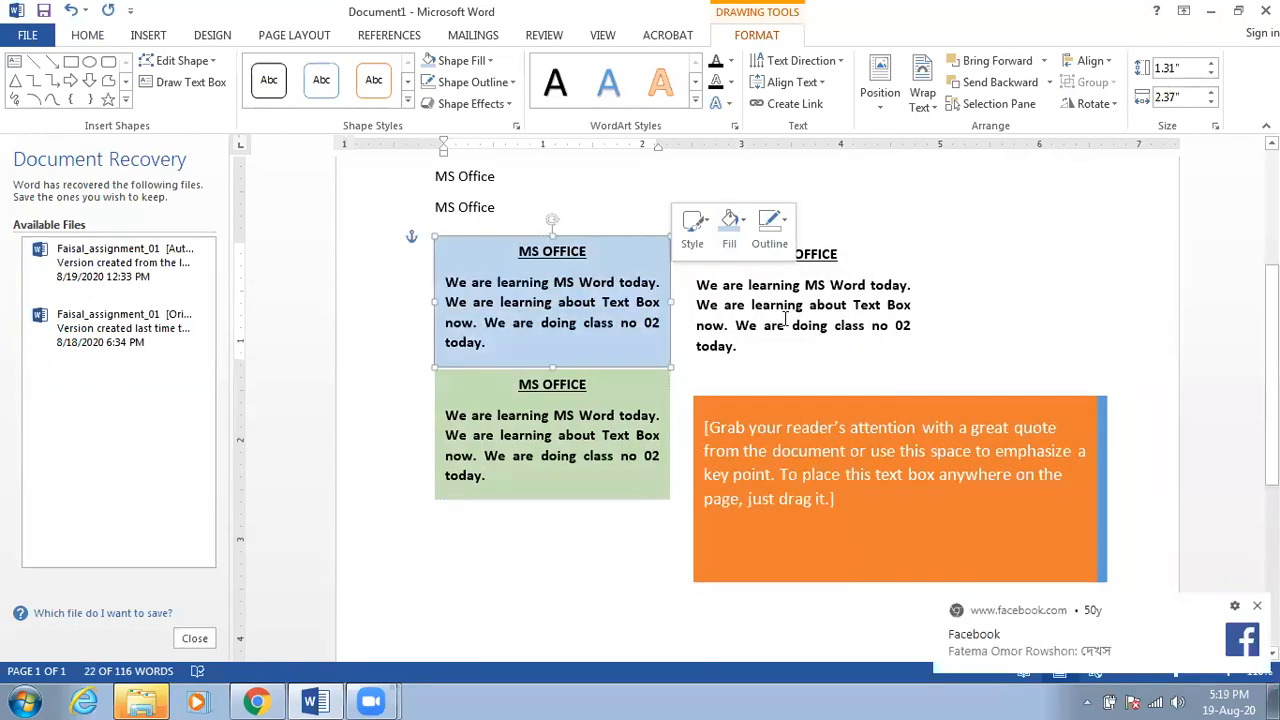
Step: Fill the "MS OFFICE" text box beside the blue one with a light gold theme color and deselect it
click(785, 320)
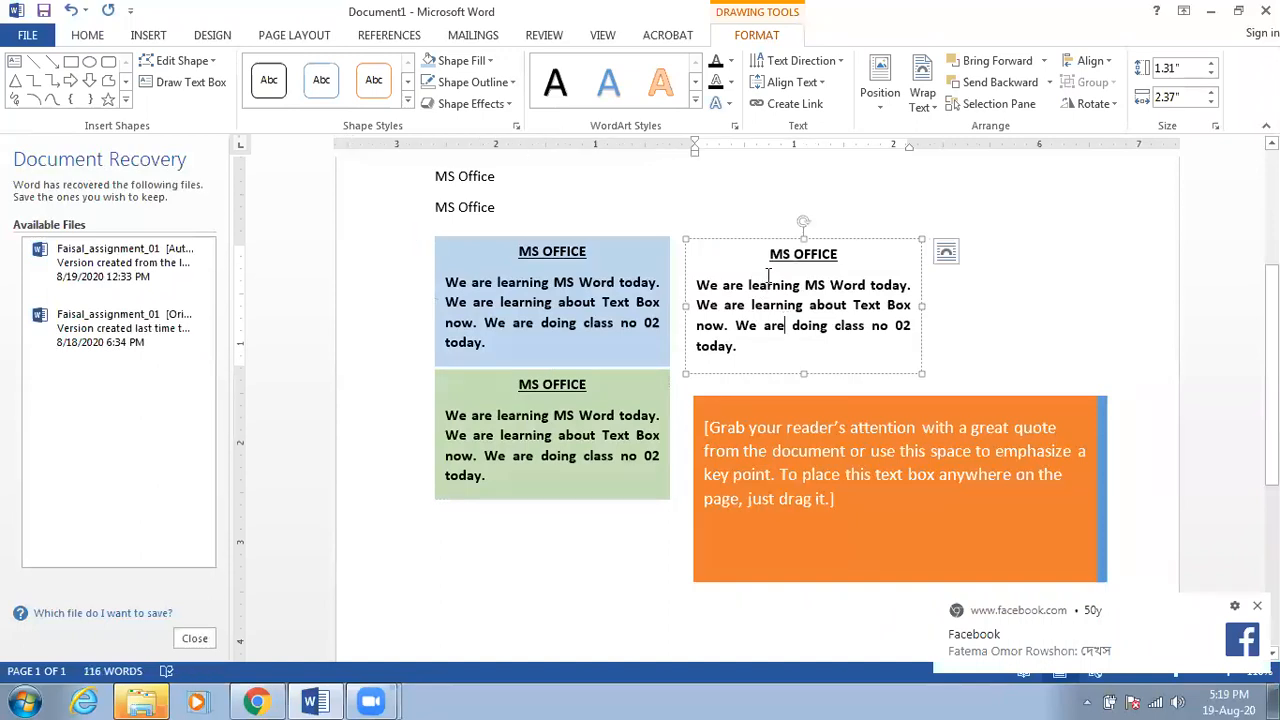
right_click(767, 279)
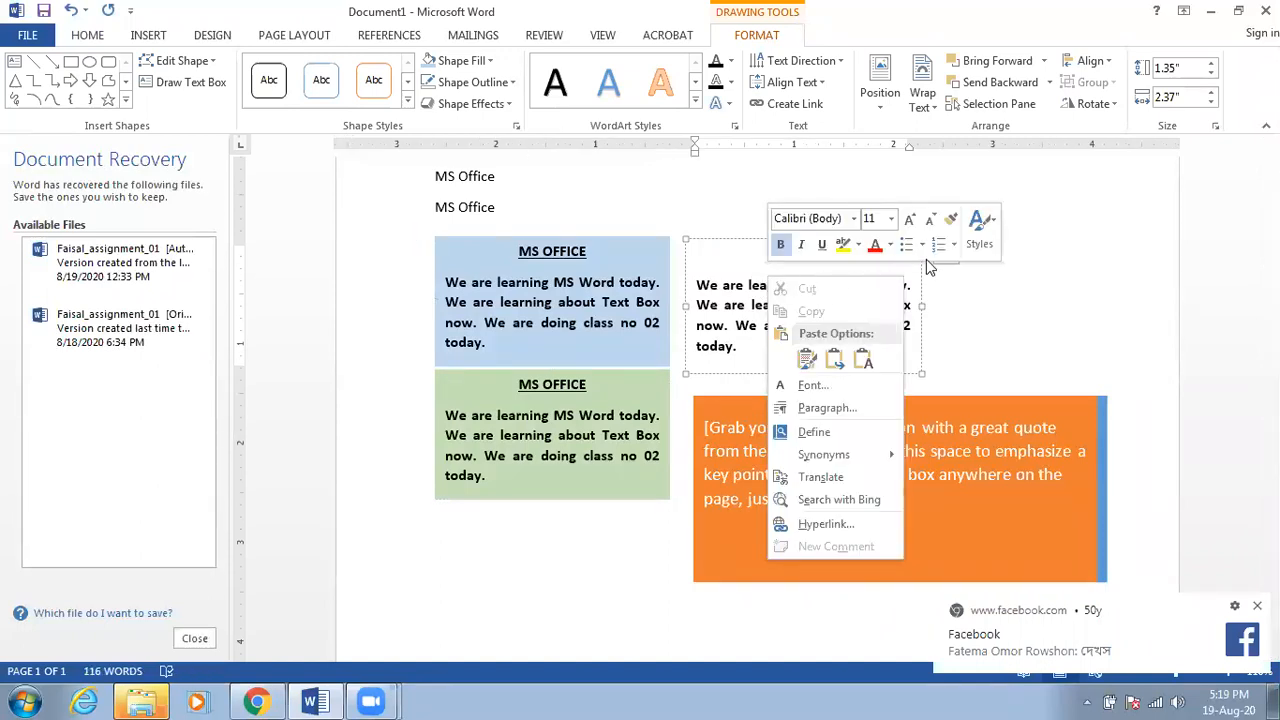
click(952, 306)
right_click(900, 245)
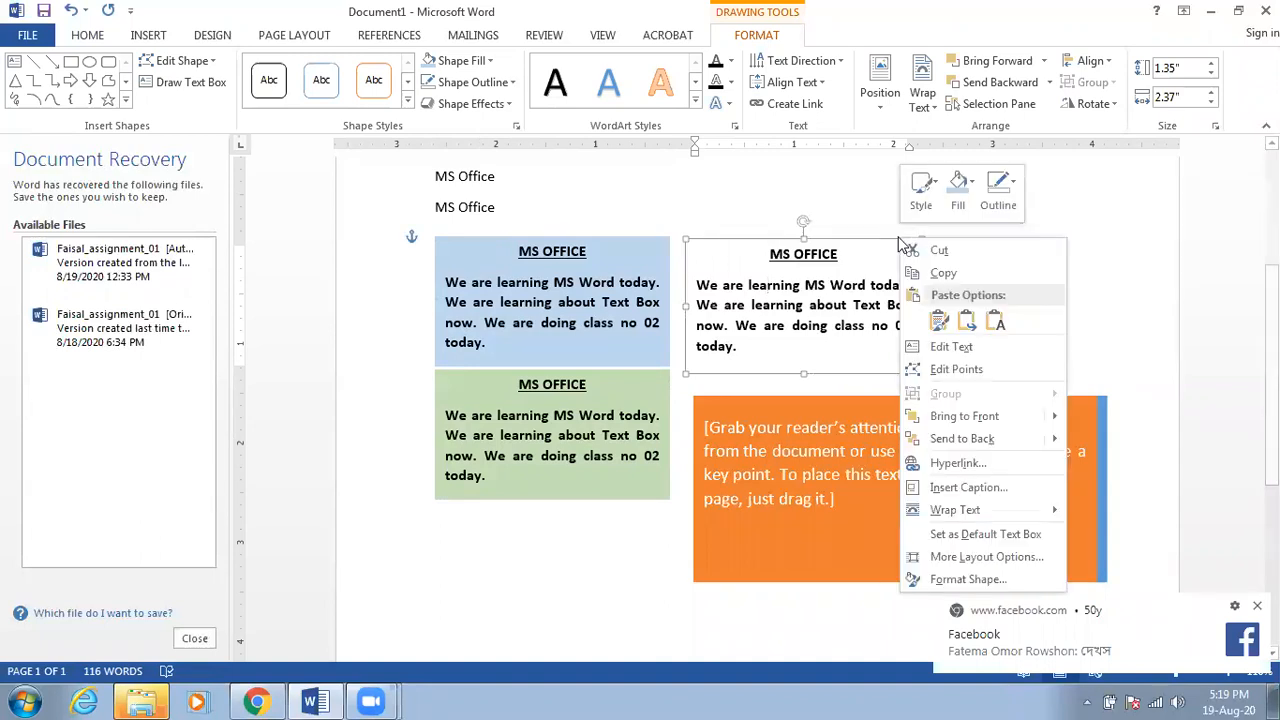
click(960, 190)
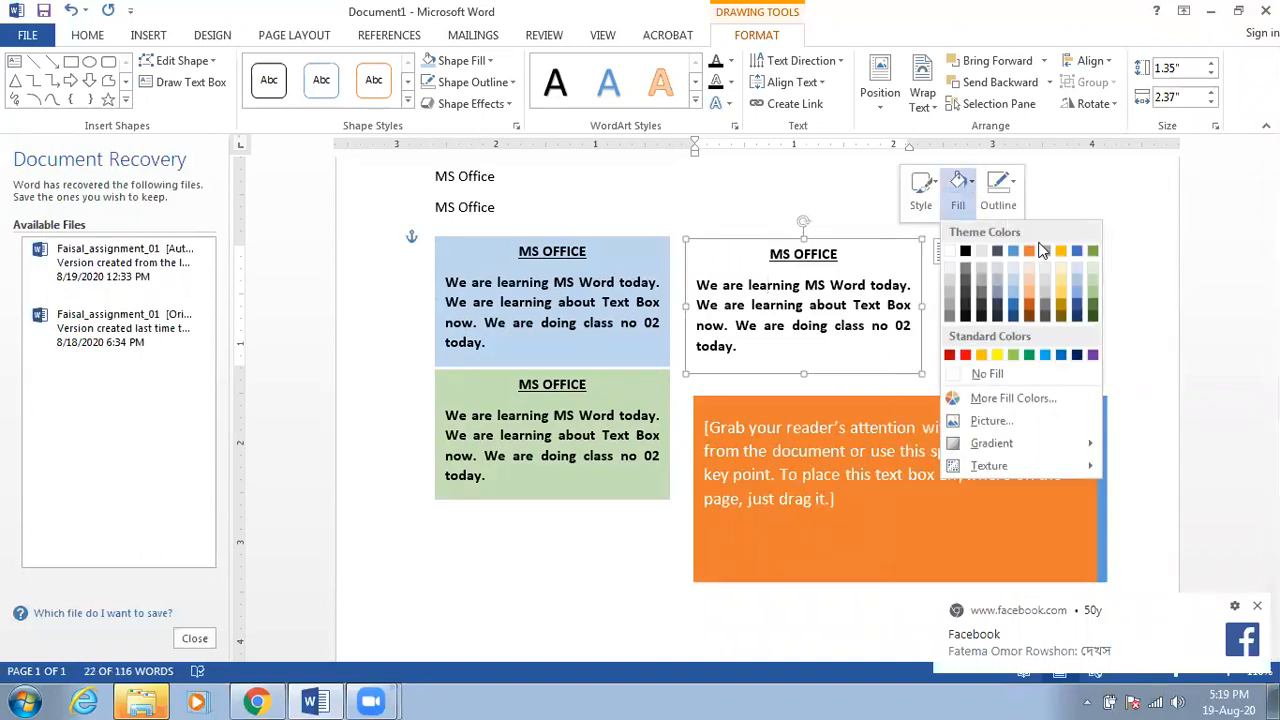
click(1059, 278)
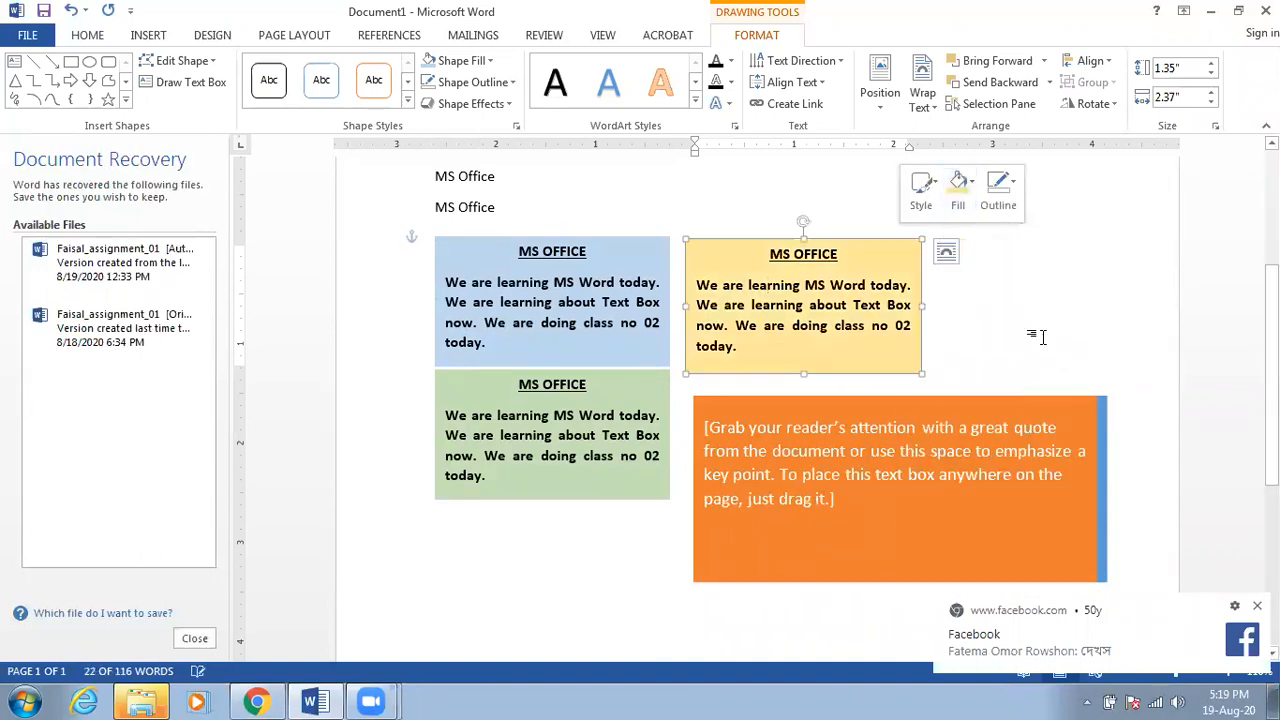
click(1040, 337)
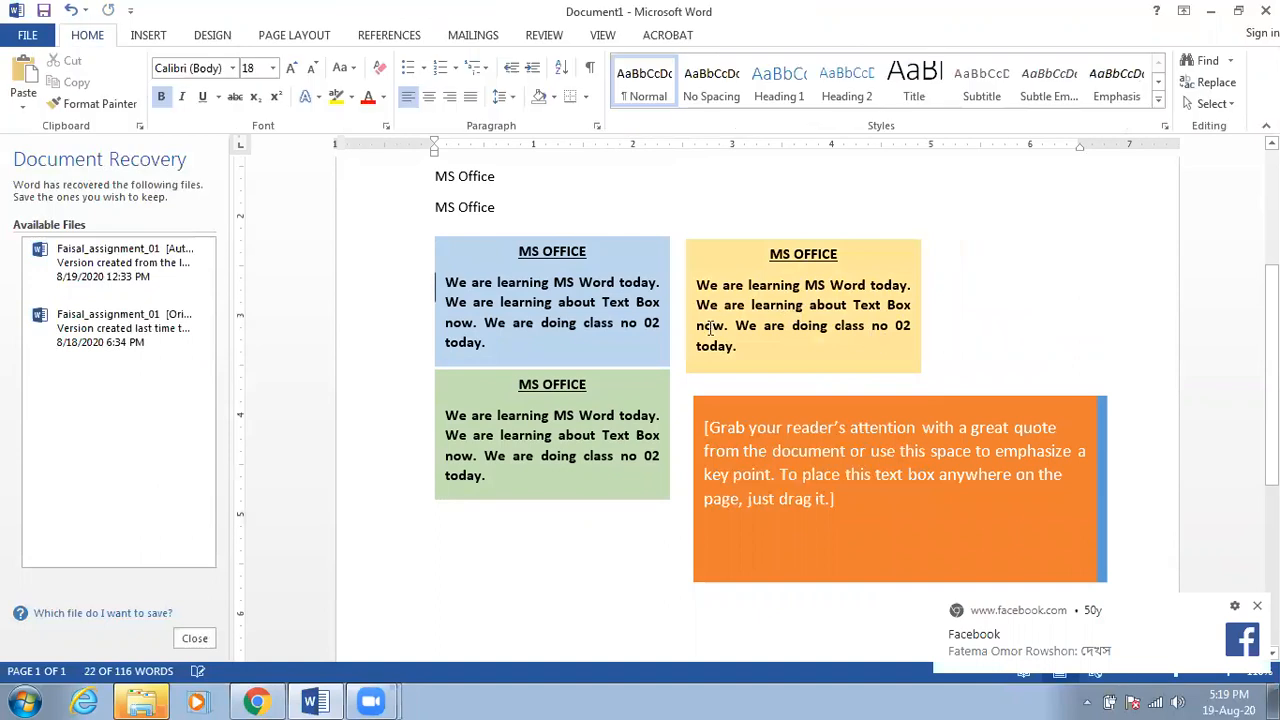
click(758, 268)
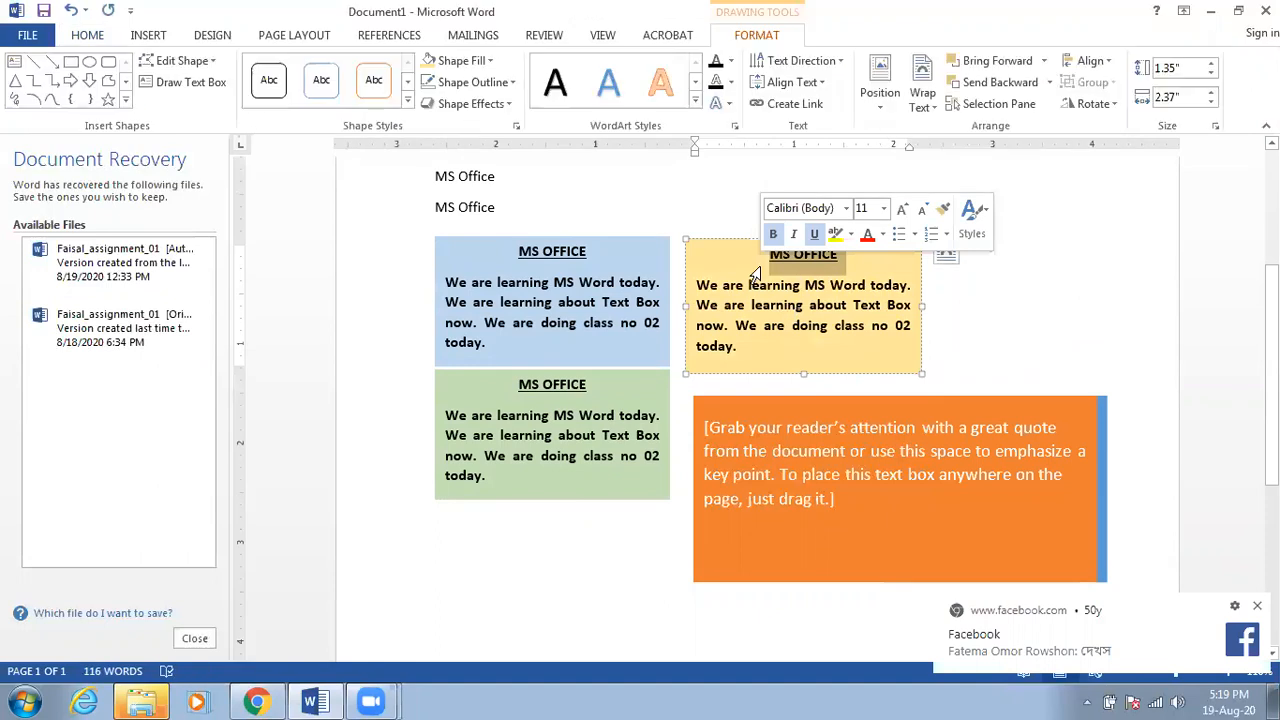
click(623, 302)
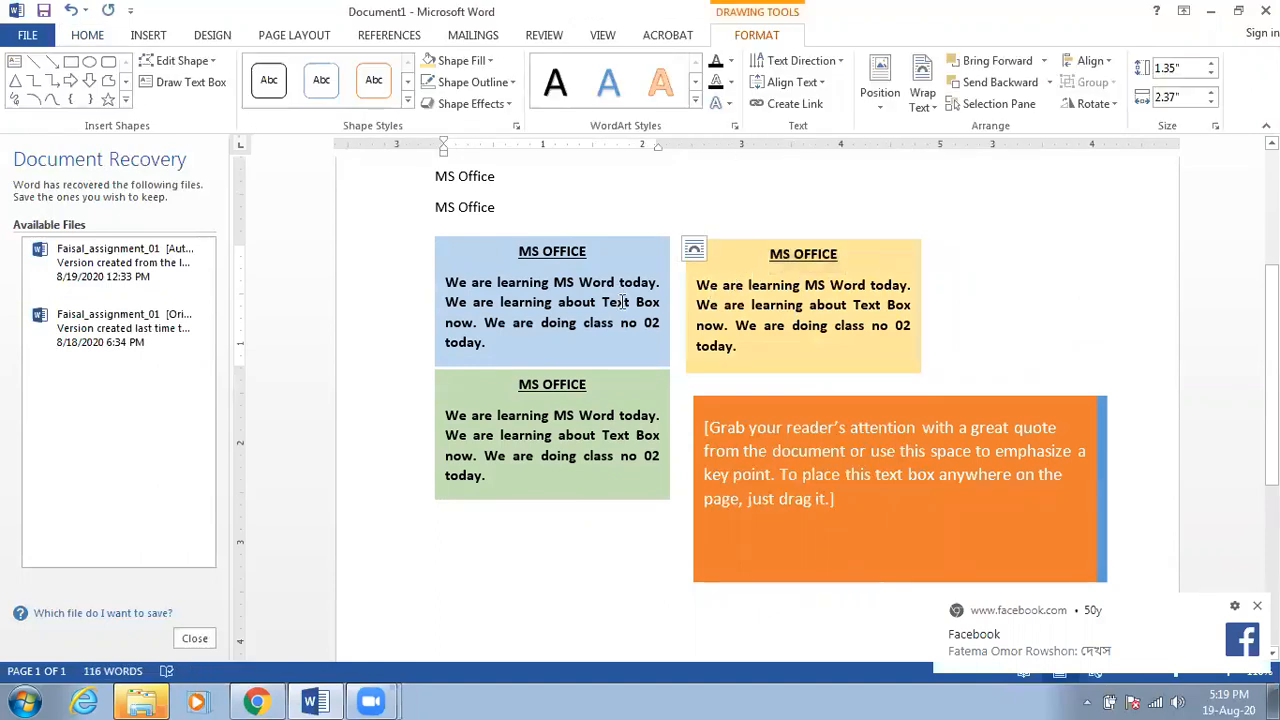
click(581, 413)
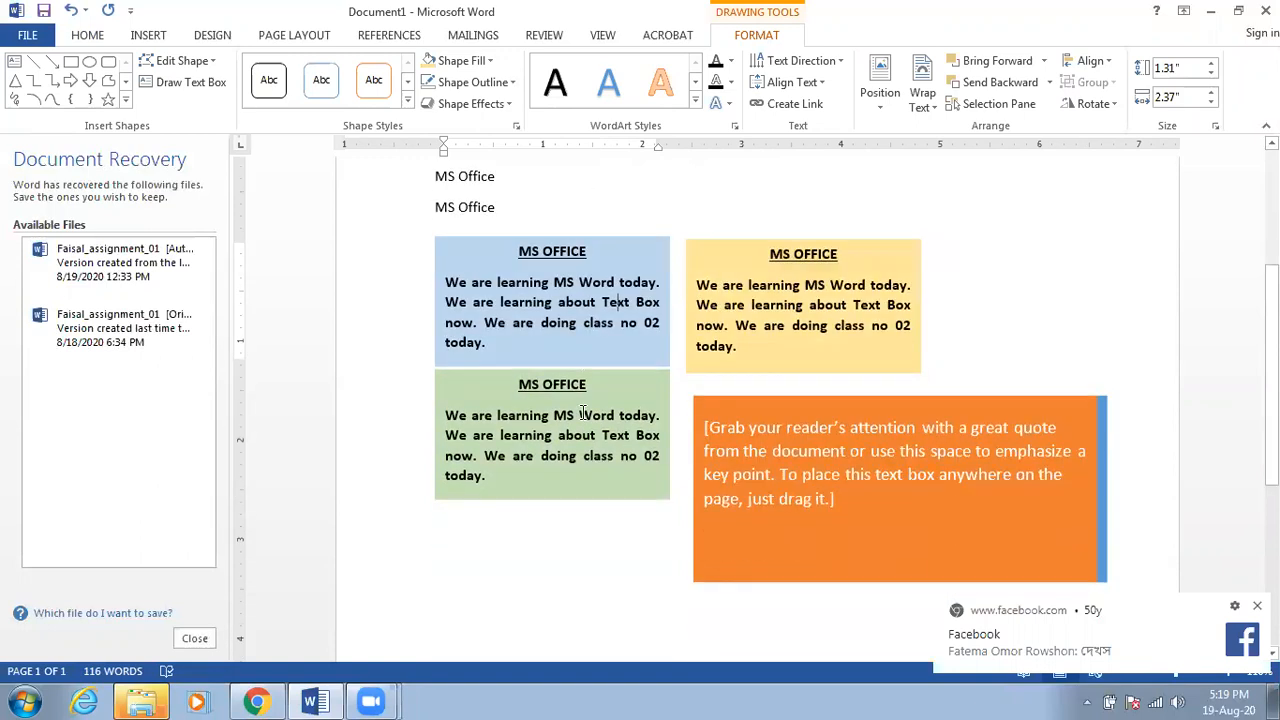
scroll(581, 413, down, 4)
scroll(581, 413, up, 1)
scroll(581, 413, down, 5)
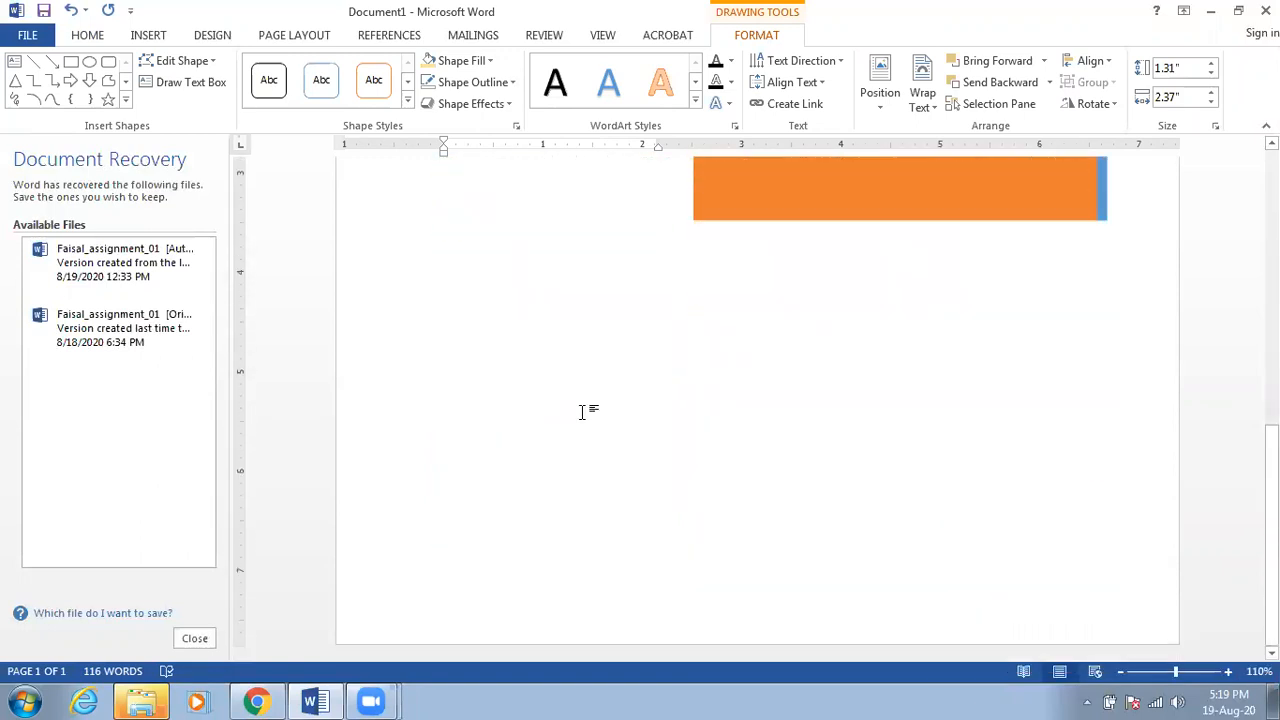
scroll(680, 287, up, 3)
click(680, 287)
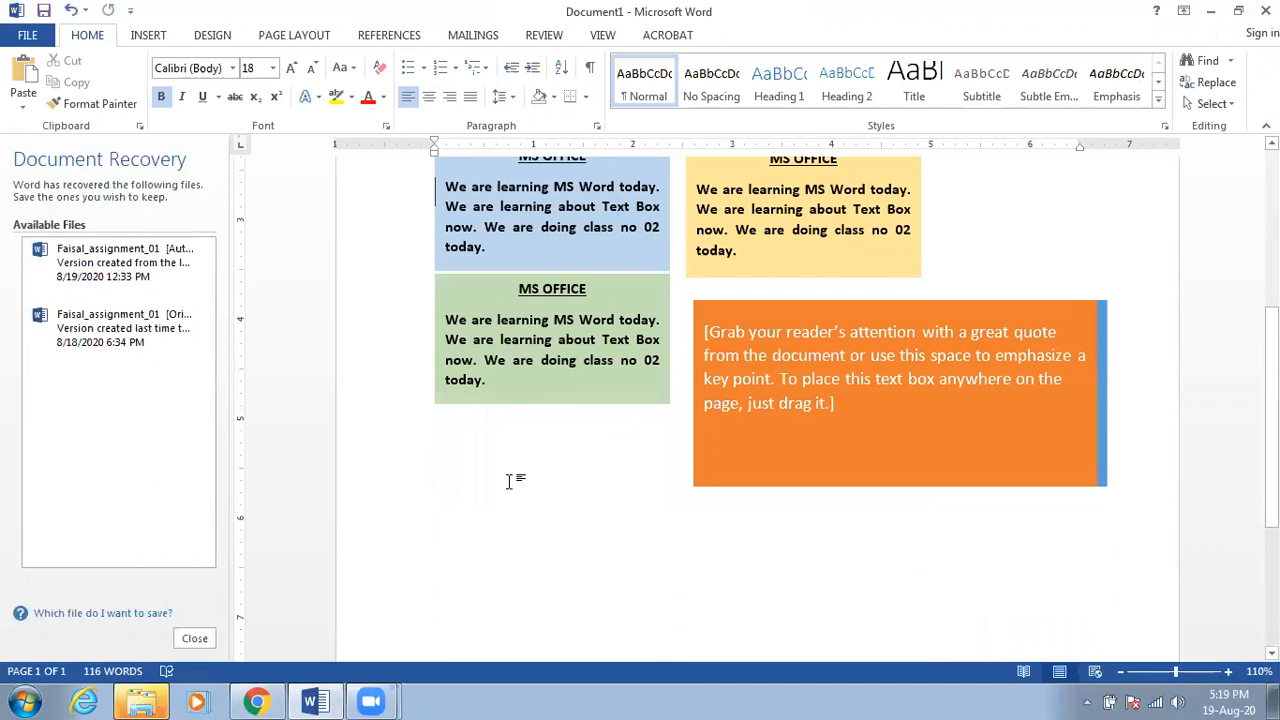
scroll(505, 485, down, 1)
click(459, 494)
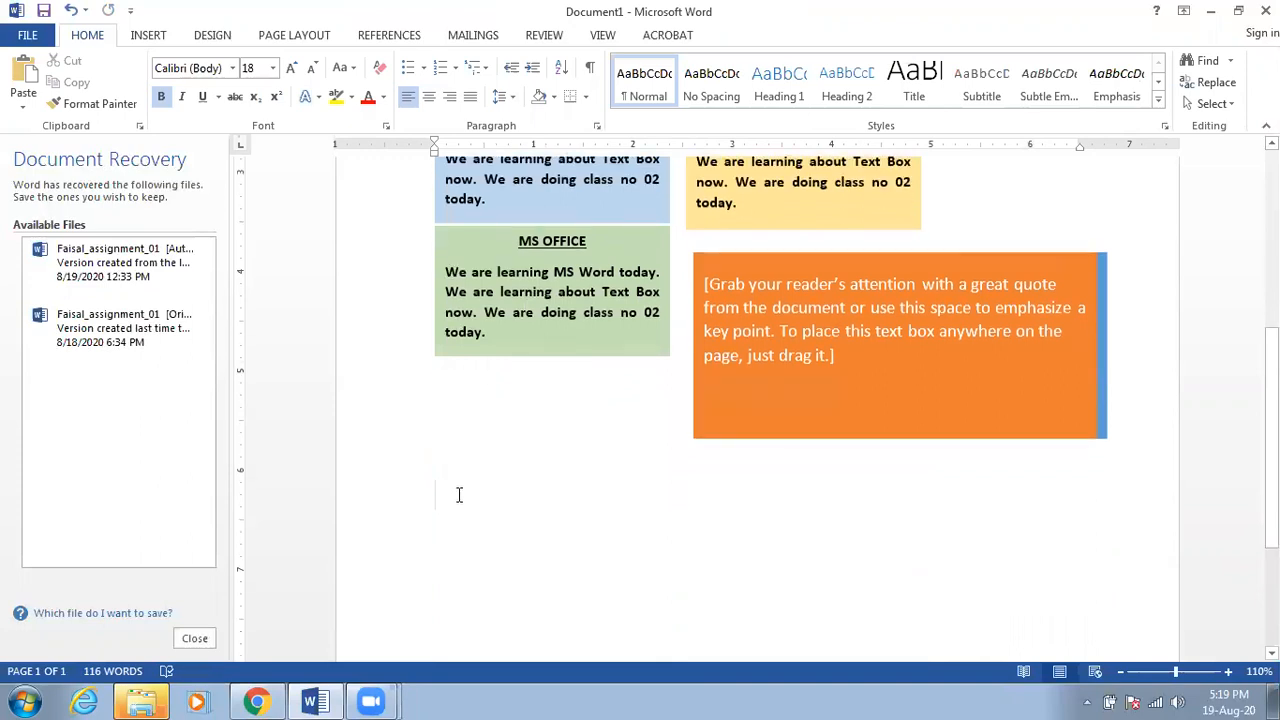
click(147, 36)
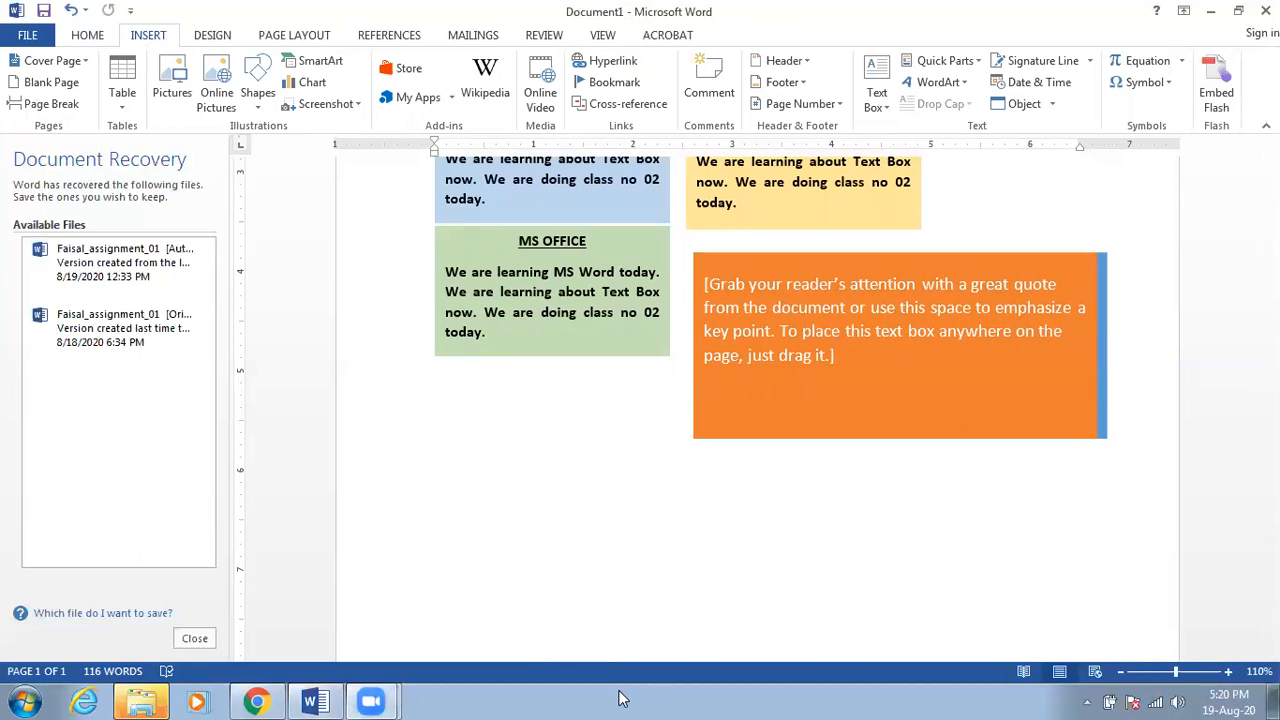
scroll(705, 525, up, 1)
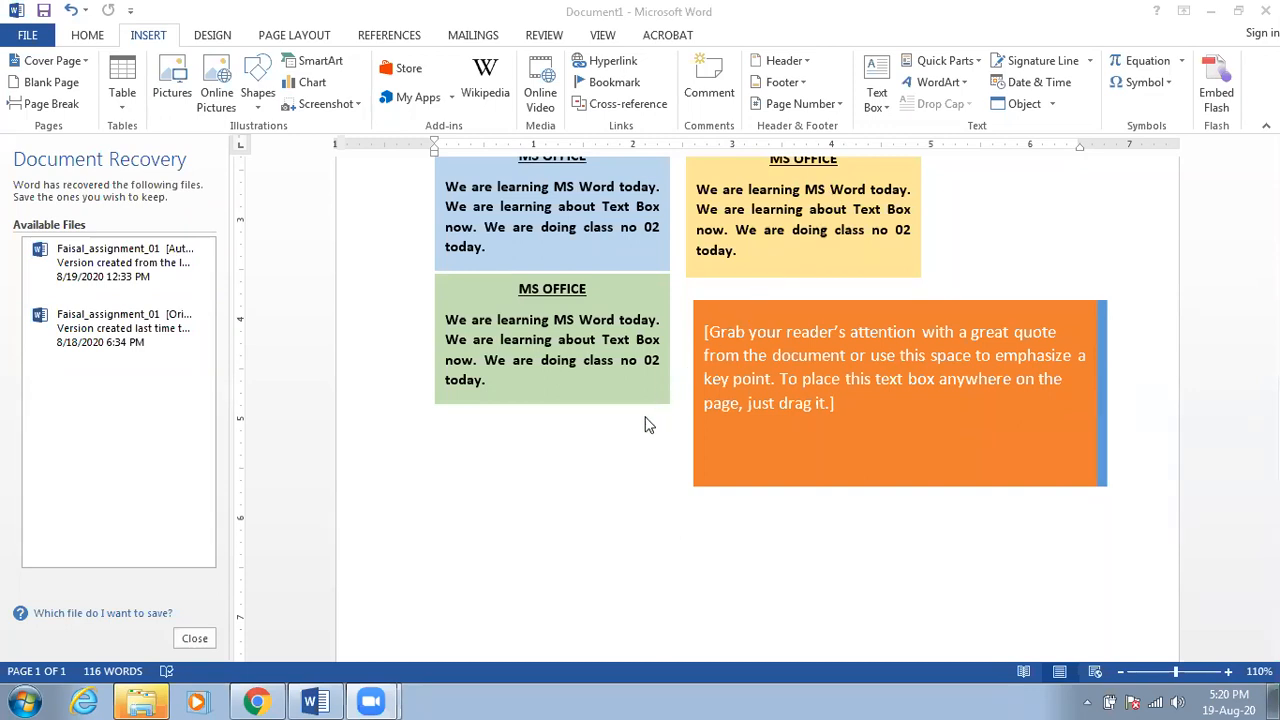
click(500, 524)
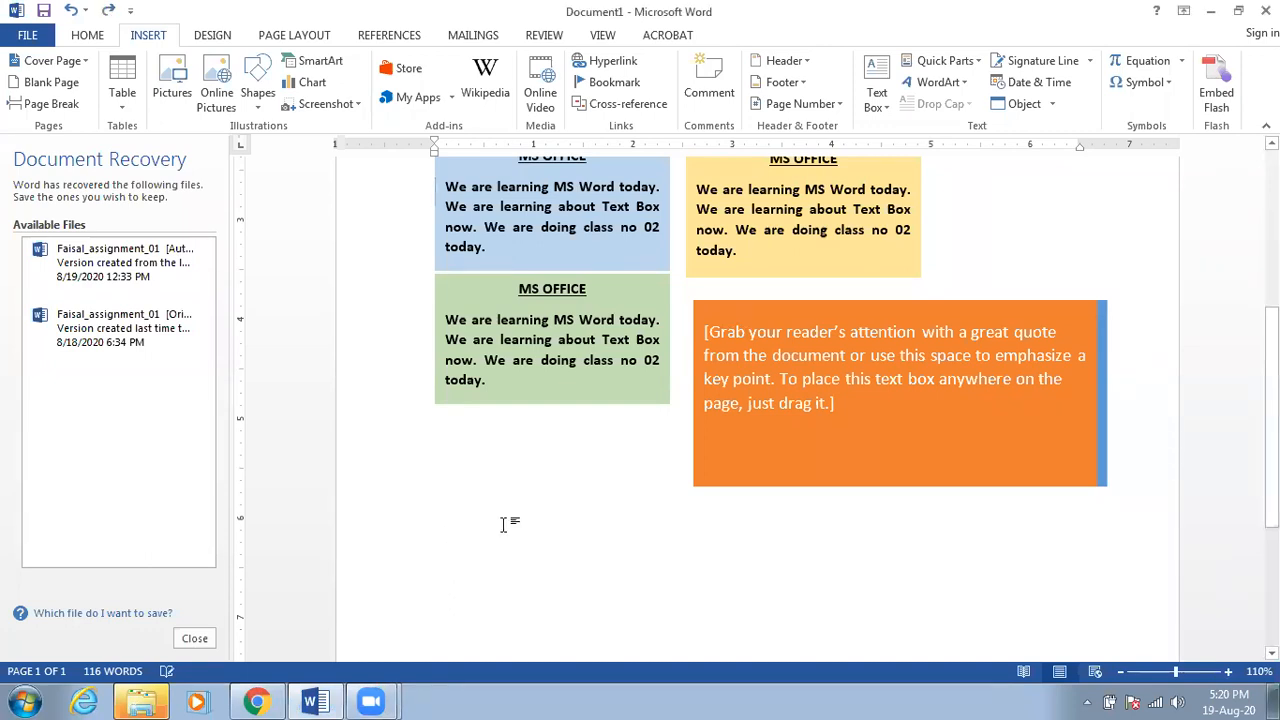
click(498, 530)
Step: Switch to Gmail in Chrome, open the third inbox message with the student's assignment 01, and download its attached Word document
click(258, 700)
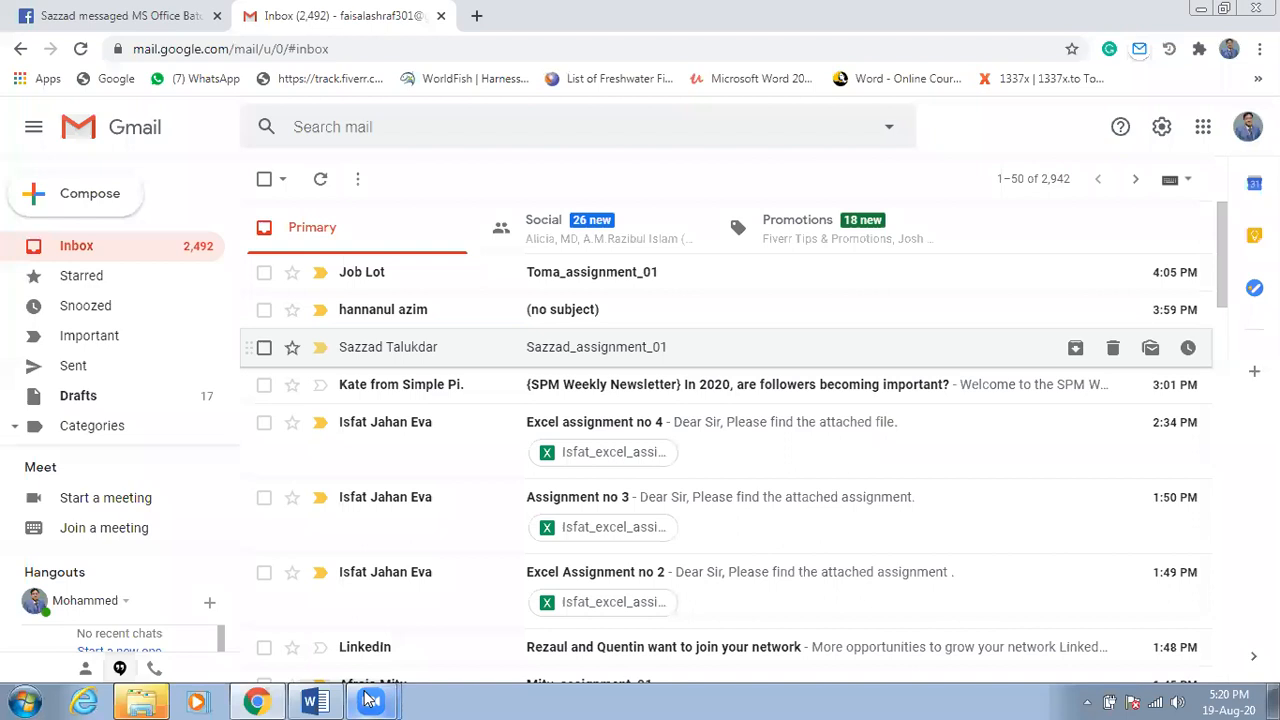
mouse_move(368, 700)
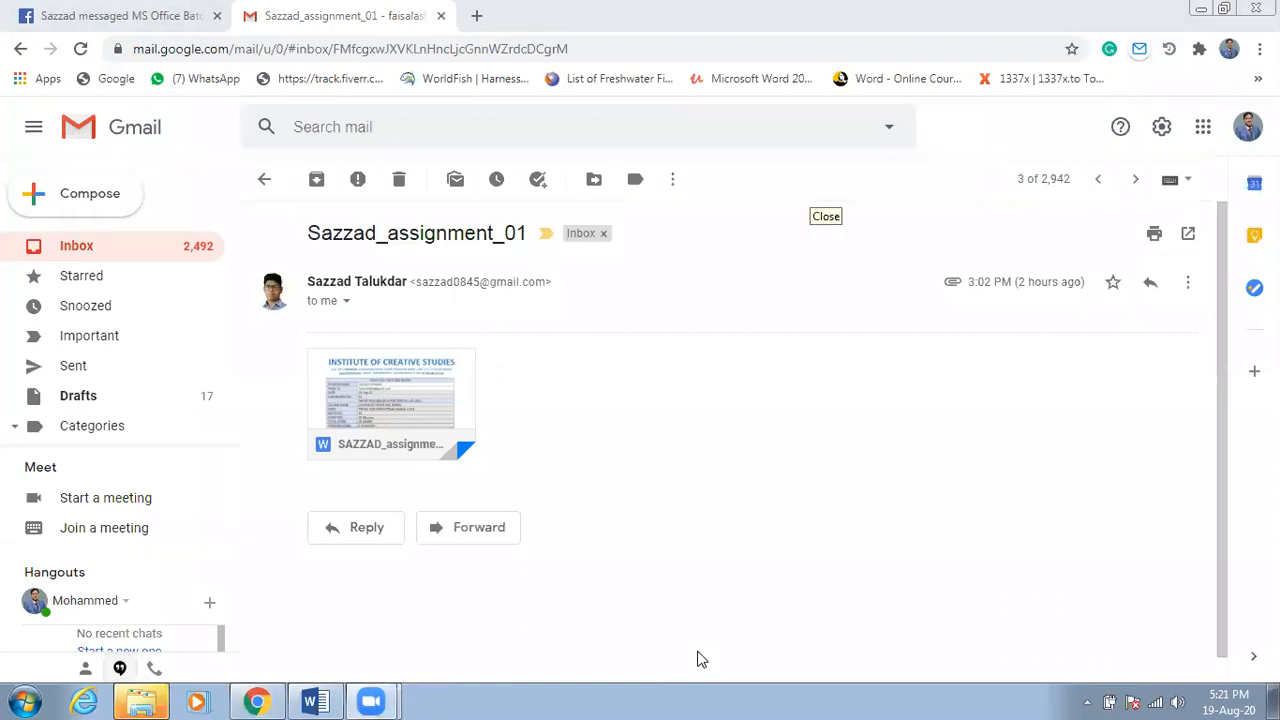
mouse_move(420, 435)
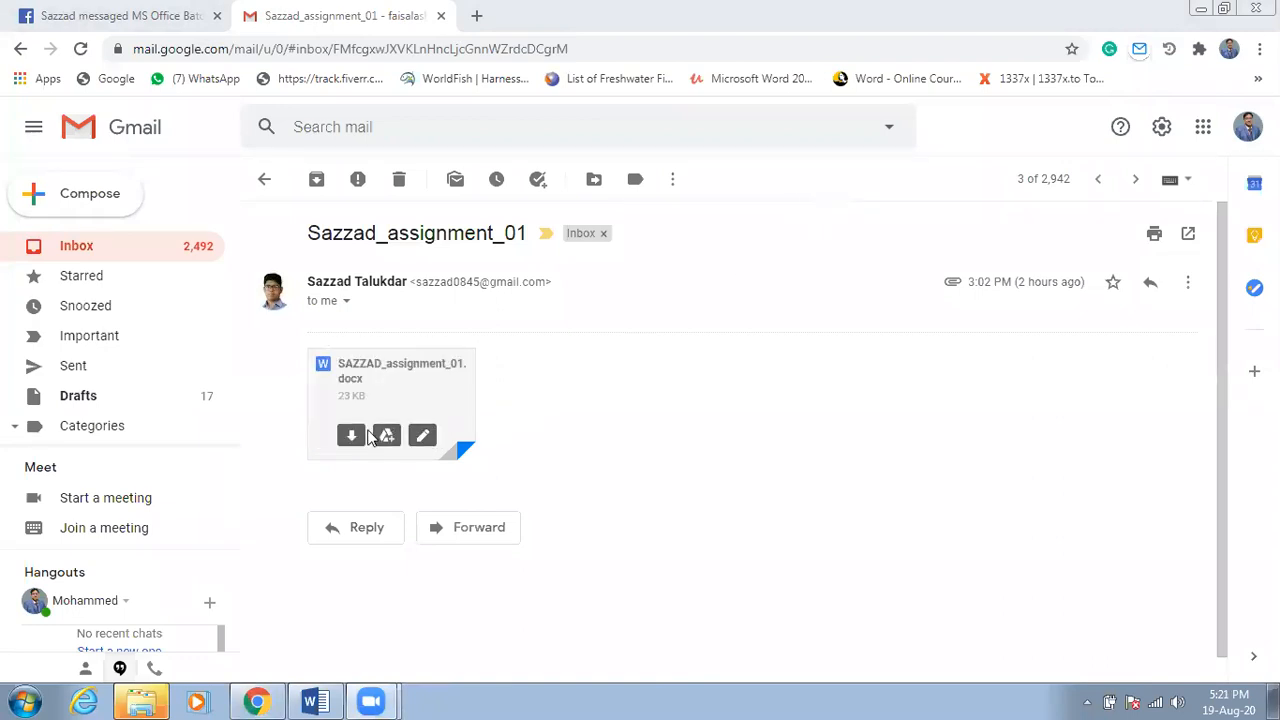
click(357, 438)
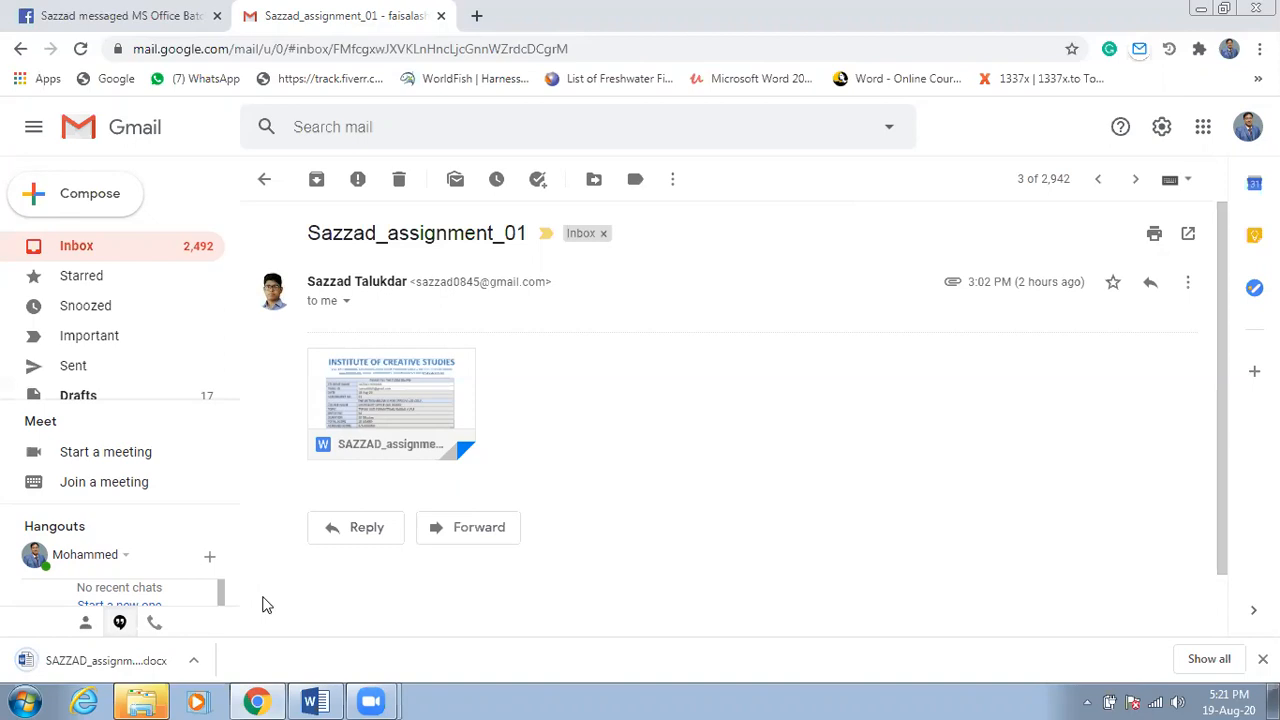
Step: Open the downloaded assignment document in Word and enable editing for it
click(195, 662)
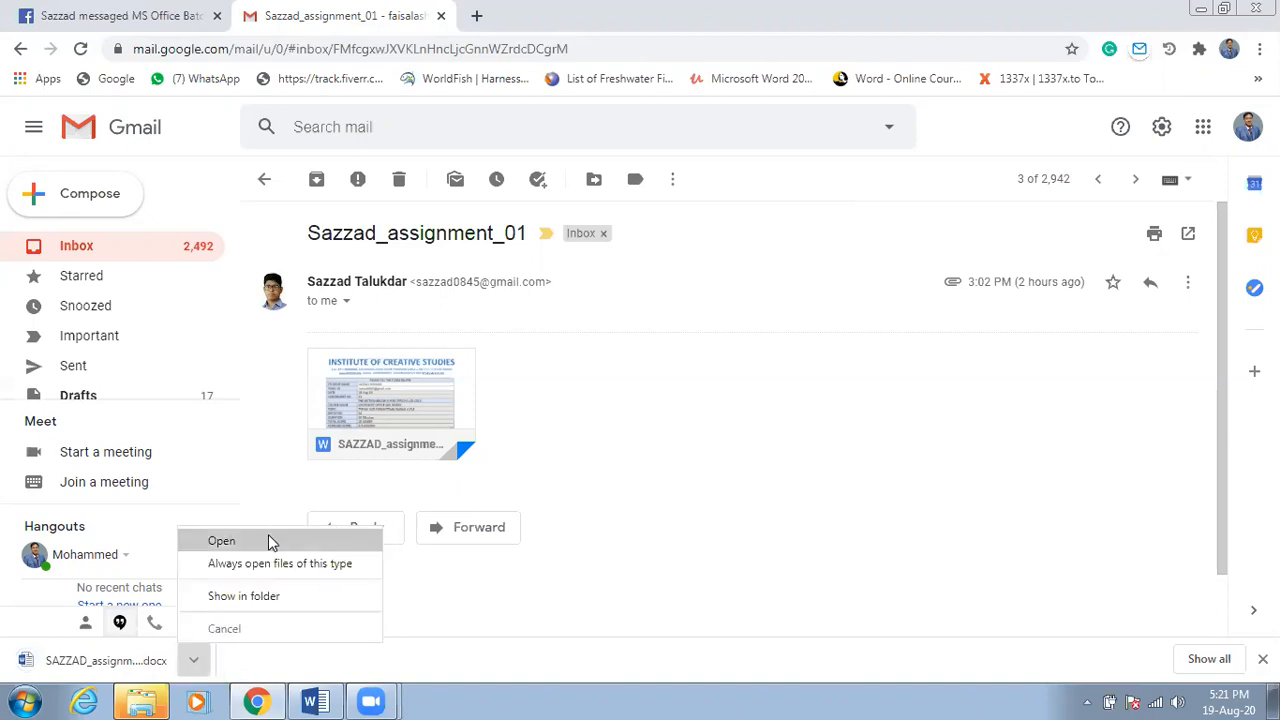
click(324, 545)
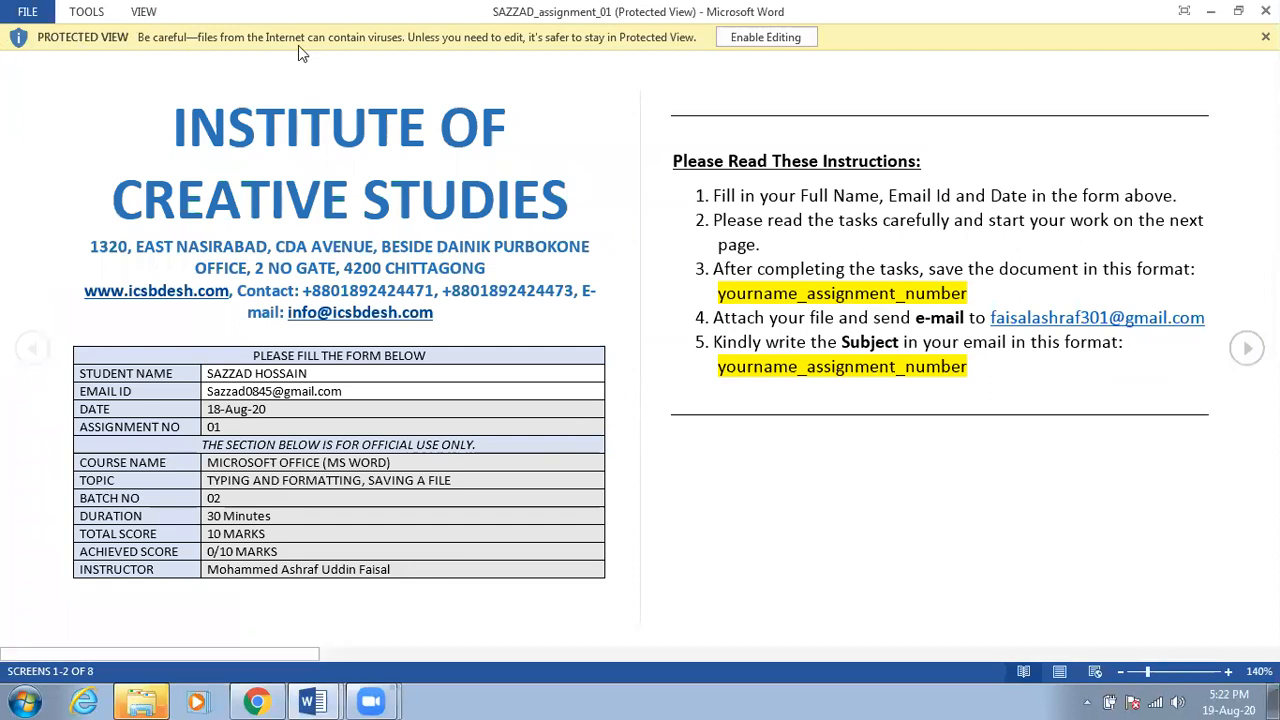
click(762, 38)
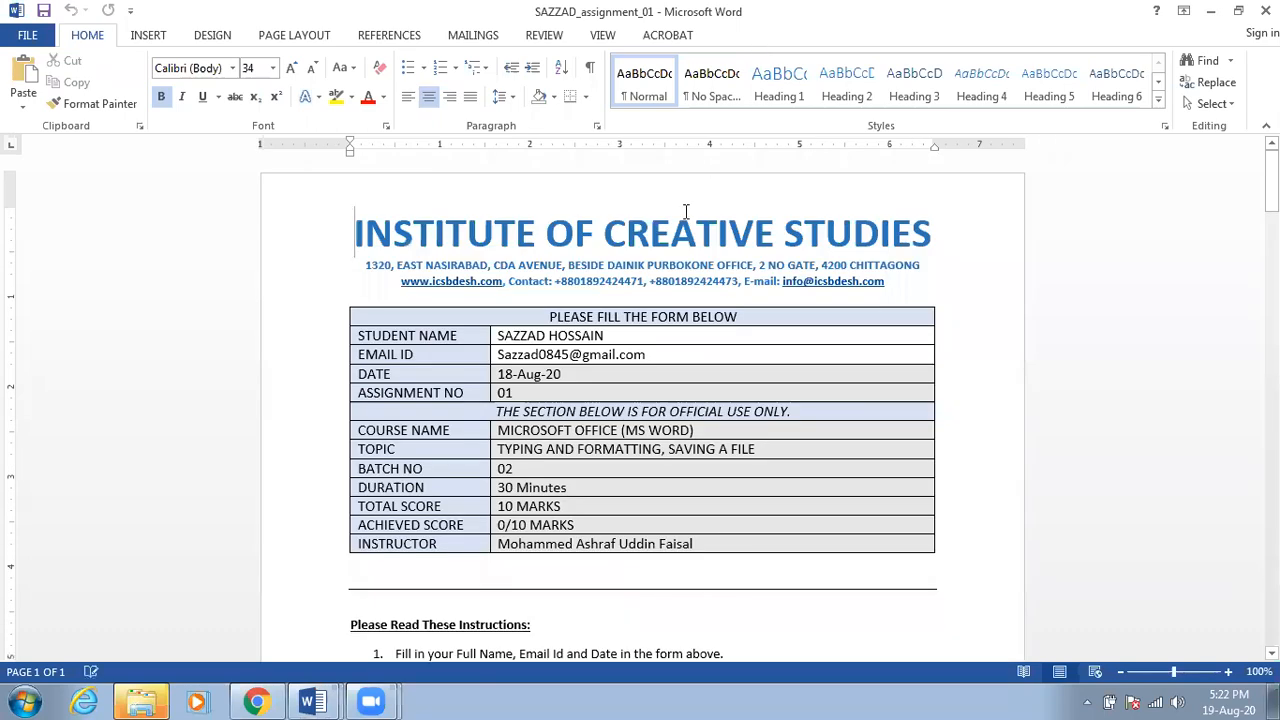
Step: Review the student's answers to Questions 1 to 5, checking the font size of the MALAYSIA text under Question 2
scroll(714, 369, down, 4)
scroll(714, 369, down, 15)
scroll(614, 392, down, 3)
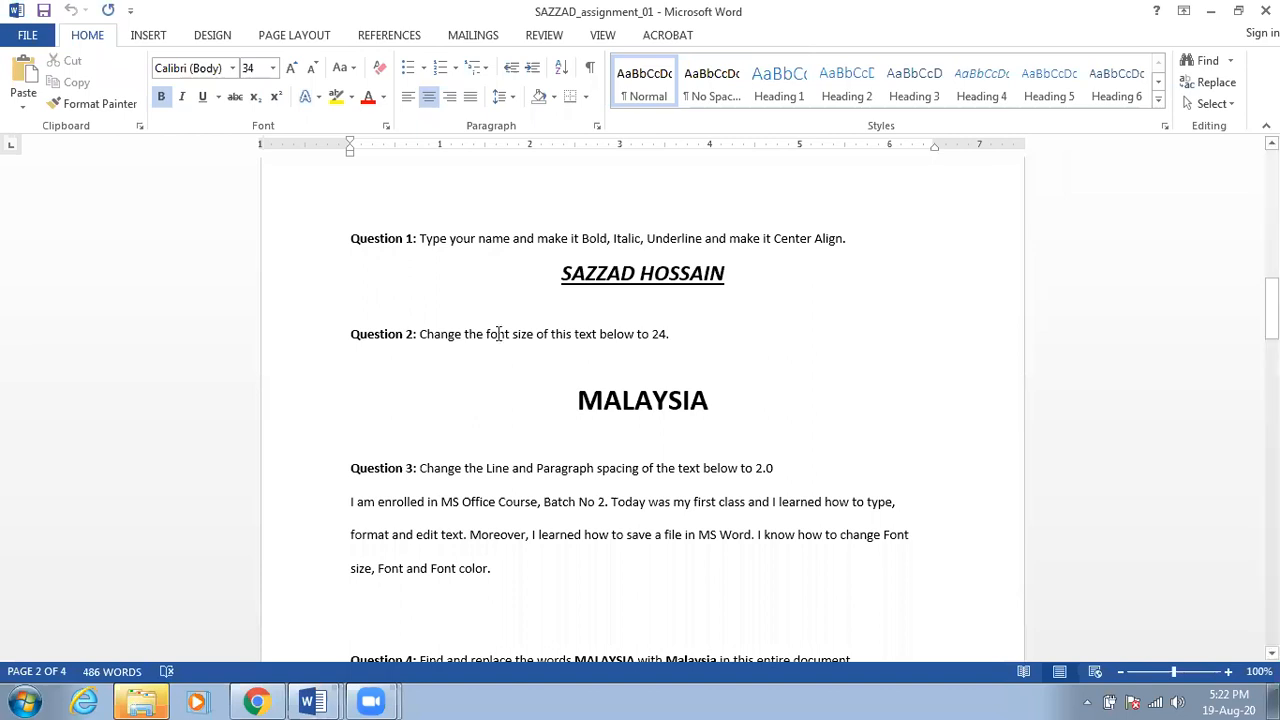
click(657, 414)
scroll(657, 414, down, 6)
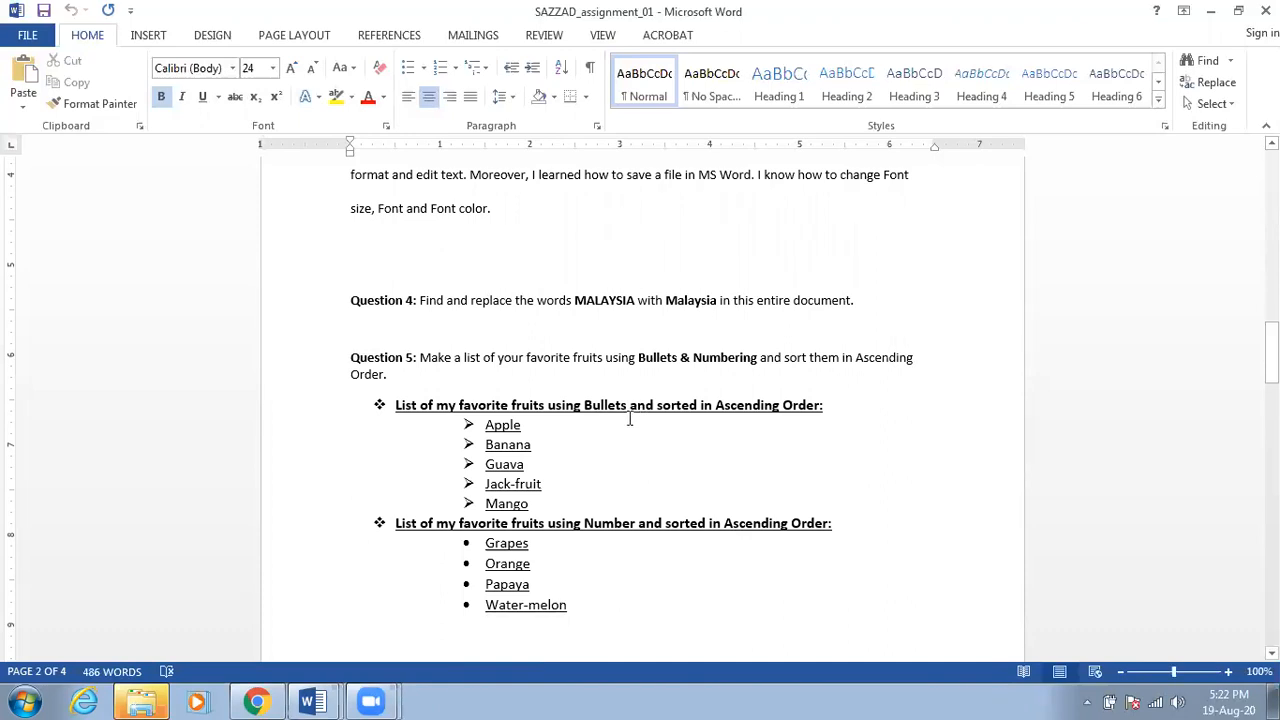
scroll(630, 420, down, 1)
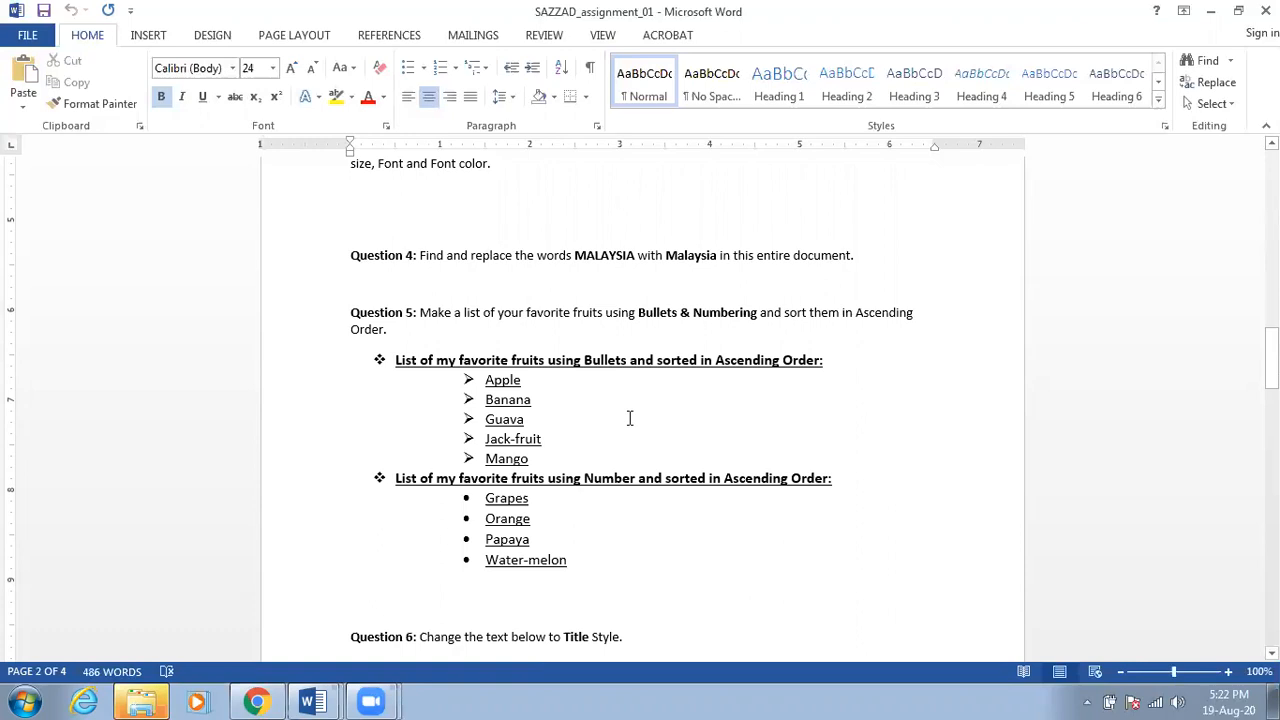
scroll(630, 418, down, 1)
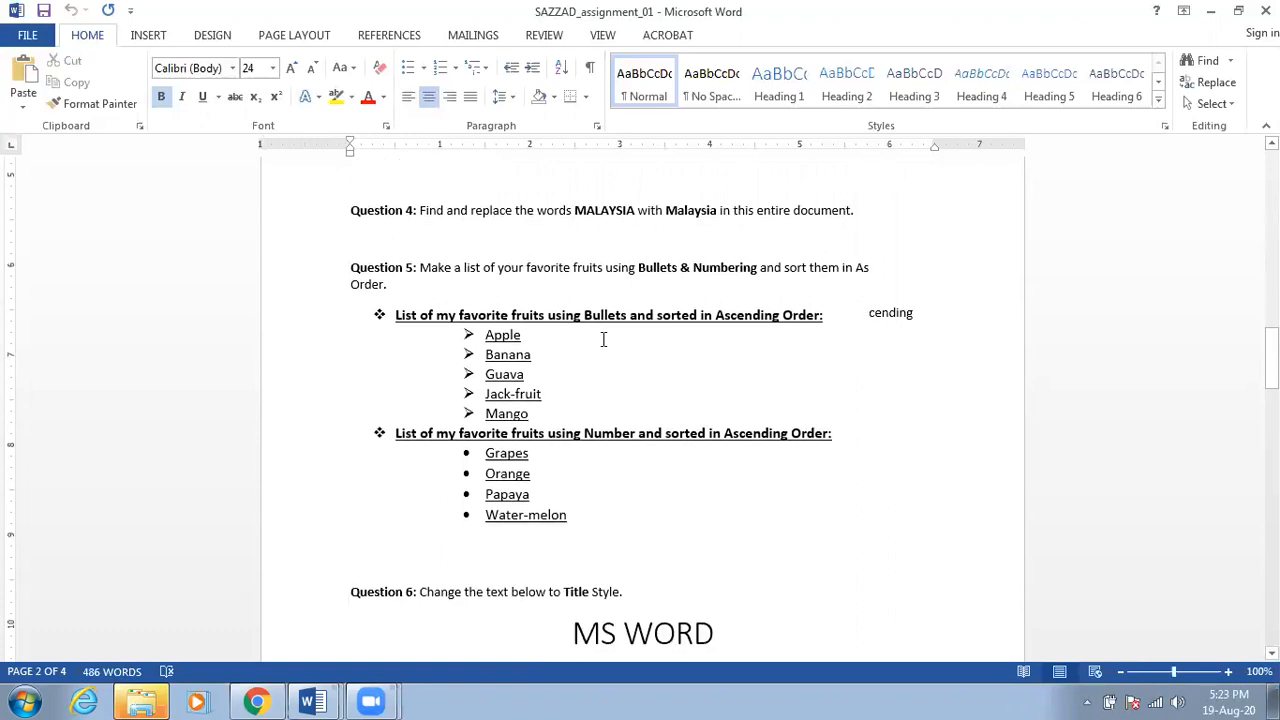
Step: Check which paragraph style is applied to the MS WORD text under Question 6
scroll(560, 352, down, 5)
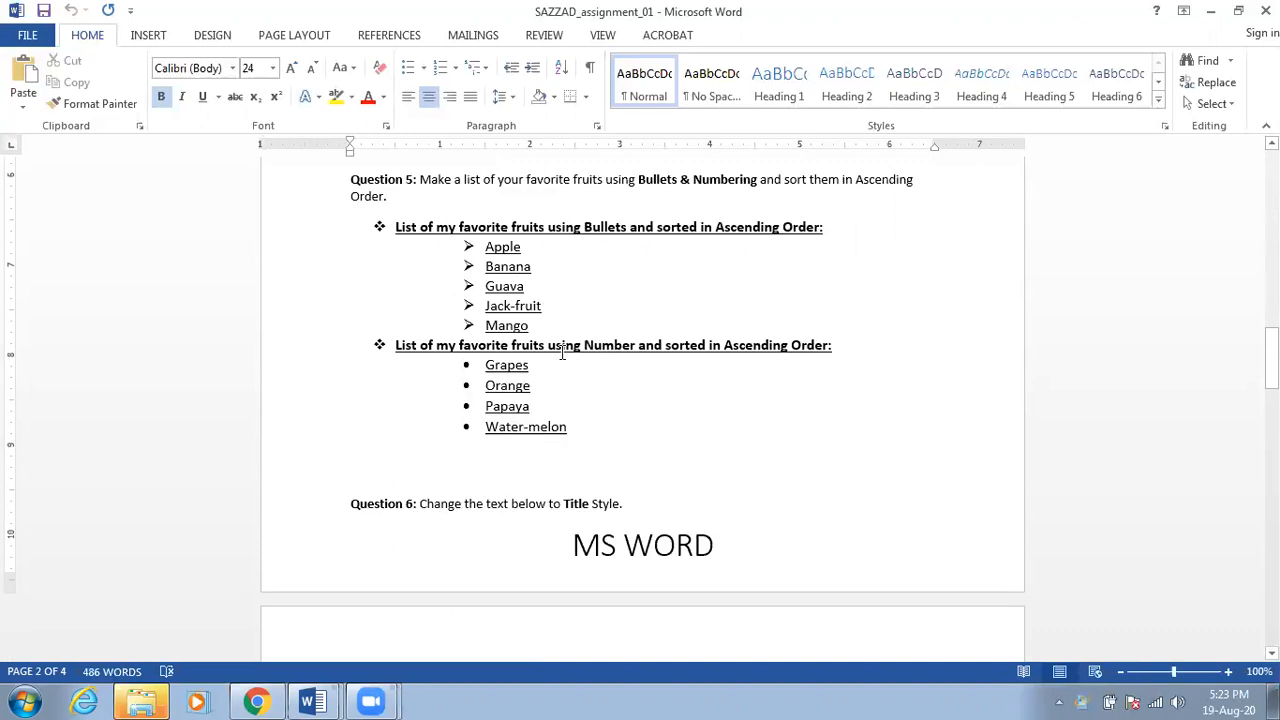
click(636, 405)
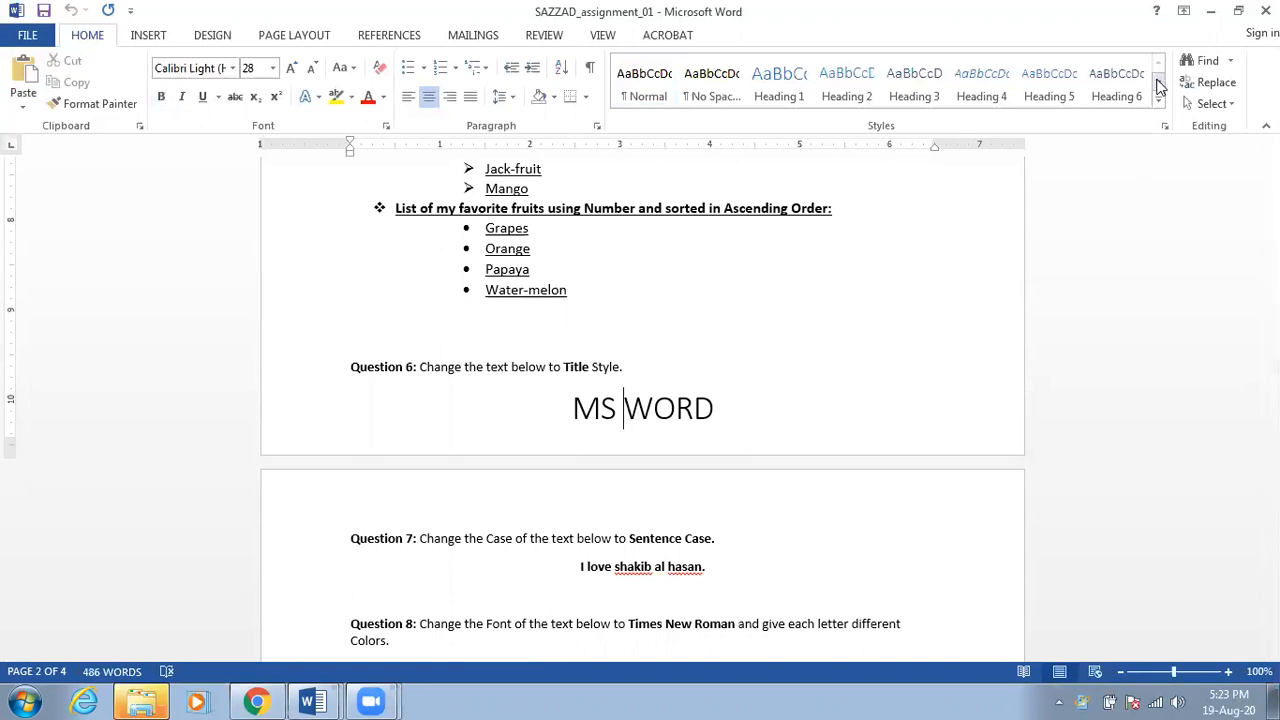
click(1158, 87)
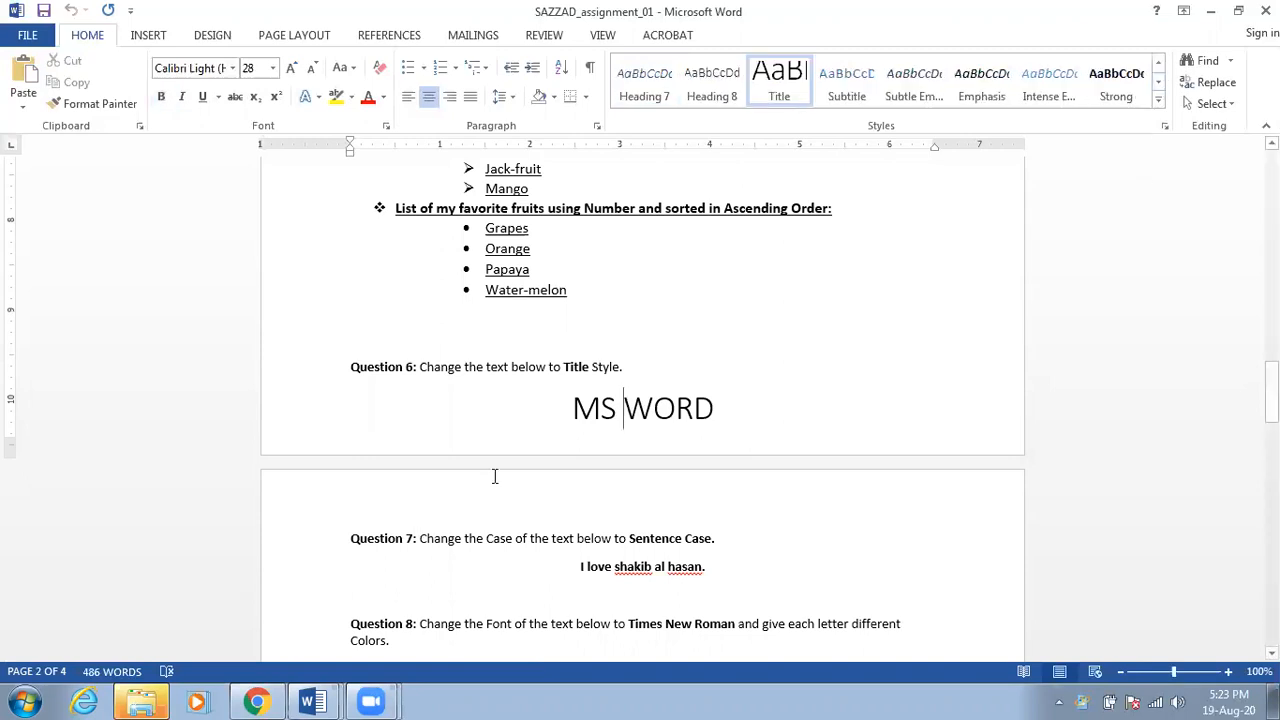
Step: Apply Sentence case to the answer line under Question 7
scroll(515, 461, down, 3)
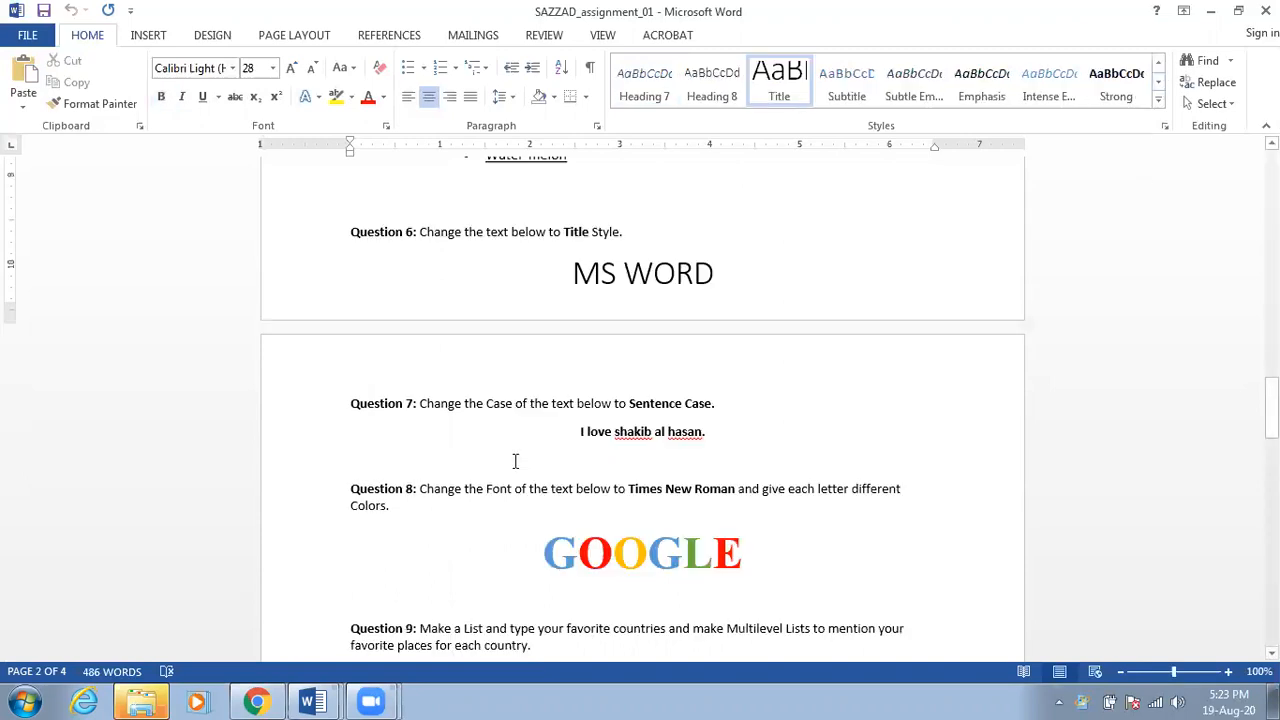
click(631, 431)
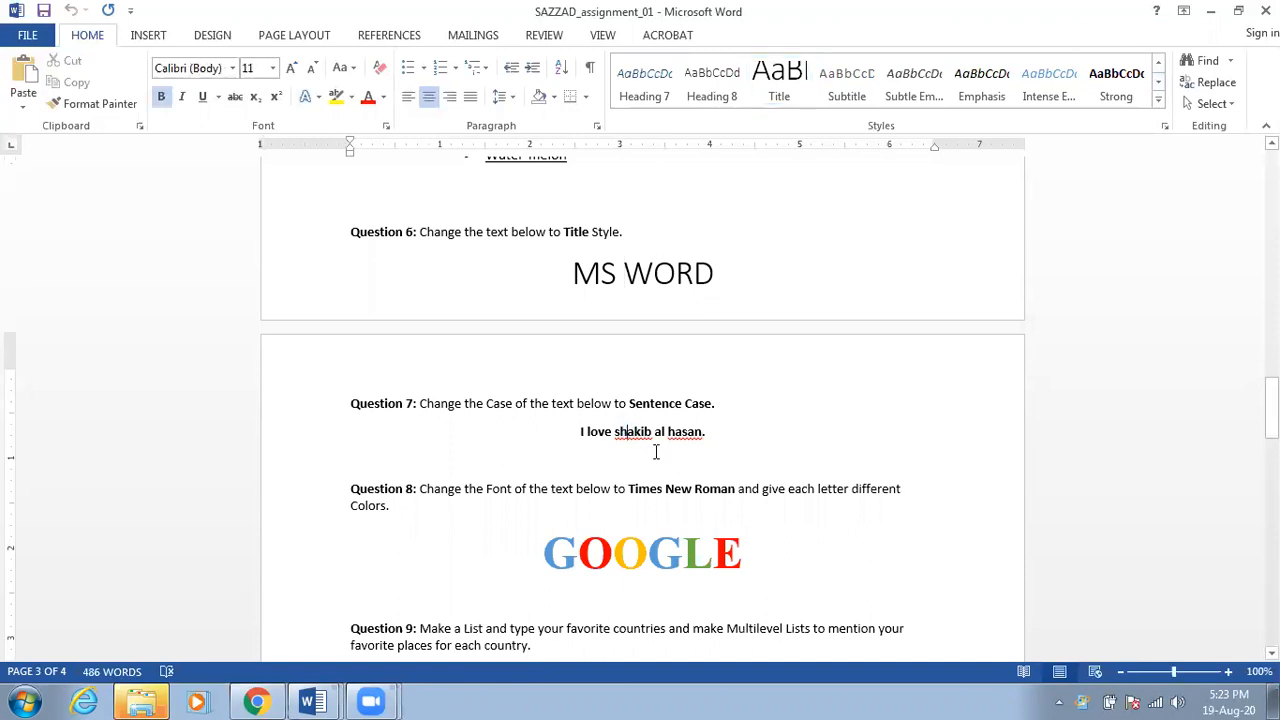
scroll(656, 452, down, 3)
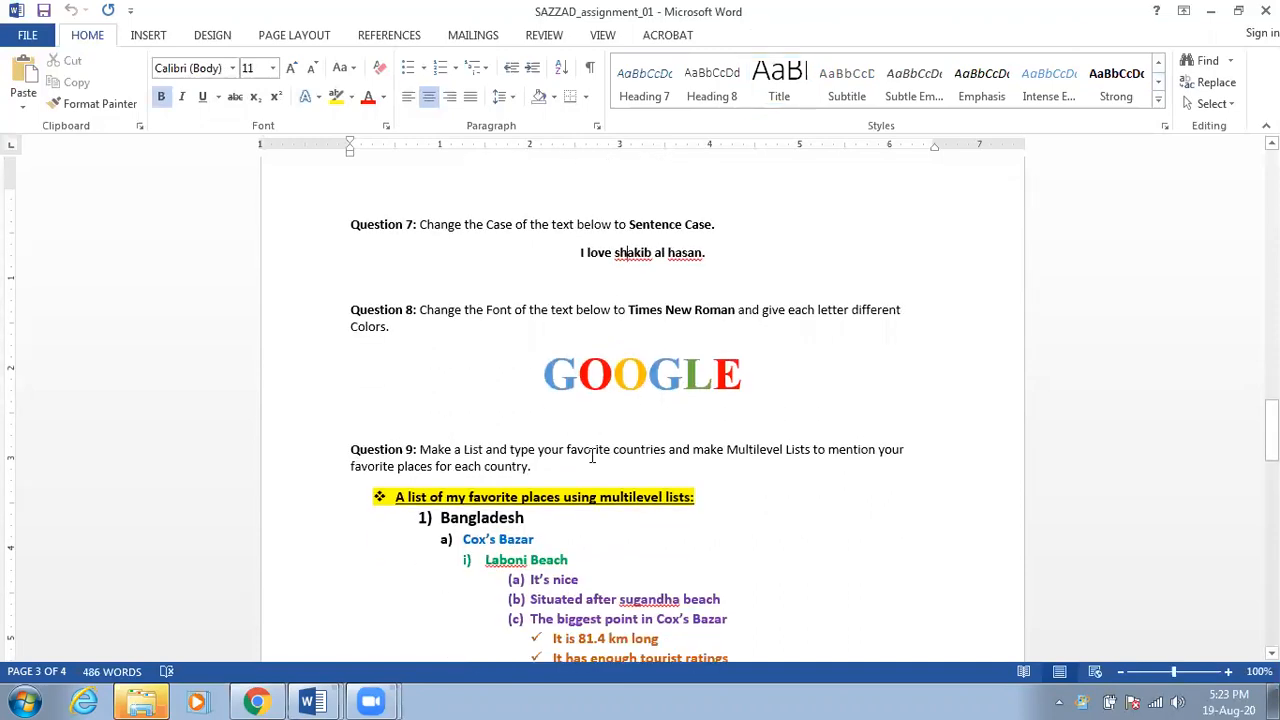
drag(708, 253, 572, 260)
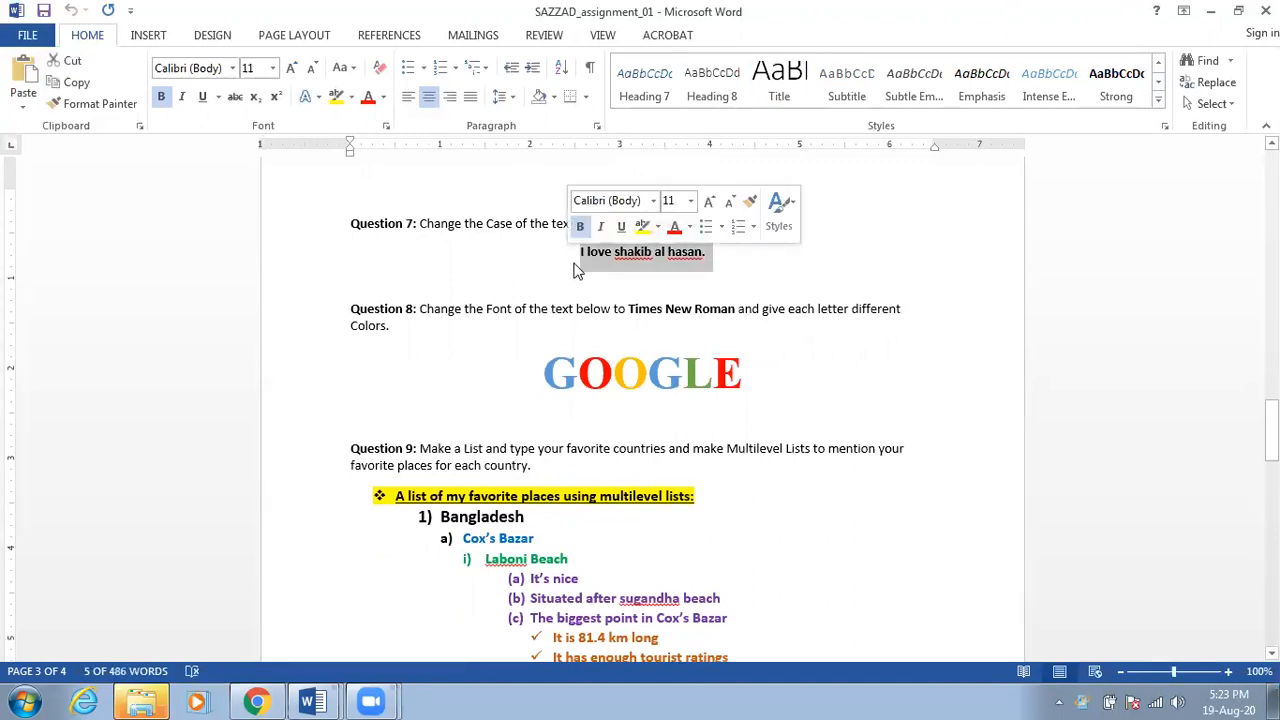
click(345, 75)
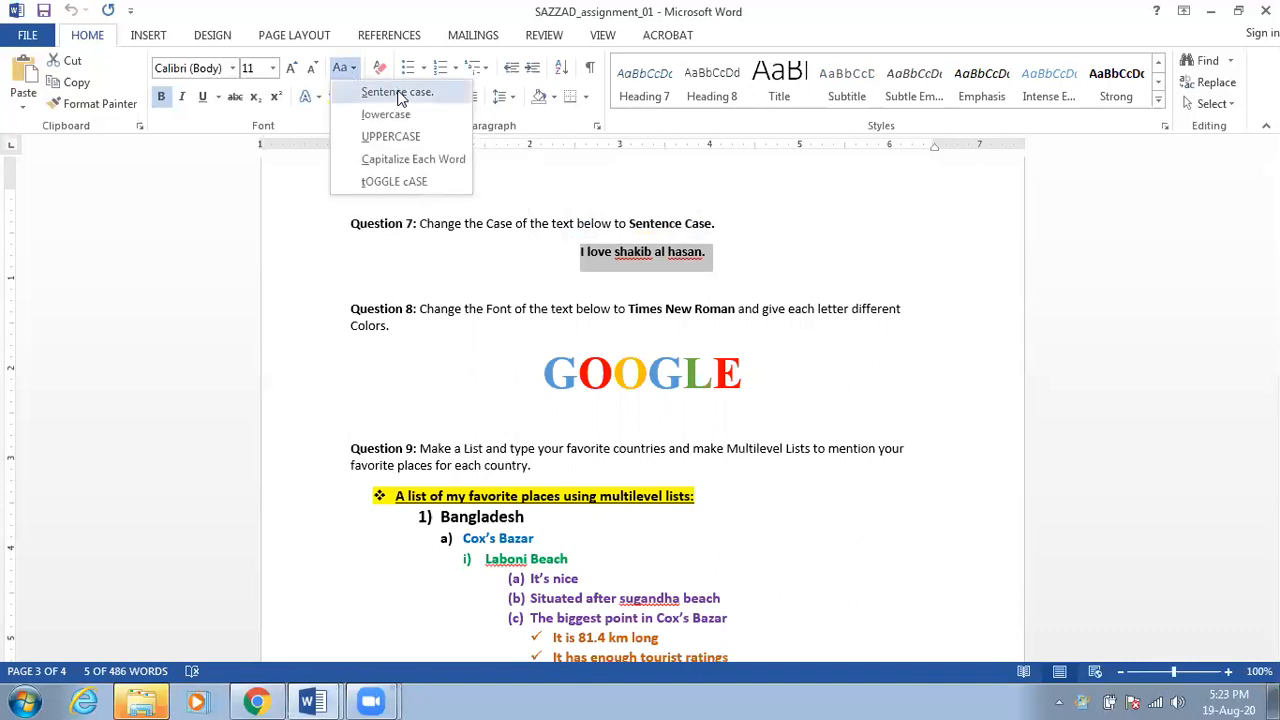
click(398, 95)
Step: Check the font of the GOOGLE text under Question 8 and review the multilevel list and bordered text answers through the exam's end
click(502, 347)
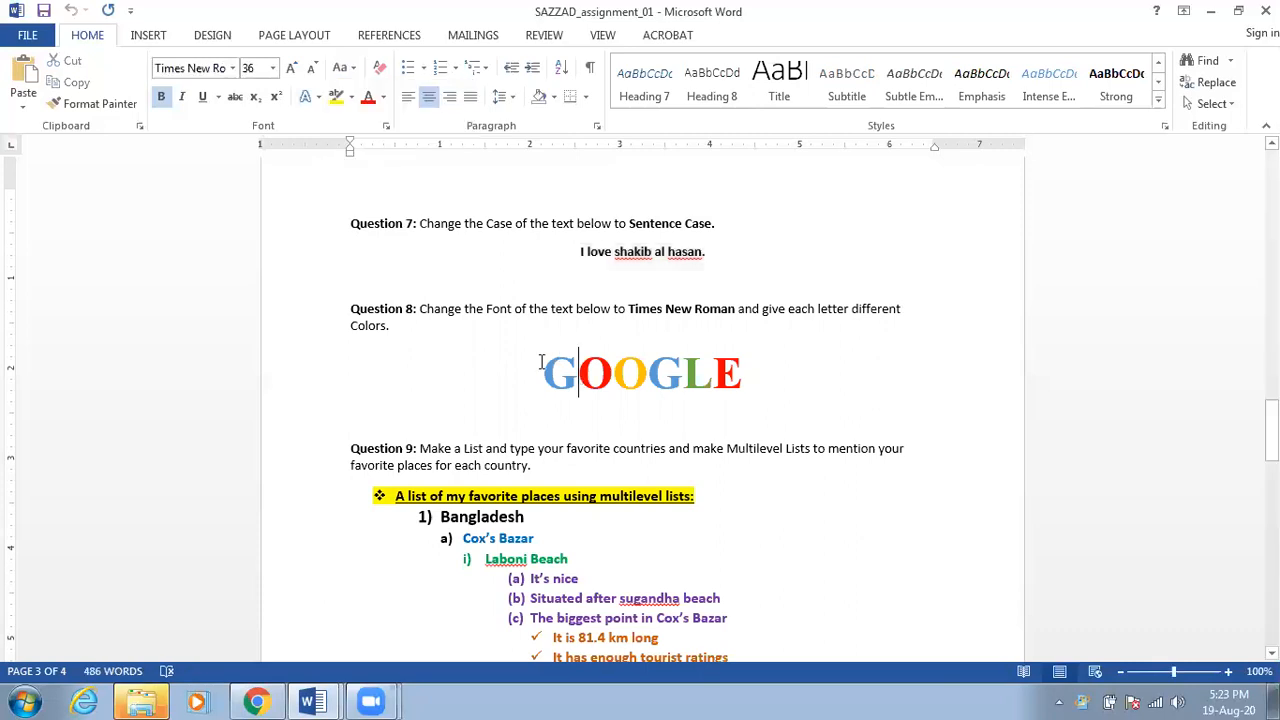
click(557, 378)
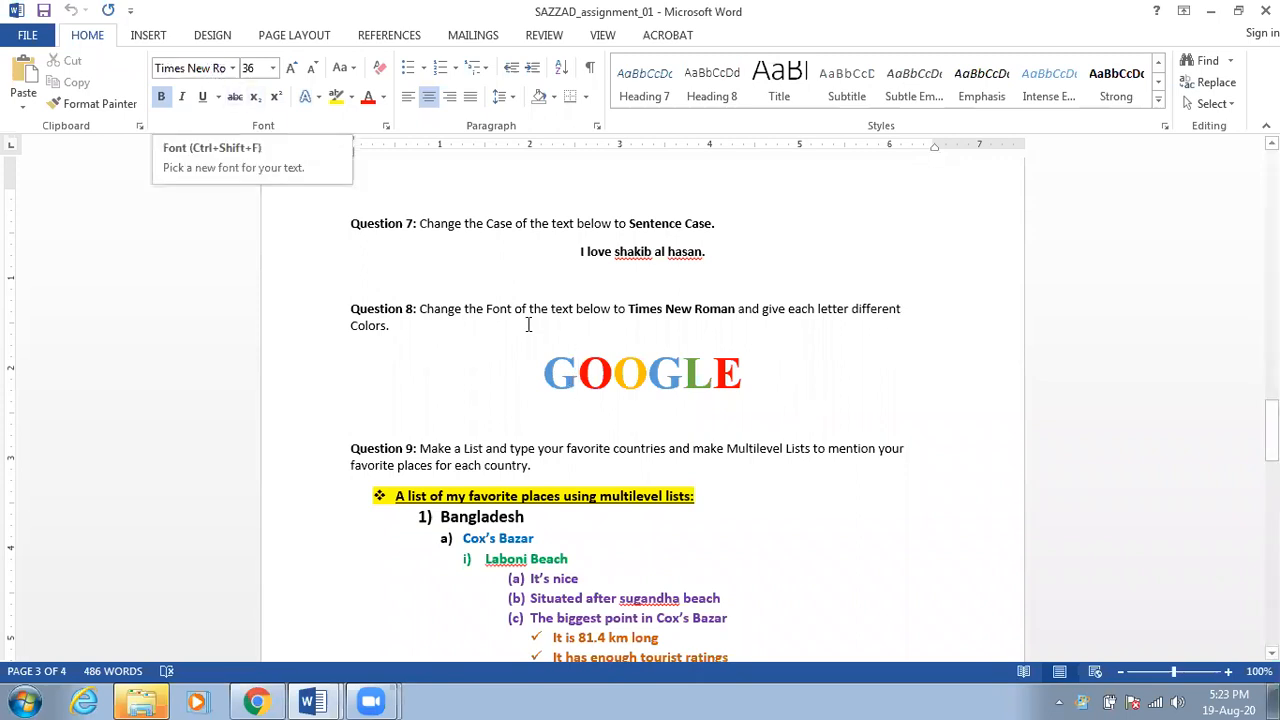
scroll(612, 404, down, 3)
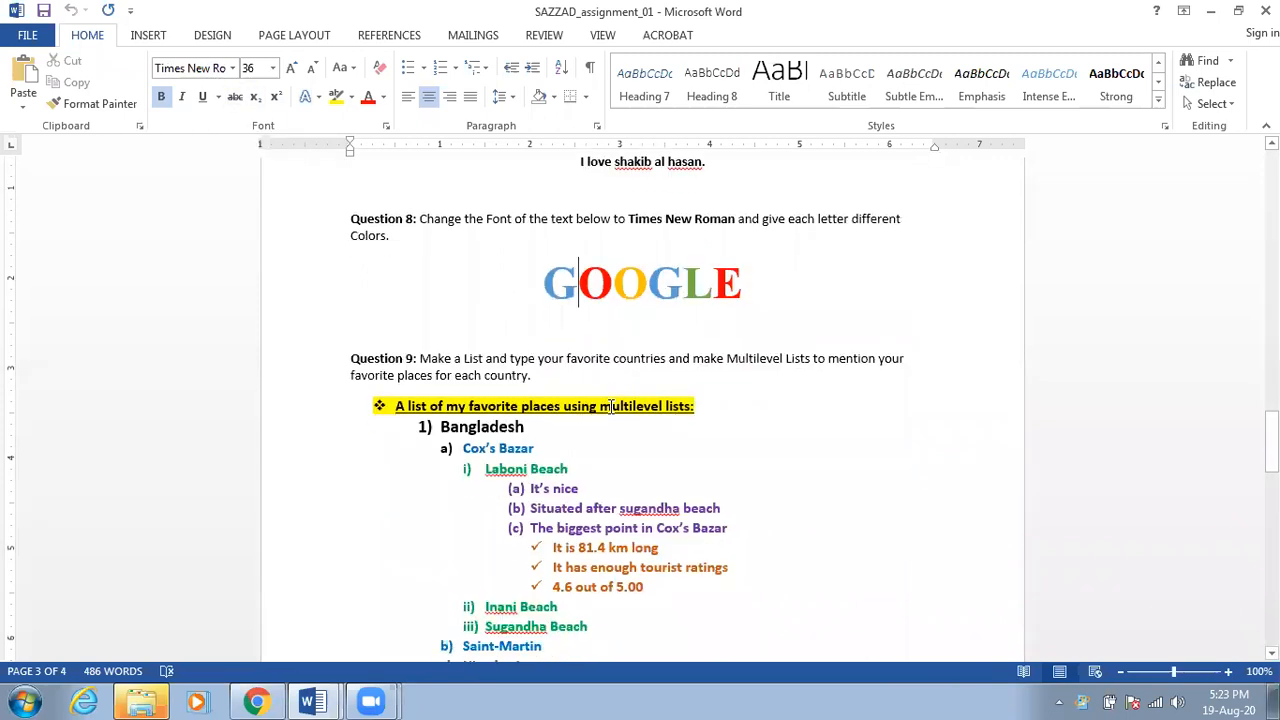
scroll(611, 406, down, 5)
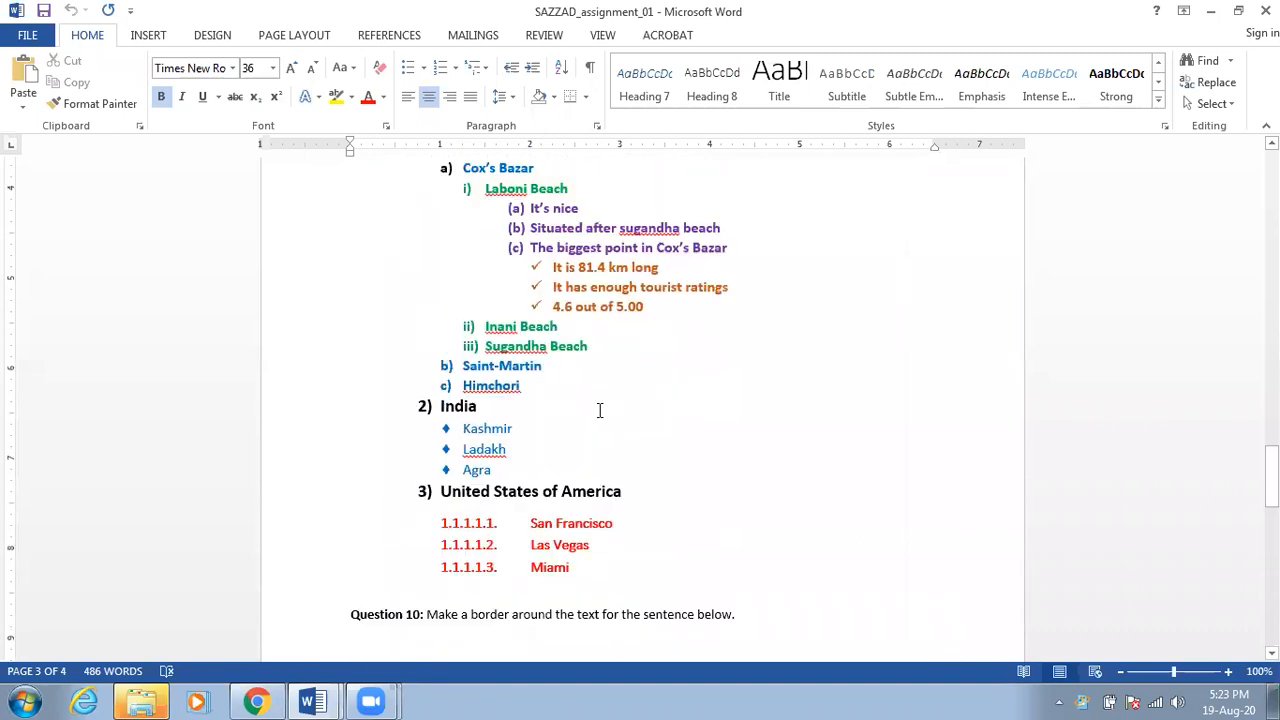
scroll(600, 410, up, 1)
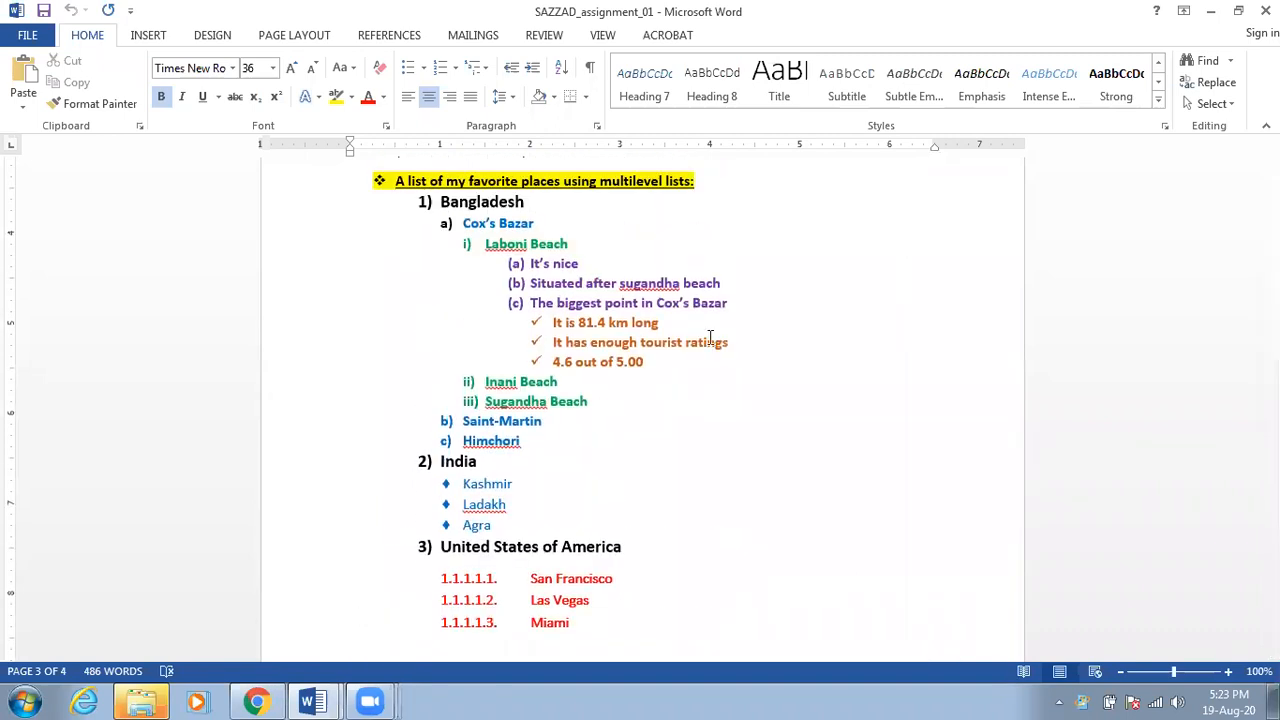
scroll(678, 375, down, 8)
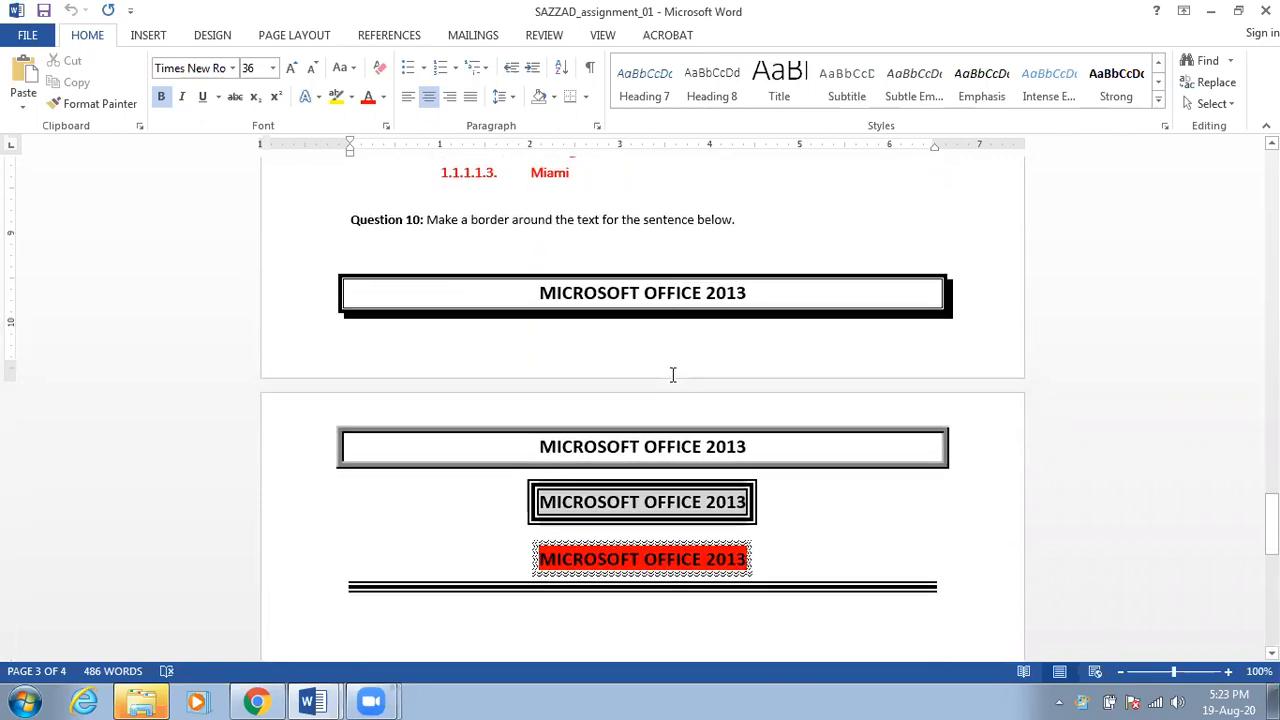
scroll(673, 375, down, 5)
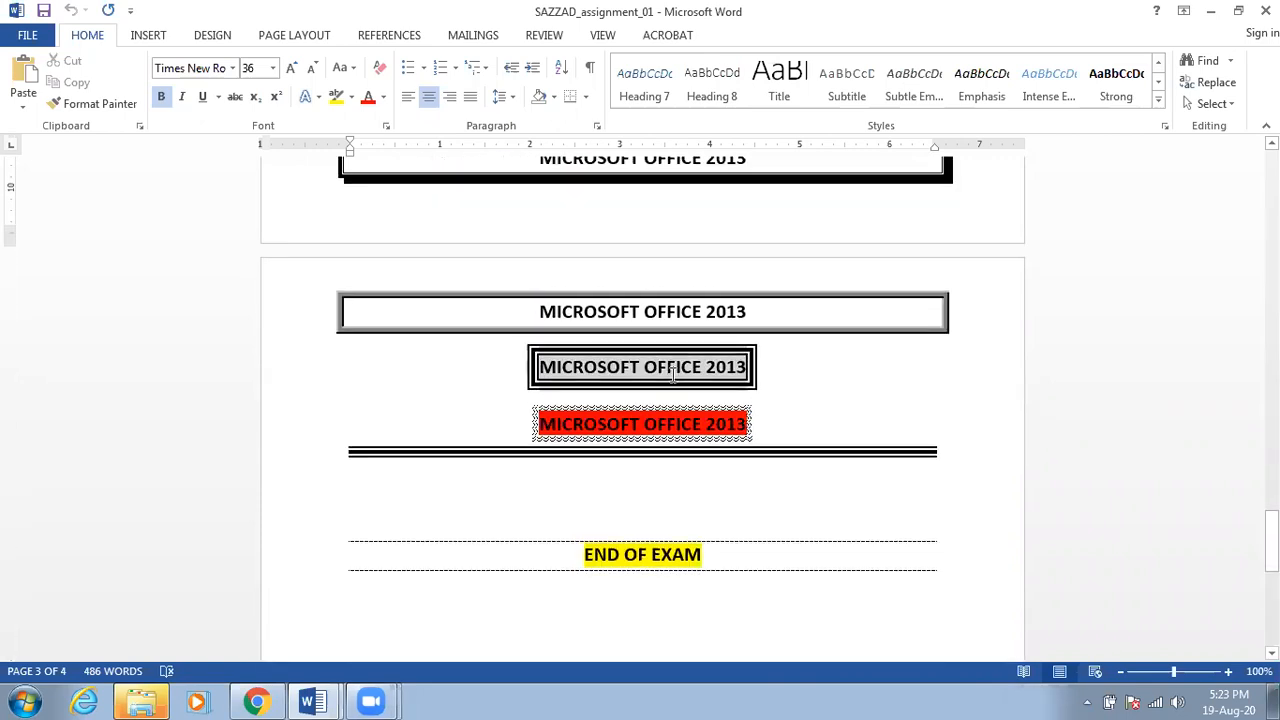
Step: View the assignment through its last page and switch to the Document1 window
scroll(673, 375, down, 7)
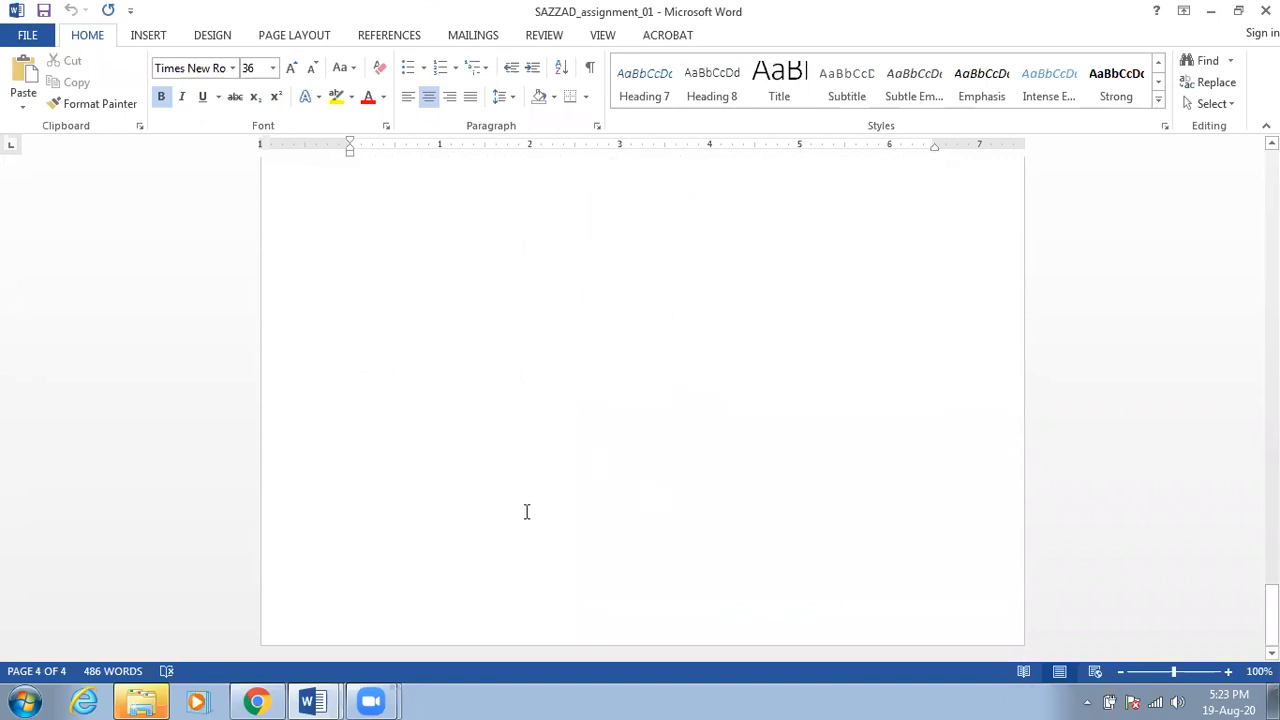
click(260, 700)
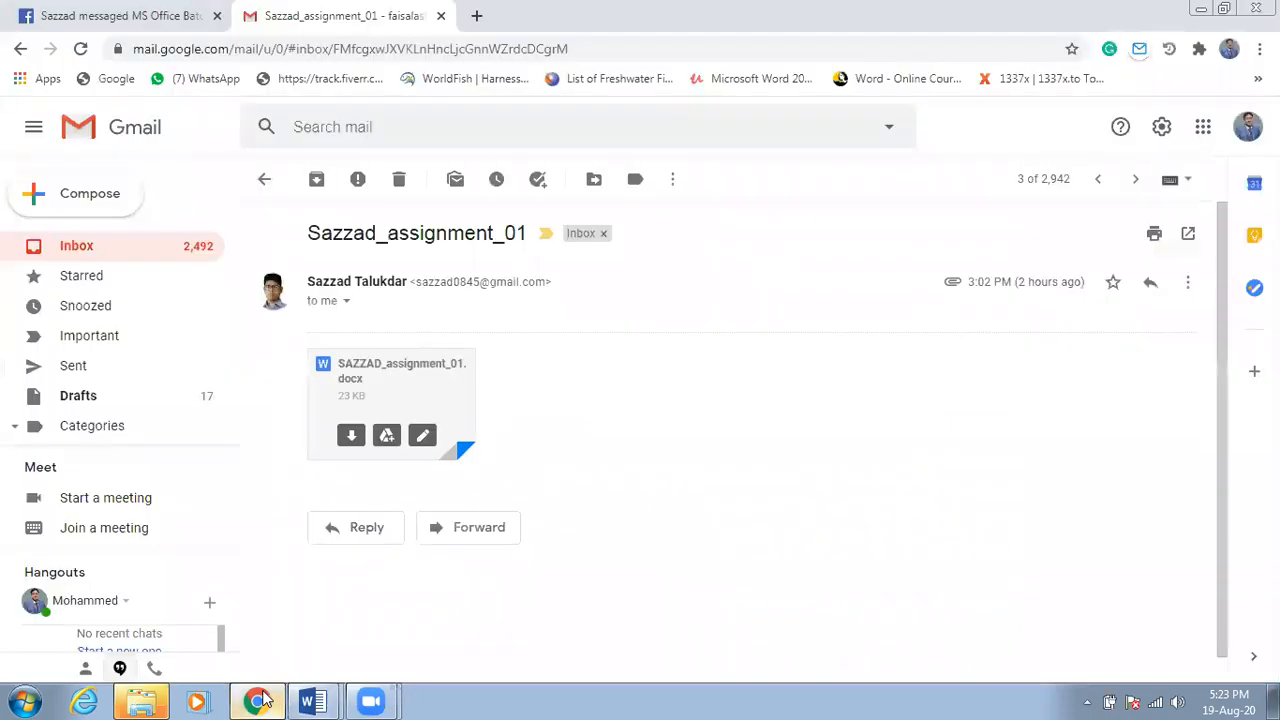
mouse_move(312, 700)
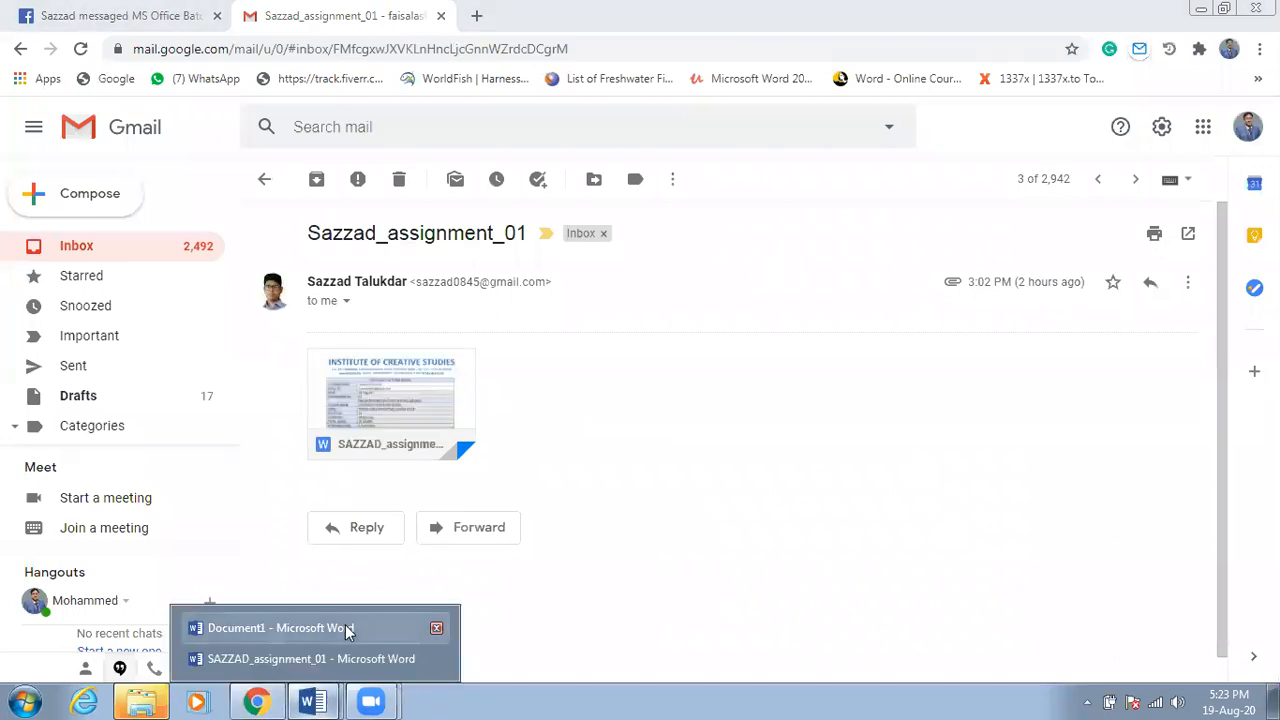
click(329, 692)
mouse_move(329, 697)
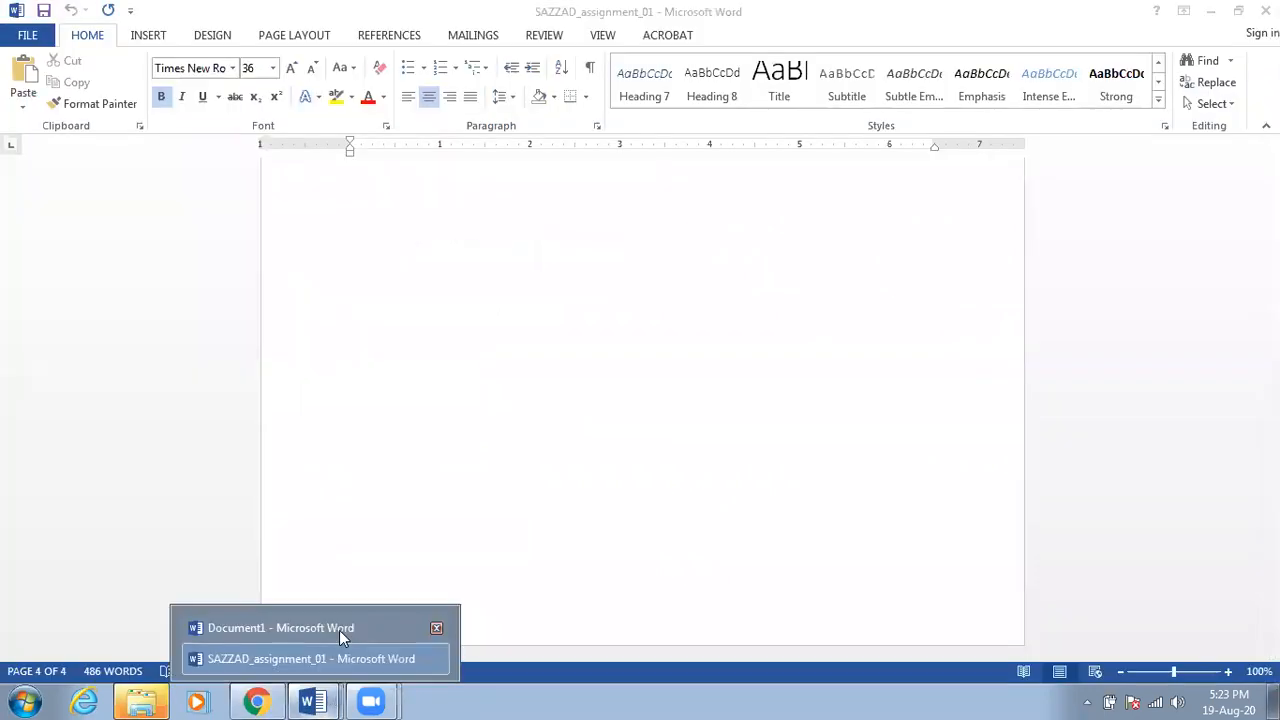
click(340, 630)
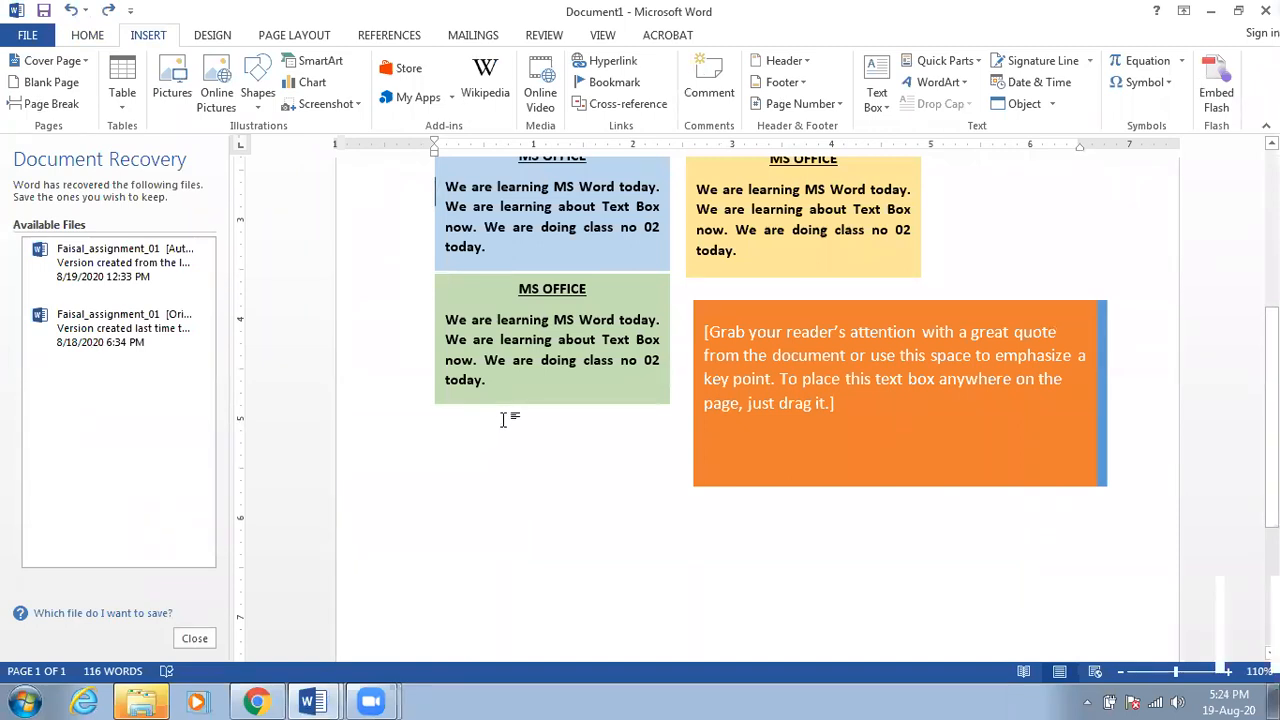
Step: Look over the copy-paste notes and coloured text boxes in Document1, and start a blank second page below them
scroll(529, 428, up, 3)
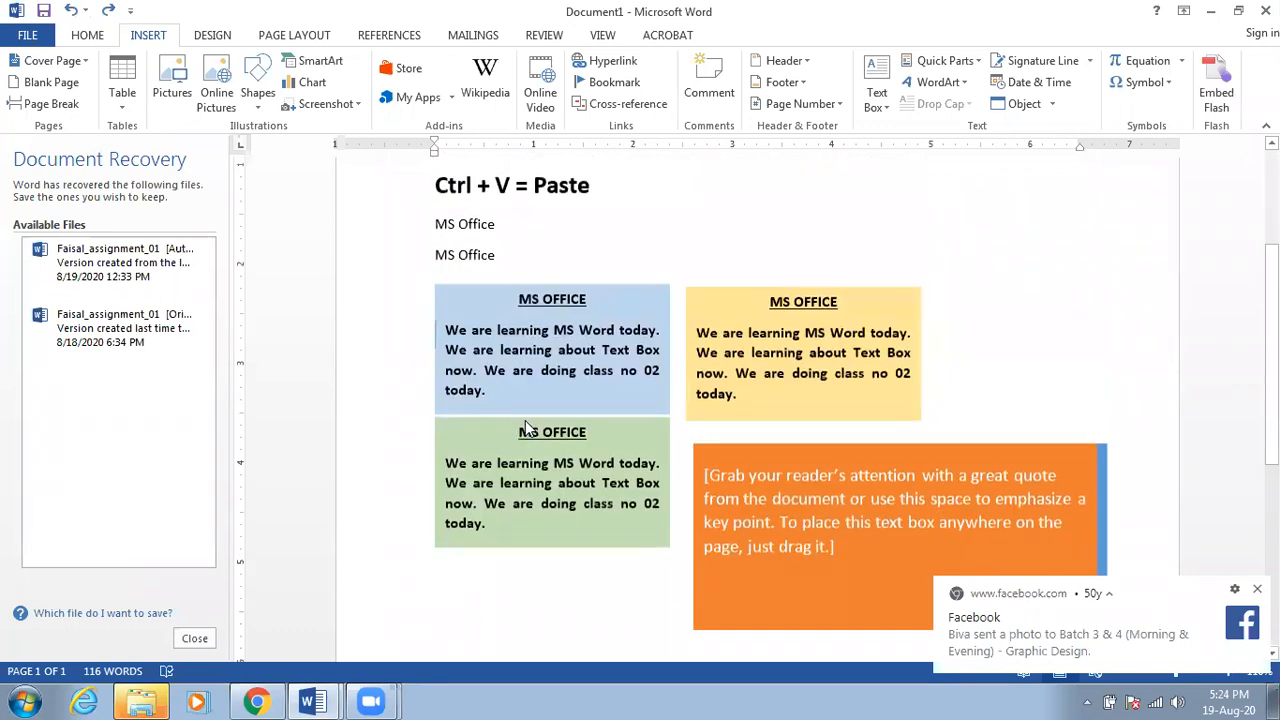
scroll(527, 428, up, 4)
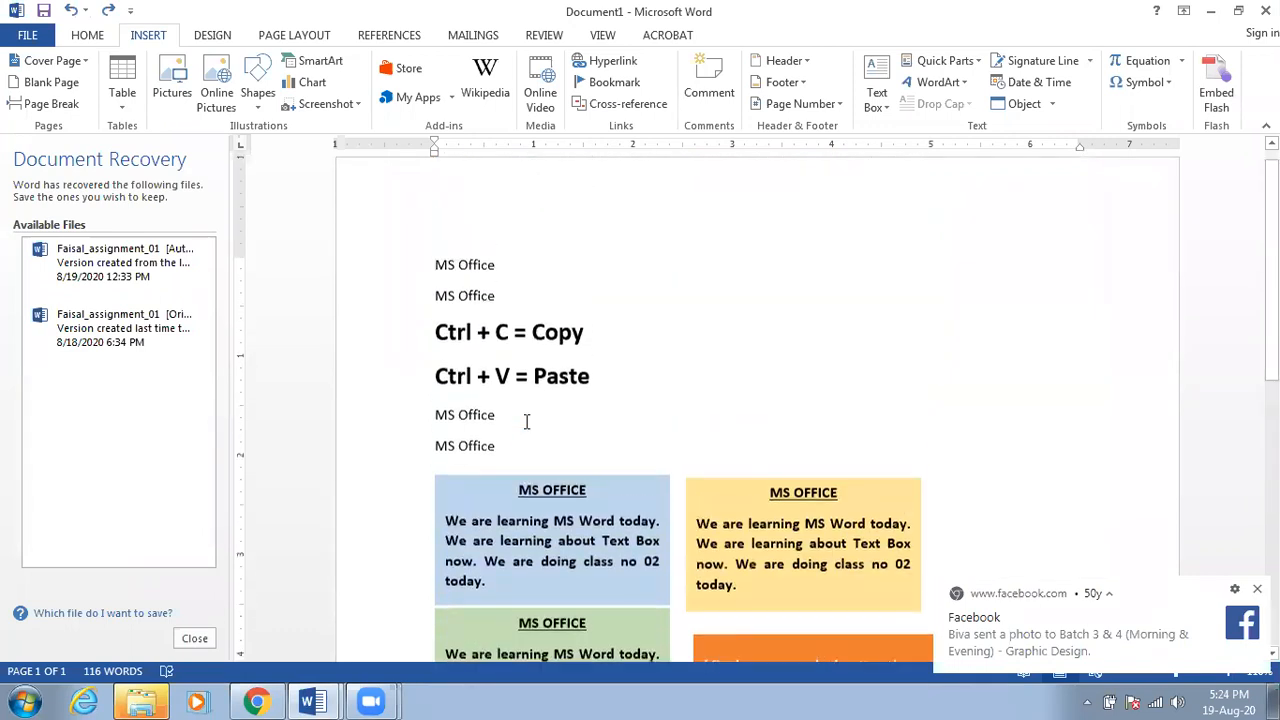
scroll(551, 409, down, 10)
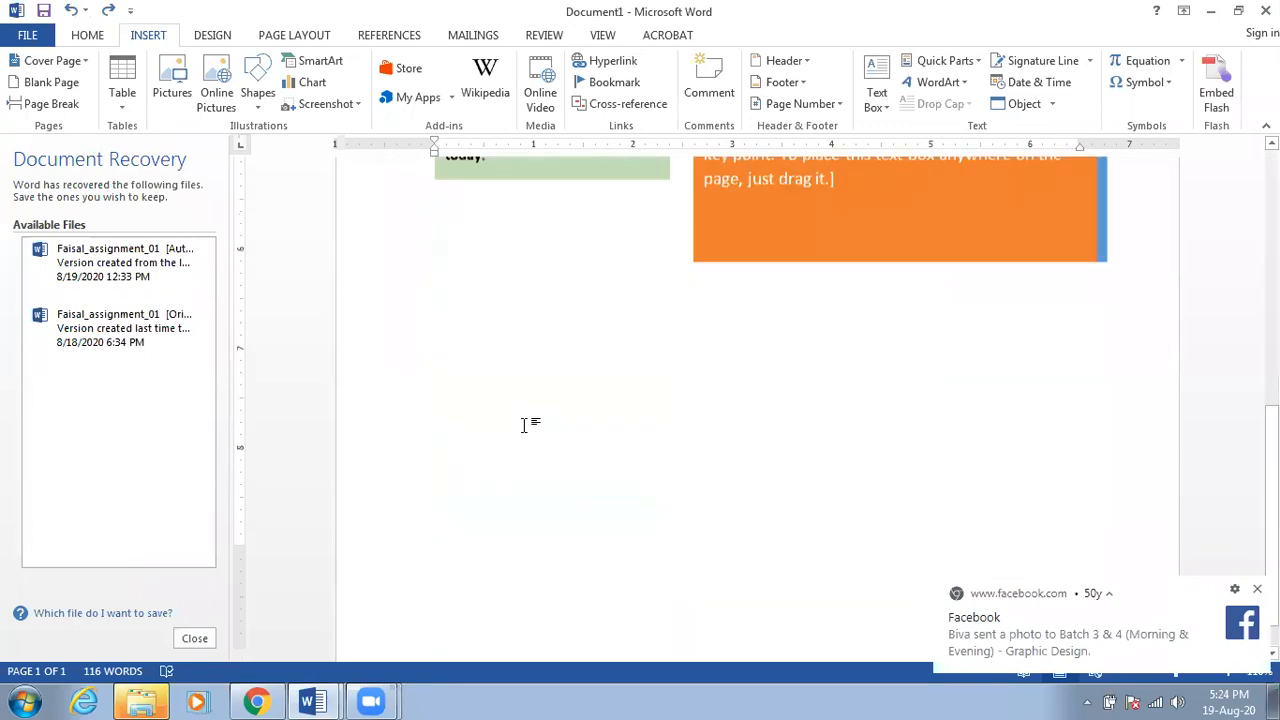
scroll(573, 413, up, 5)
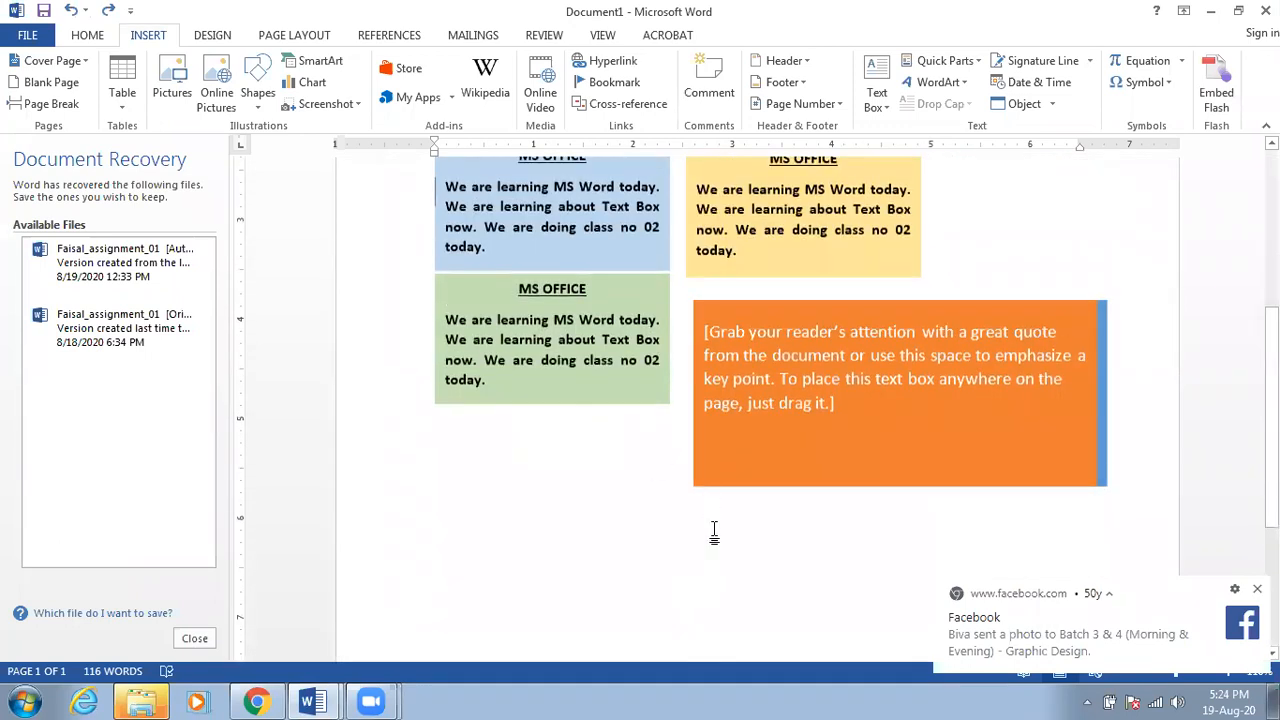
scroll(714, 538, down, 16)
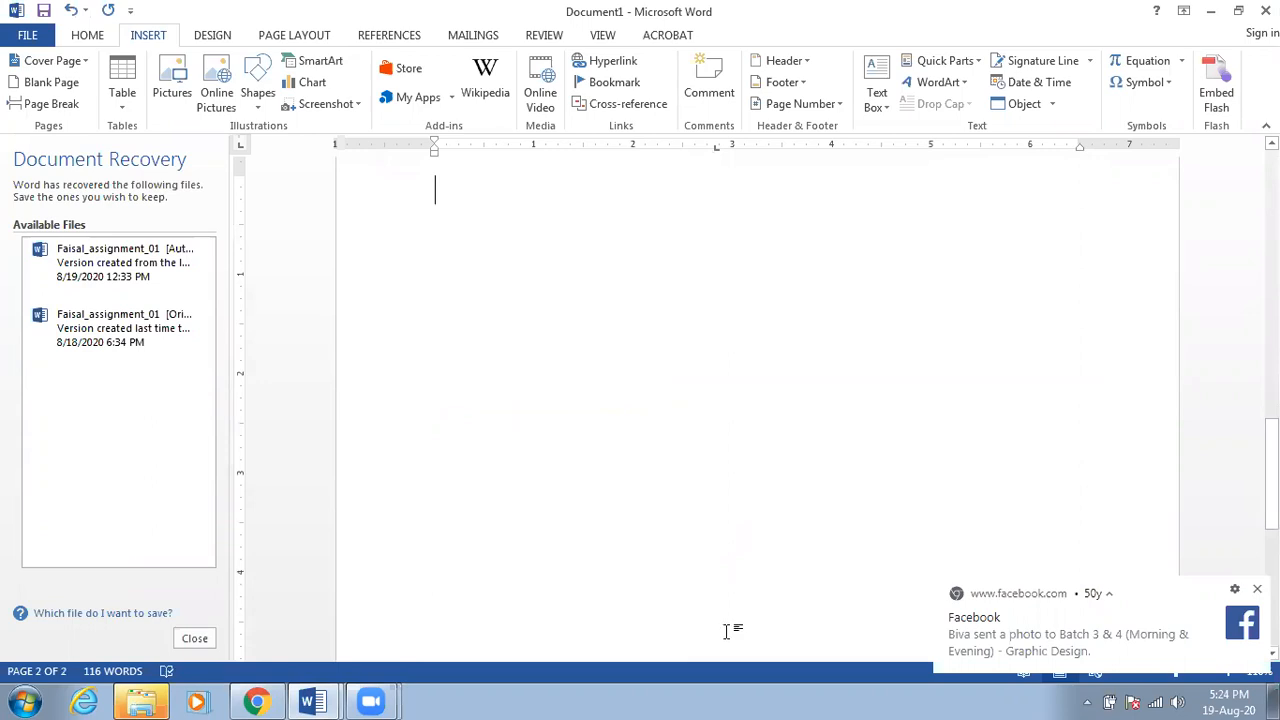
click(687, 692)
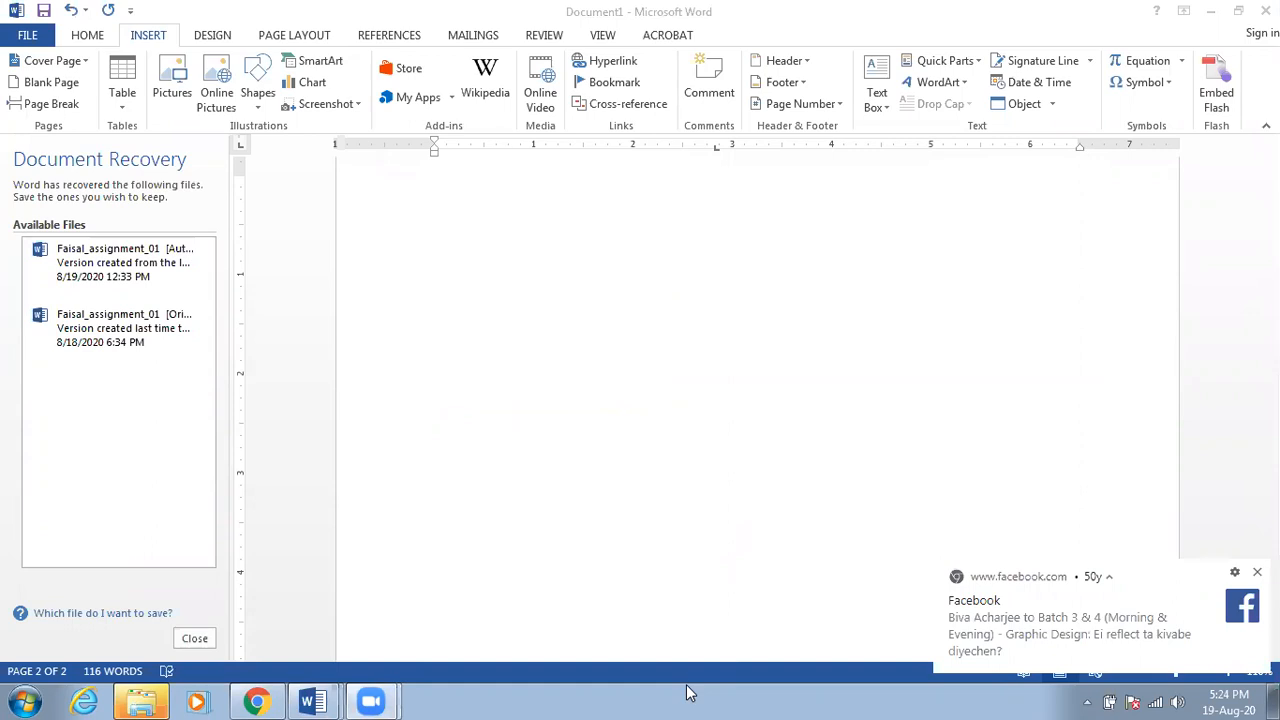